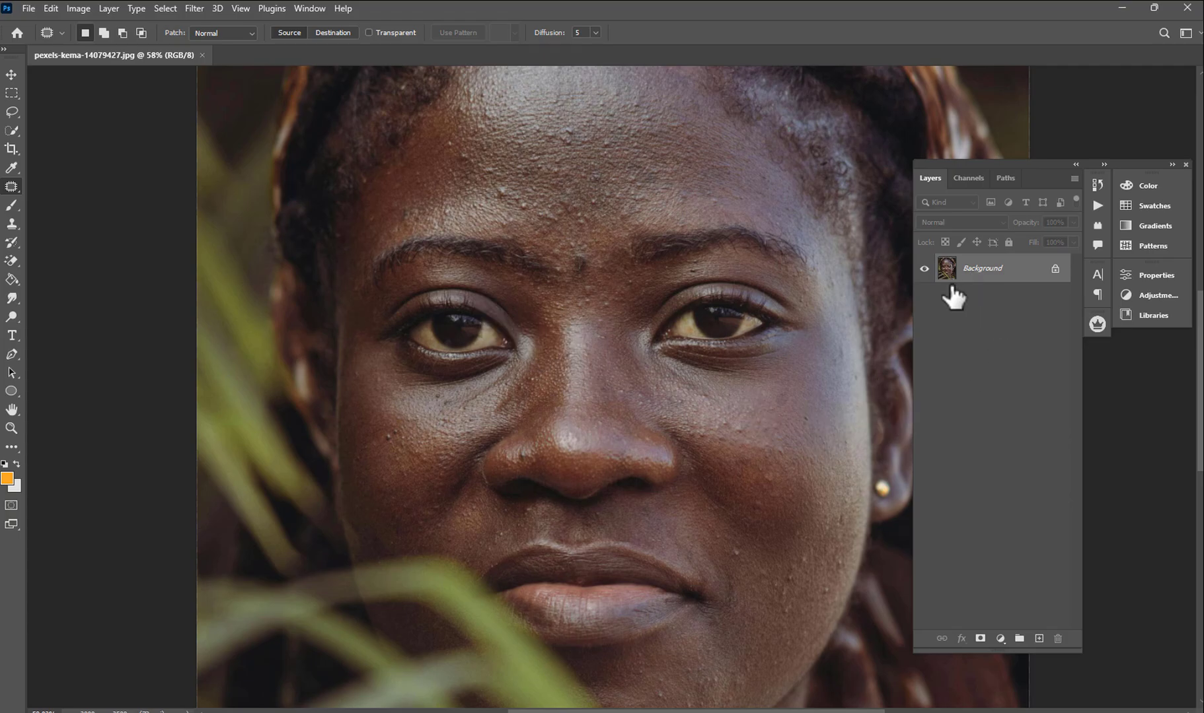
- Duplicate the portrait's Background layer three times to keep separate copies for retouching
key(ctrl+j)
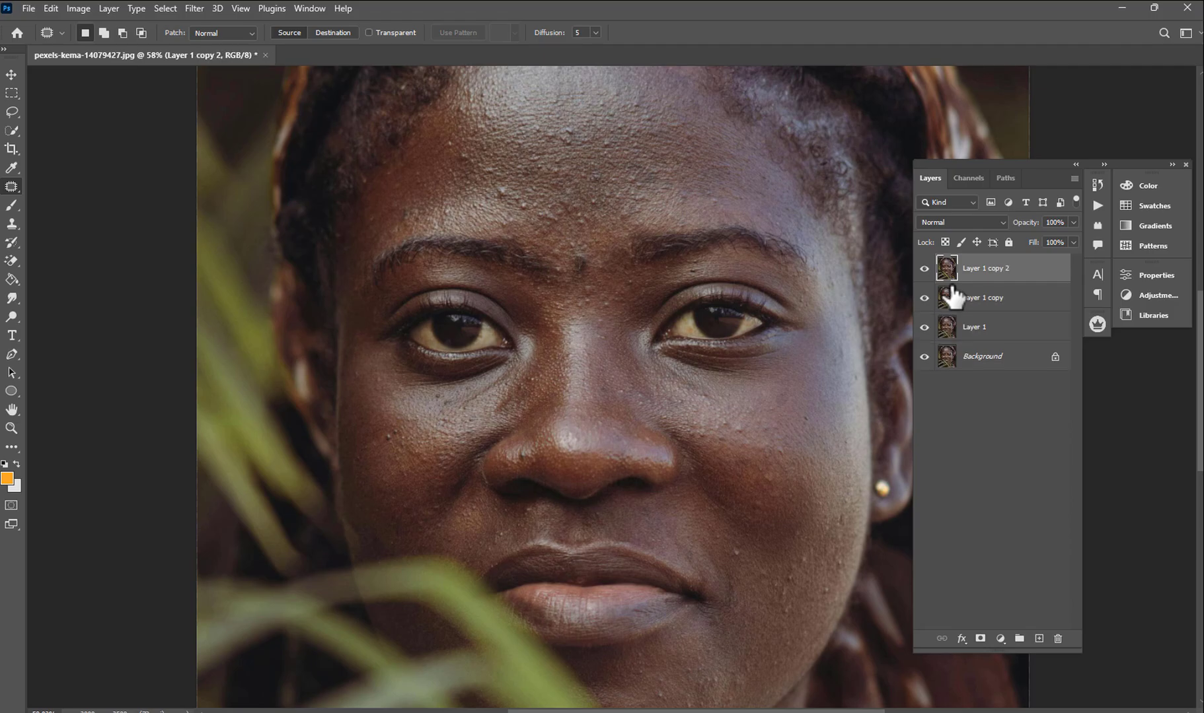
scroll(833, 277, down, 3)
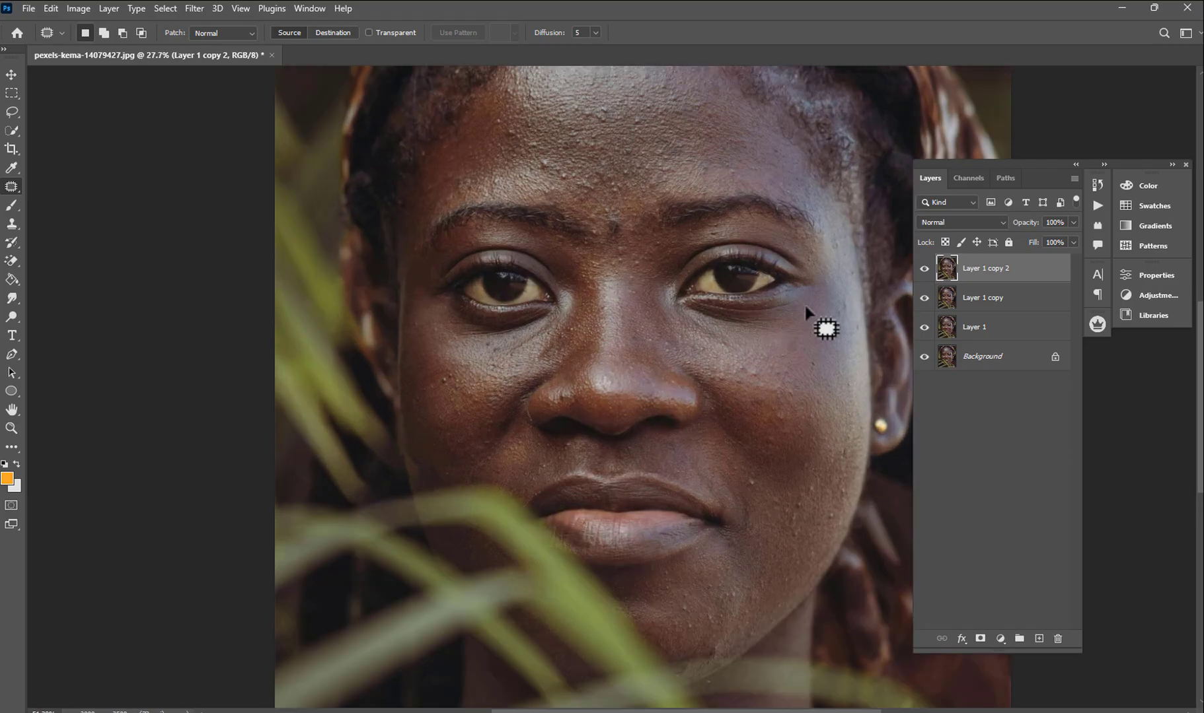
scroll(743, 309, down, 3)
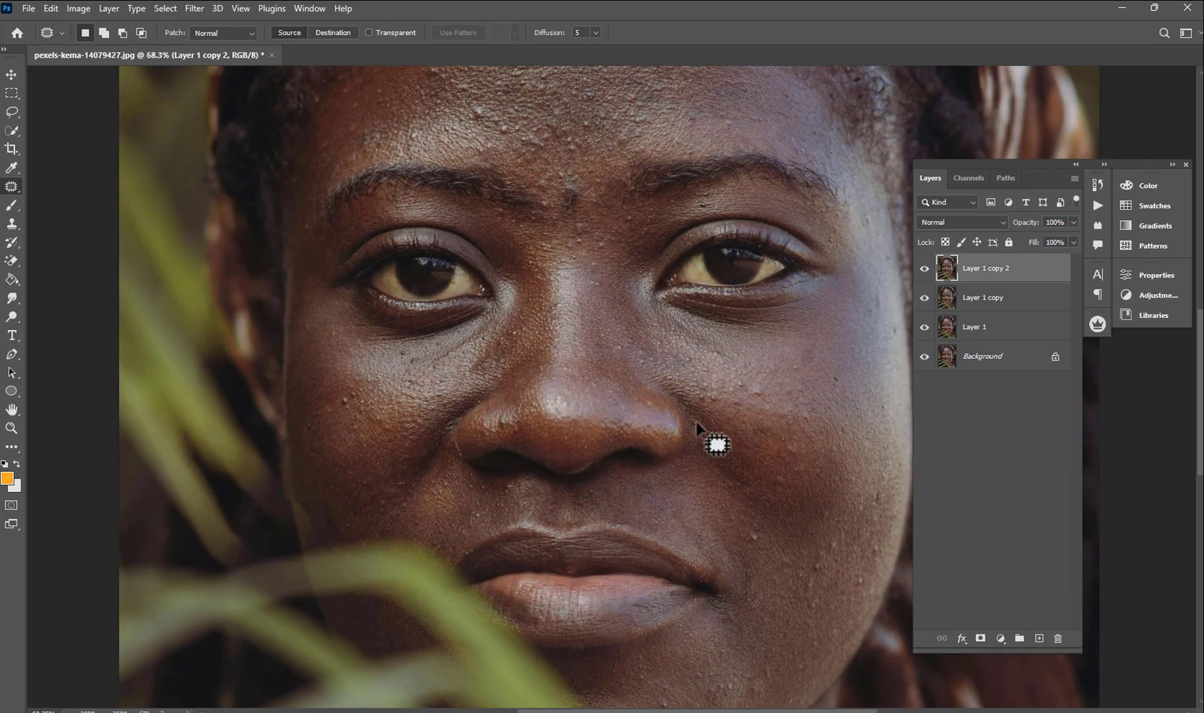
scroll(705, 350, up, 5)
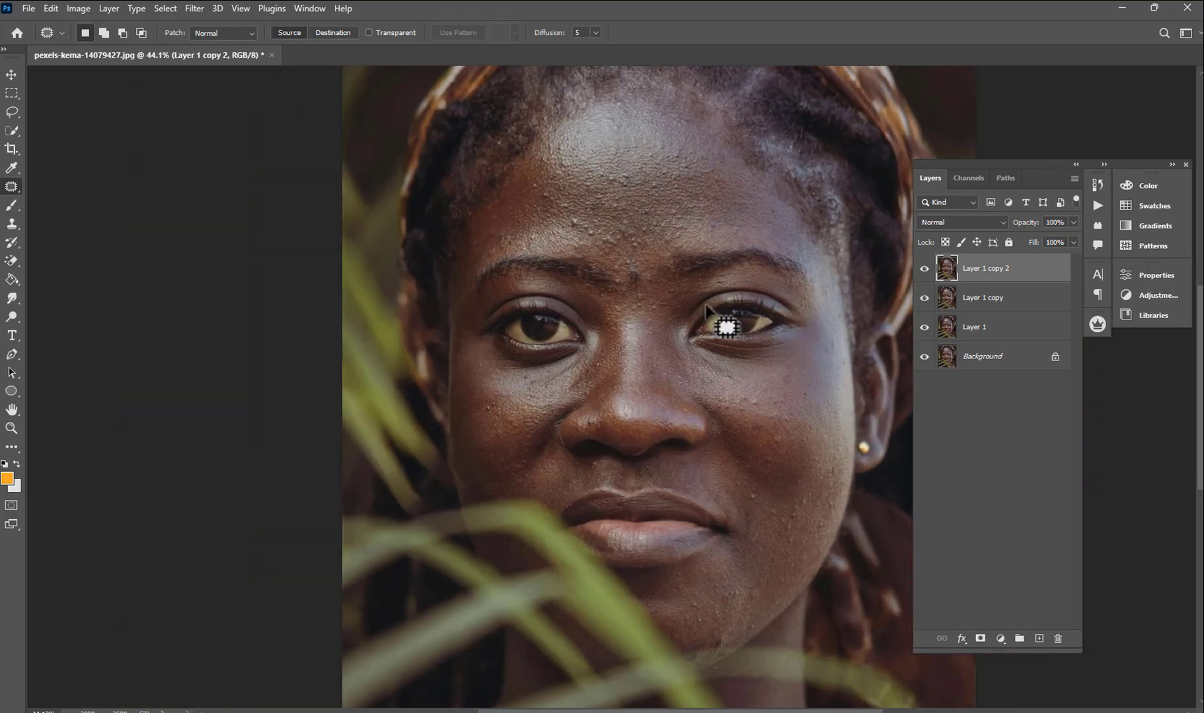
scroll(633, 268, up, 2)
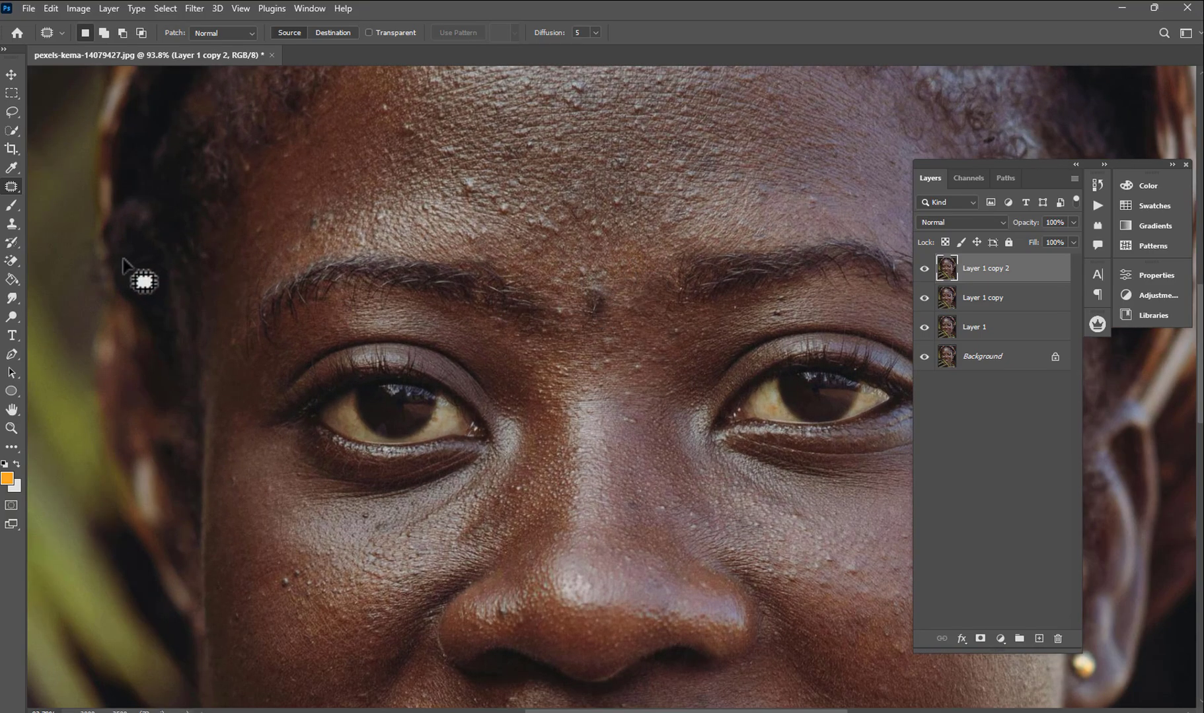
- Remove the dark mark between the eyebrows with the Spot Healing Brush at size 50
right_click(11, 187)
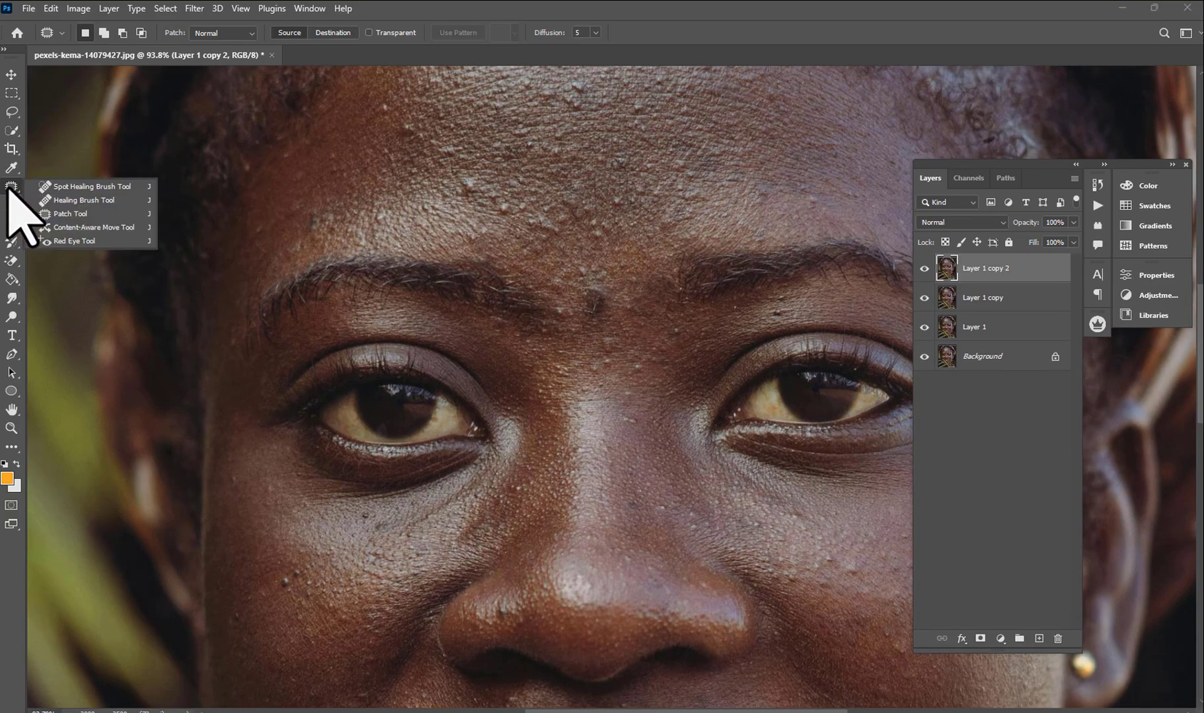
click(100, 189)
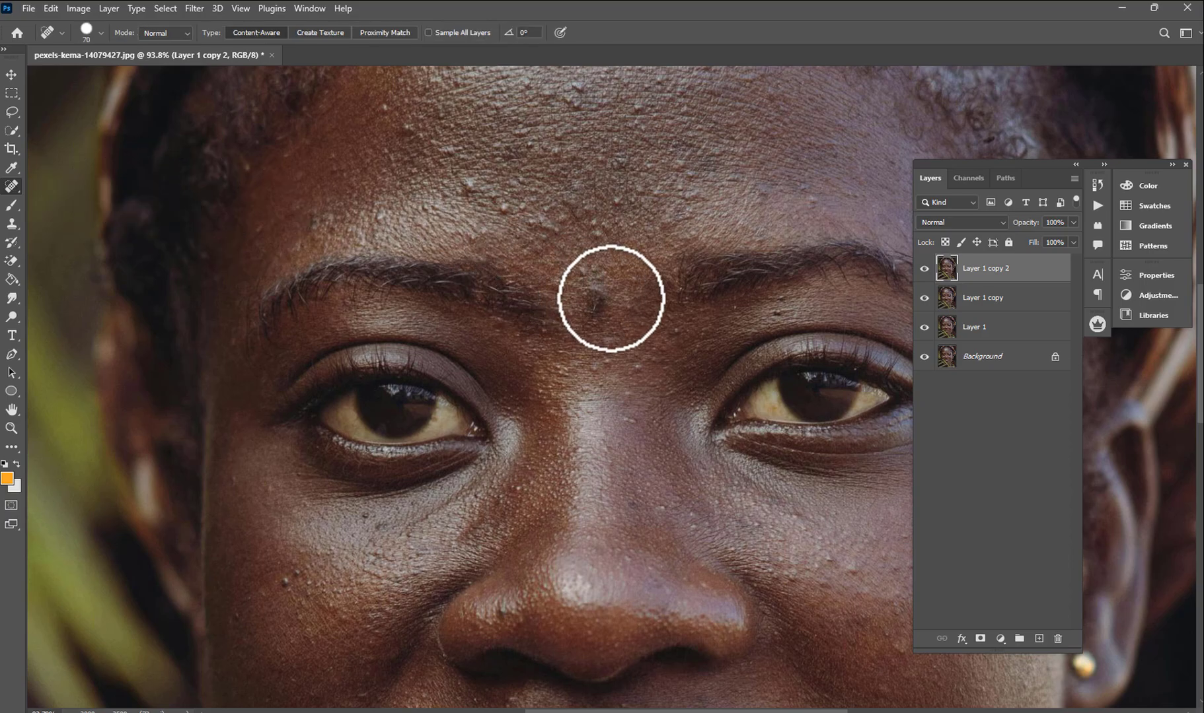
key(bracketleft)
key(bracketleft)
scroll(592, 302, up, 1)
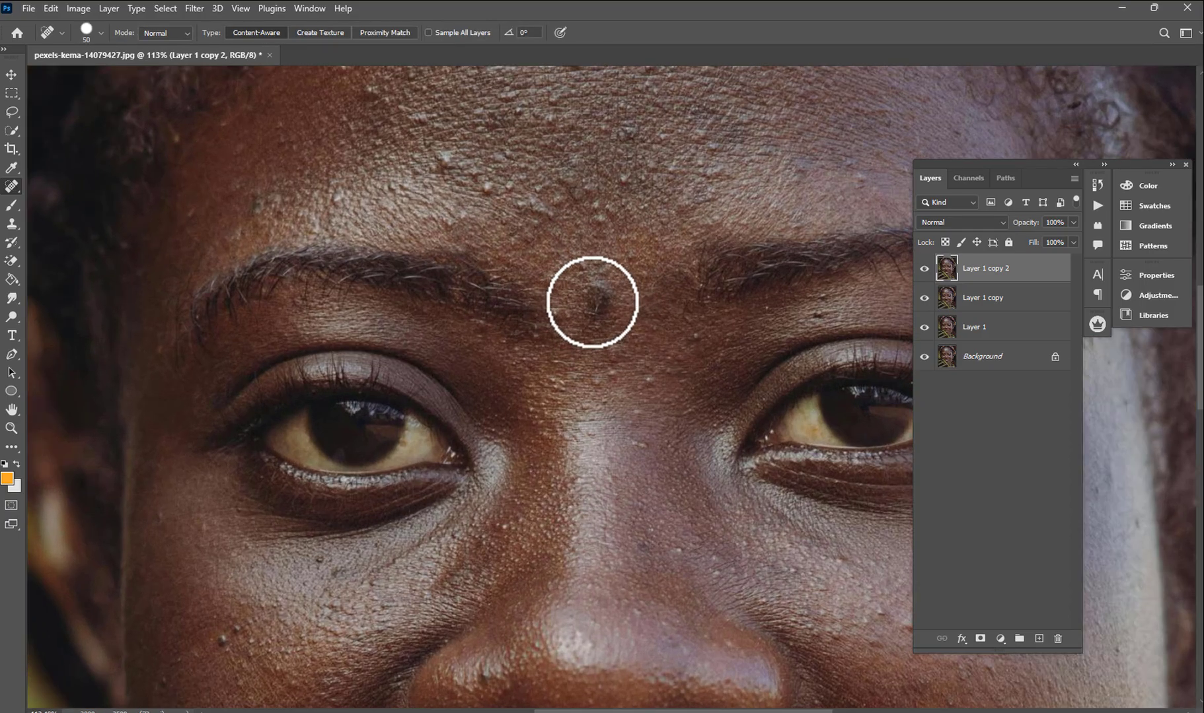
click(598, 299)
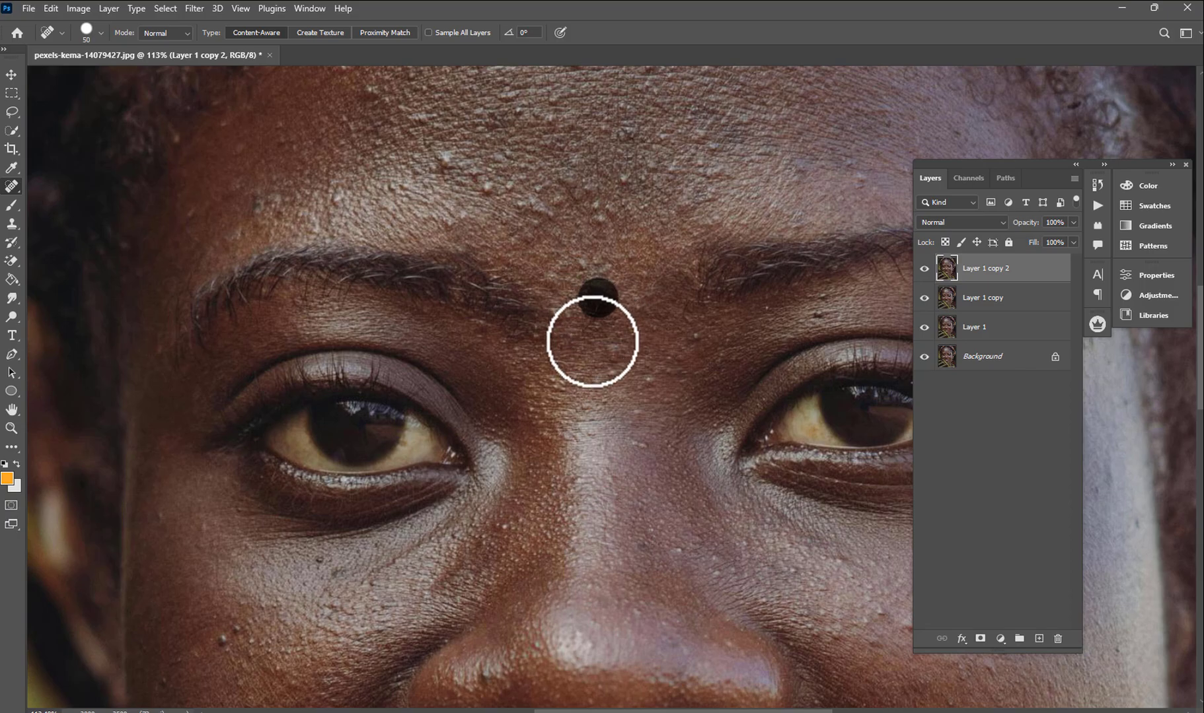
scroll(578, 340, down, 1)
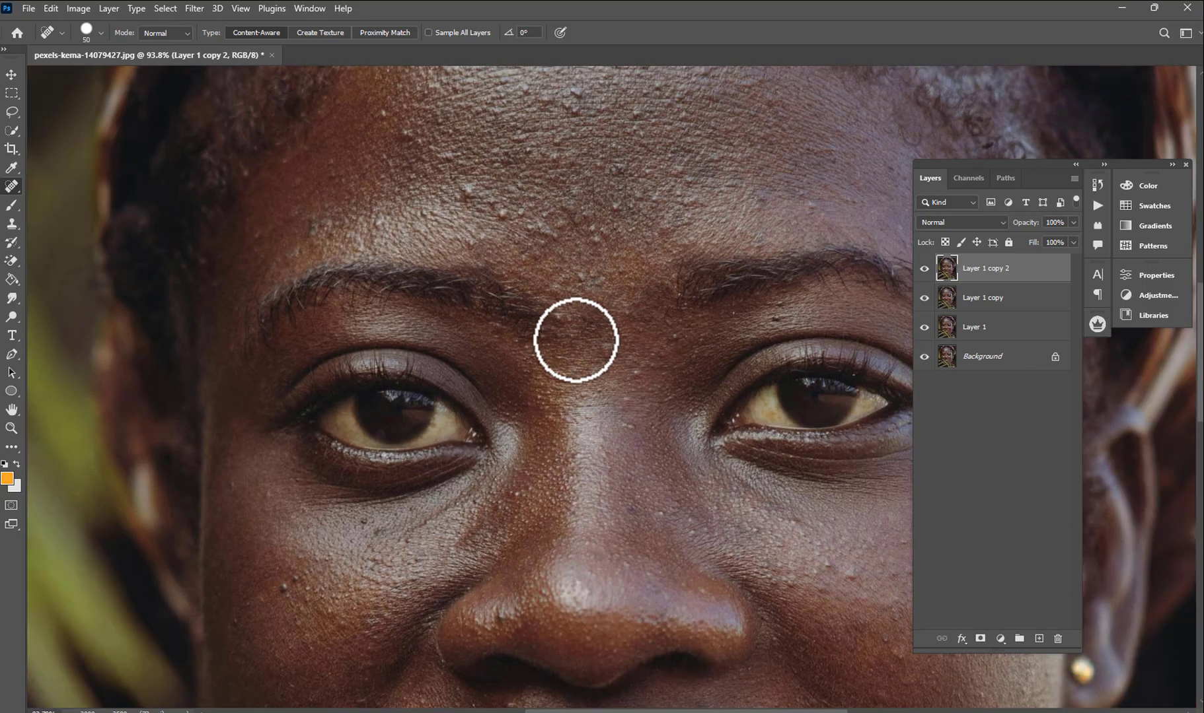
- Heal the bumps on the forehead and between the eyebrows, reducing the Spot Healing Brush to size 40 and 35
scroll(467, 194, up, 1)
key(bracketleft)
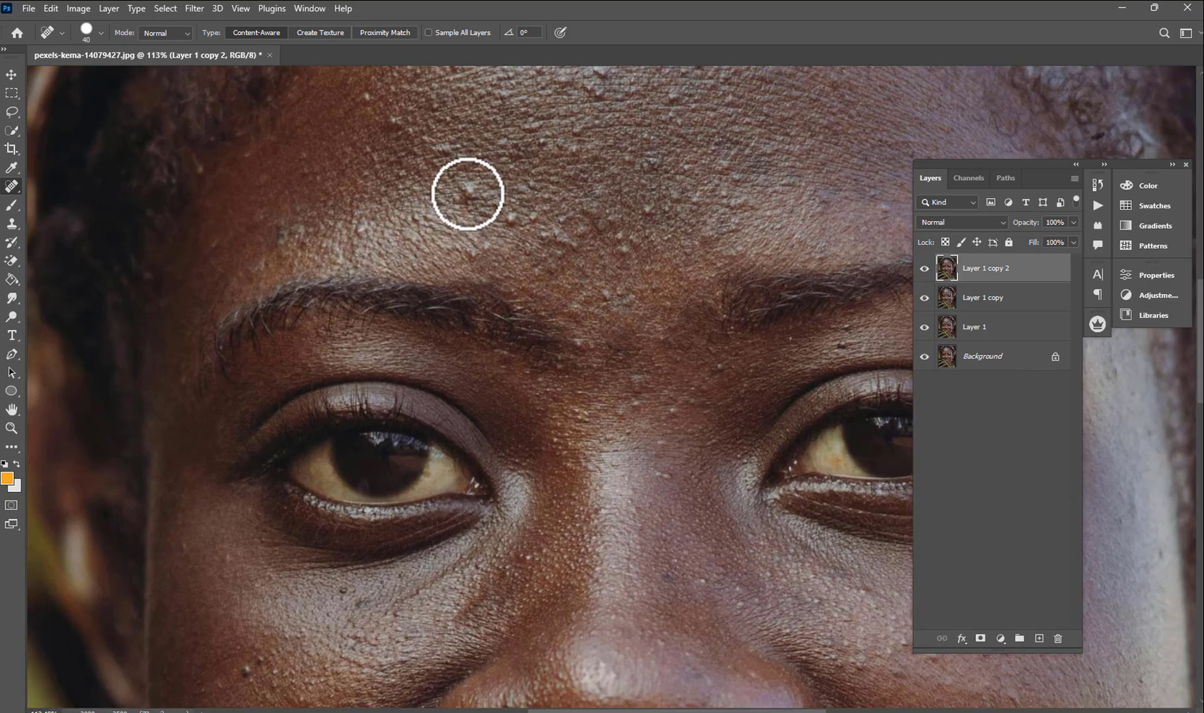
click(467, 193)
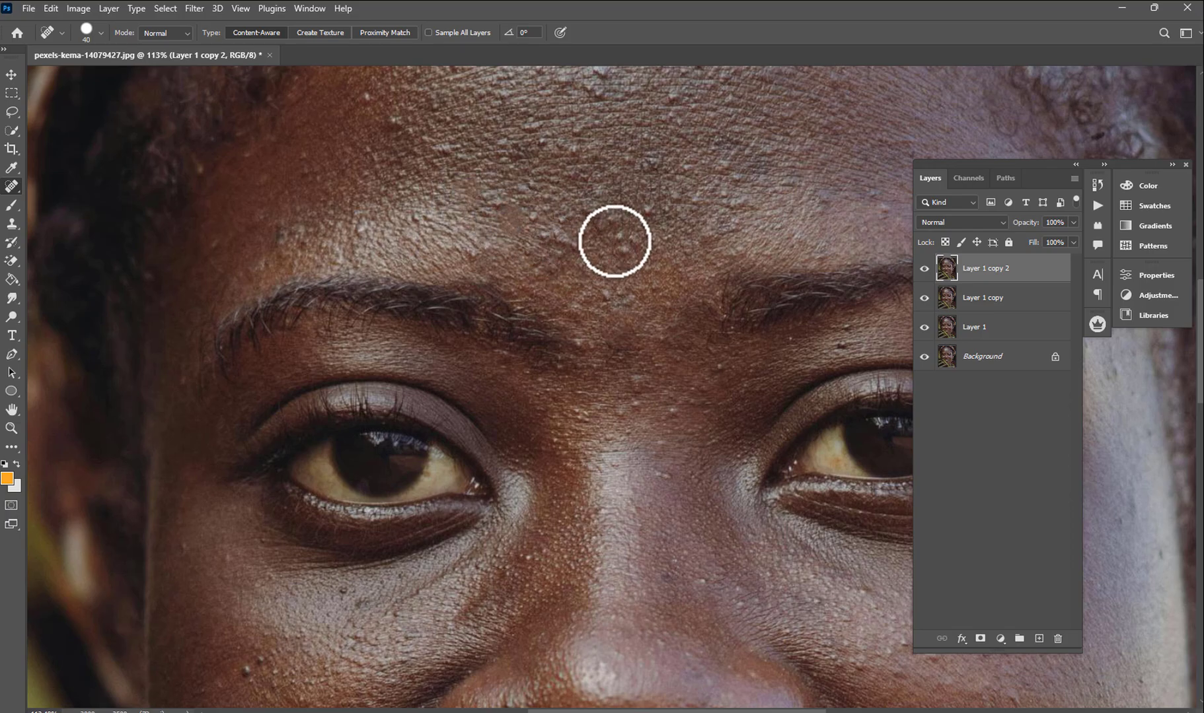
scroll(622, 252, down, 1)
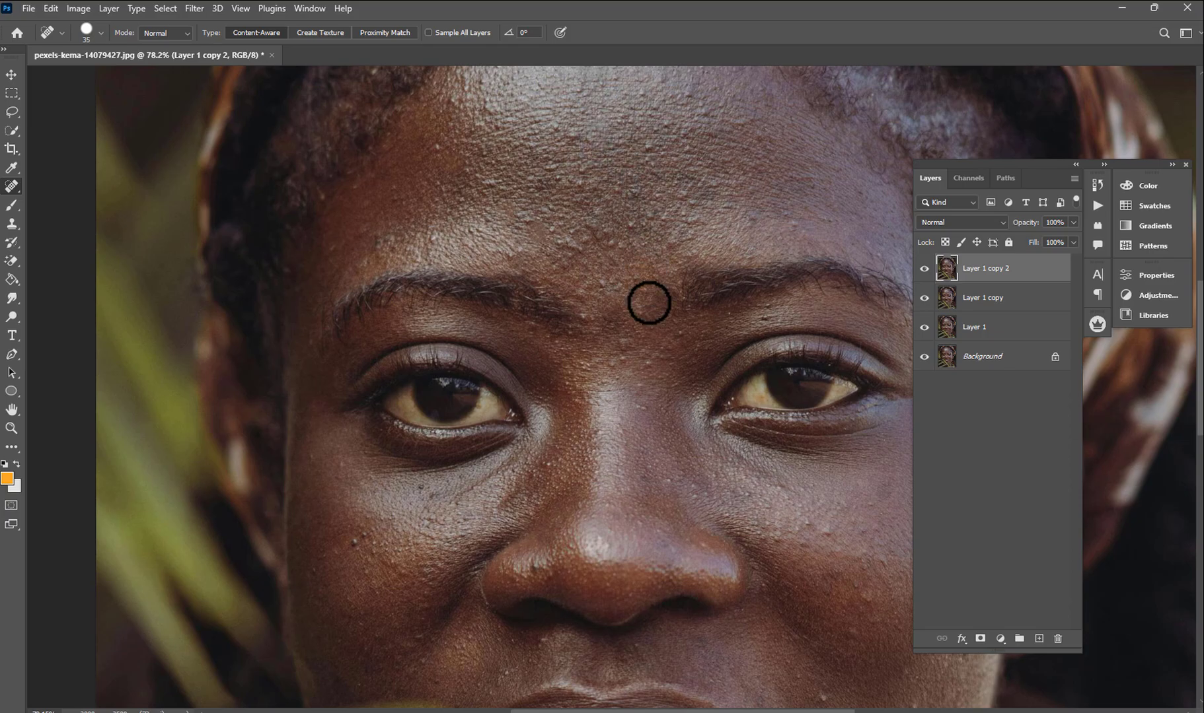
scroll(649, 302, down, 1)
scroll(626, 363, up, 2)
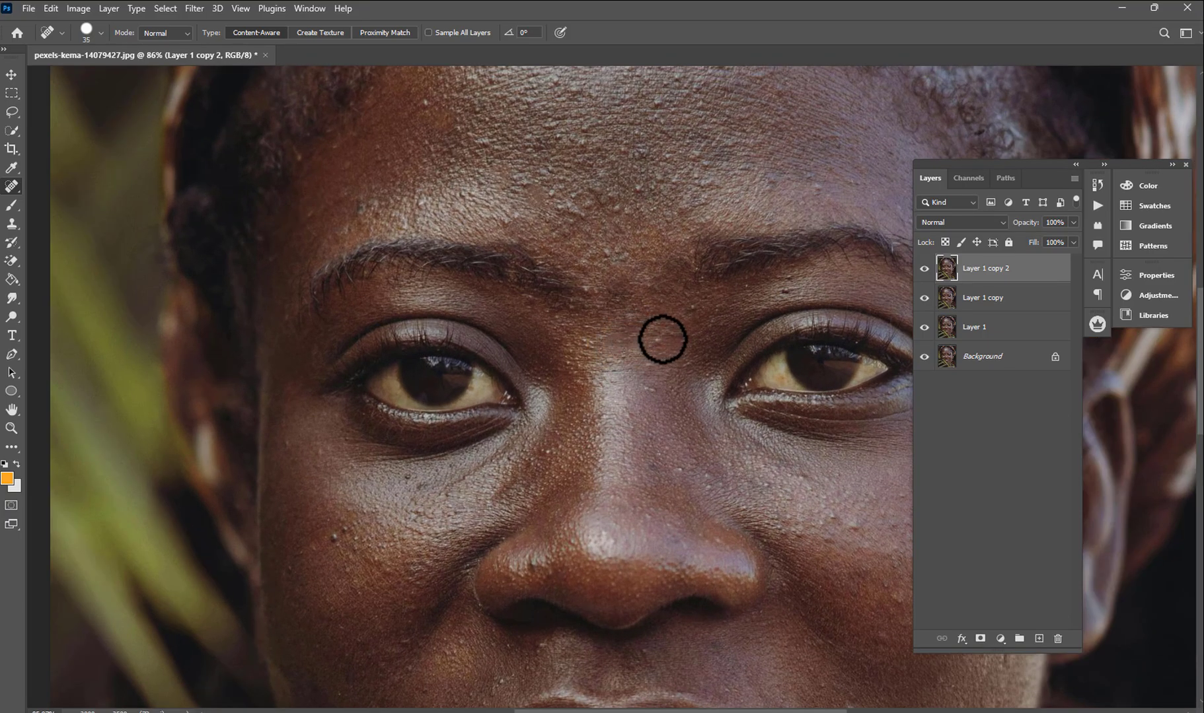
scroll(539, 374, down, 1)
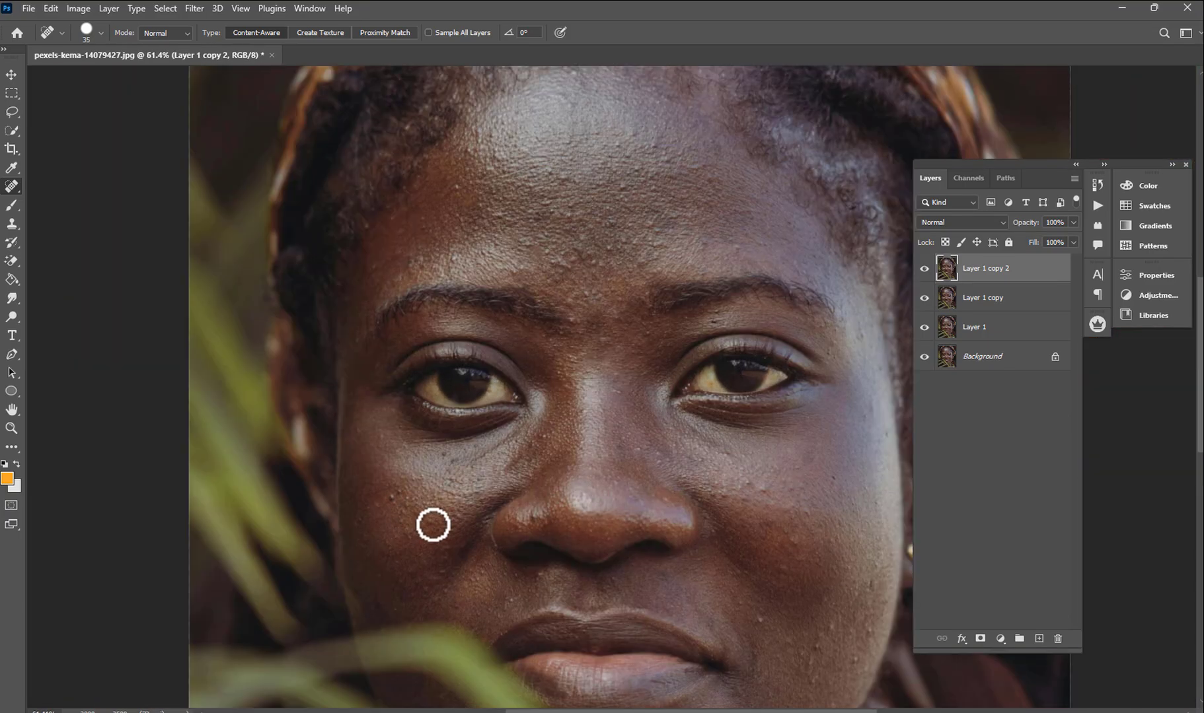
- Heal the blemishes on the cheeks and chin with the Spot Healing Brush up to size 45, and duplicate the retouched layer
scroll(524, 494, down, 2)
scroll(494, 524, up, 1)
scroll(456, 312, up, 1)
scroll(609, 465, down, 1)
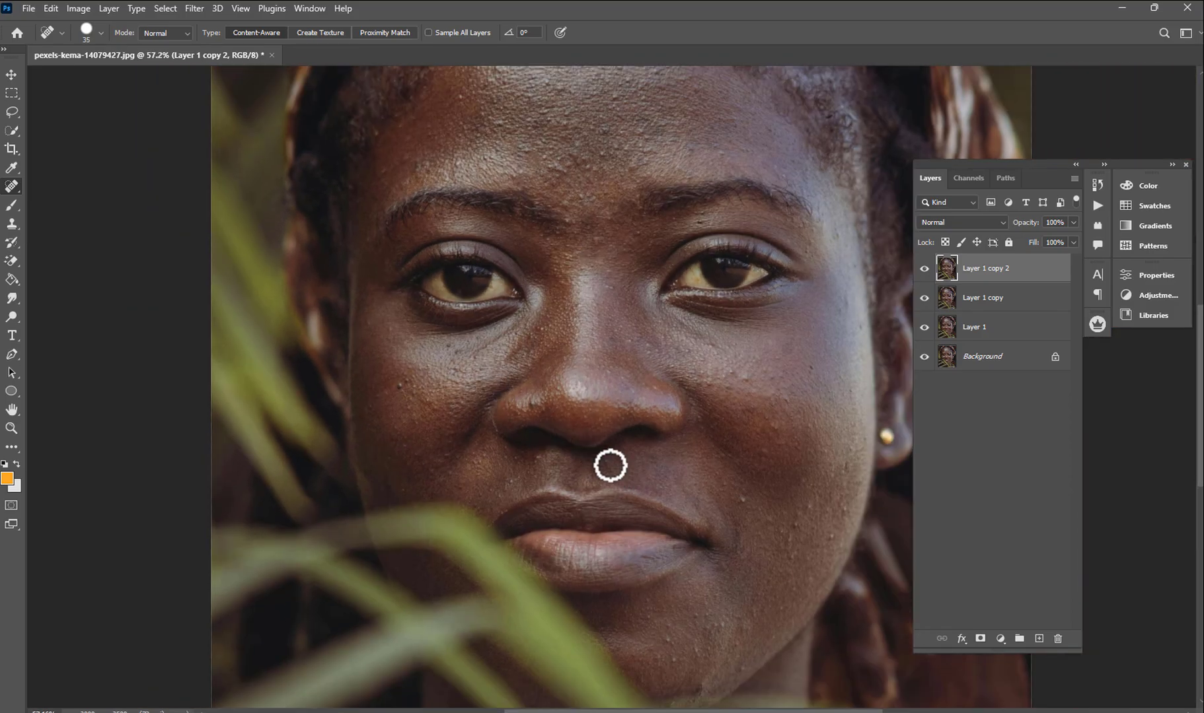
scroll(733, 501, up, 3)
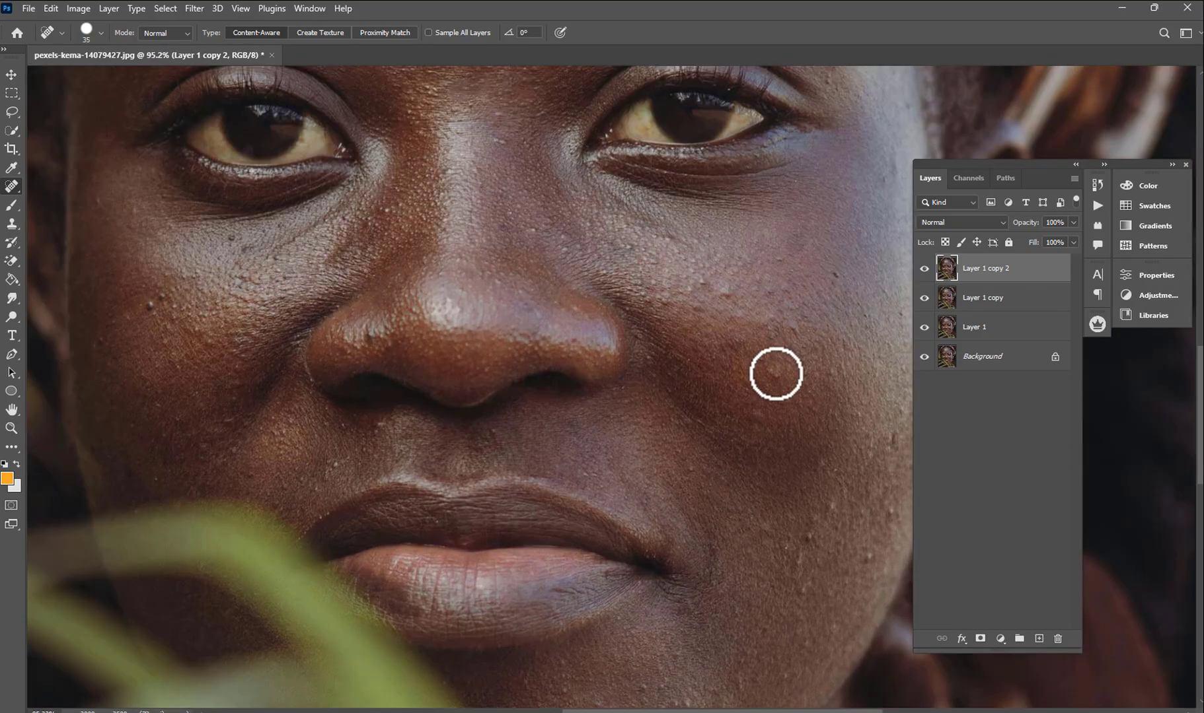
scroll(796, 327, down, 2)
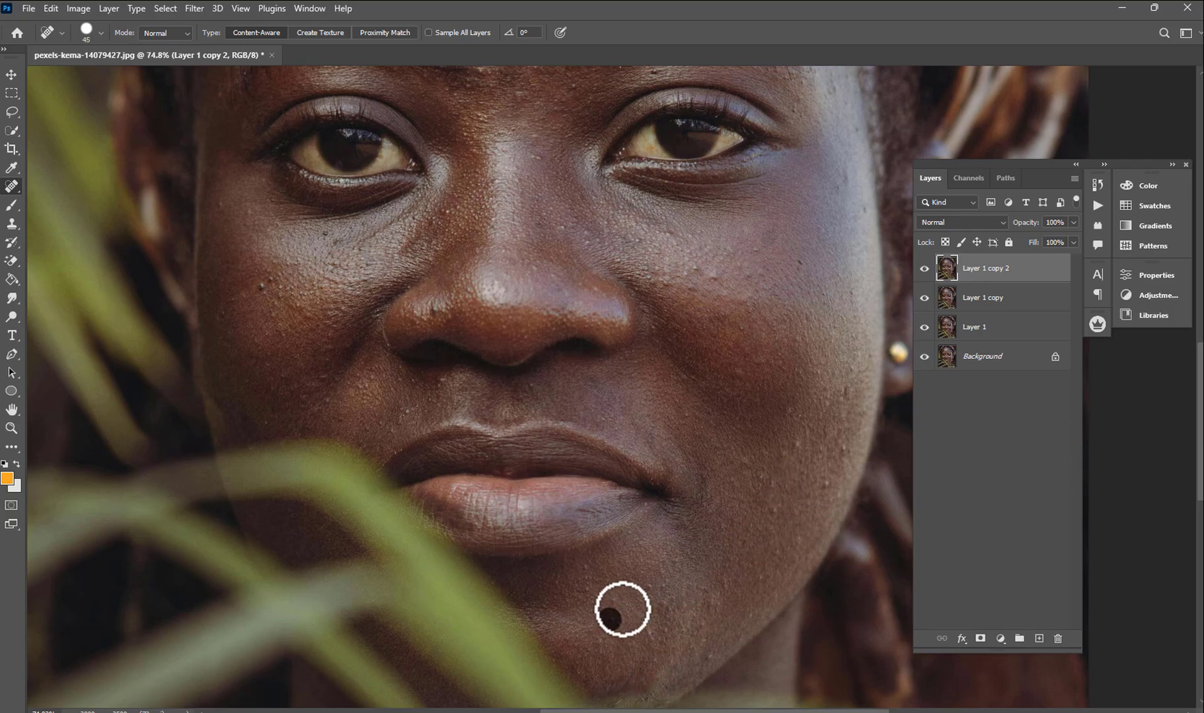
scroll(738, 371, down, 3)
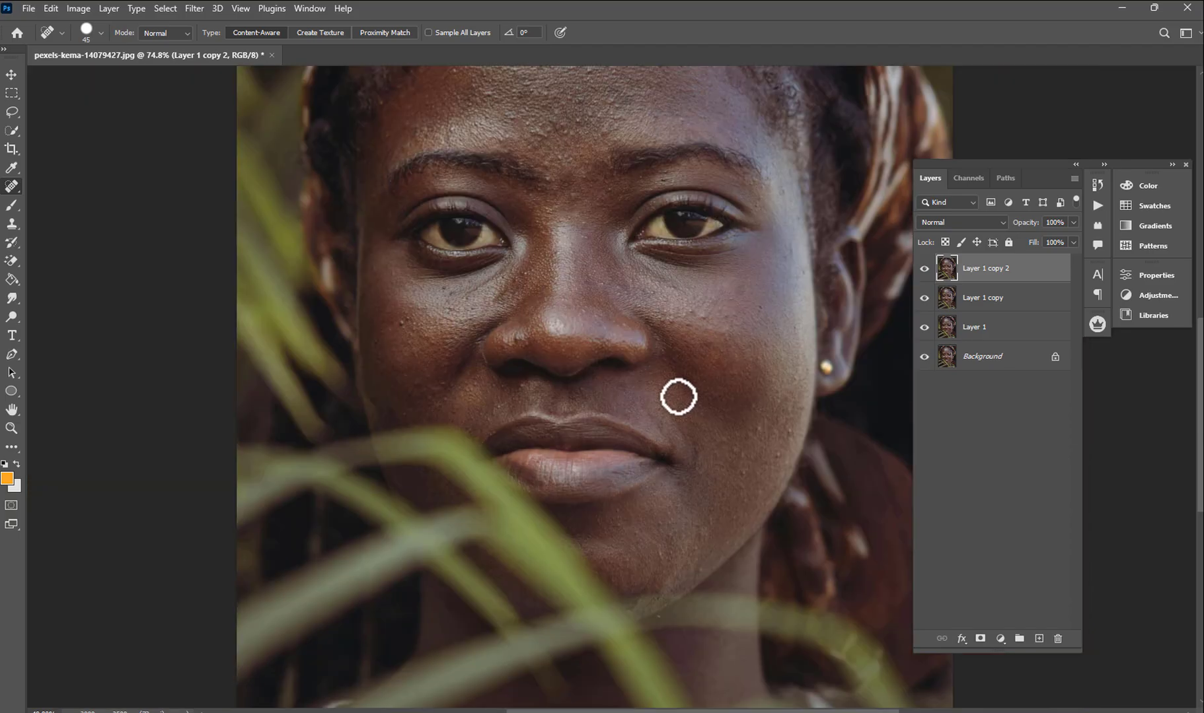
scroll(558, 343, up, 2)
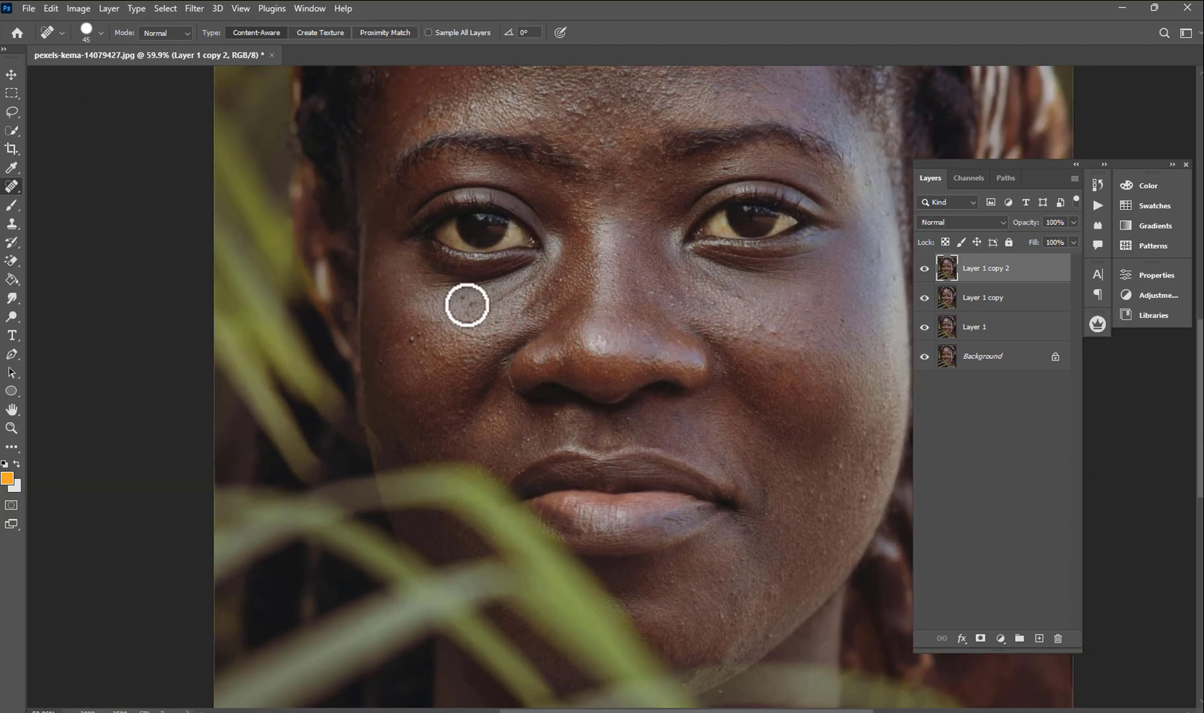
scroll(591, 325, down, 4)
scroll(623, 274, up, 2)
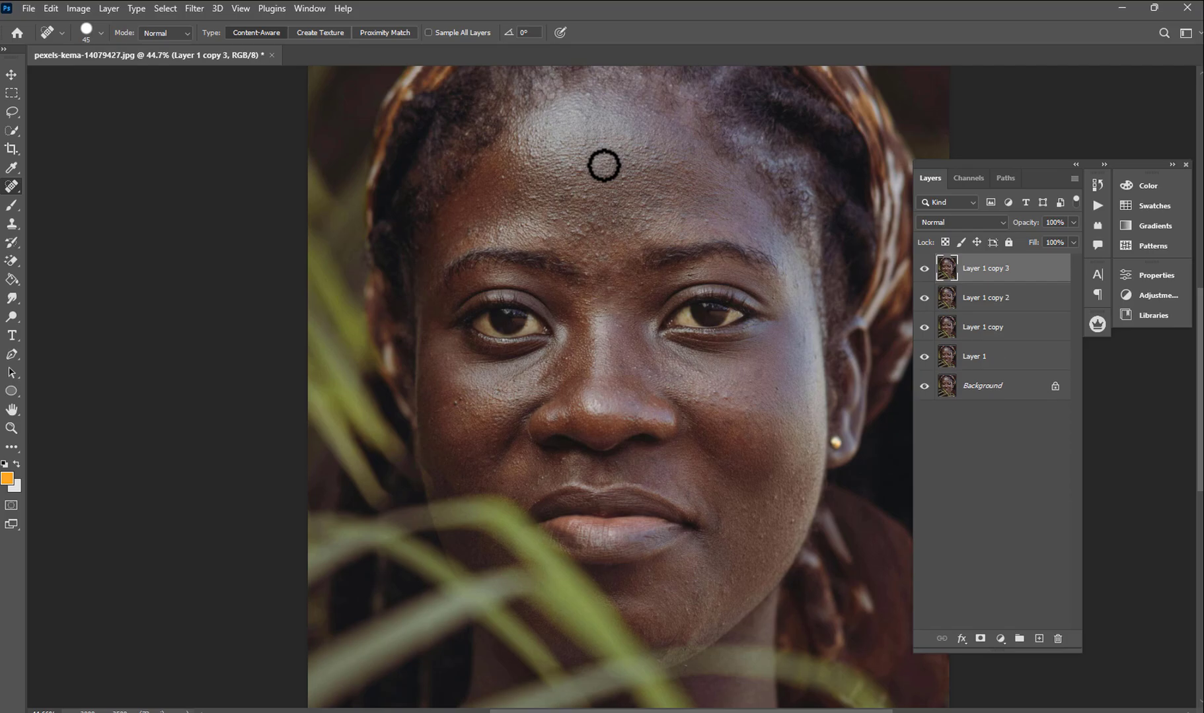
- Duplicate Layer 1 copy 3 within the same document
right_click(984, 276)
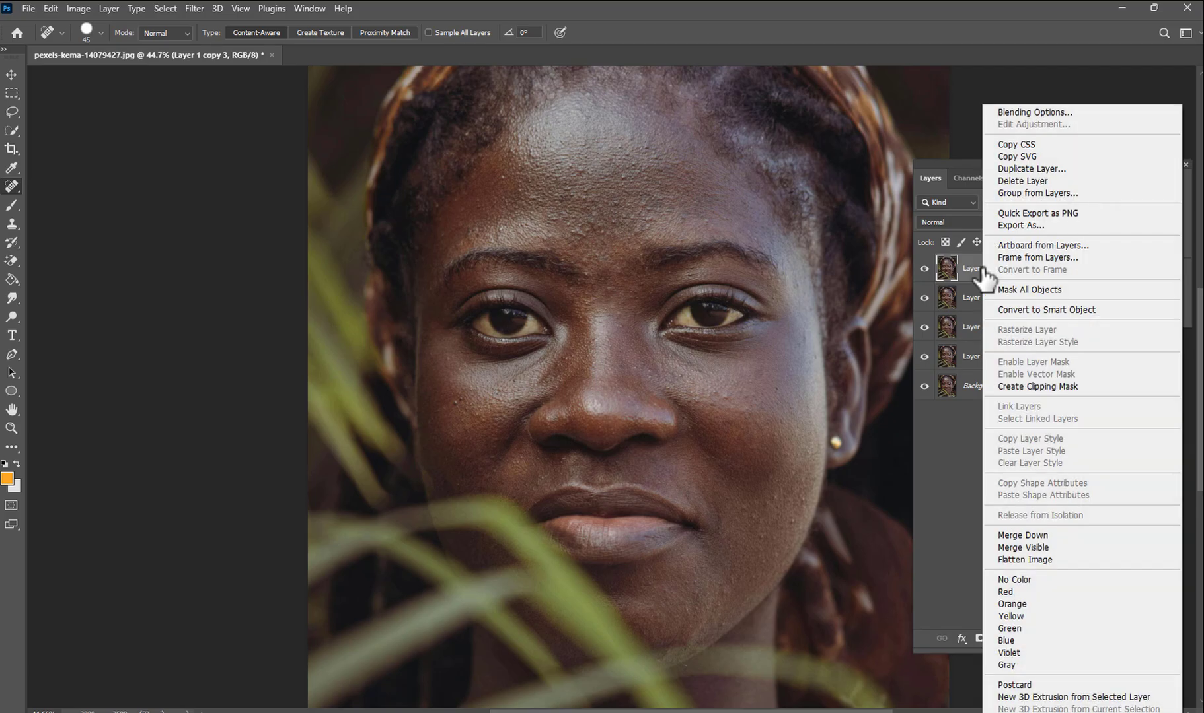
click(1029, 170)
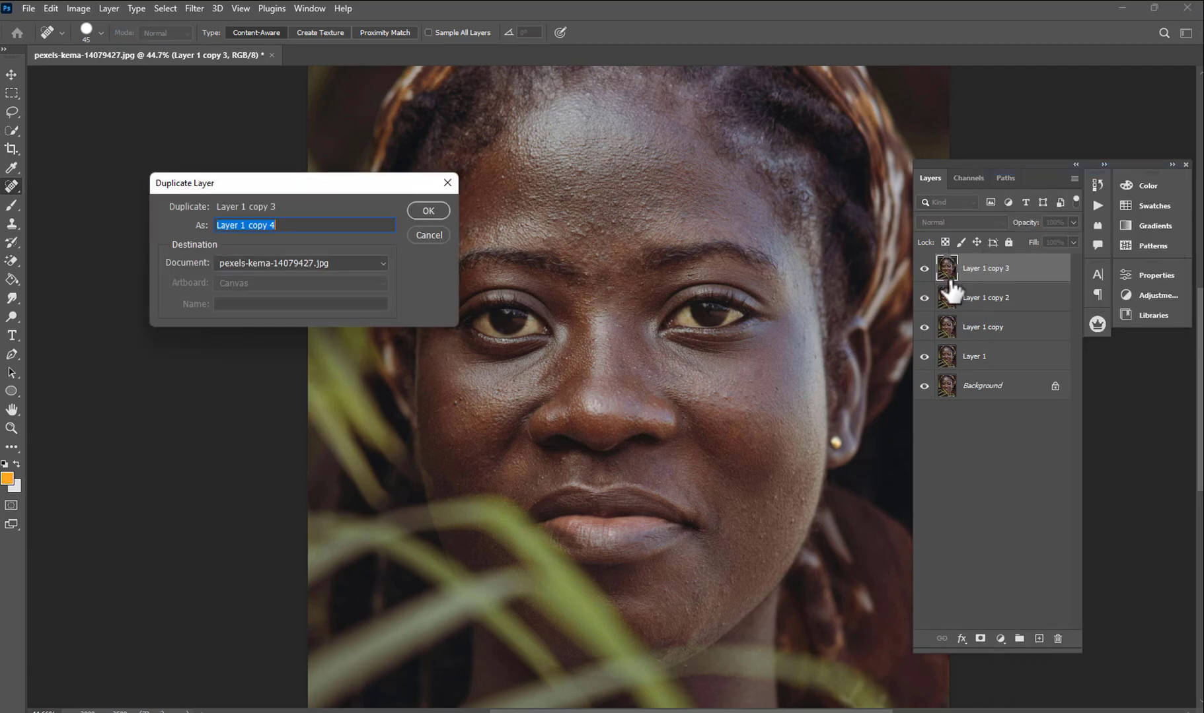
click(428, 211)
scroll(635, 283, down, 2)
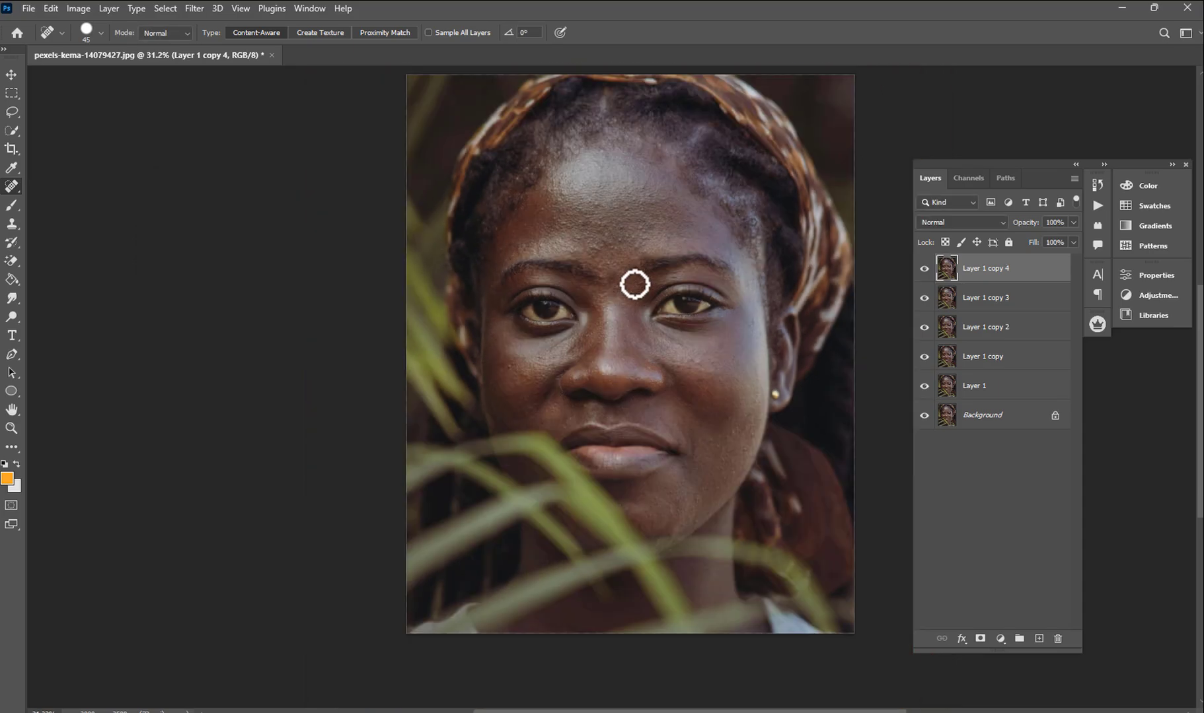
scroll(605, 199, up, 3)
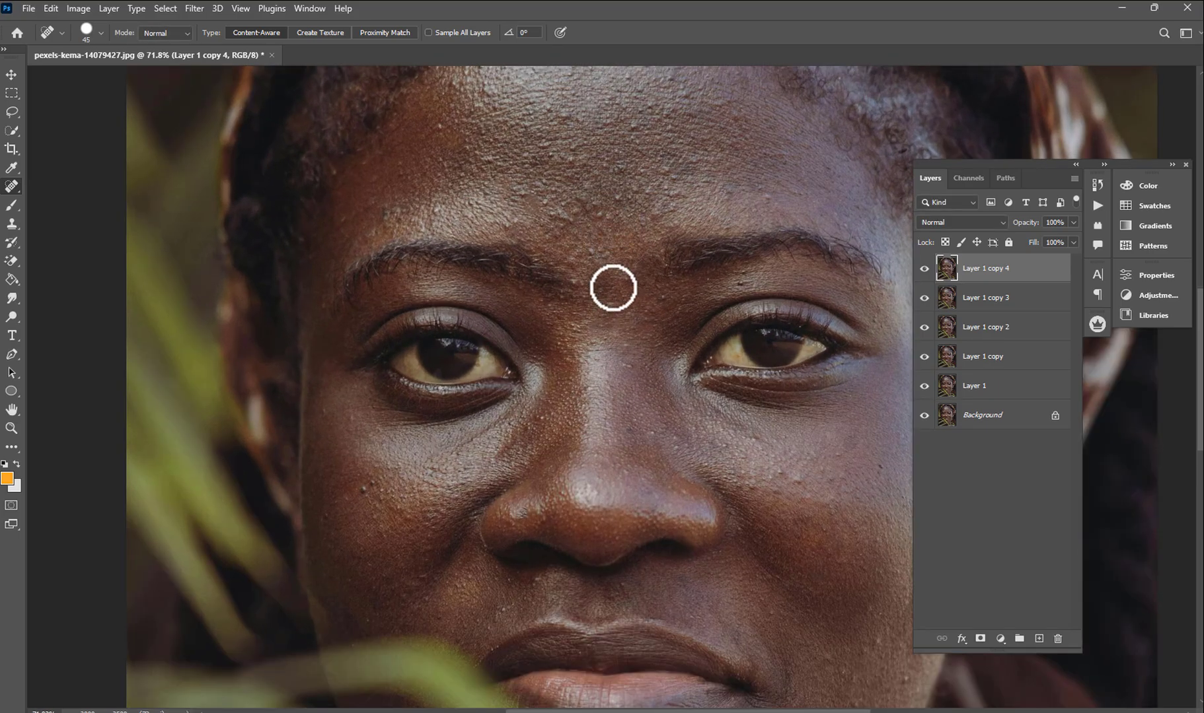
scroll(589, 226, down, 2)
scroll(568, 218, up, 2)
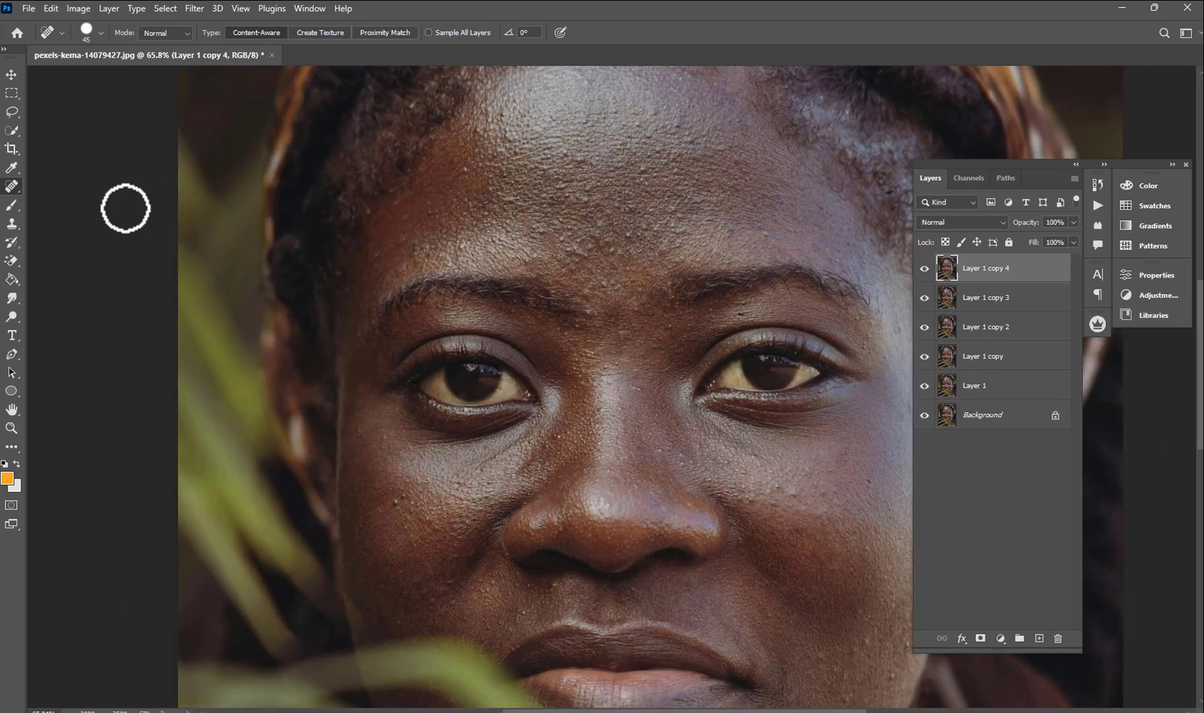
- Choose the Mixer Brush as the active brush type and sample the brown skin tone beside the nose bridge with the Eyedropper as foreground colour
click(14, 207)
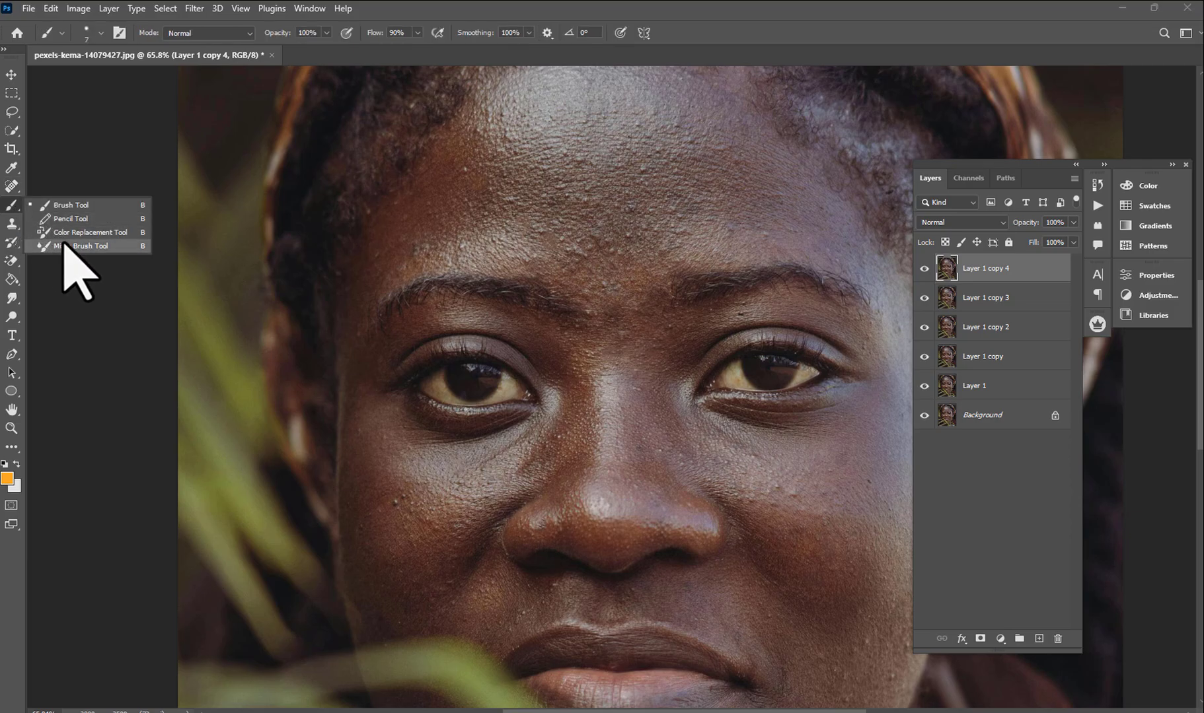
click(84, 245)
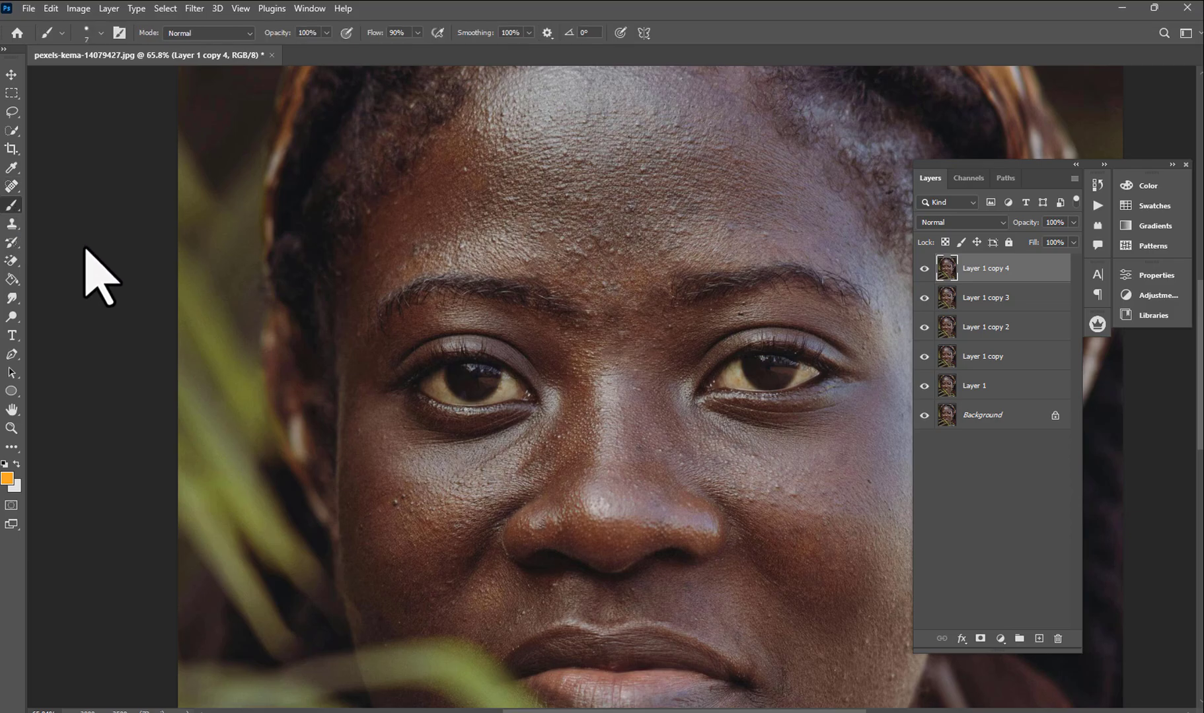
click(11, 168)
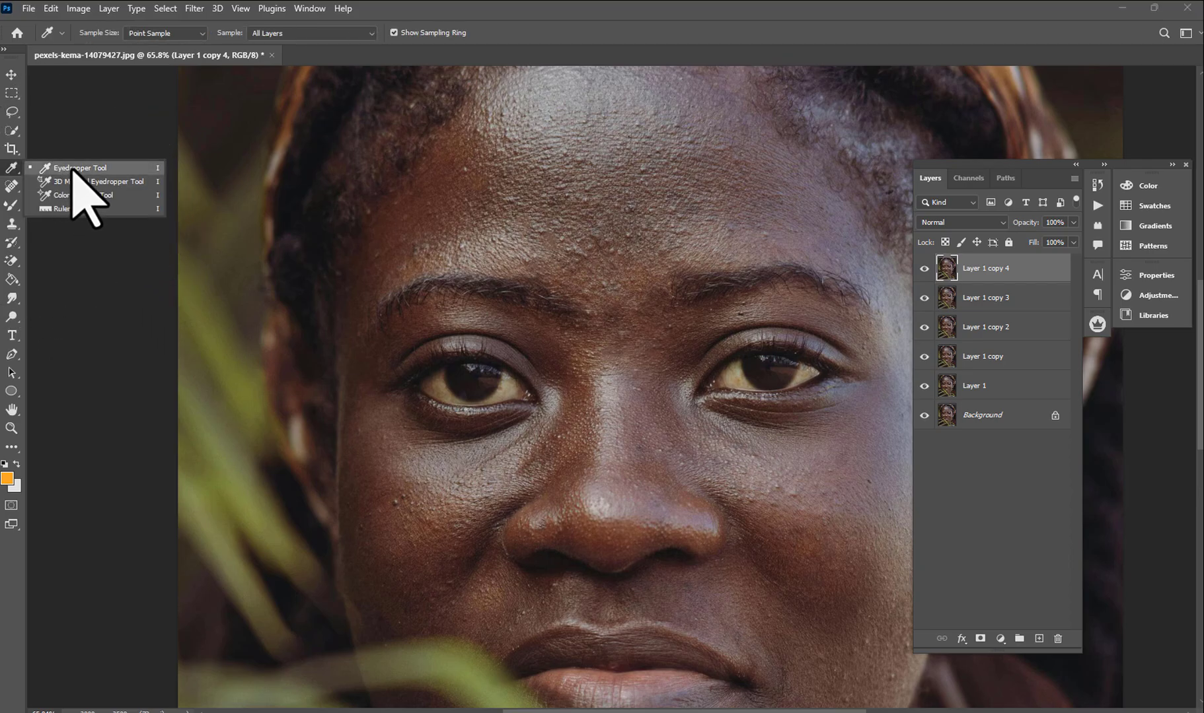
click(72, 169)
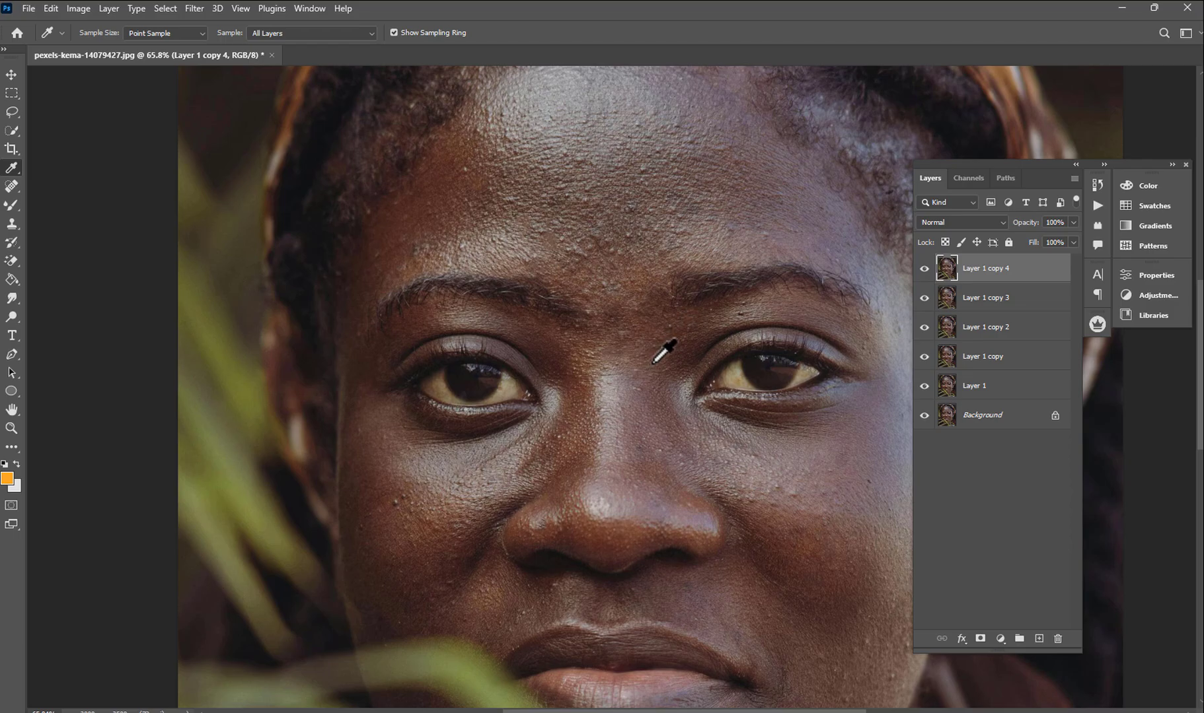
drag(653, 363, 658, 345)
scroll(657, 343, down, 5)
scroll(654, 337, up, 3)
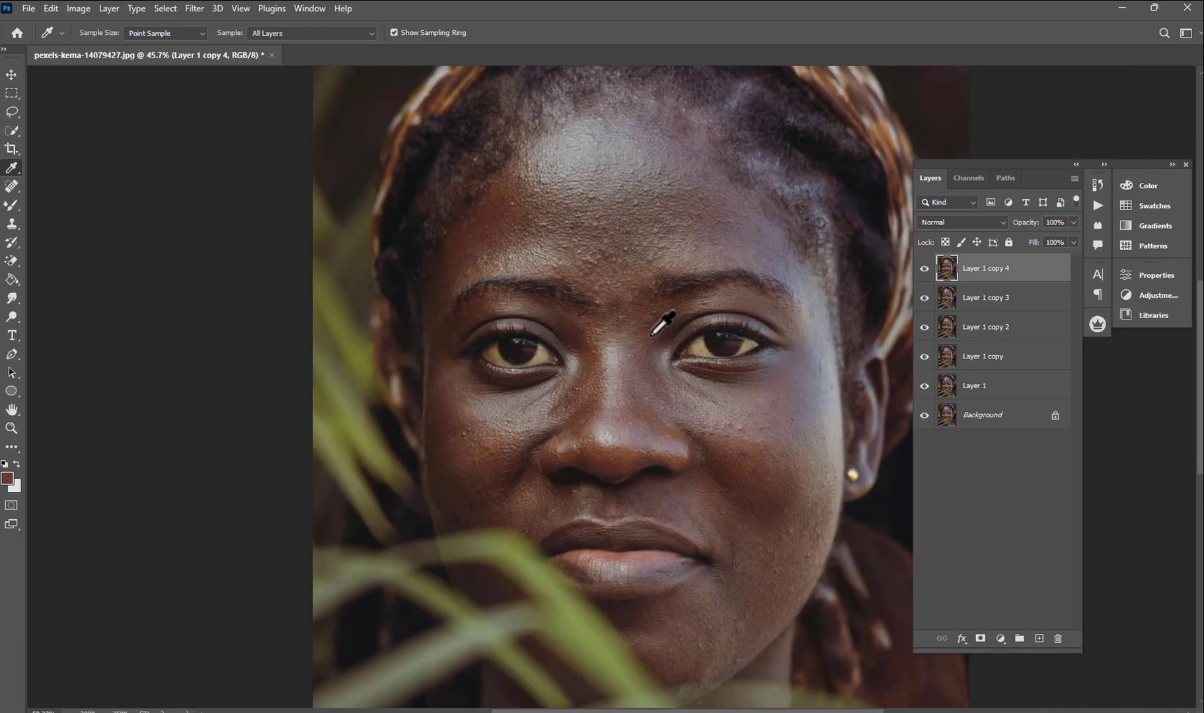
scroll(652, 334, up, 2)
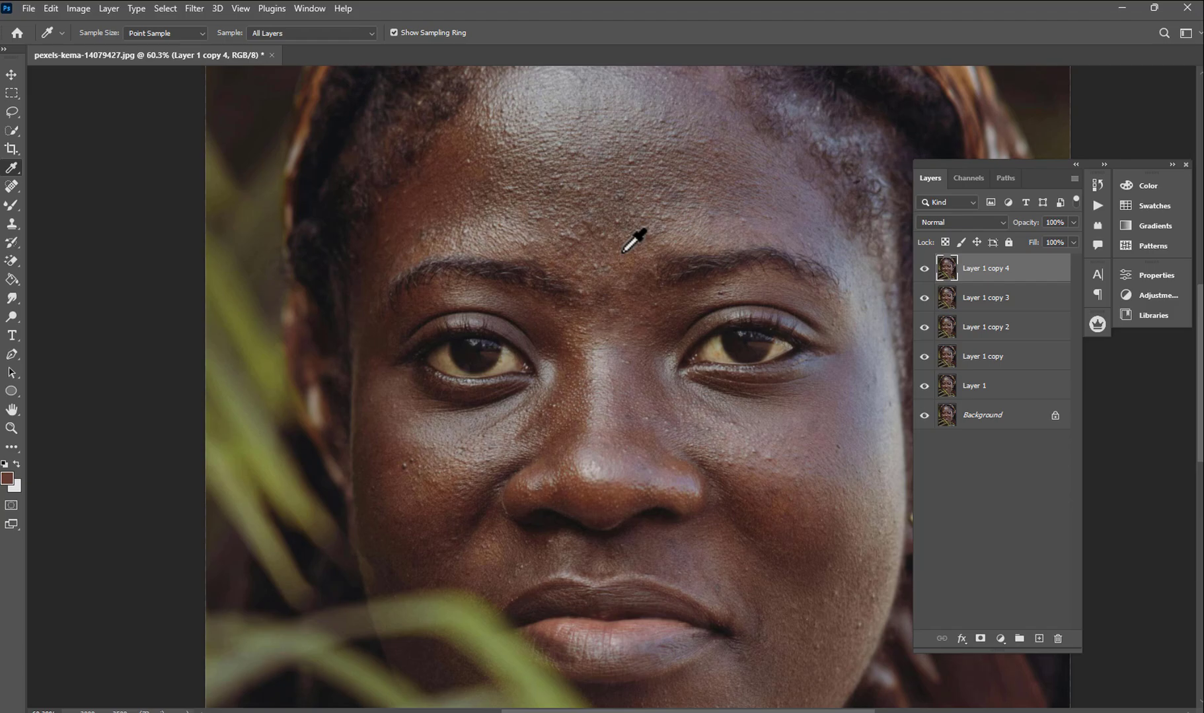
scroll(831, 245, down, 2)
scroll(744, 352, up, 2)
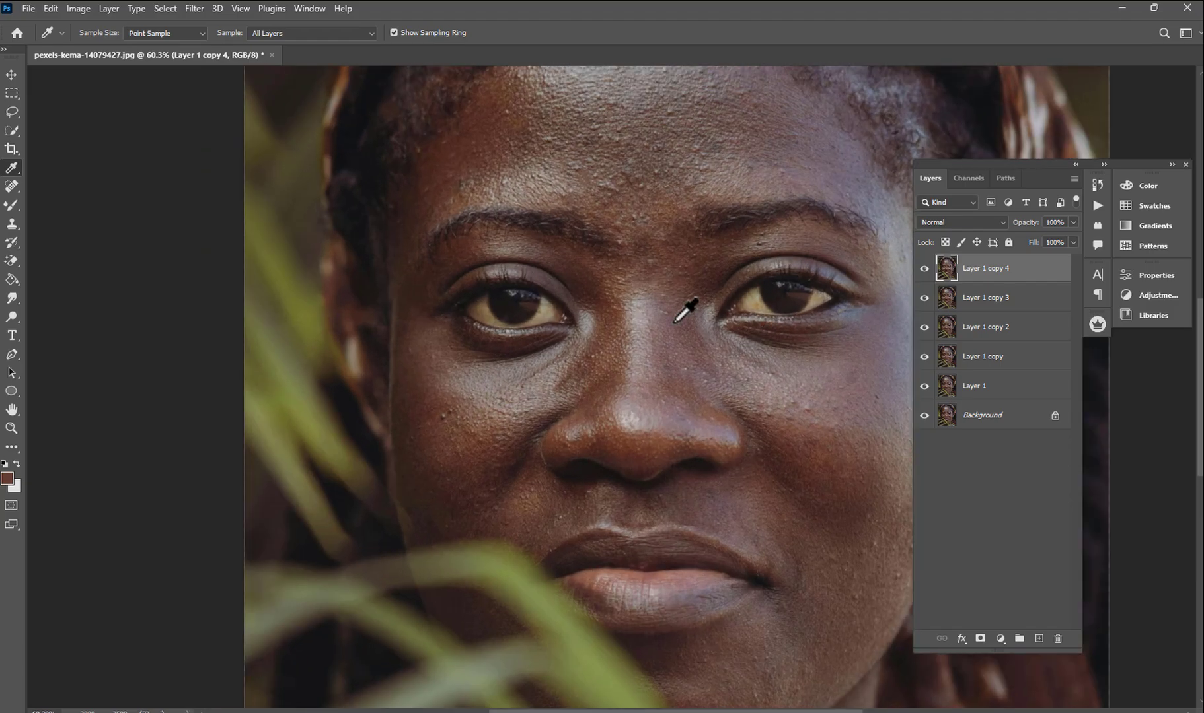
- Switch to the Mixer Brush at Wet 80%, Load 75% and Mix 90%, and reduce its size to 200
click(9, 208)
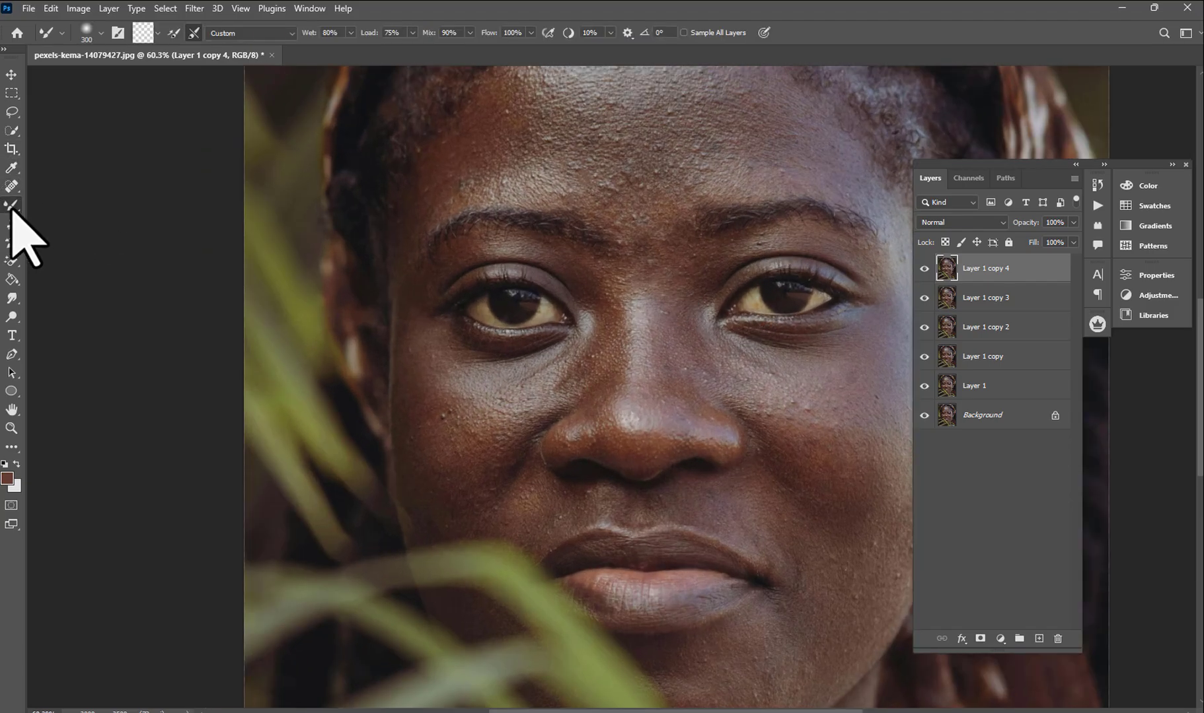
scroll(632, 317, down, 2)
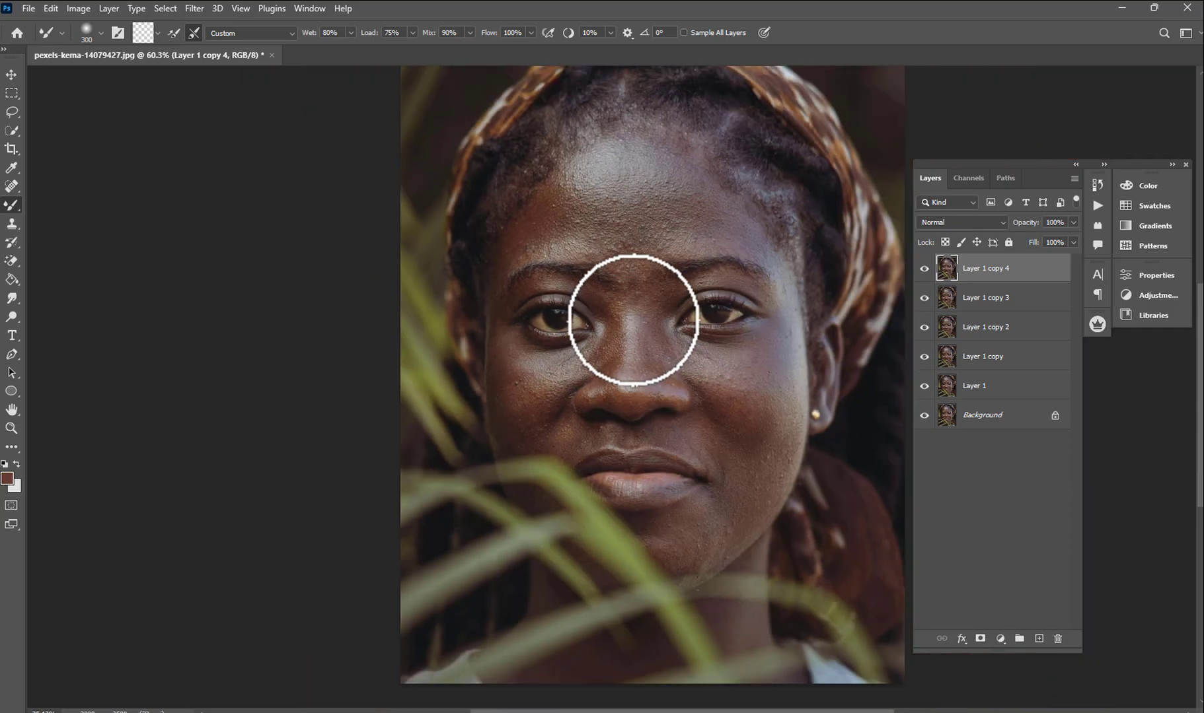
scroll(646, 209, up, 2)
scroll(646, 209, up, 3)
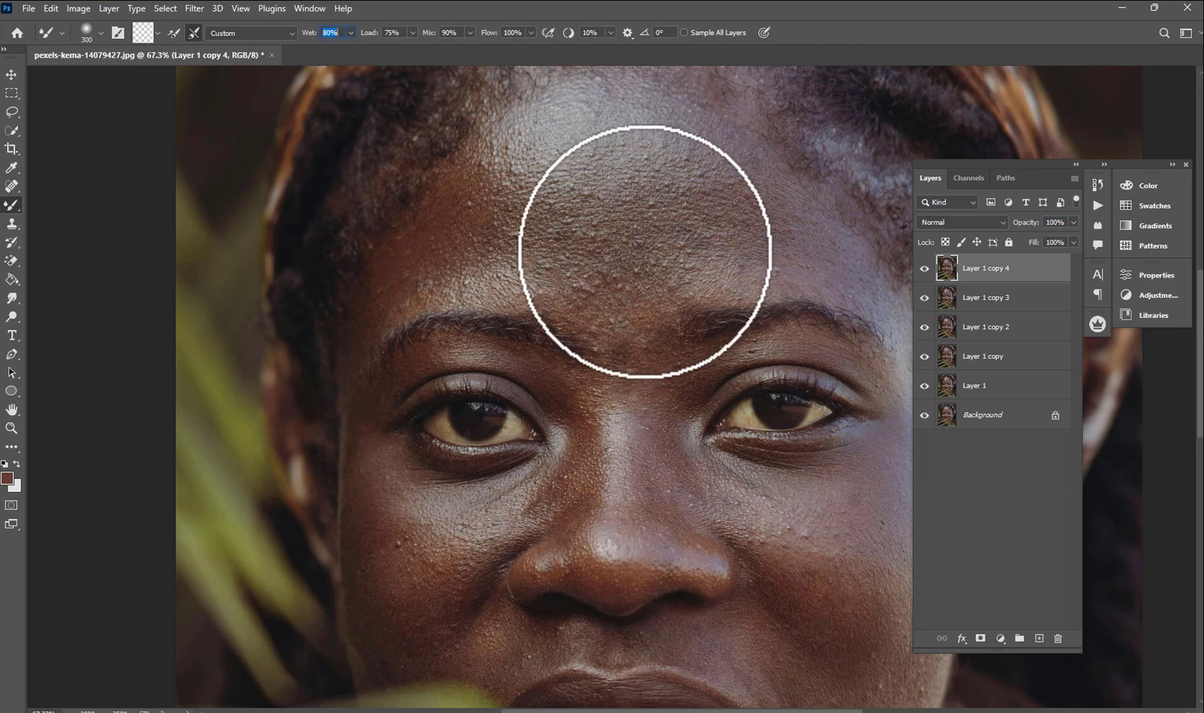
key(Return)
scroll(595, 236, down, 2)
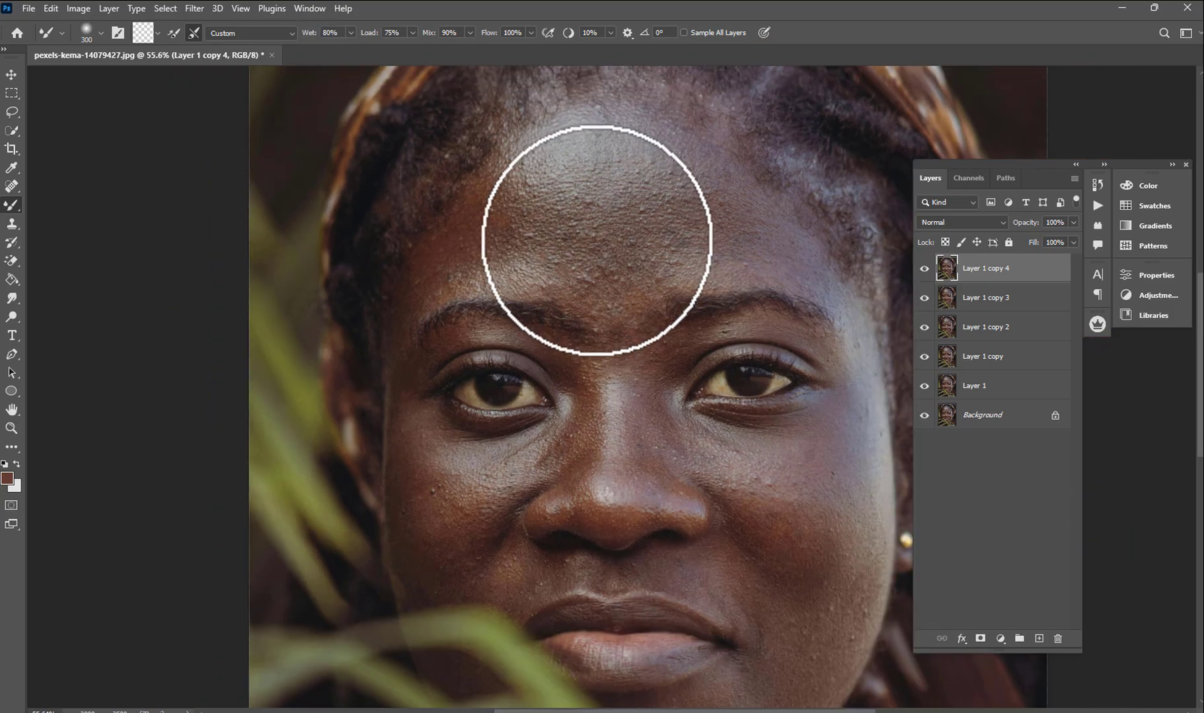
key(bracketleft)
scroll(608, 271, up, 1)
scroll(611, 286, down, 1)
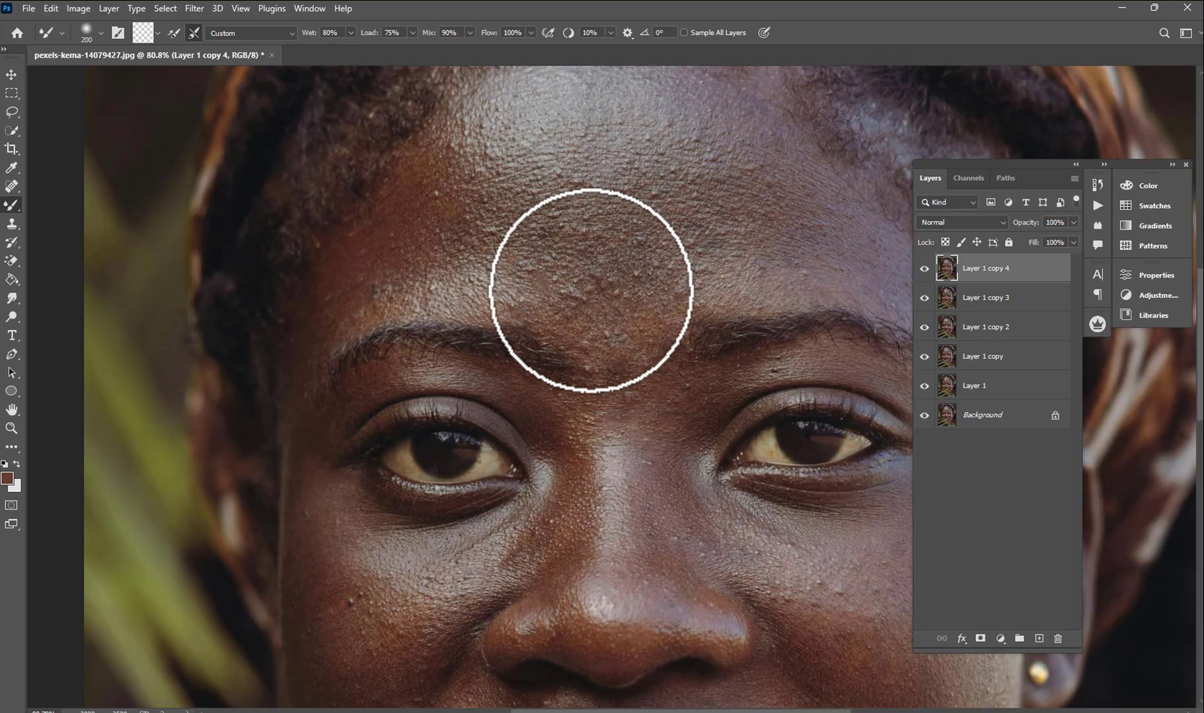
- Enlarge the Mixer Brush and blend the skin from the forehead's centre to above the eyebrow on the image's right side
scroll(607, 282, up, 2)
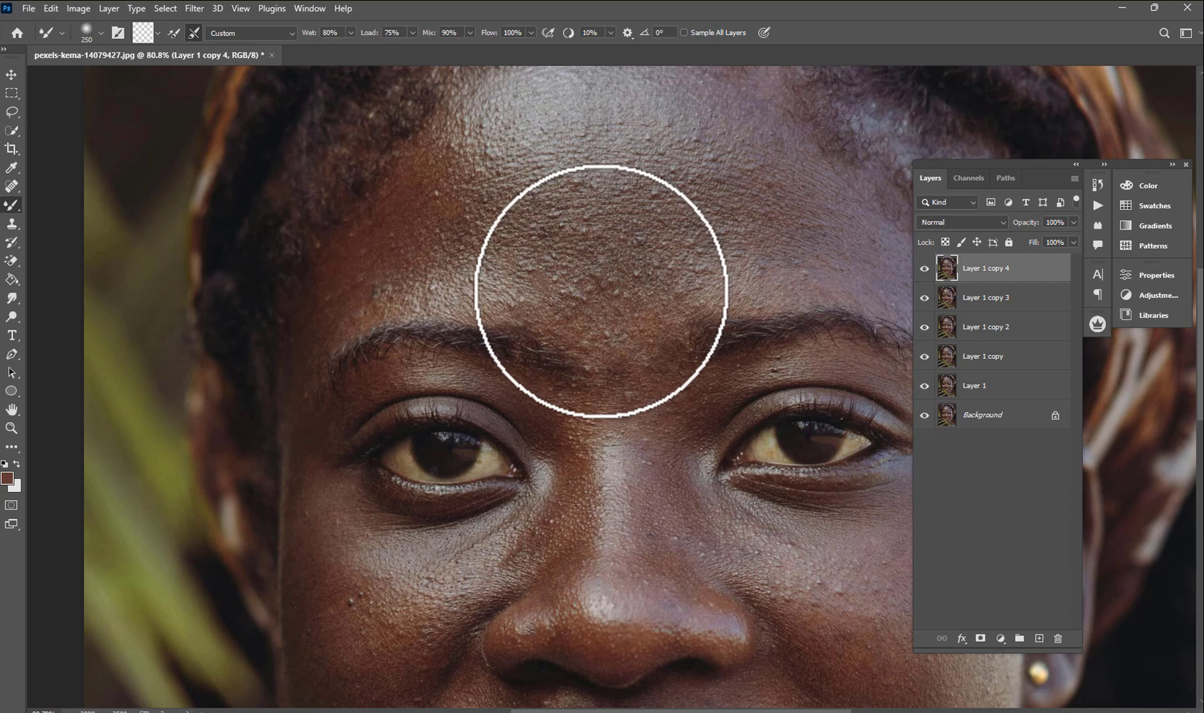
key(bracketright)
key(bracketright)
key(bracketleft)
key(bracketleft)
key(bracketleft)
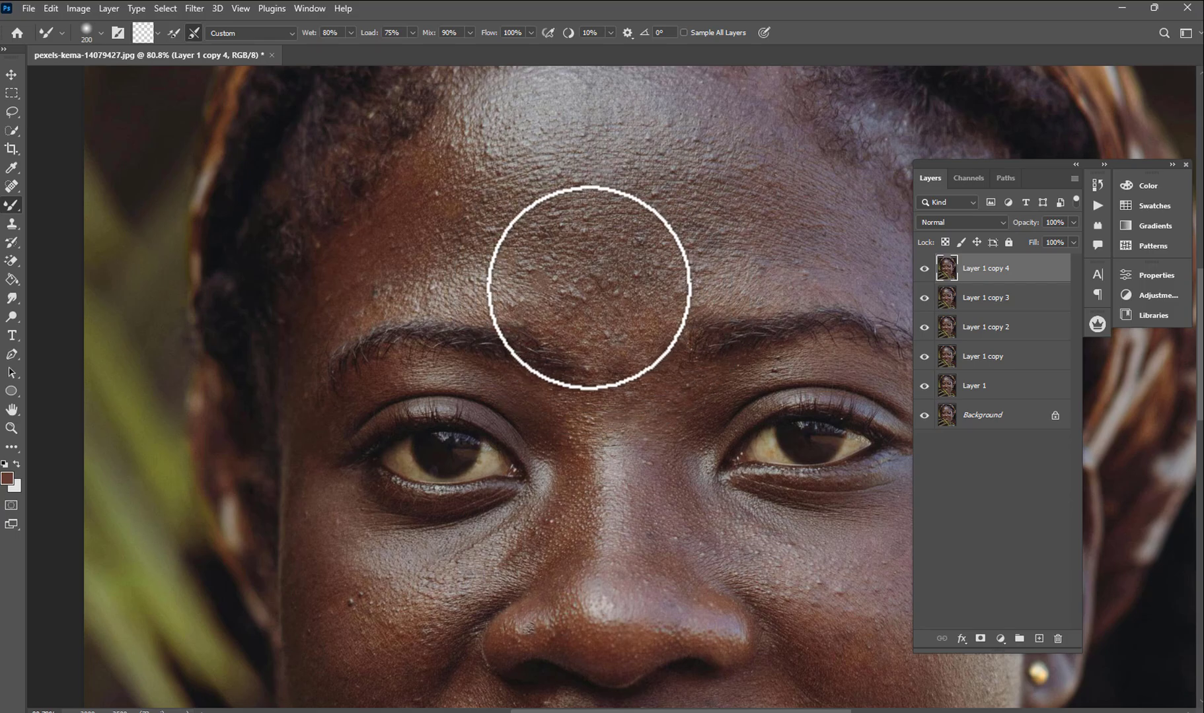
key(bracketright)
key(bracketright)
mouse_move(603, 277)
mouse_down()
mouse_move(605, 254)
mouse_move(631, 268)
mouse_move(661, 260)
mouse_move(732, 229)
mouse_move(733, 212)
mouse_move(742, 226)
mouse_move(805, 233)
mouse_up()
- Smooth the middle of the forehead with the Mixer Brush at size 300
key(bracketright)
scroll(712, 268, down, 3)
key(bracketright)
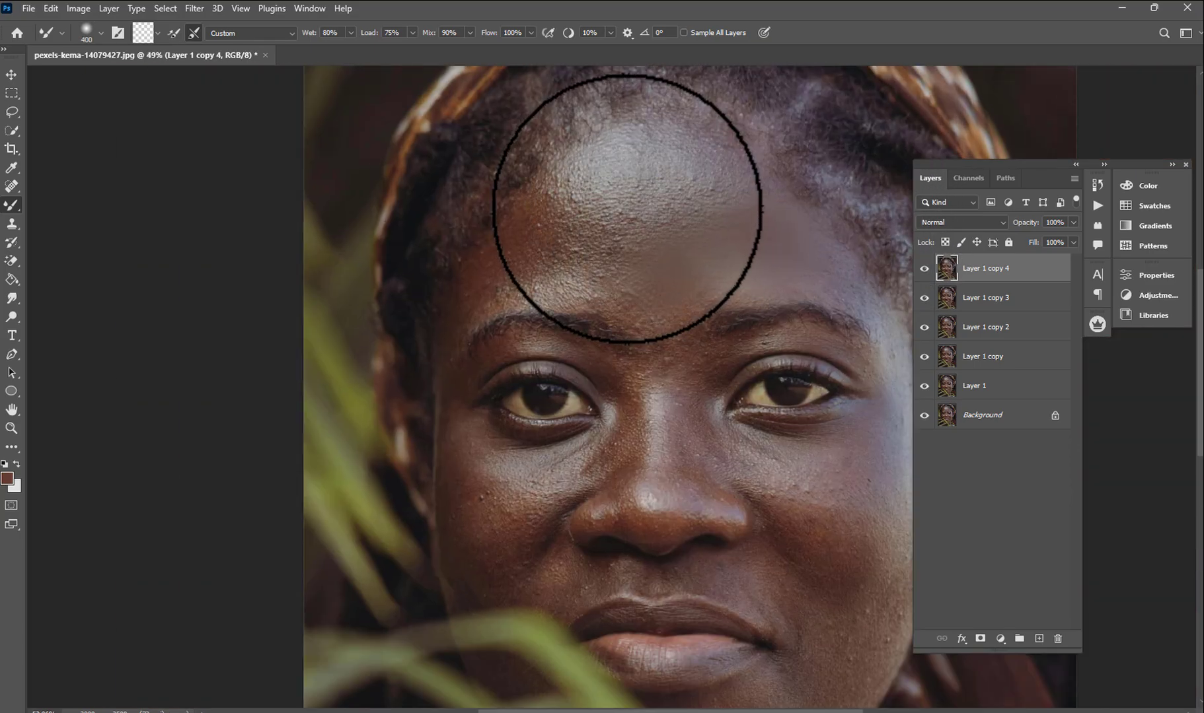
scroll(624, 202, up, 2)
key(bracketleft)
mouse_move(612, 225)
mouse_down()
mouse_move(746, 212)
mouse_move(723, 196)
mouse_move(741, 208)
mouse_move(718, 286)
mouse_move(605, 277)
mouse_up()
key(bracketleft)
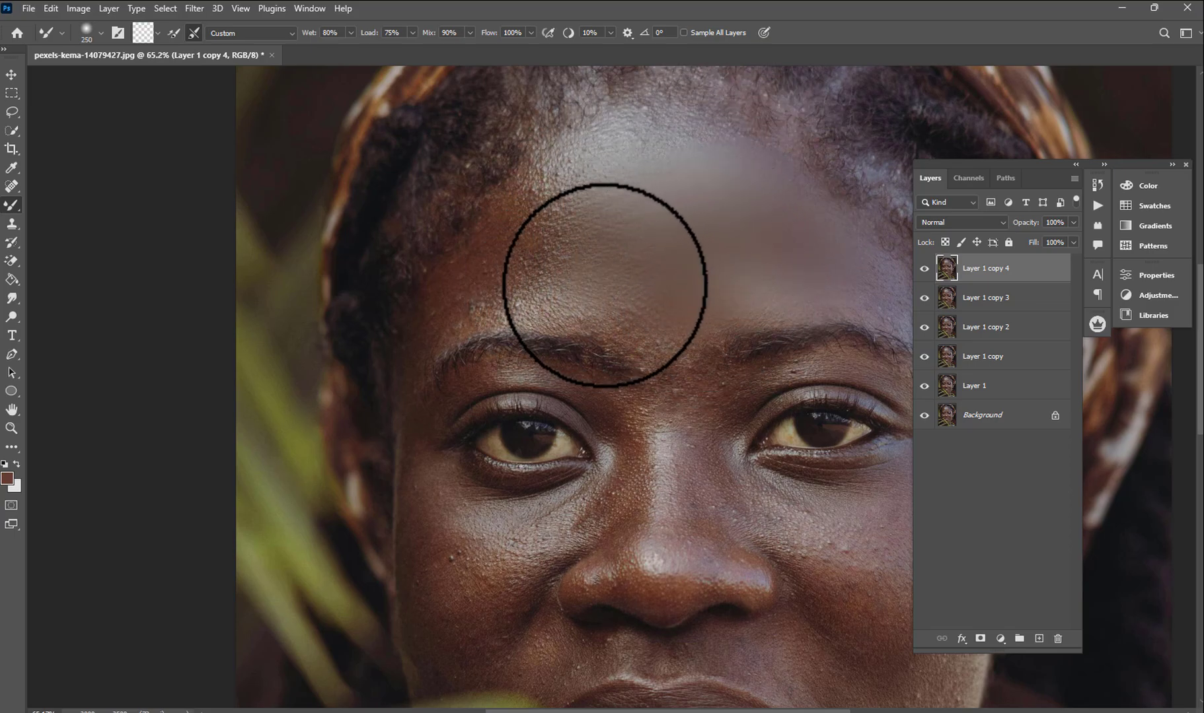
- Blend the forehead's left side in the image, up to the hairline, with the Mixer Brush at sizes 250 and 300
mouse_move(479, 300)
mouse_down()
mouse_move(503, 290)
mouse_move(473, 296)
mouse_up()
key(bracketright)
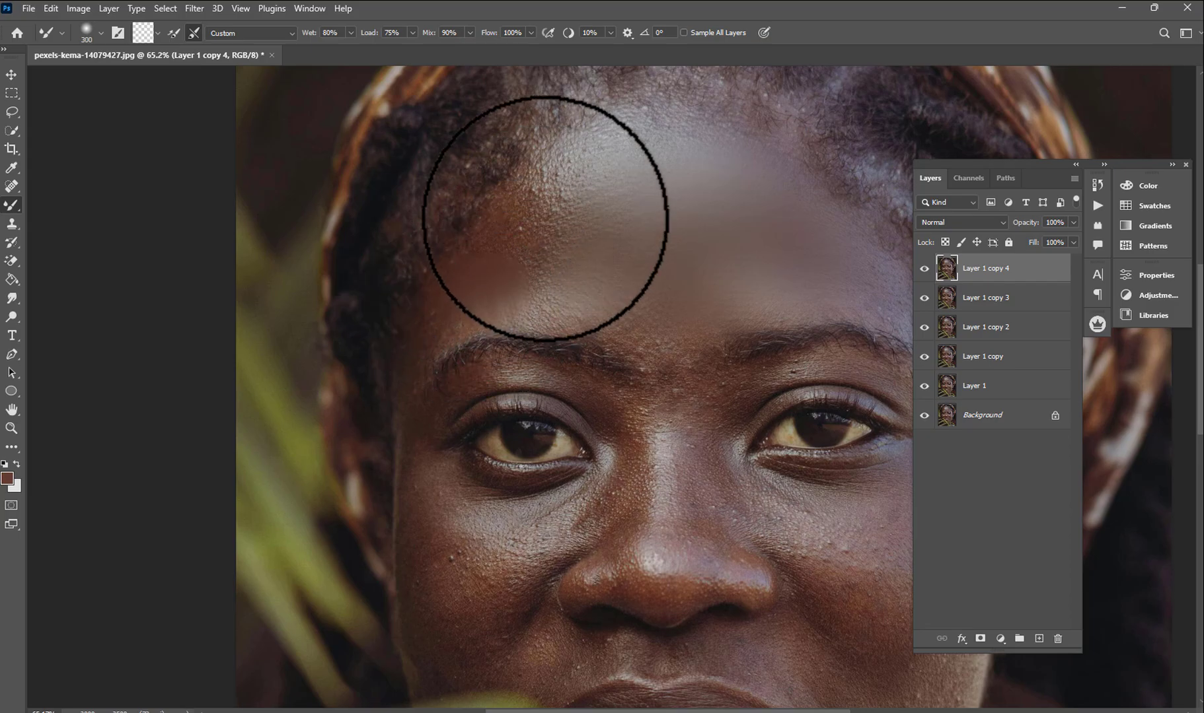
mouse_move(510, 215)
mouse_down()
mouse_move(538, 246)
mouse_move(588, 180)
mouse_move(637, 158)
mouse_move(639, 169)
mouse_up()
- Smooth the skin between the eyebrows up to the forehead with the Mixer Brush at sizes 250 and 200
key(bracketleft)
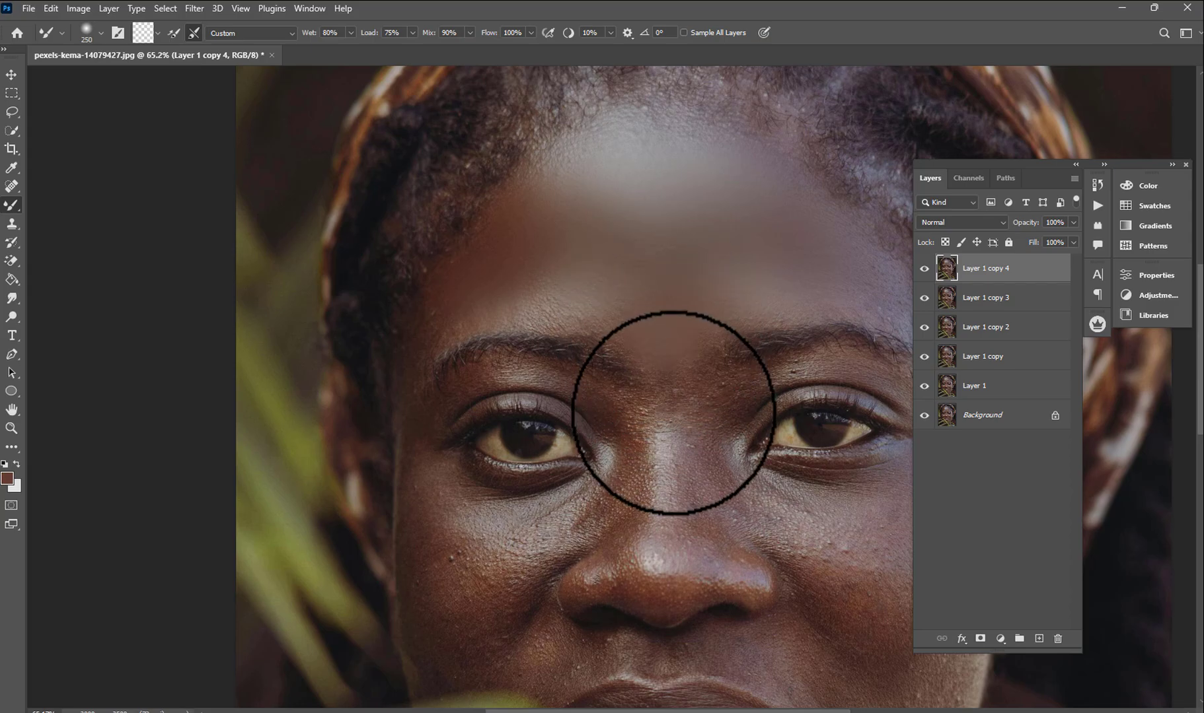
key(bracketleft)
mouse_move(675, 408)
mouse_down()
mouse_move(638, 338)
mouse_move(552, 299)
mouse_move(601, 315)
mouse_move(643, 268)
mouse_move(669, 264)
mouse_move(577, 189)
mouse_move(578, 176)
mouse_move(602, 167)
mouse_move(683, 312)
mouse_move(674, 263)
mouse_up()
key(bracketright)
- Blend the cheek on the image's right side up to the side of the nose with the Mixer Brush at size 300
scroll(683, 274, down, 3)
scroll(680, 311, up, 2)
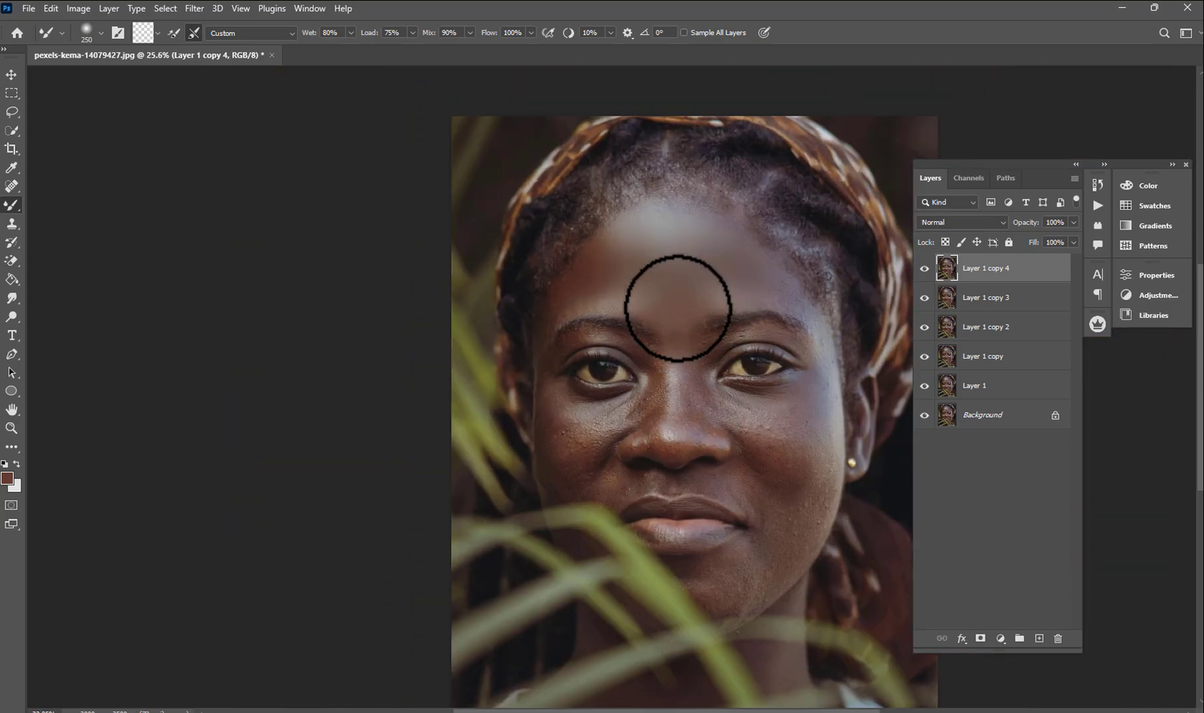
key(bracketright)
key(bracketleft)
scroll(720, 422, up, 3)
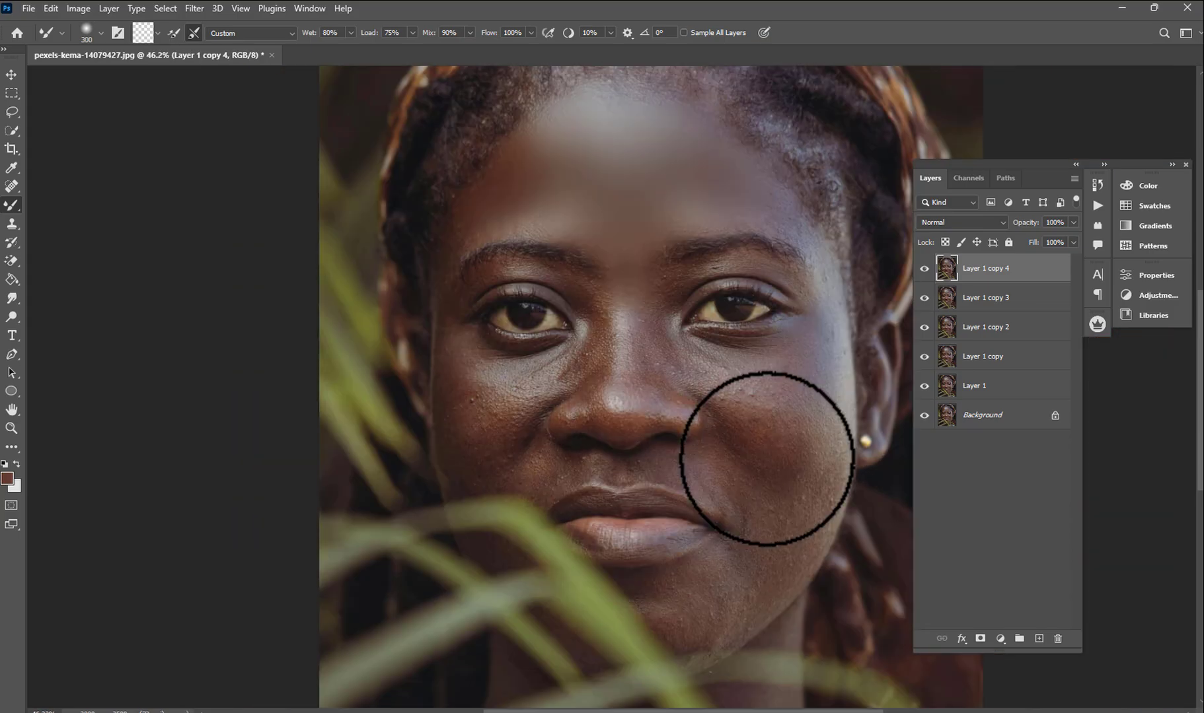
mouse_move(755, 450)
mouse_down()
mouse_move(818, 499)
mouse_move(806, 443)
mouse_move(818, 407)
mouse_move(669, 344)
mouse_up()
- Smooth the under-eye area and outer cheek on the image's right side, enlarging the Mixer Brush from 150 to 250
key(bracketleft)
key(bracketleft)
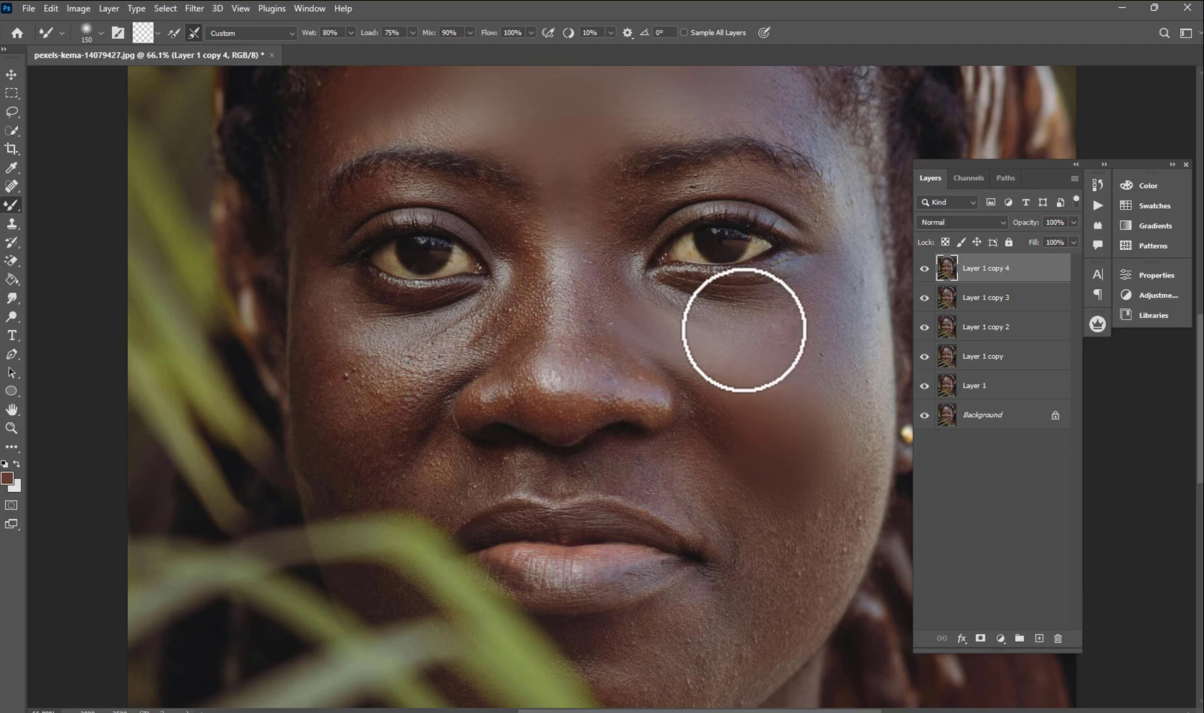
key(bracketright)
key(bracketright)
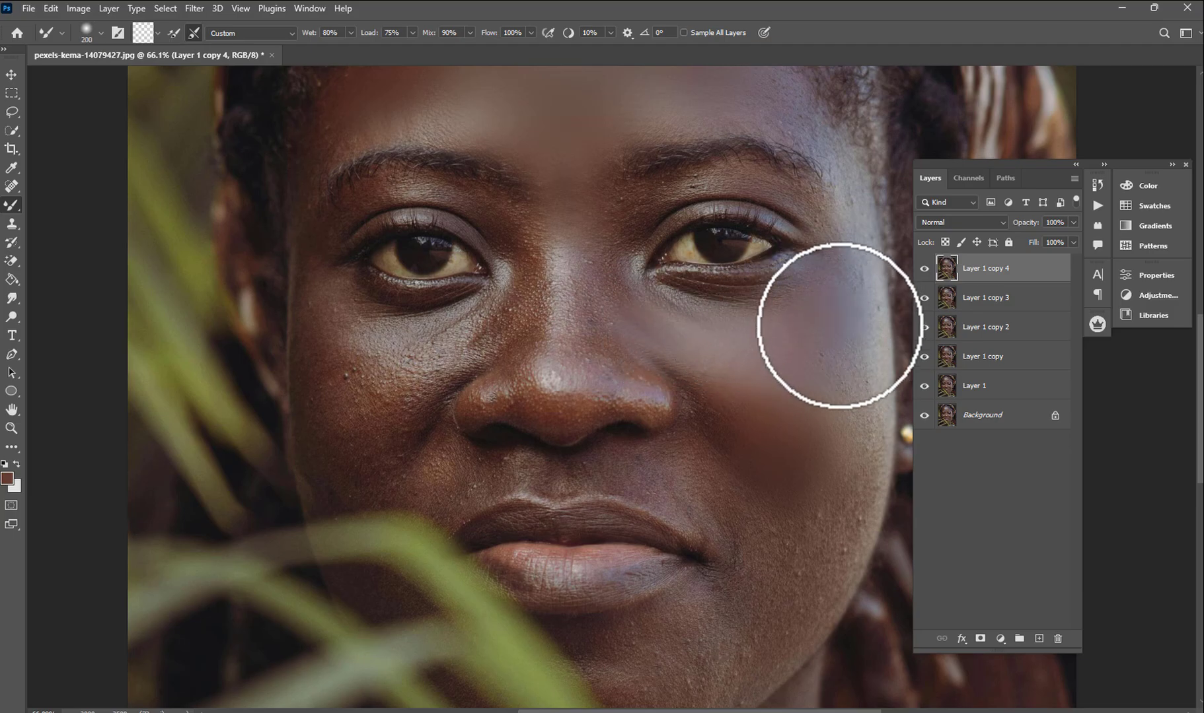
key(bracketright)
key(bracketright)
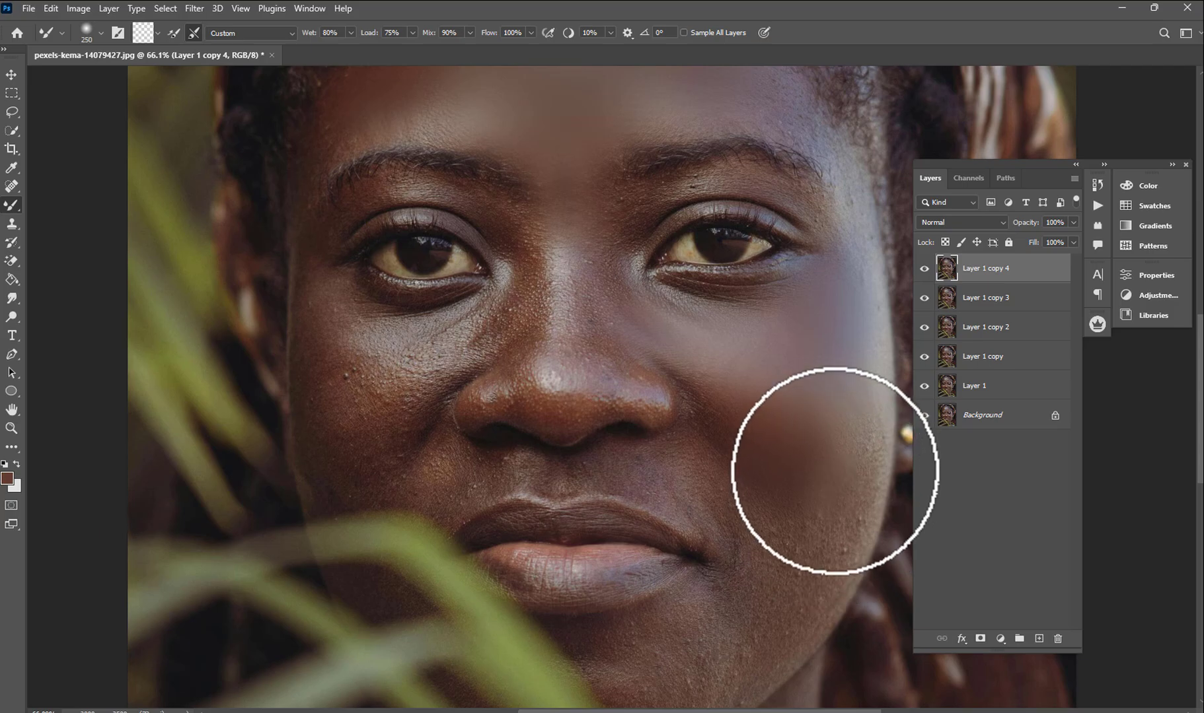
- Blend the lower cheek, jaw and skin beside the mouth on the image's right side with the Mixer Brush at sizes 200 to 250
scroll(819, 400, down, 2)
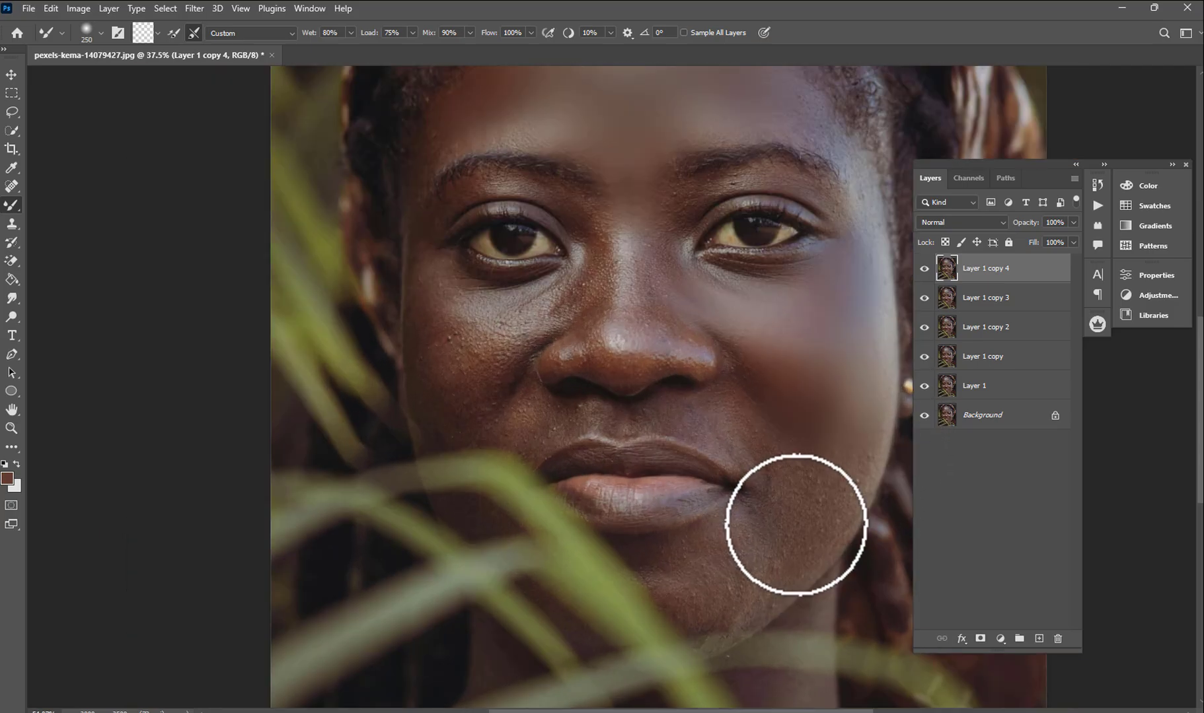
mouse_move(818, 495)
mouse_down()
mouse_move(856, 445)
mouse_move(745, 576)
mouse_move(780, 542)
mouse_move(814, 534)
mouse_move(709, 611)
mouse_move(728, 604)
mouse_move(690, 585)
mouse_move(699, 594)
mouse_move(696, 561)
mouse_move(721, 536)
mouse_move(703, 543)
mouse_move(725, 543)
mouse_move(703, 552)
mouse_move(776, 479)
mouse_move(773, 455)
mouse_move(730, 421)
mouse_up()
key(bracketleft)
key(bracketleft)
key(bracketleft)
key(bracketright)
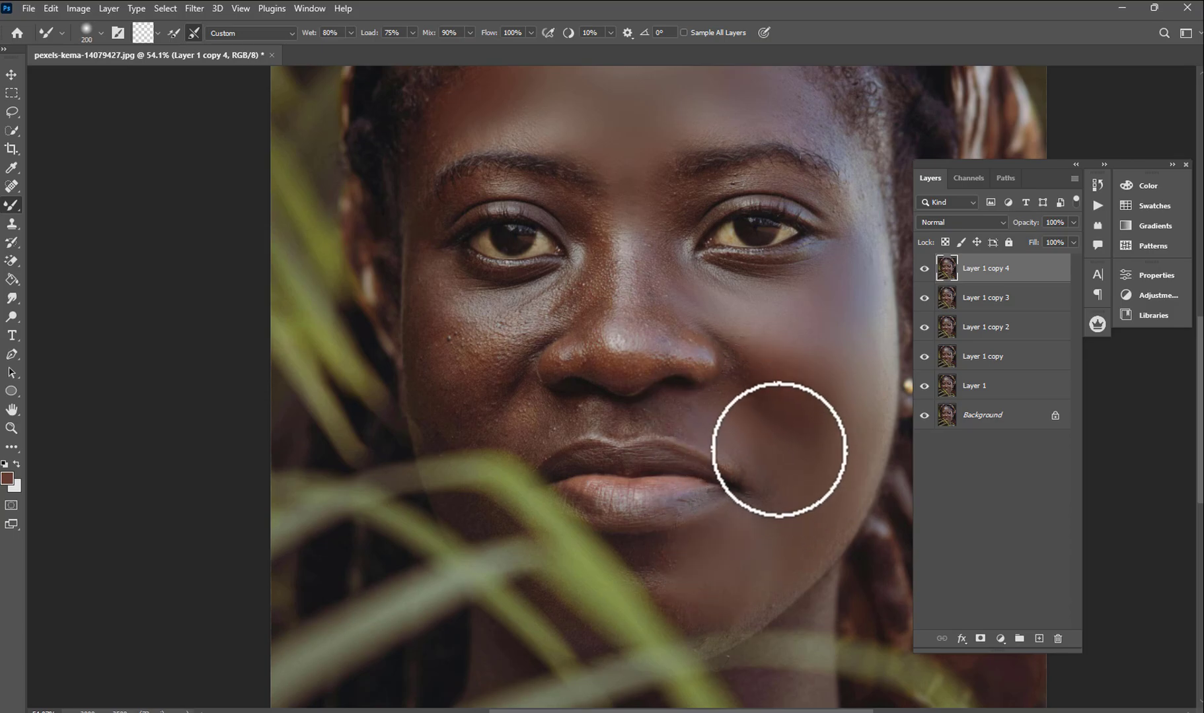
key(bracketright)
drag(754, 361, 803, 389)
- Hide and show Layer 1 copy 4 to compare the portrait before and after smoothing
scroll(489, 370, down, 6)
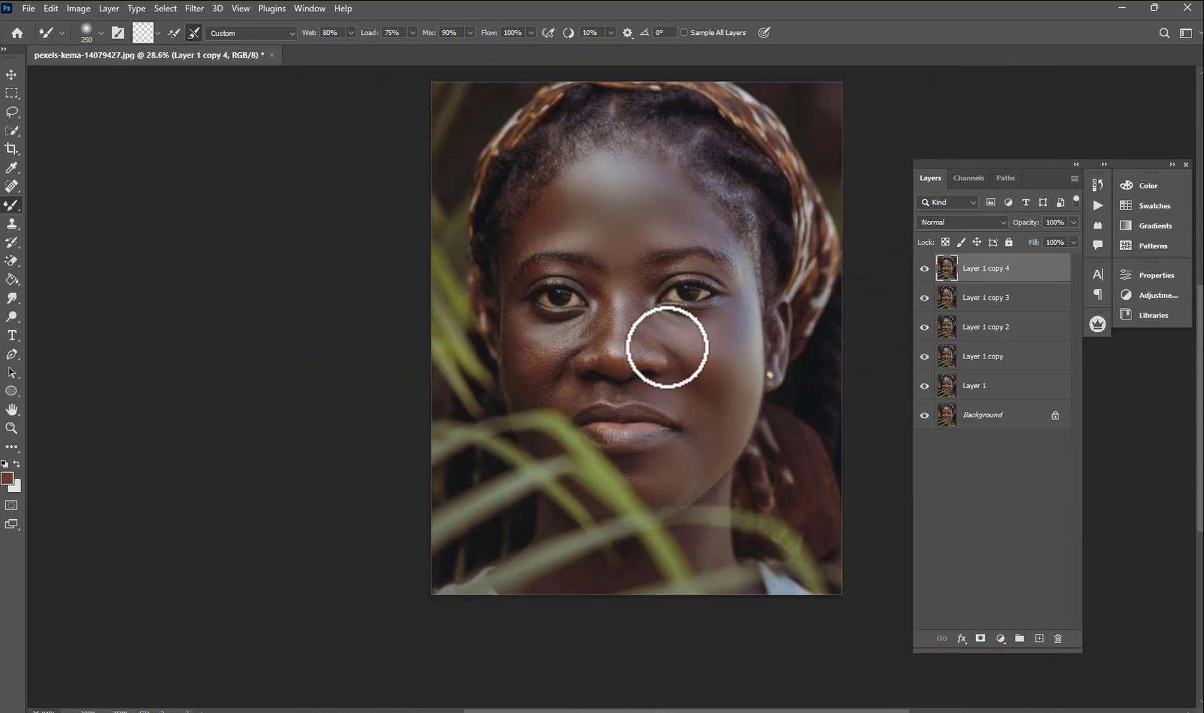
scroll(620, 312, up, 3)
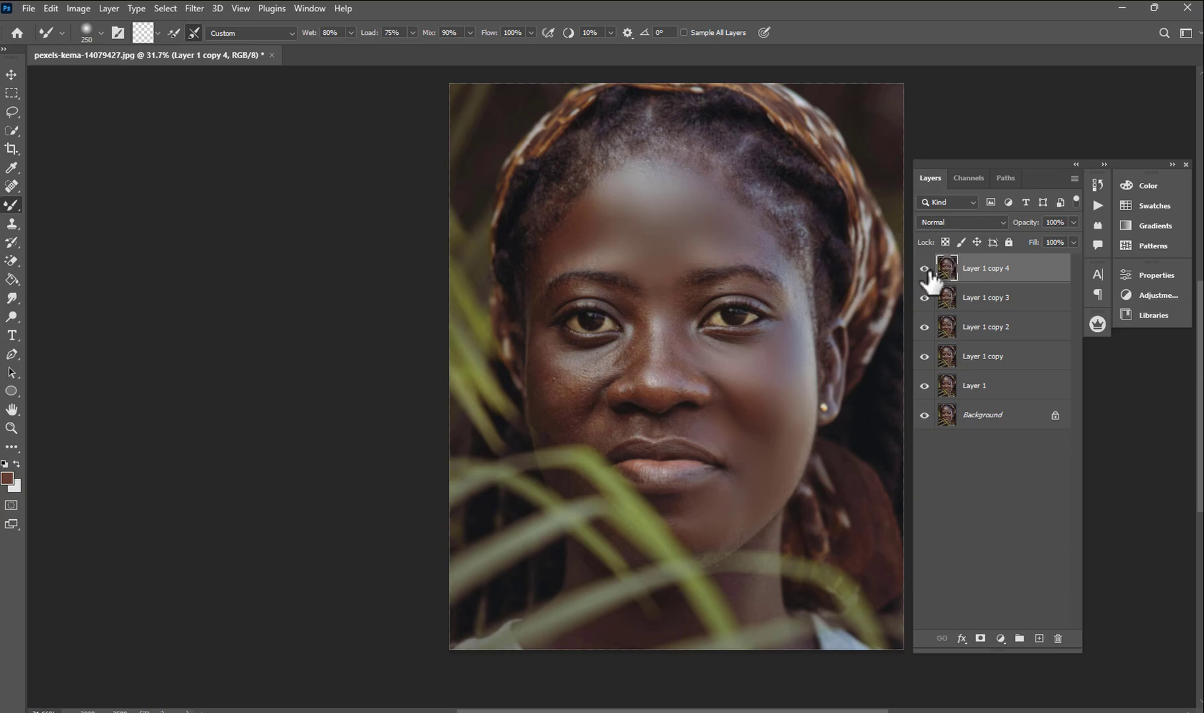
click(925, 269)
click(925, 268)
- Smooth the nose side, under-eye area and cheek on the image's left side, reducing the Mixer Brush from 150 to 90
scroll(578, 370, up, 5)
key(bracketleft)
key(bracketleft)
key(bracketleft)
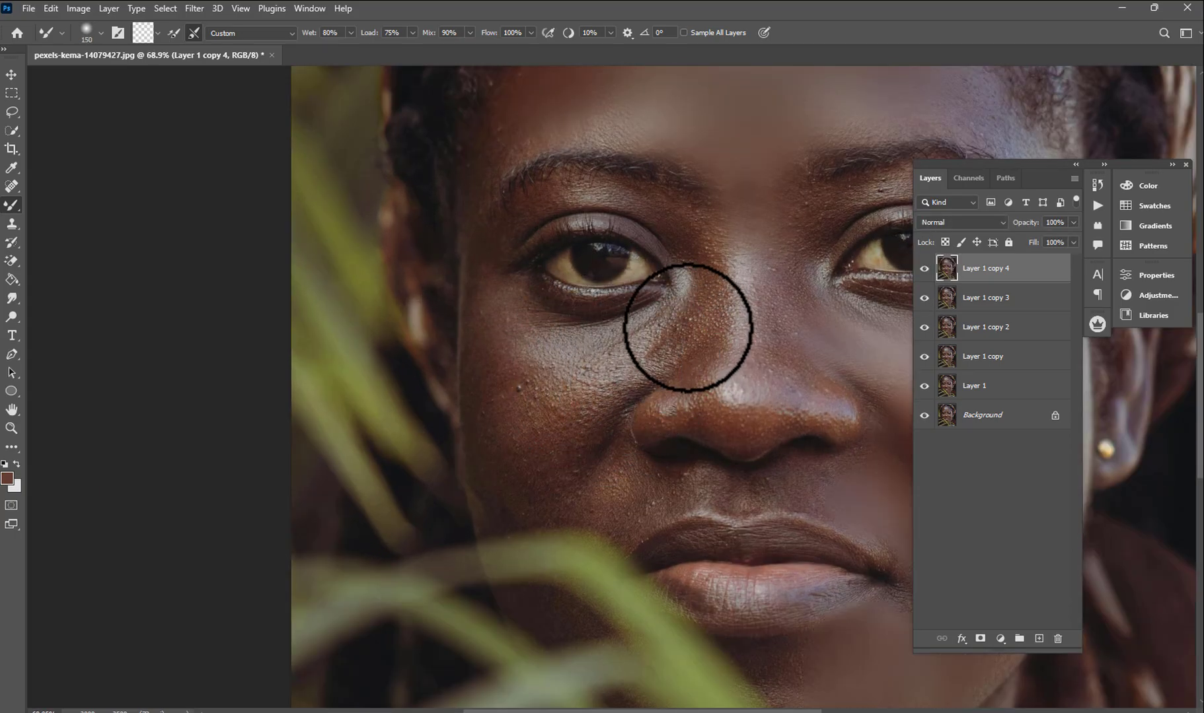
mouse_move(682, 336)
mouse_down()
mouse_move(624, 367)
mouse_move(642, 360)
mouse_move(633, 369)
mouse_move(640, 341)
mouse_move(640, 355)
mouse_move(644, 345)
mouse_move(591, 378)
mouse_move(601, 368)
mouse_move(601, 383)
mouse_move(604, 367)
mouse_move(537, 338)
mouse_up()
key(bracketright)
key(bracketleft)
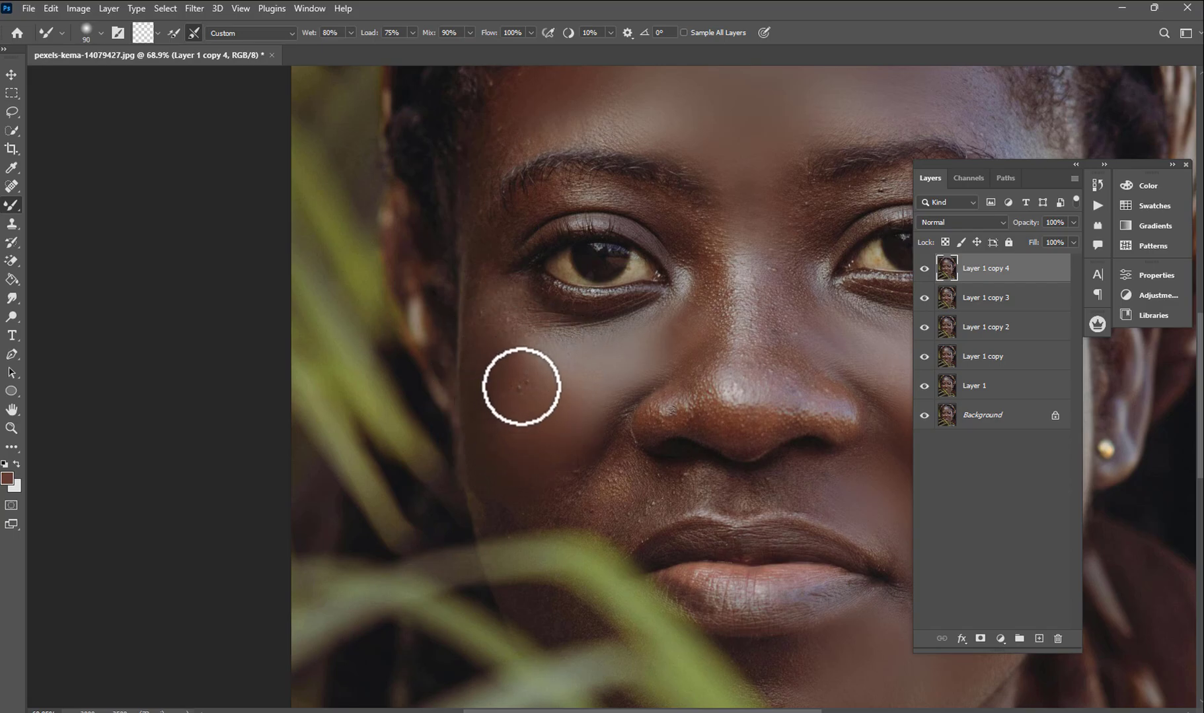
- Blend the outer eye corner and upper cheek on the image's left side with the Mixer Brush at size 125
scroll(507, 326, up, 3)
key(bracketright)
key(bracketright)
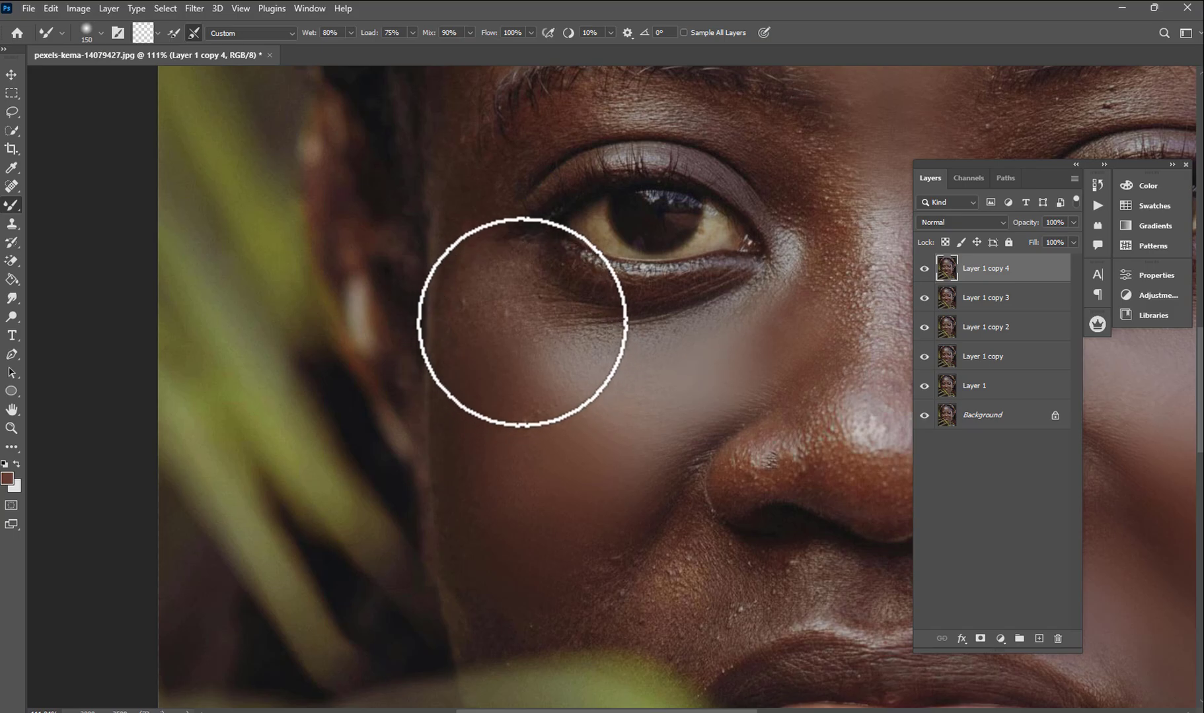
key(bracketleft)
mouse_move(476, 275)
mouse_down()
mouse_move(505, 400)
mouse_move(529, 440)
mouse_move(523, 518)
mouse_move(607, 462)
mouse_move(597, 403)
mouse_move(626, 350)
mouse_move(583, 357)
mouse_move(655, 363)
mouse_move(546, 430)
mouse_move(533, 428)
mouse_move(524, 387)
mouse_up()
scroll(524, 387, down, 5)
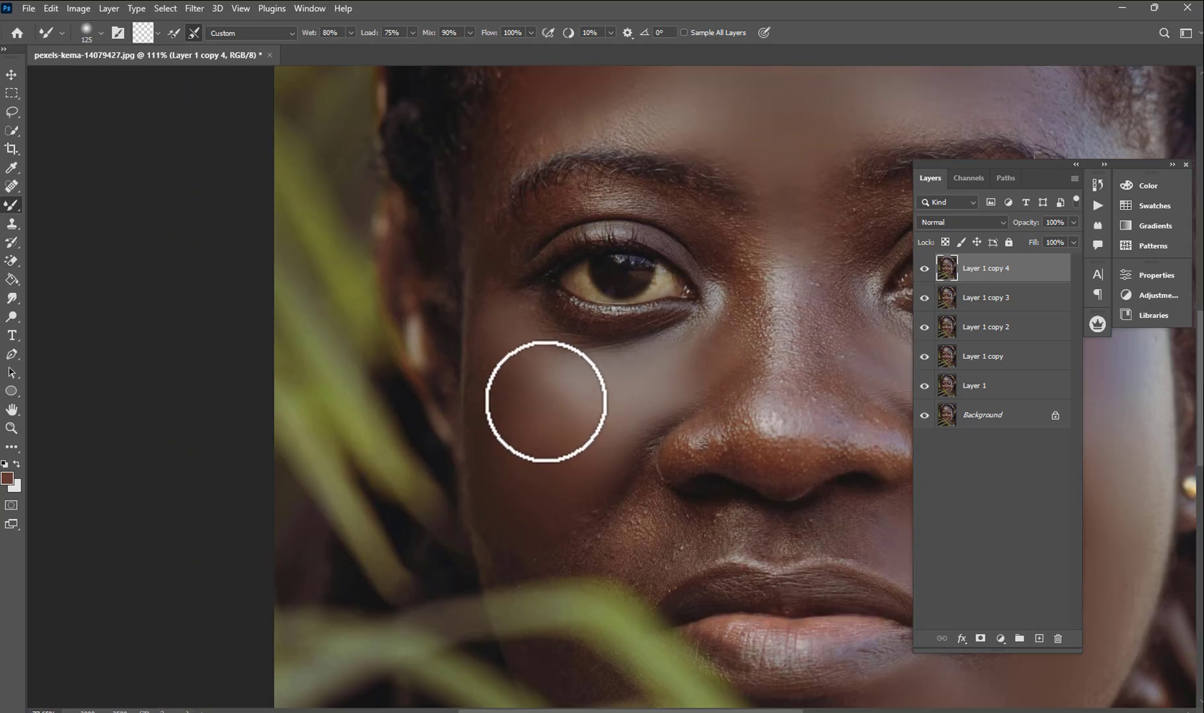
scroll(561, 391, down, 3)
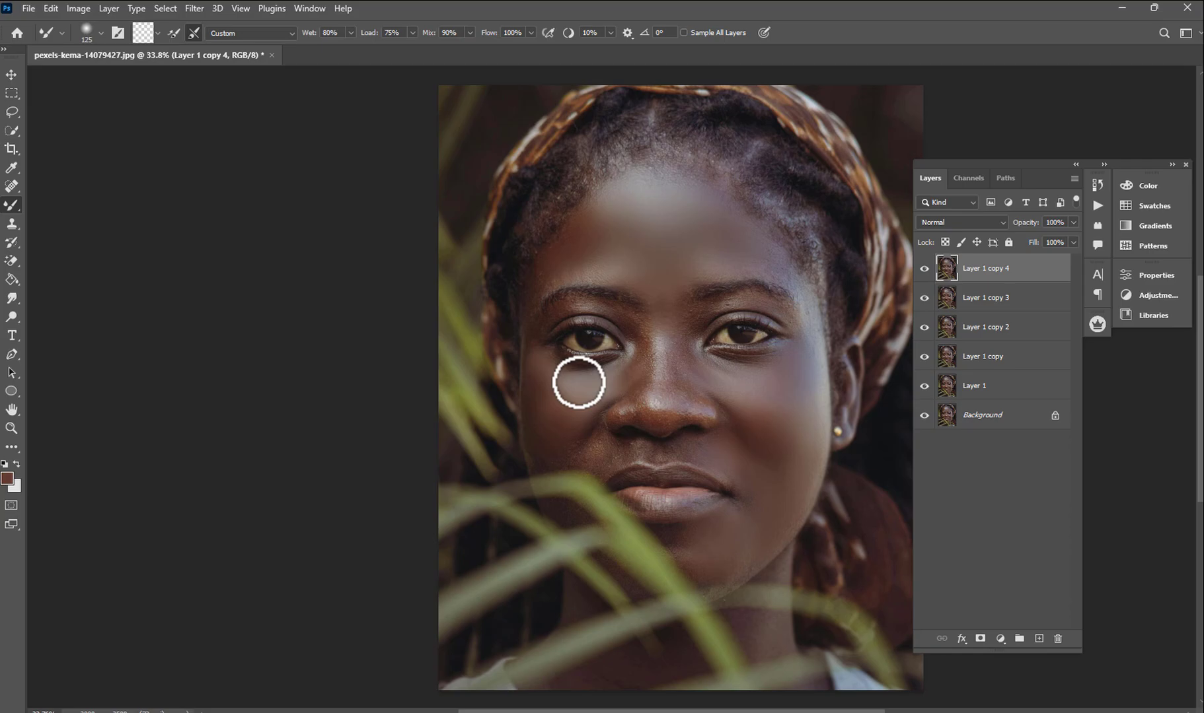
- Smooth the nose bridge and the skin around and above the left-hand eyebrow, enlarging the Mixer Brush up to 250
key(bracketright)
key(bracketright)
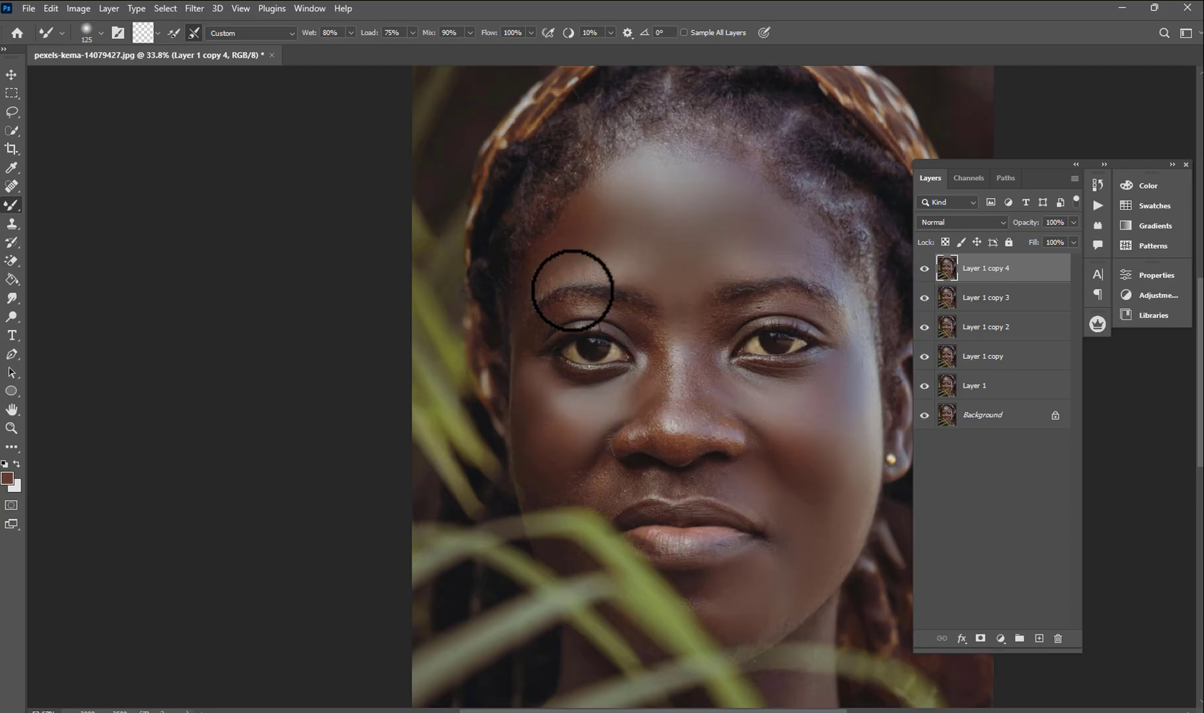
scroll(613, 301, up, 5)
mouse_move(722, 454)
mouse_down()
mouse_move(675, 465)
mouse_move(672, 364)
mouse_move(679, 393)
mouse_move(679, 375)
mouse_move(653, 335)
mouse_move(664, 338)
mouse_move(686, 387)
mouse_move(596, 309)
mouse_move(605, 315)
mouse_move(510, 300)
mouse_move(547, 303)
mouse_move(498, 310)
mouse_move(443, 351)
mouse_move(405, 304)
mouse_move(444, 254)
mouse_move(434, 254)
mouse_move(522, 225)
mouse_move(581, 220)
mouse_move(621, 234)
mouse_move(539, 192)
mouse_move(524, 168)
mouse_move(542, 149)
mouse_up()
key(bracketleft)
key(bracketleft)
key(bracketleft)
key(bracketright)
key(bracketright)
key(bracketright)
key(bracketright)
key(bracketright)
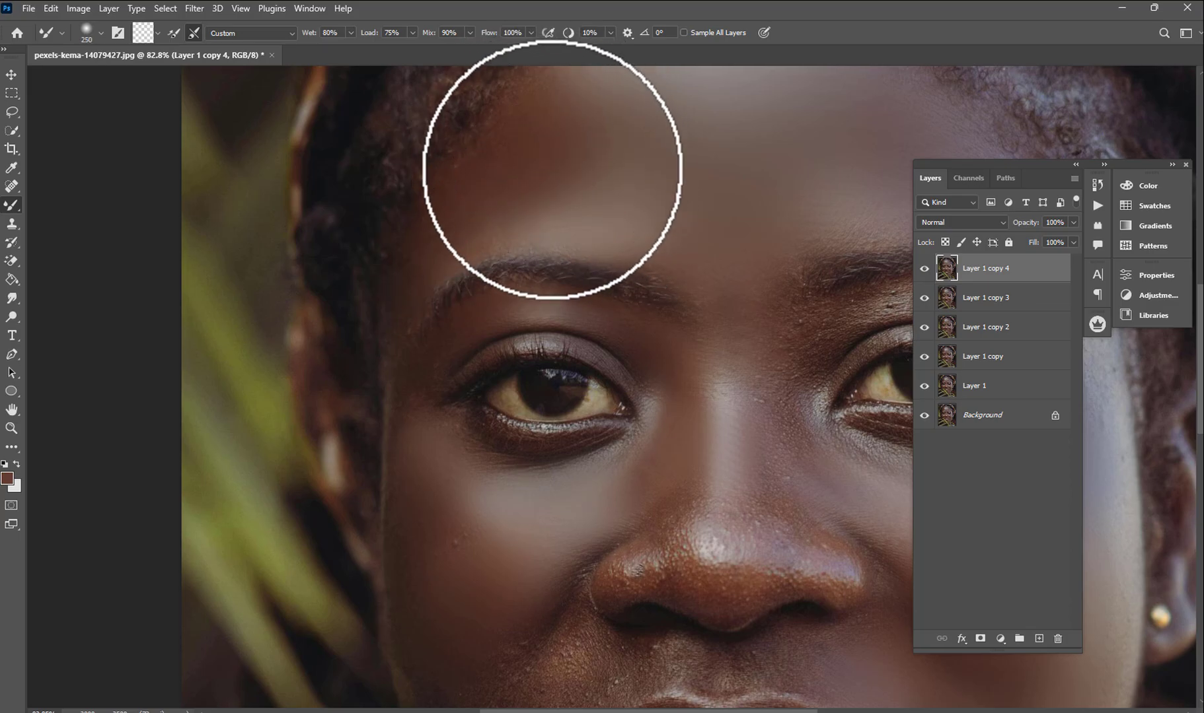
- Blend the left-hand cheek beside the mouth and the skin above the upper lip with the Mixer Brush between sizes 100 and 150
scroll(601, 264, down, 7)
scroll(598, 366, up, 5)
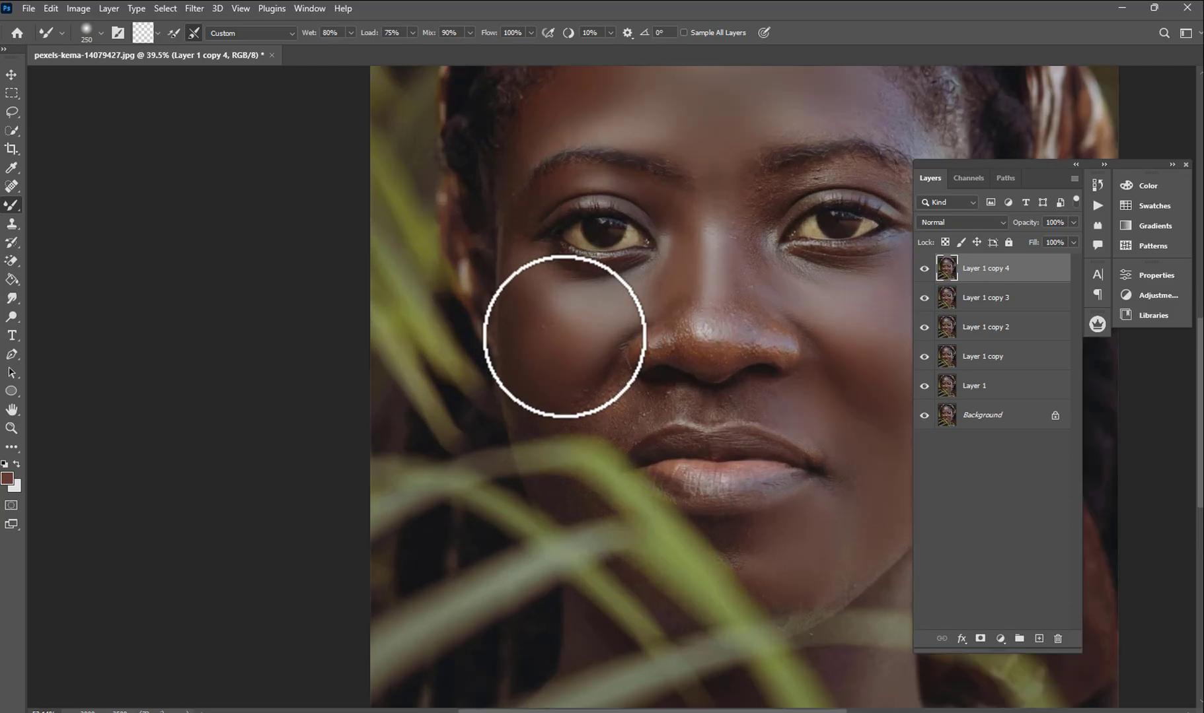
key(bracketleft)
key(bracketleft)
key(bracketleft)
drag(606, 406, 694, 406)
key(bracketleft)
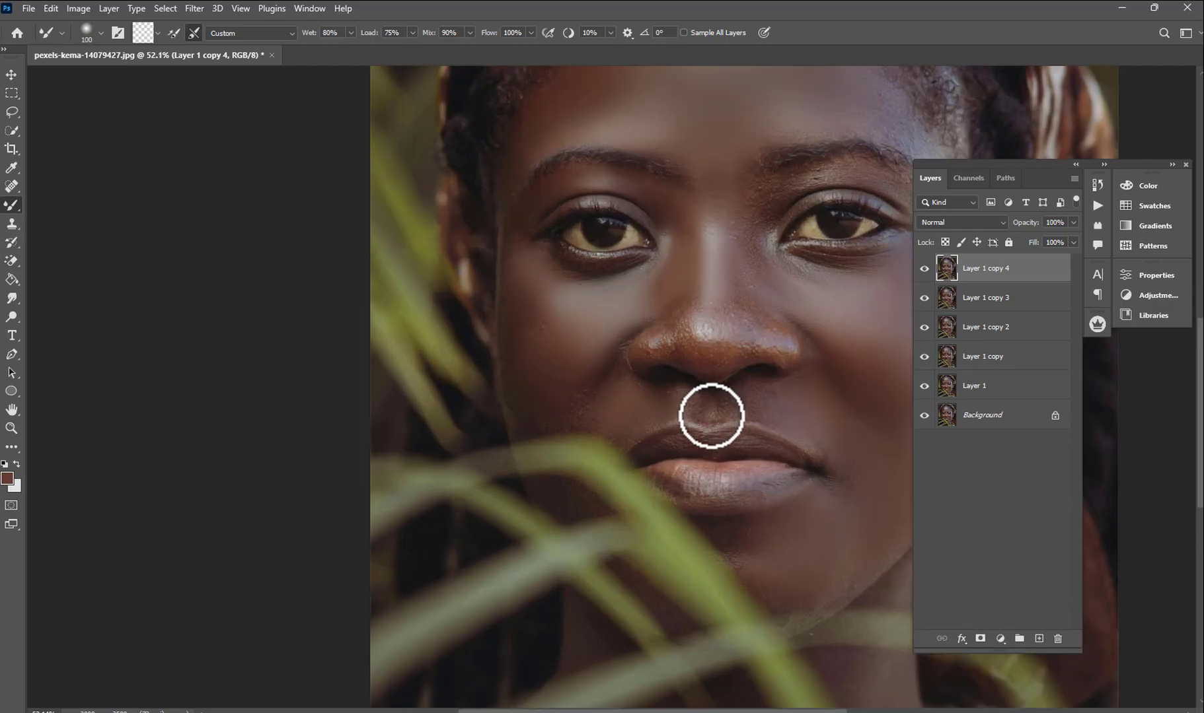
key(bracketright)
key(bracketright)
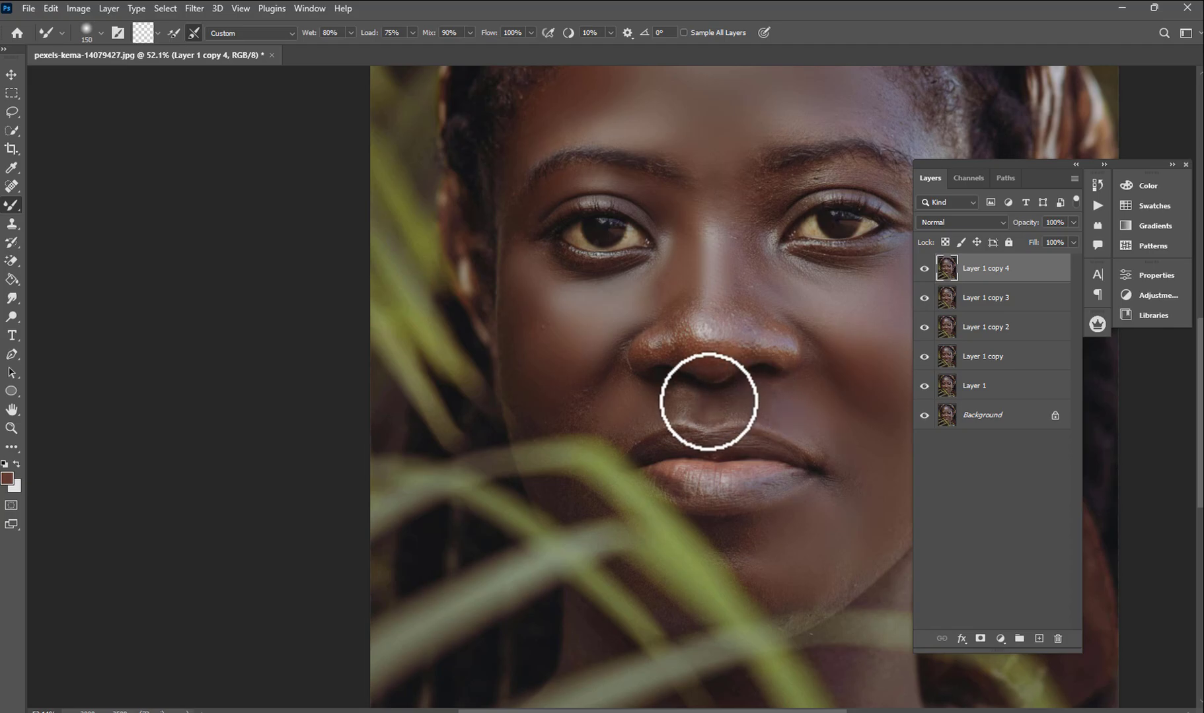
key(bracketleft)
key(bracketleft)
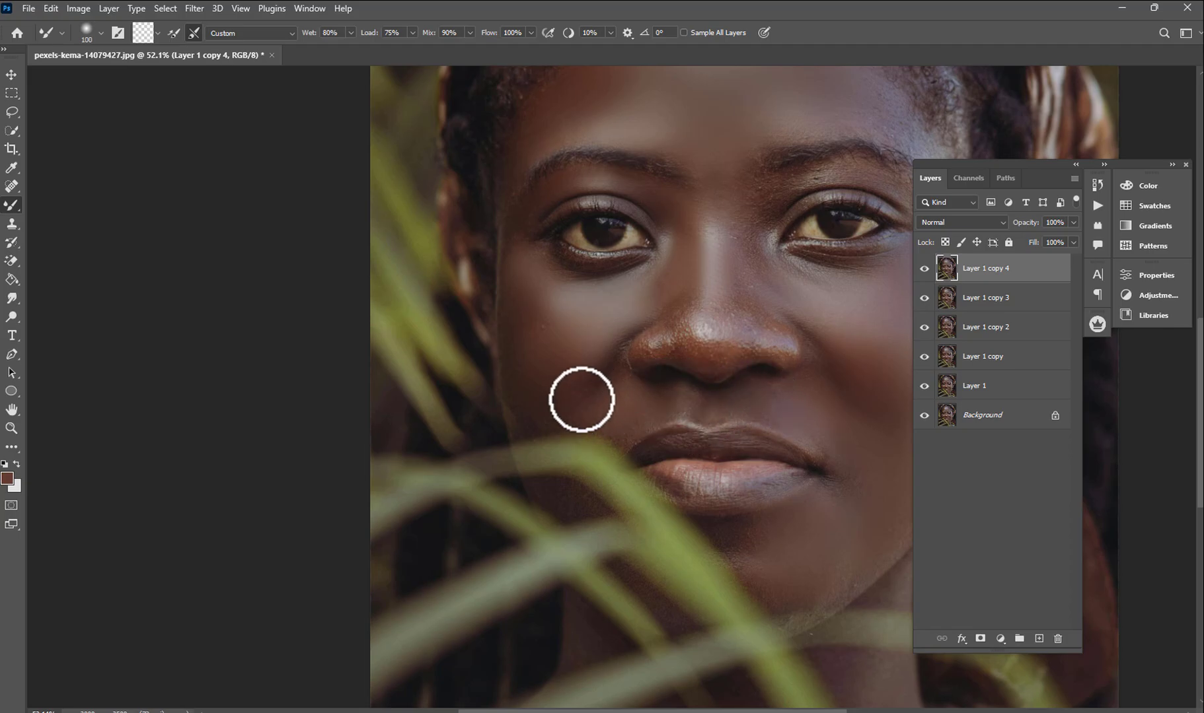
- Smooth the lower cheek, jaw and chin around the grass blades with the Mixer Brush at sizes 150 to 175
scroll(577, 483, up, 1)
key(bracketright)
key(bracketright)
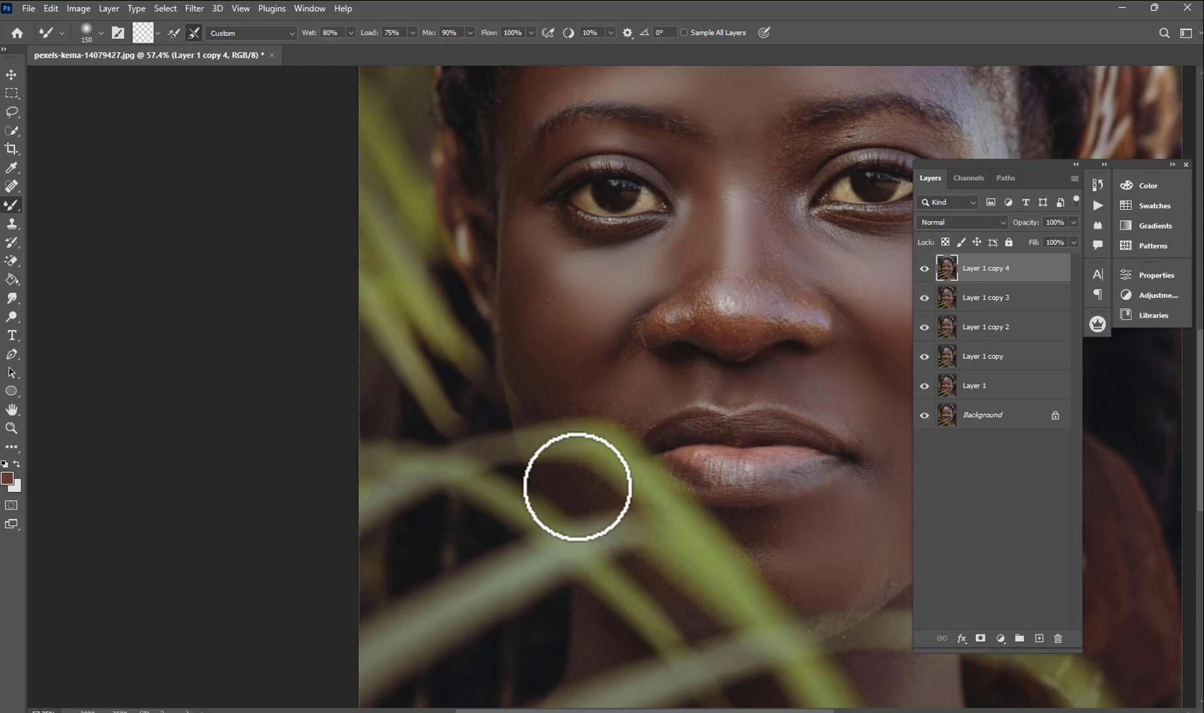
key(bracketright)
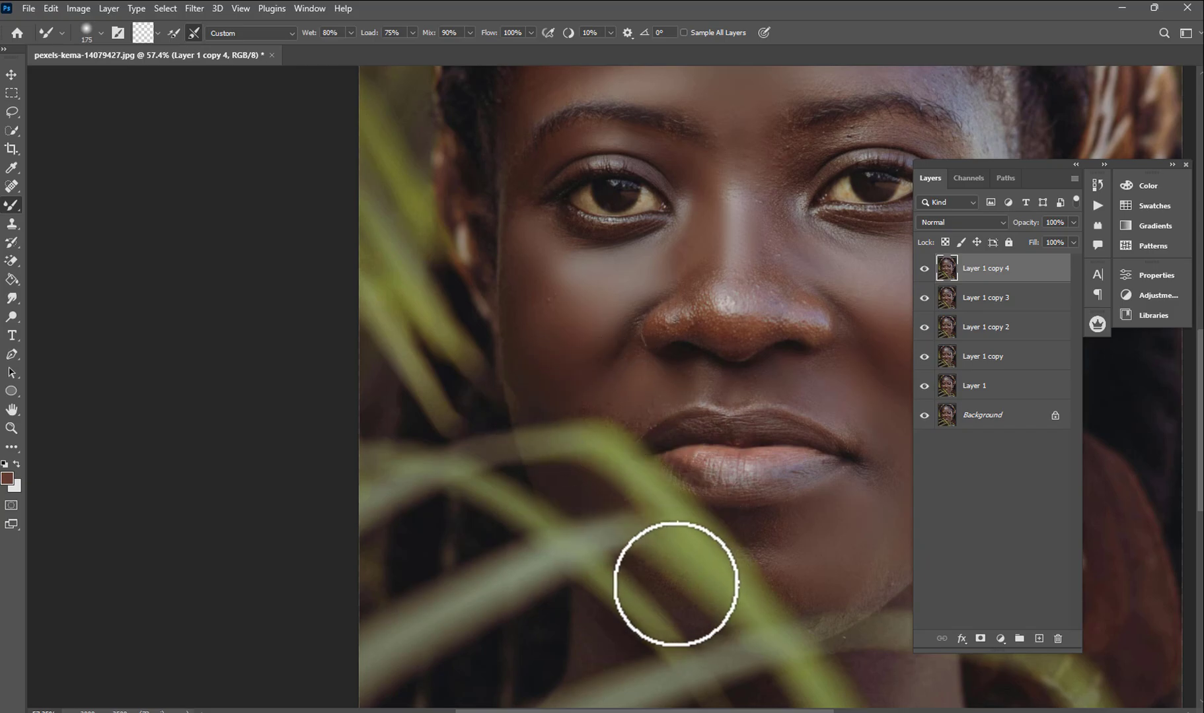
scroll(660, 578, down, 1)
key(bracketleft)
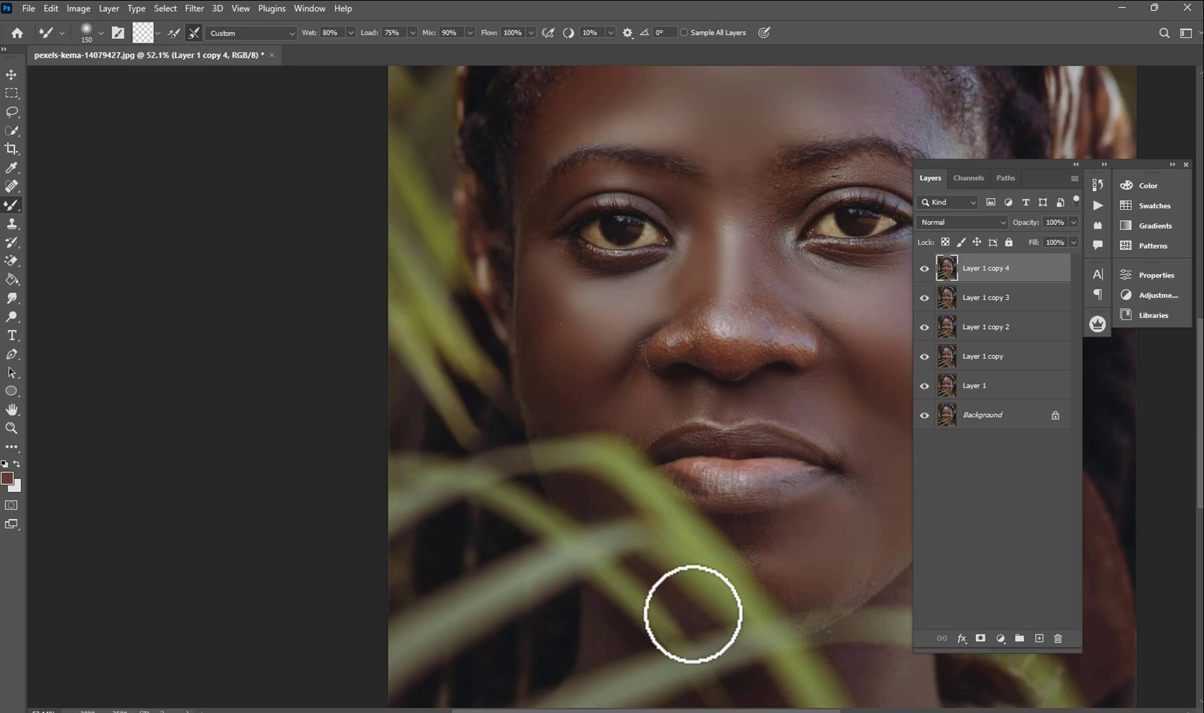
key(bracketright)
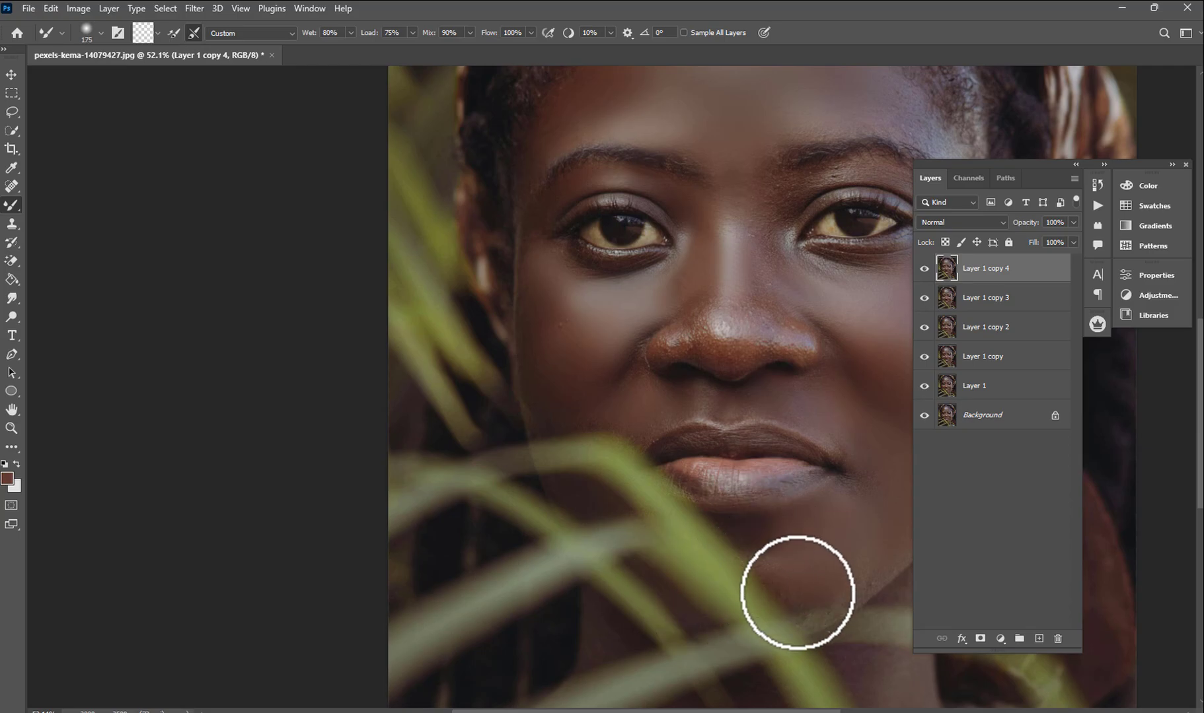
- Smooth the nose tip and the nostril on the image's left side with the Mixer Brush, reducing the brush size from 200 to 125
scroll(819, 604, up, 1)
scroll(816, 591, down, 2)
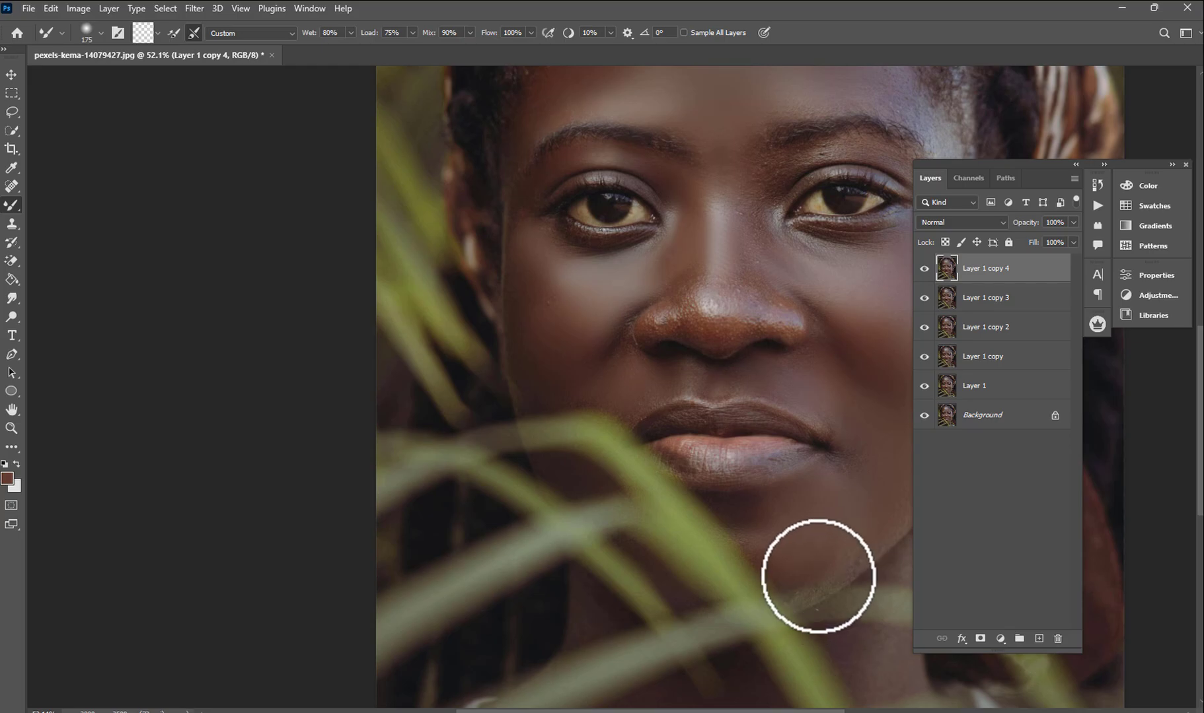
scroll(774, 421, down, 3)
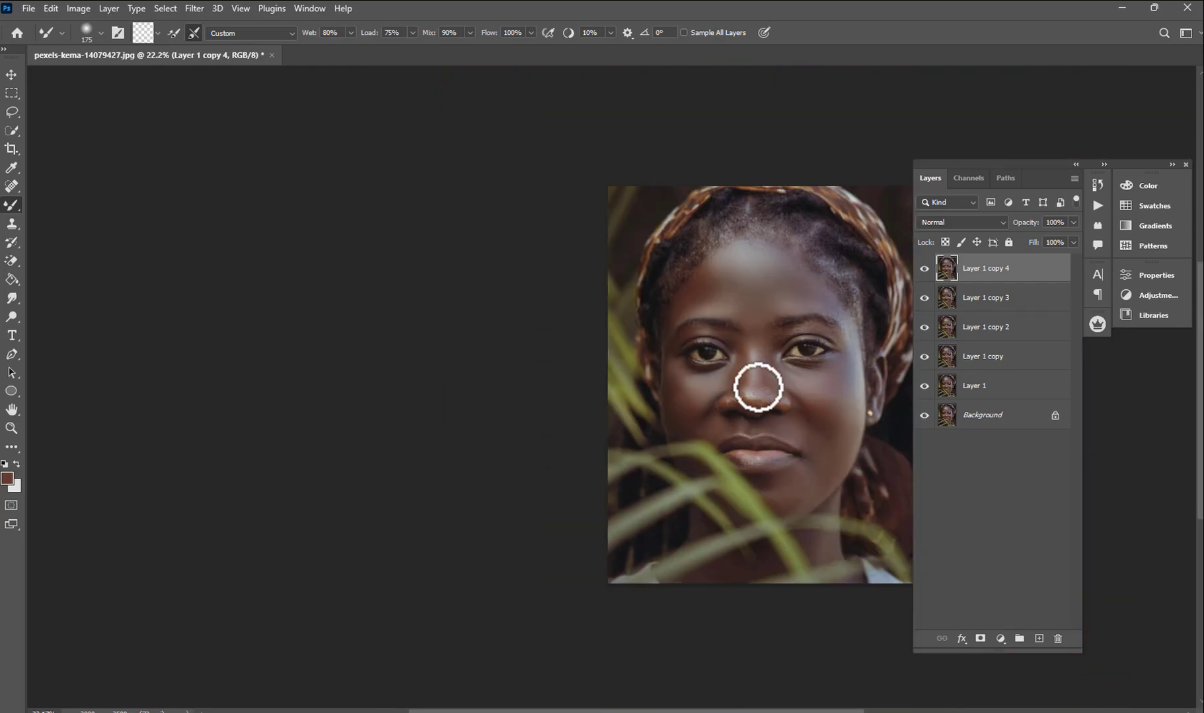
scroll(753, 403, up, 2)
key(bracketright)
scroll(748, 416, up, 2)
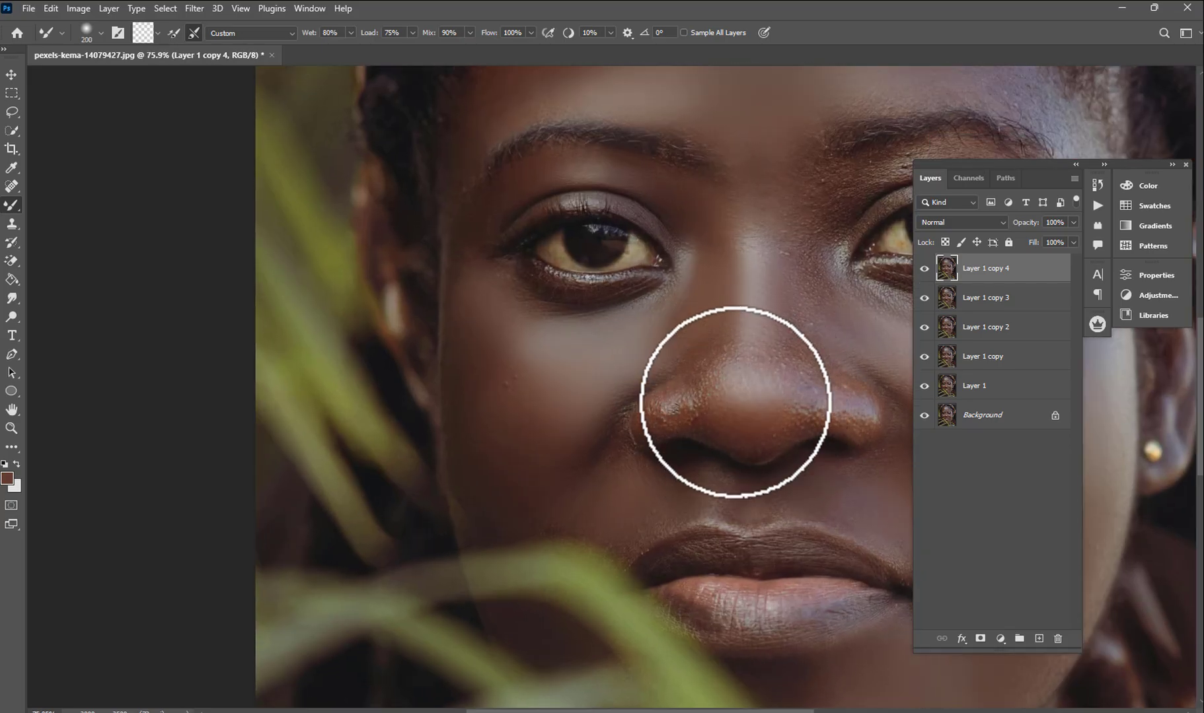
key(bracketleft)
key(bracketleft)
key(bracketleft)
key(bracketleft)
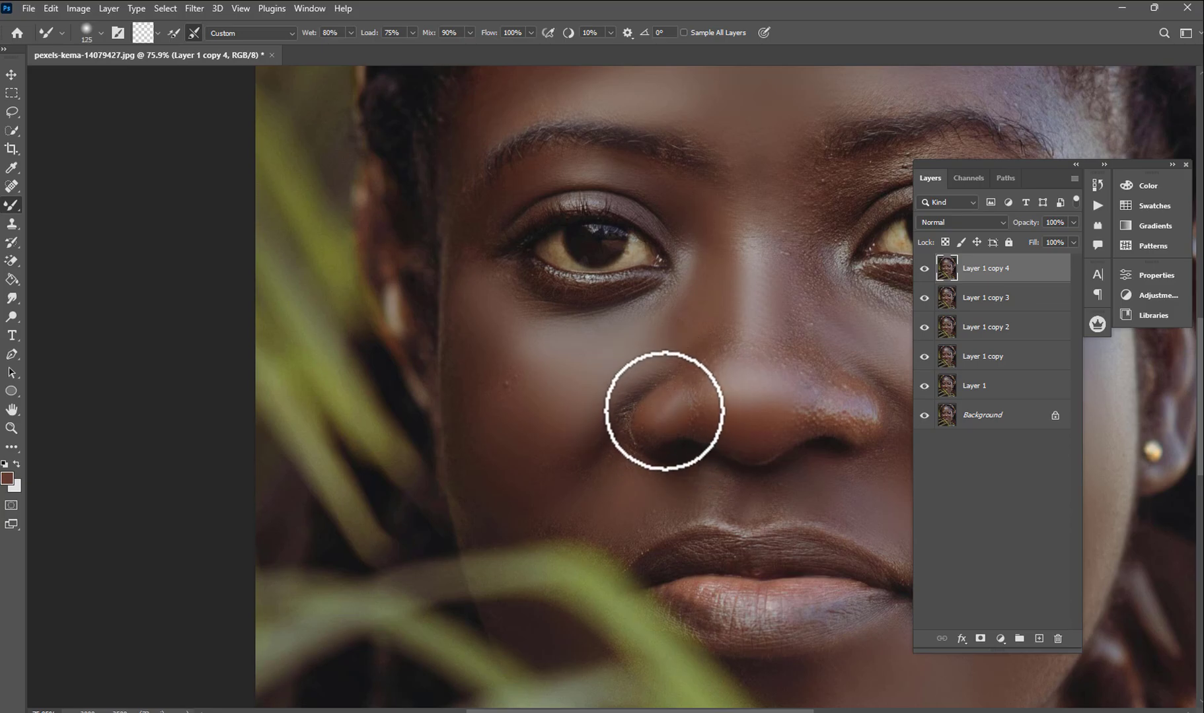
- Blend the right-hand nostril and the adjoining side of the nose with the Mixer Brush at sizes 150 to 175
key(bracketright)
key(bracketright)
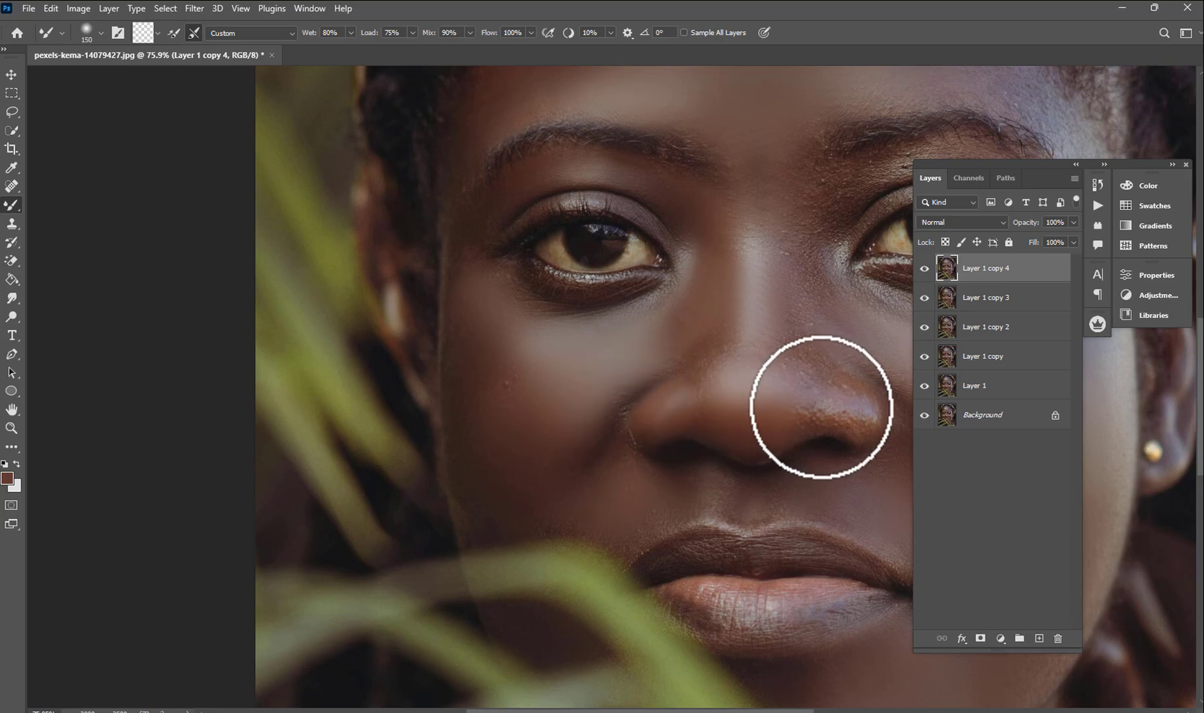
mouse_move(805, 407)
mouse_down()
mouse_move(844, 408)
mouse_move(851, 423)
mouse_move(796, 352)
mouse_move(791, 311)
mouse_up()
scroll(727, 363, down, 3)
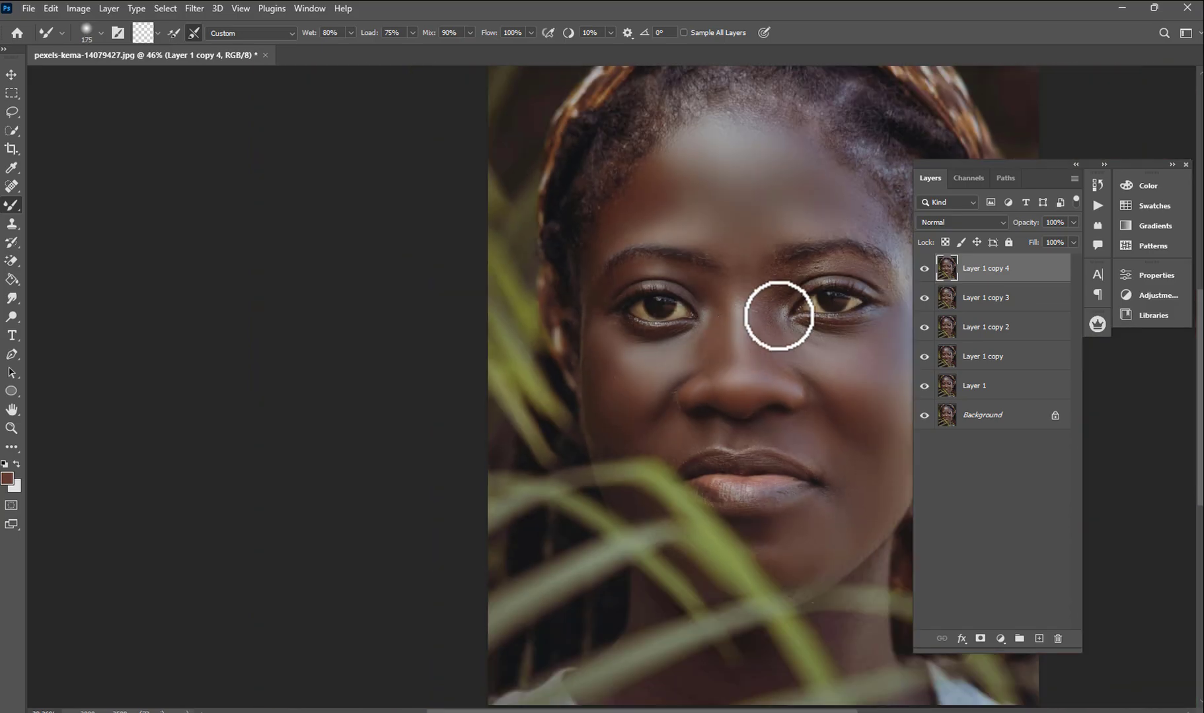
- Smooth the skin between the right-hand eyebrow and eye and around the inner eye corner with the Mixer Brush at sizes 125 to 150
key(bracketright)
scroll(867, 290, up, 3)
key(bracketleft)
key(bracketleft)
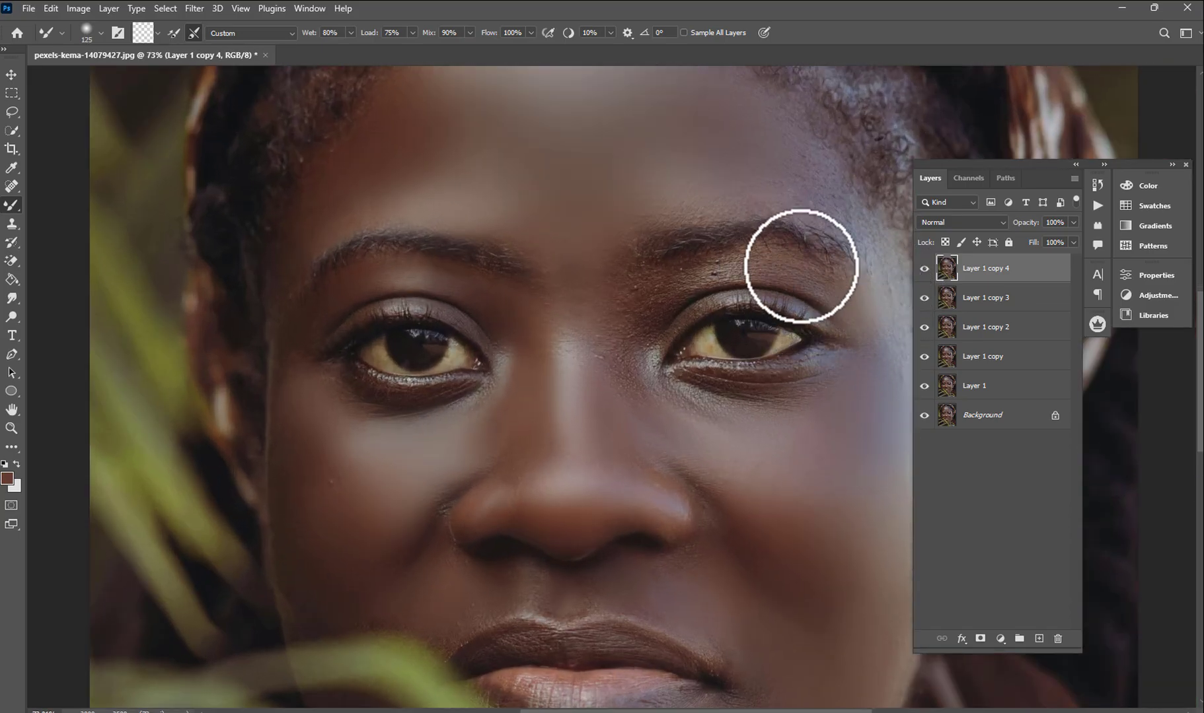
key(bracketright)
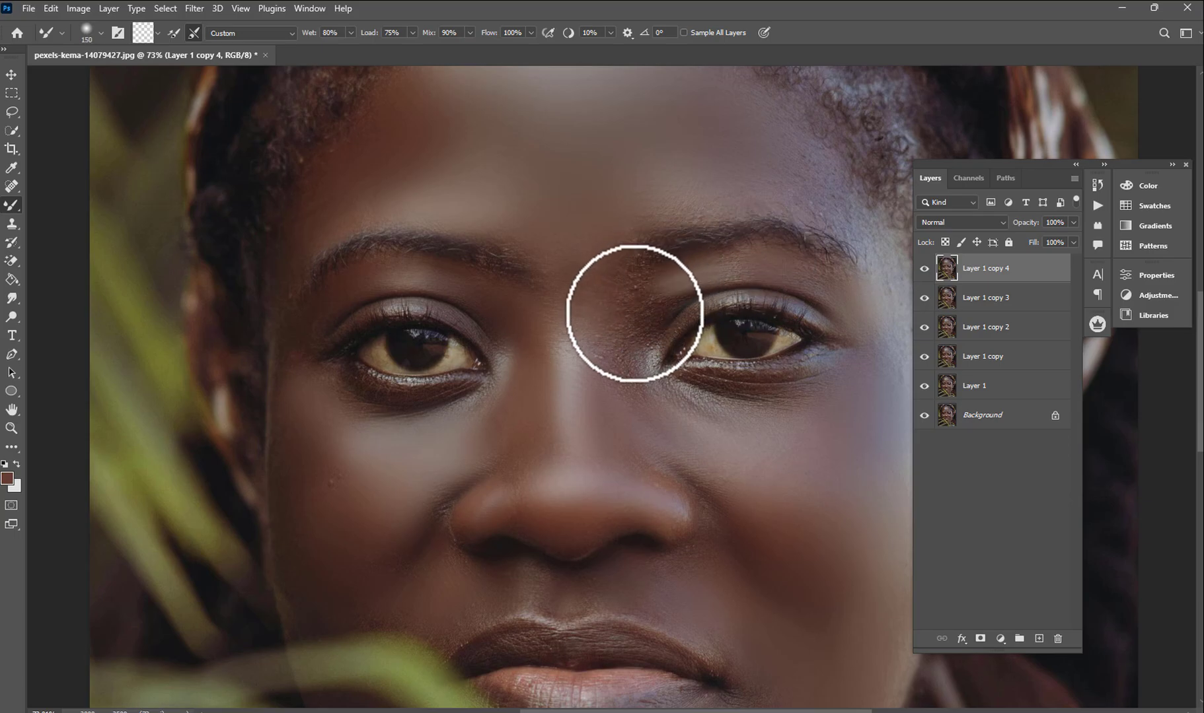
mouse_move(642, 314)
mouse_down()
mouse_move(624, 358)
mouse_move(634, 325)
mouse_move(704, 403)
mouse_move(685, 416)
mouse_up()
- Blend the cheek beside the nose and below the right-hand eye with the Mixer Brush at size 175
key(bracketright)
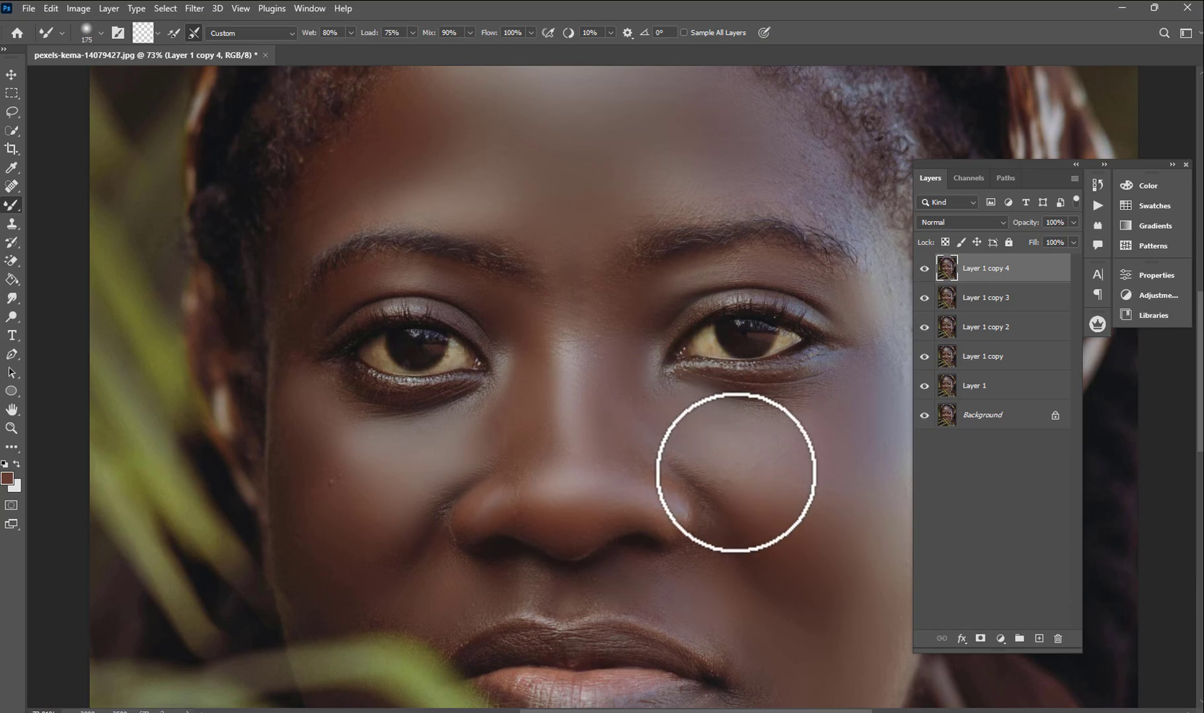
mouse_move(734, 471)
mouse_down()
mouse_move(806, 406)
mouse_move(787, 409)
mouse_move(776, 385)
mouse_up()
scroll(806, 255, down, 3)
- Smooth the right-hand temple and the skin beside the eye along the hairline with the Mixer Brush at size 125
key(bracketleft)
key(bracketleft)
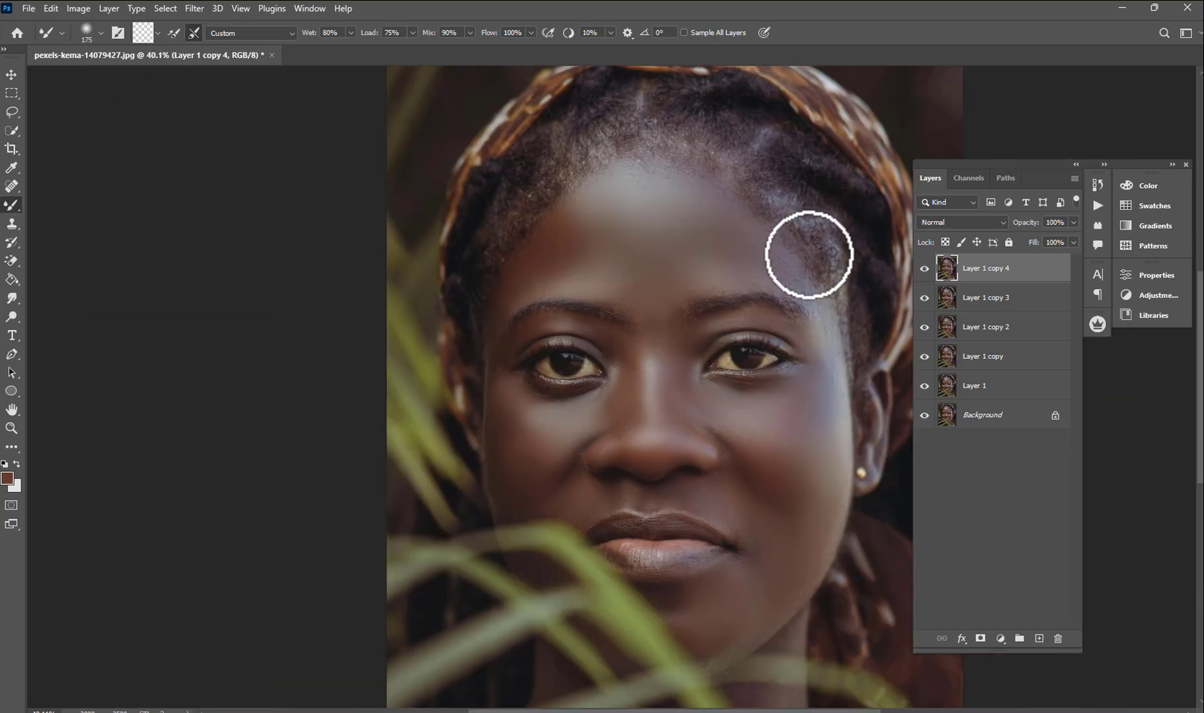
scroll(775, 284, up, 2)
mouse_move(776, 283)
mouse_down()
mouse_move(800, 302)
mouse_move(789, 290)
mouse_move(817, 324)
mouse_move(831, 374)
mouse_up()
scroll(793, 328, down, 4)
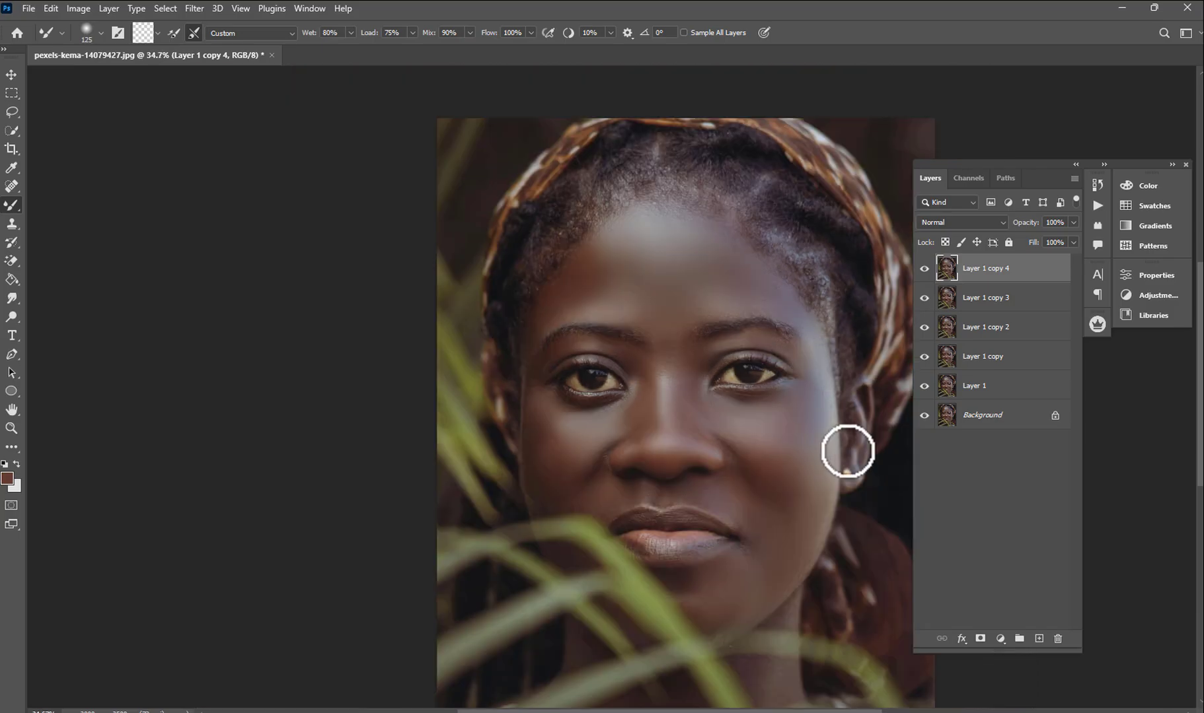
- Blend the neck skin below the jaw and between the grass blades with the Mixer Brush, varying its size between 125 and 175
scroll(746, 389, down, 2)
scroll(738, 512, up, 3)
key(bracketright)
key(bracketright)
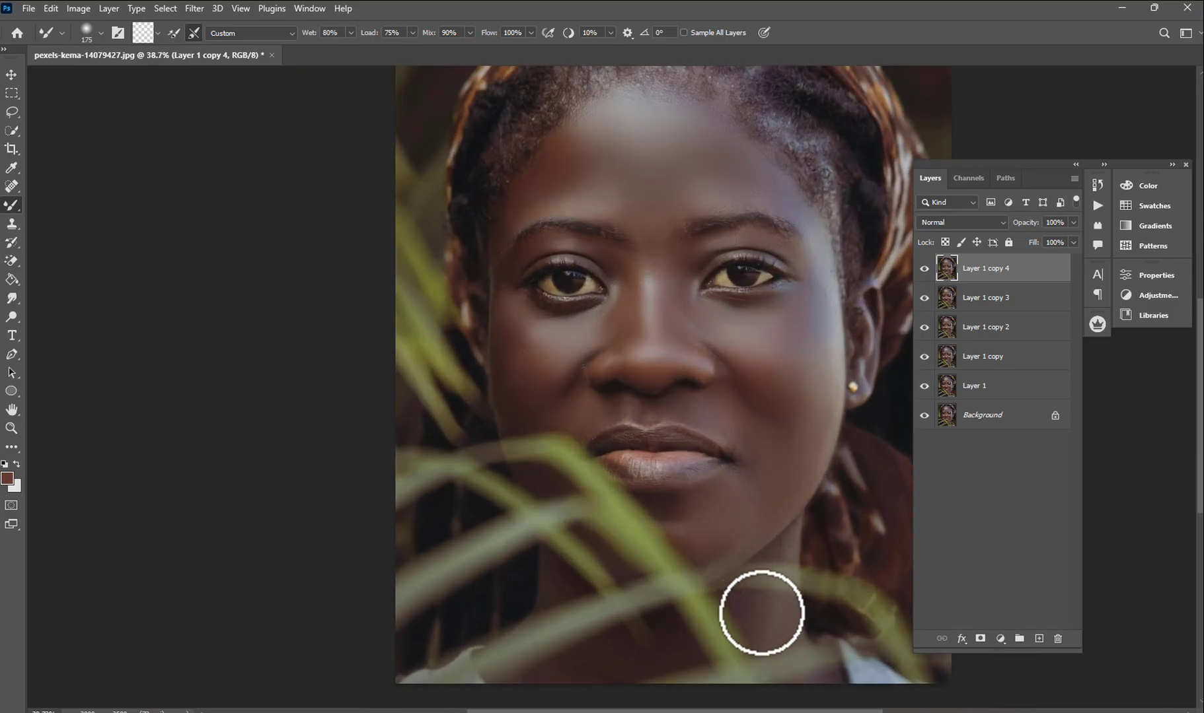
scroll(691, 633, down, 1)
key(bracketright)
scroll(691, 632, up, 1)
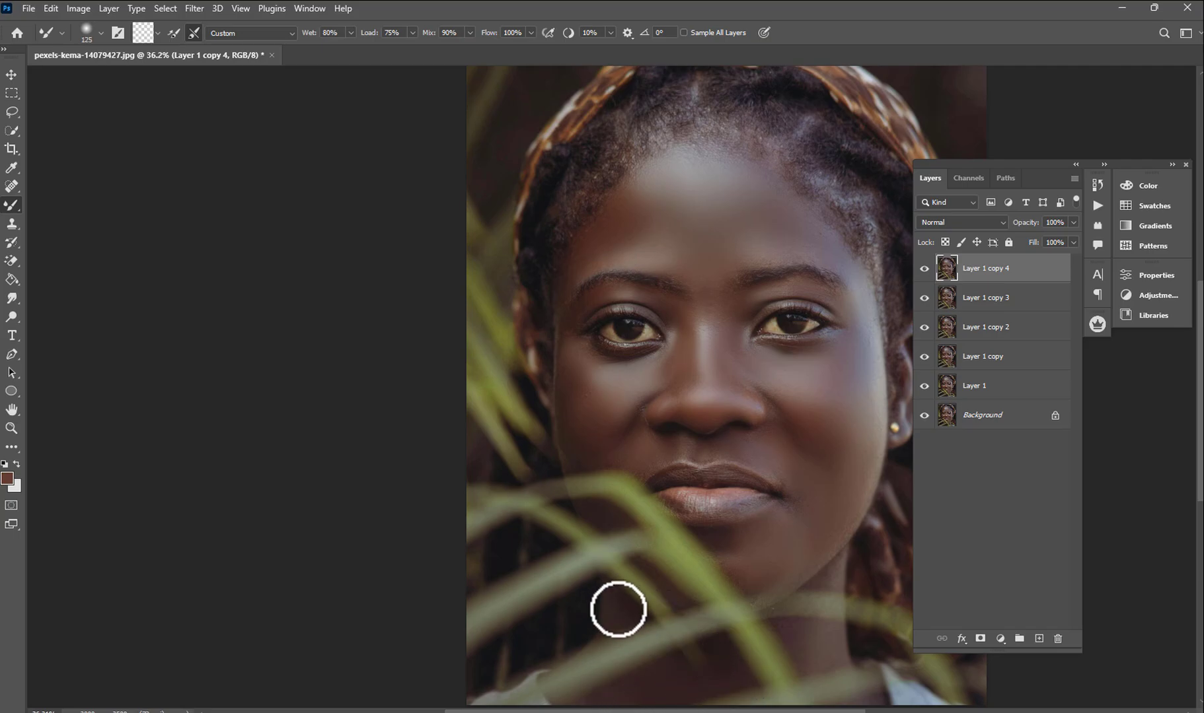
scroll(622, 526, down, 2)
scroll(646, 458, up, 2)
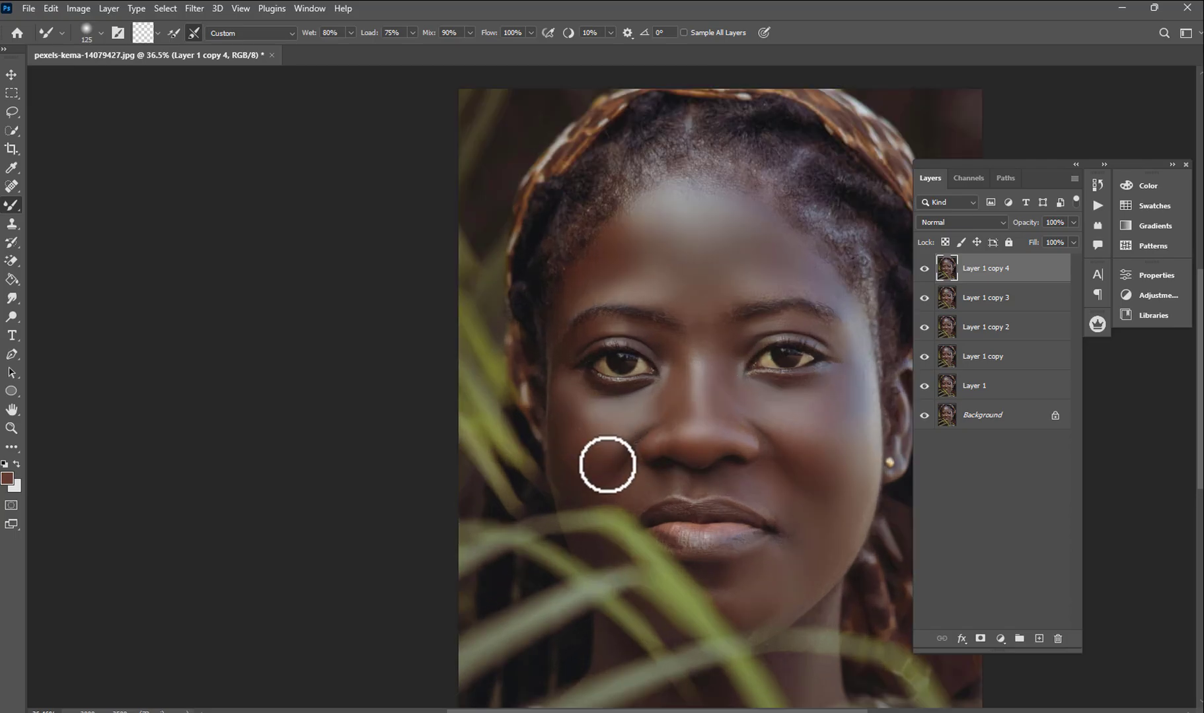
- Even out the left-hand cheek below the eye with the Mixer Brush at sizes 150 to 200
scroll(572, 468, up, 2)
key(bracketright)
key(bracketright)
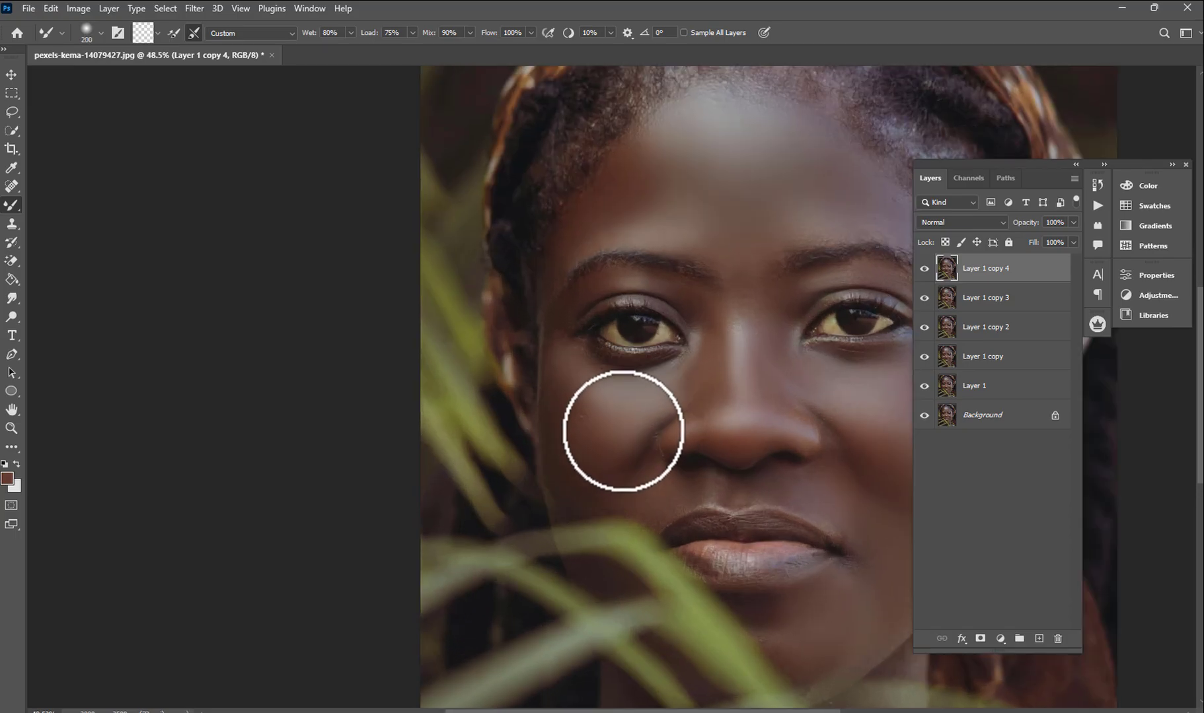
key(bracketleft)
key(bracketleft)
scroll(613, 393, down, 2)
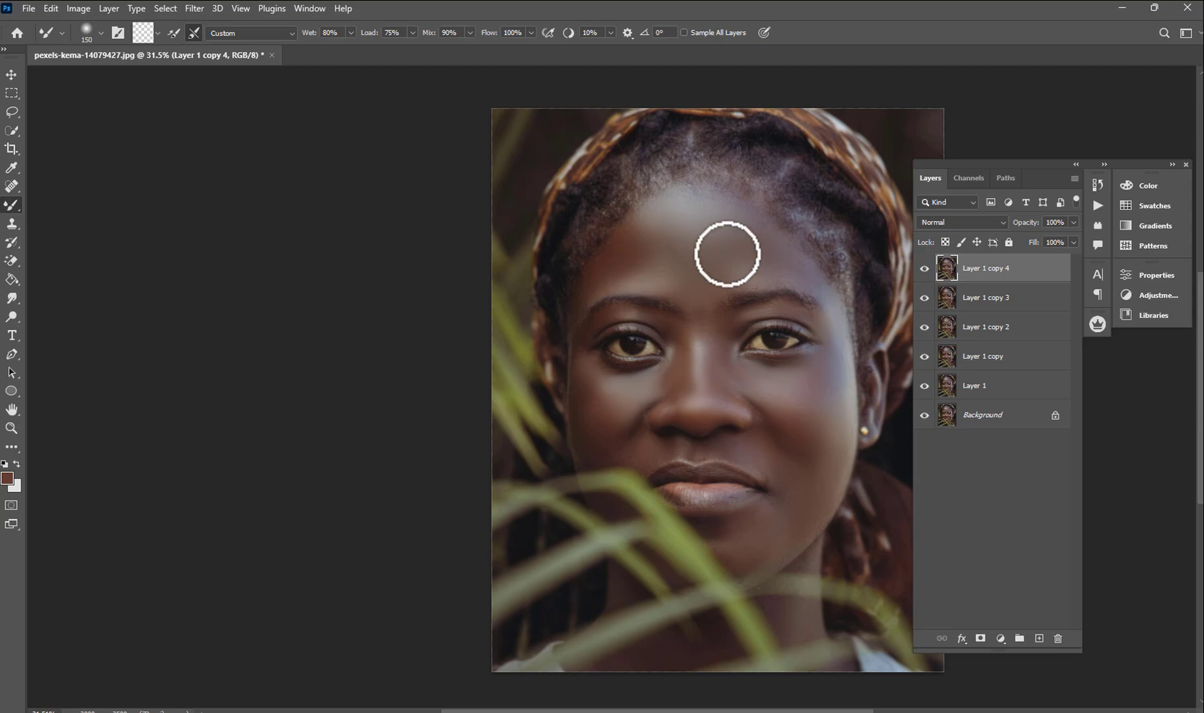
- Compare the portrait before and after smoothing by hiding and showing Layer 1 copy 4
scroll(727, 254, up, 2)
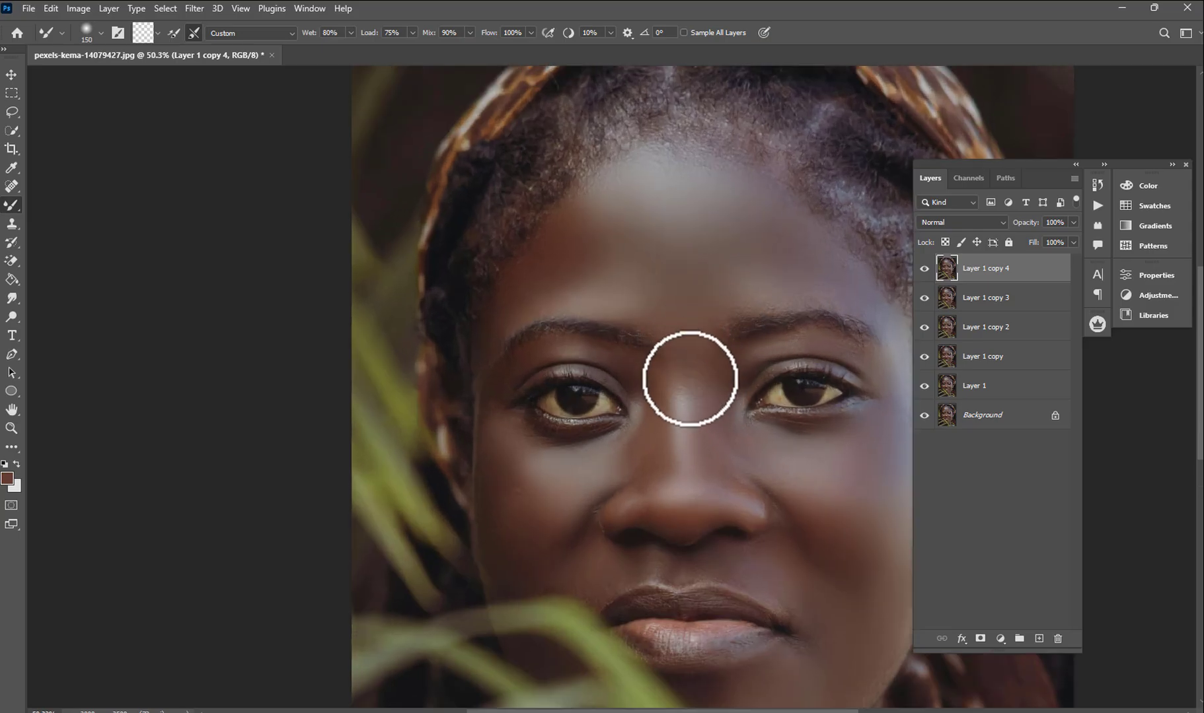
click(925, 269)
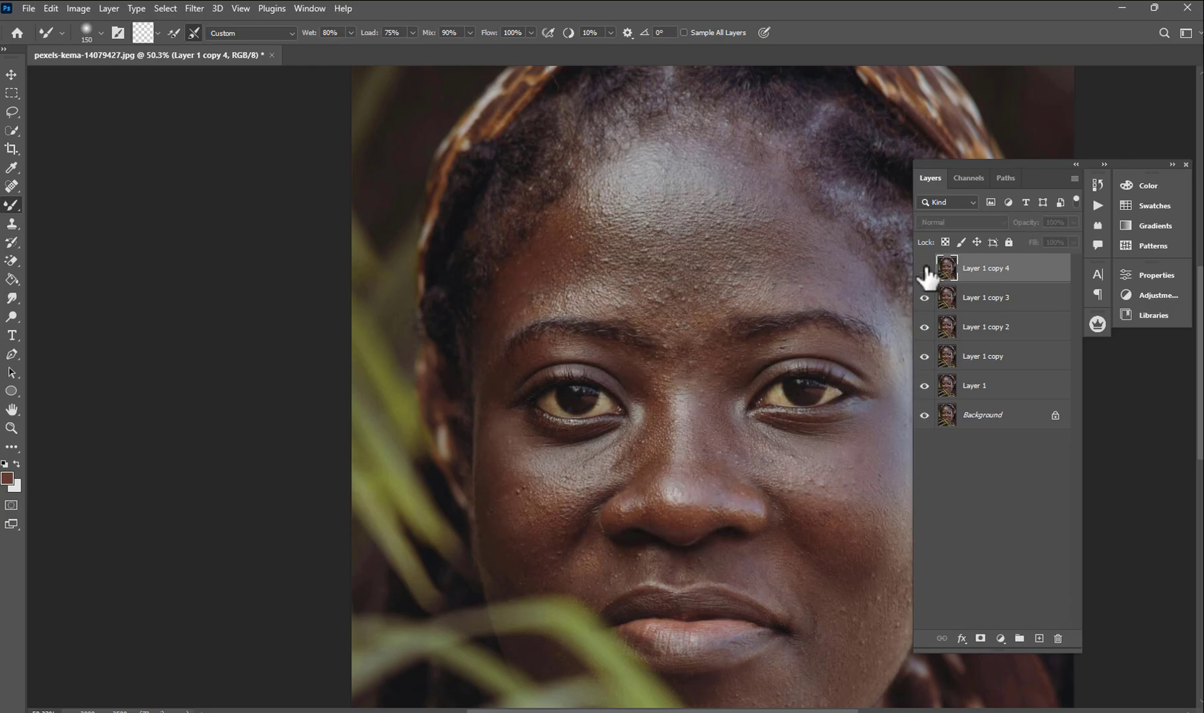
click(925, 269)
scroll(741, 247, down, 3)
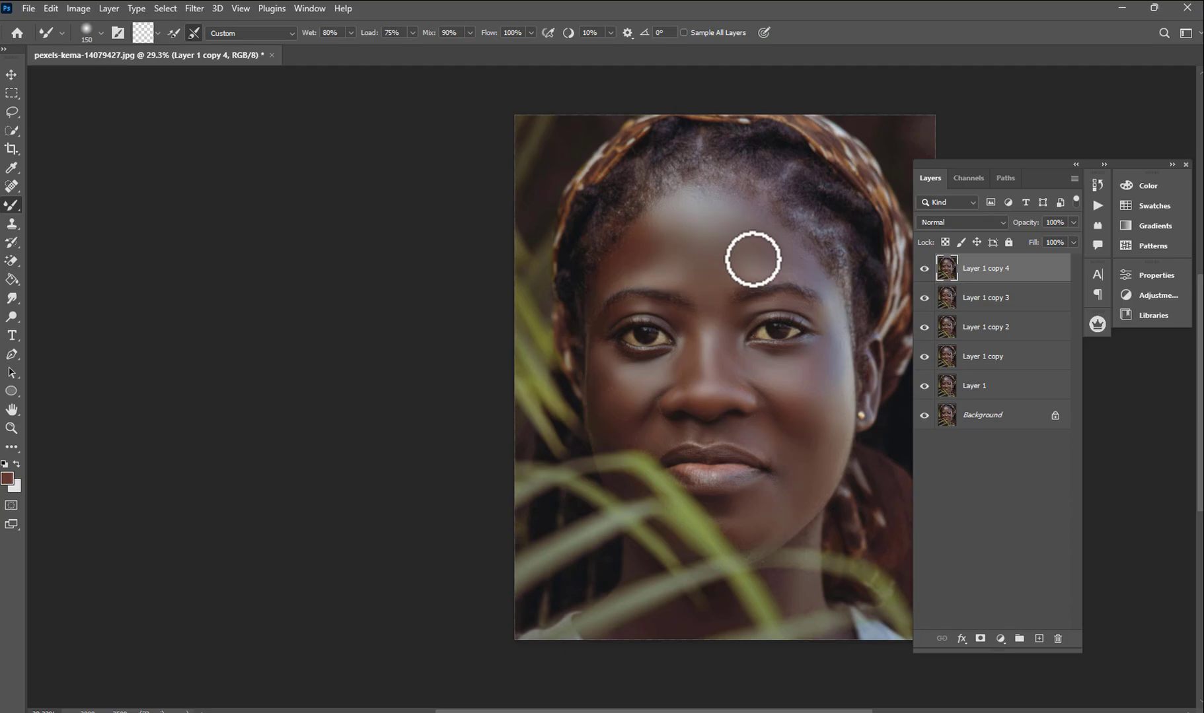
- Move Layer 1 copy 3 above Layer 1 copy 4 and toggle its visibility to compare the textured and smoothed skin
click(984, 309)
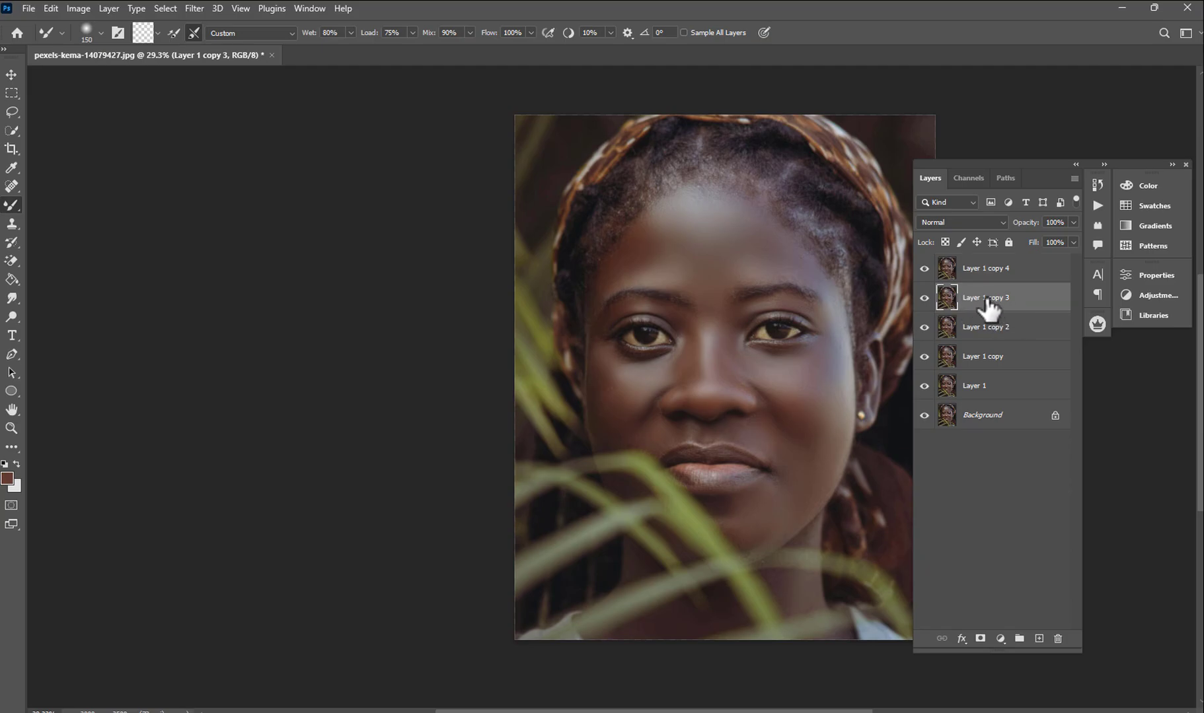
drag(982, 304, 983, 264)
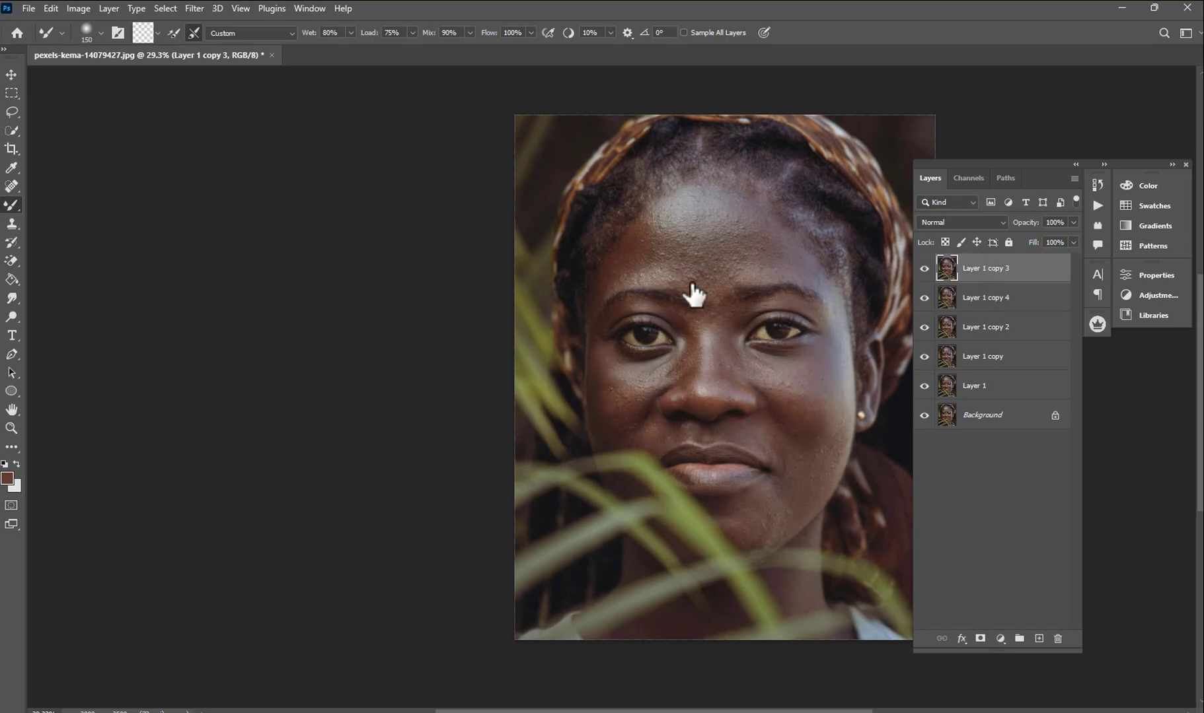
scroll(694, 294, up, 2)
scroll(694, 310, down, 3)
scroll(707, 309, up, 3)
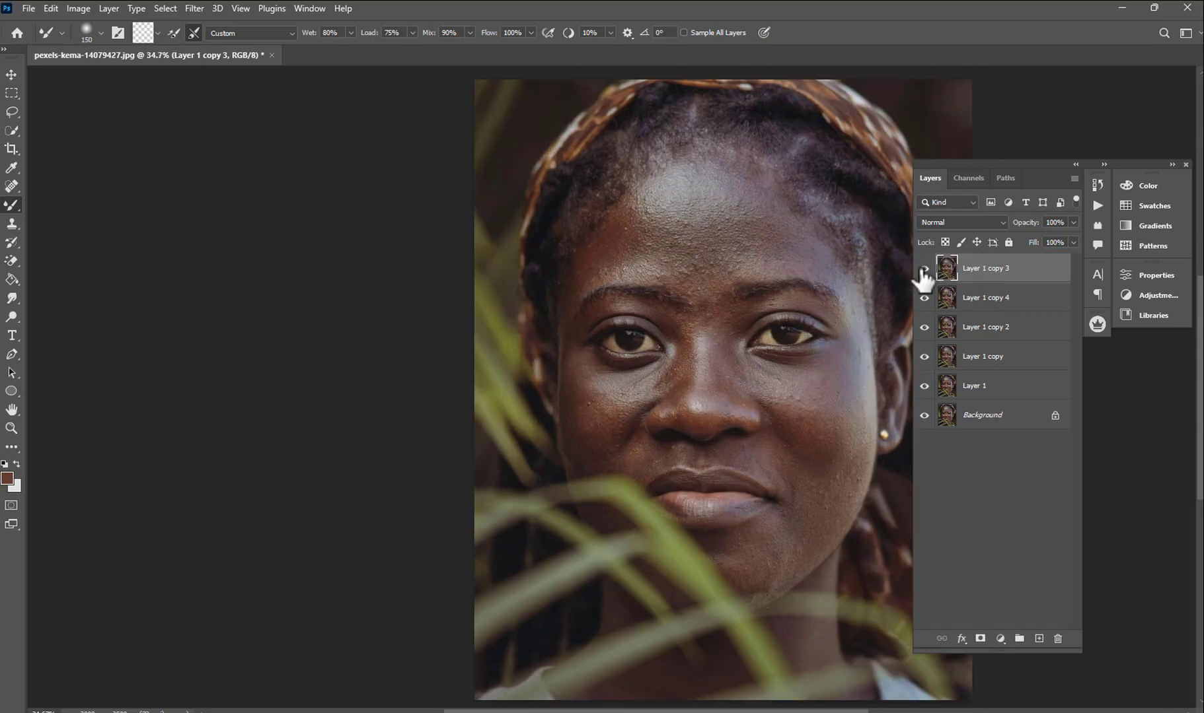
click(923, 269)
click(923, 268)
- Desaturate Layer 1 copy 3 with a Hue/Saturation adjustment, setting Saturation to -100
click(83, 9)
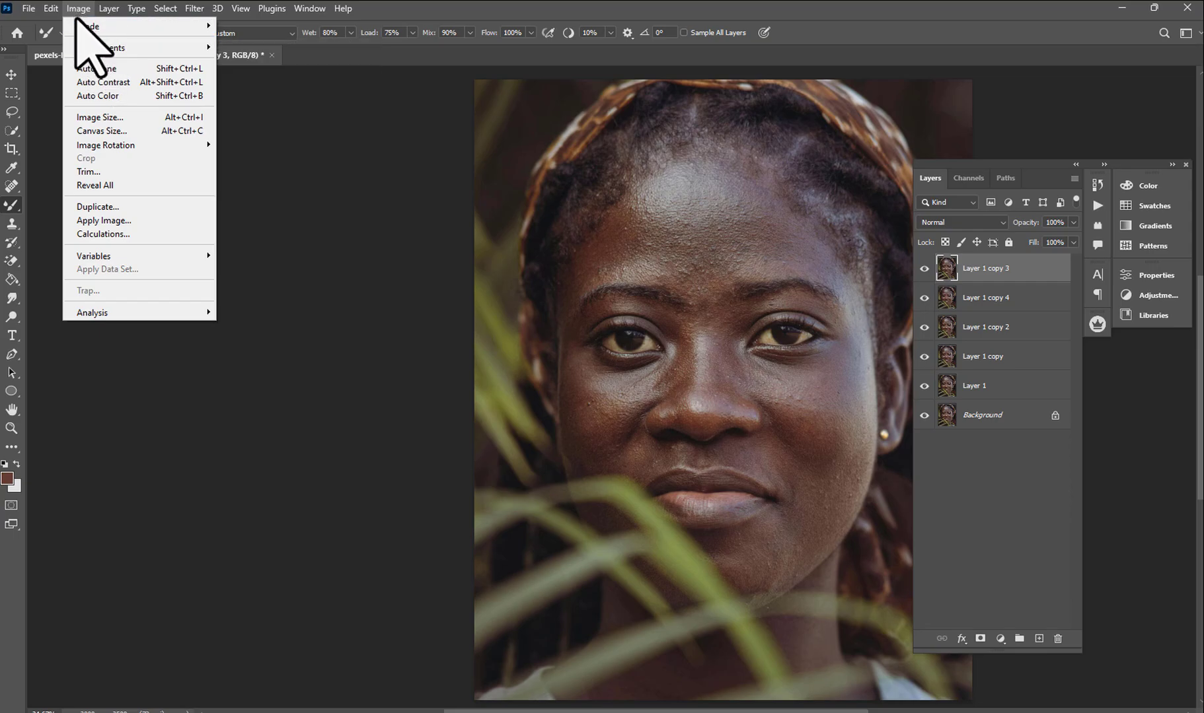
mouse_move(84, 50)
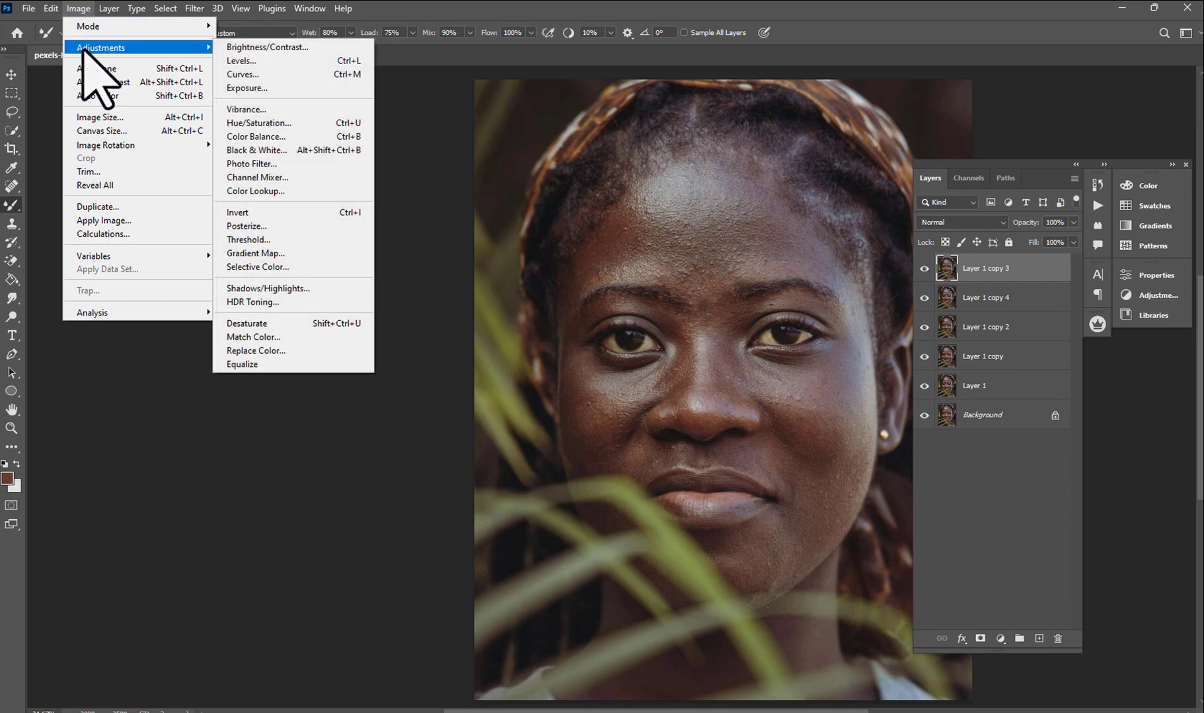
click(277, 123)
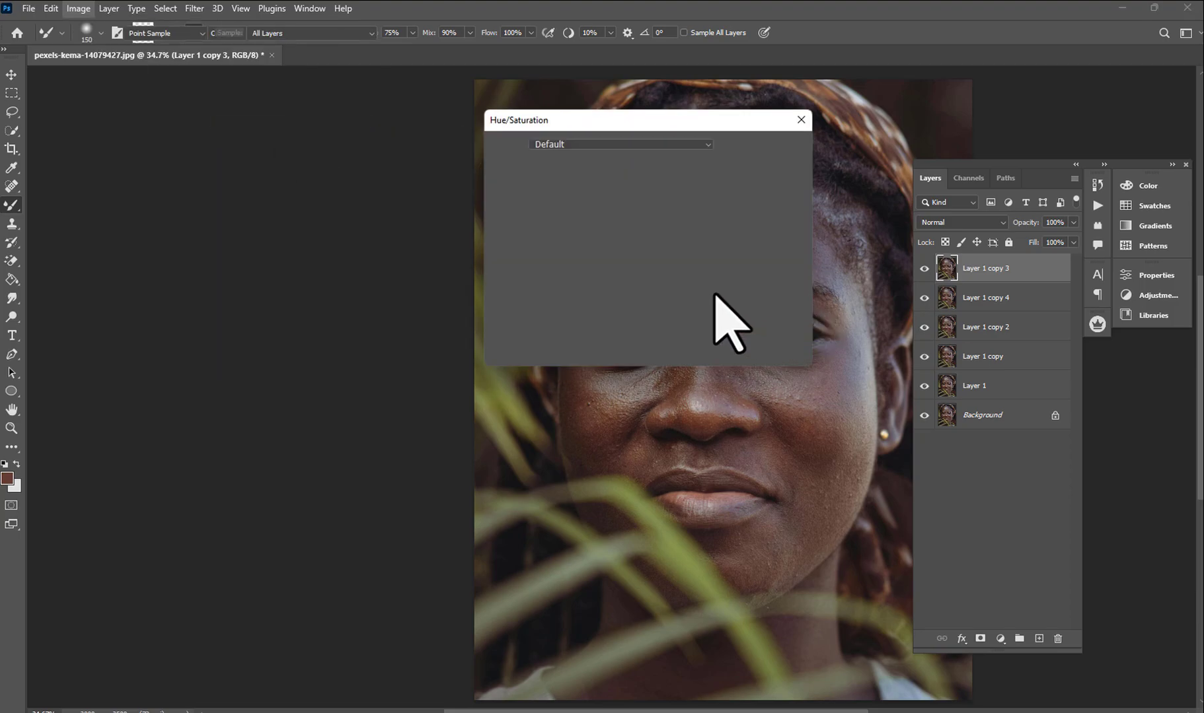
drag(642, 126, 979, 117)
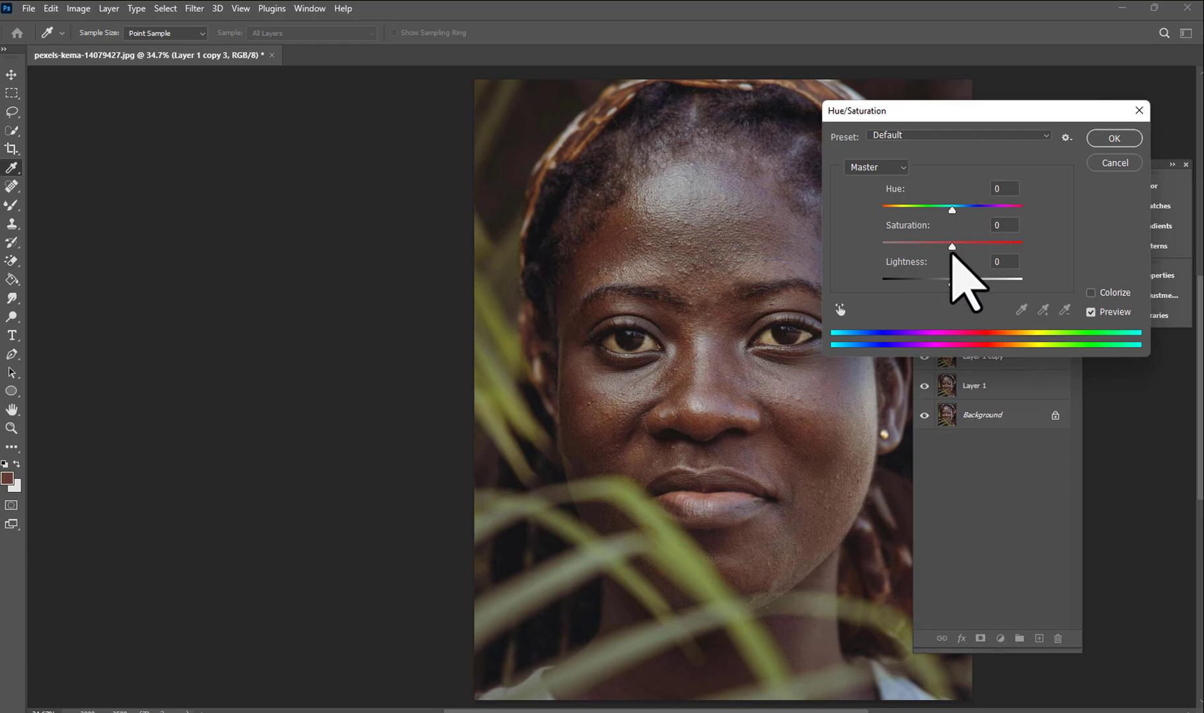
drag(932, 246, 883, 245)
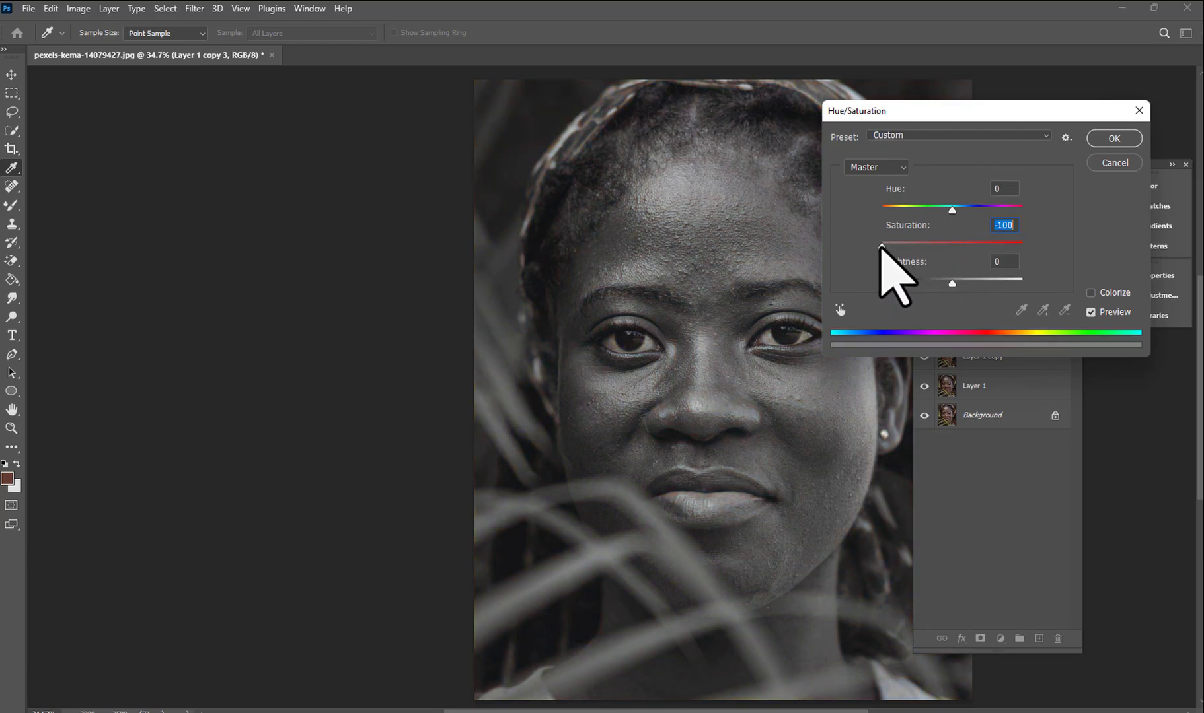
click(1112, 139)
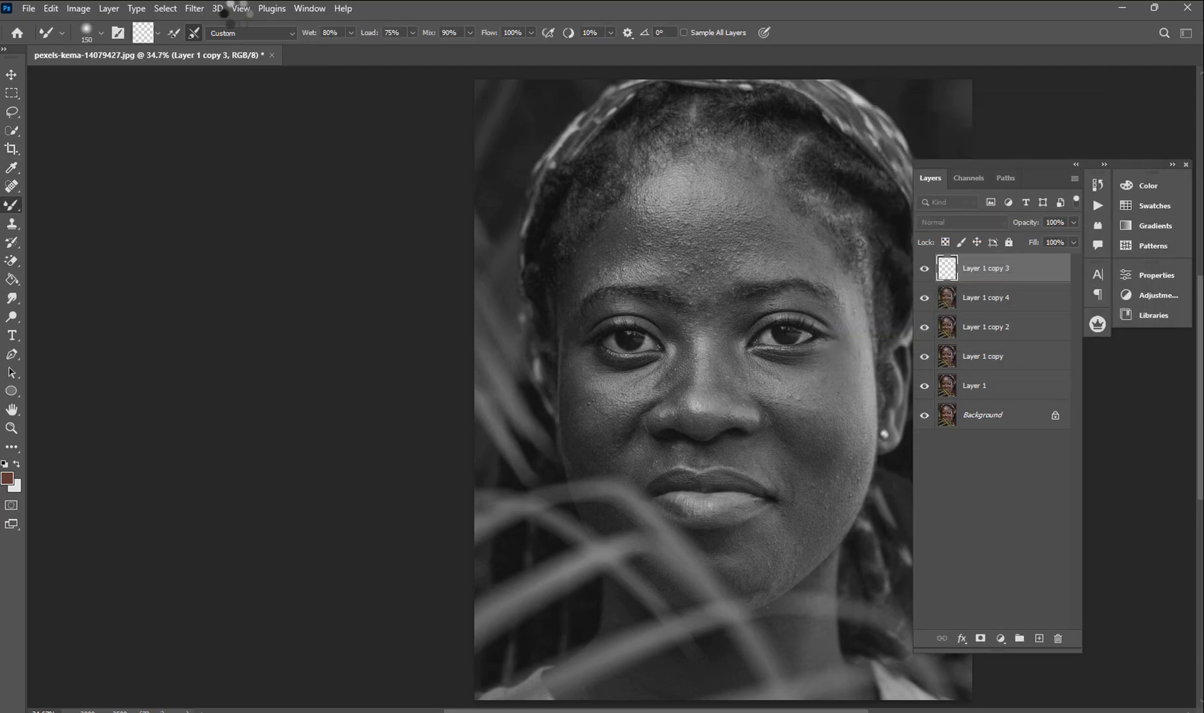
- Apply a High Pass filter with a radius of 2.1 pixels to Layer 1 copy 3, checking the skin texture in the preview
click(194, 9)
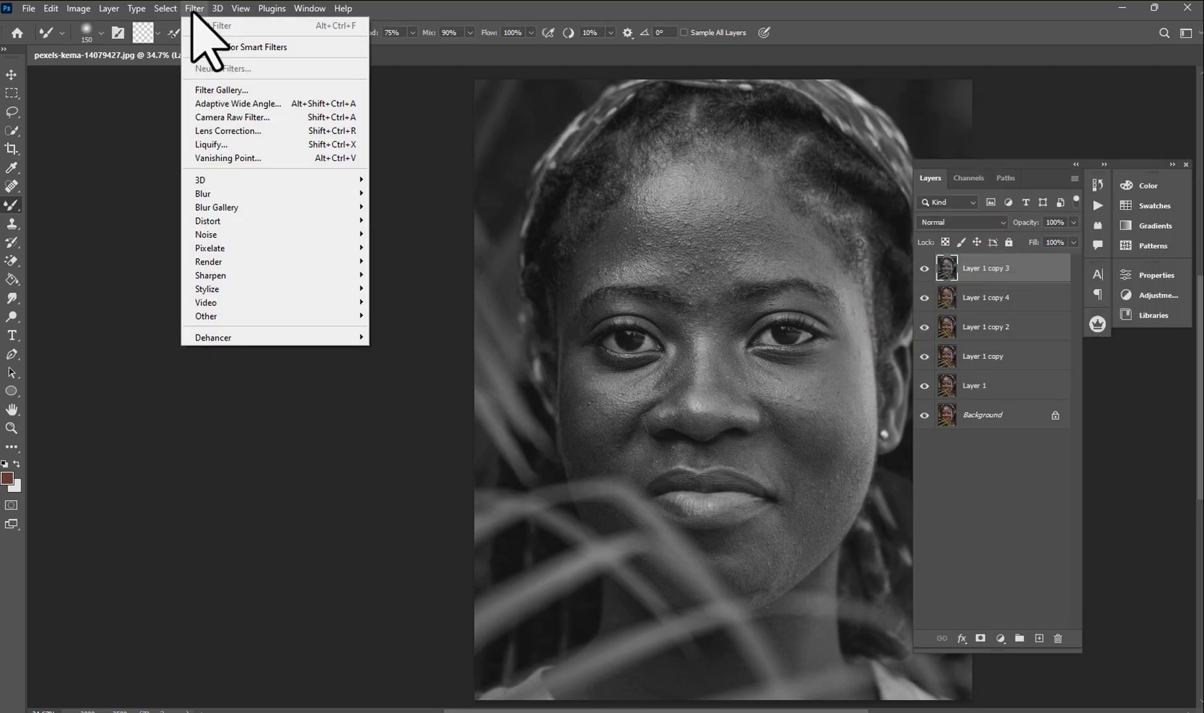
mouse_move(252, 317)
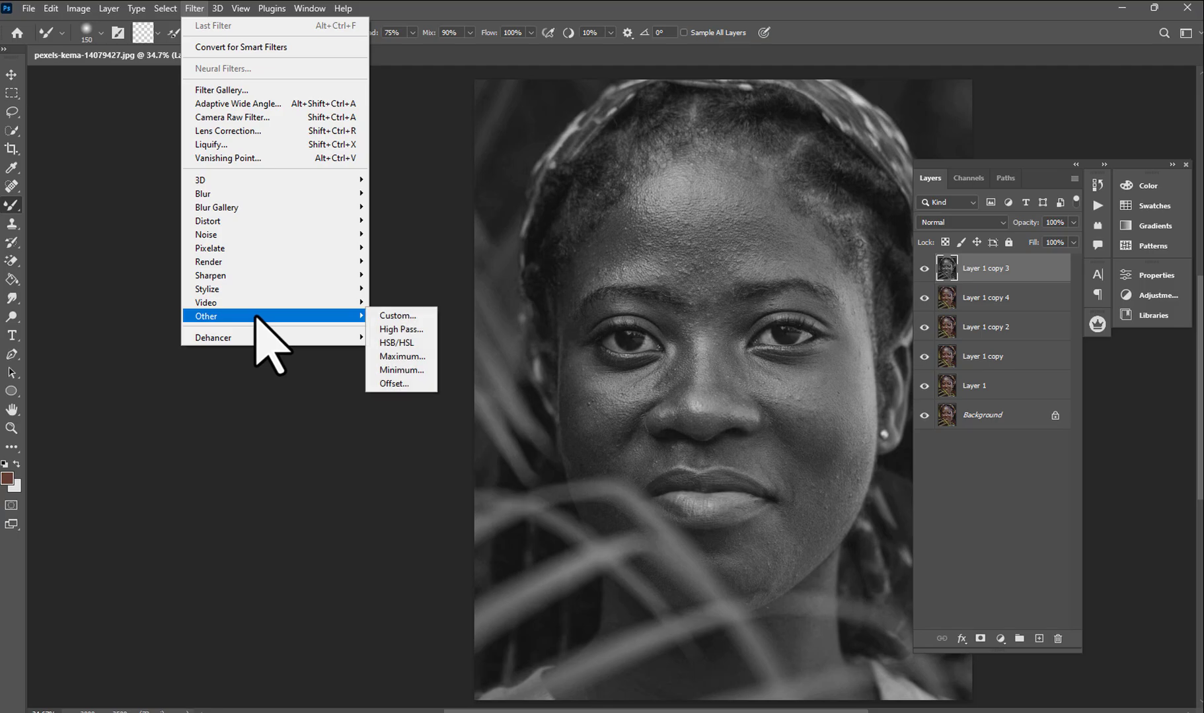
click(400, 329)
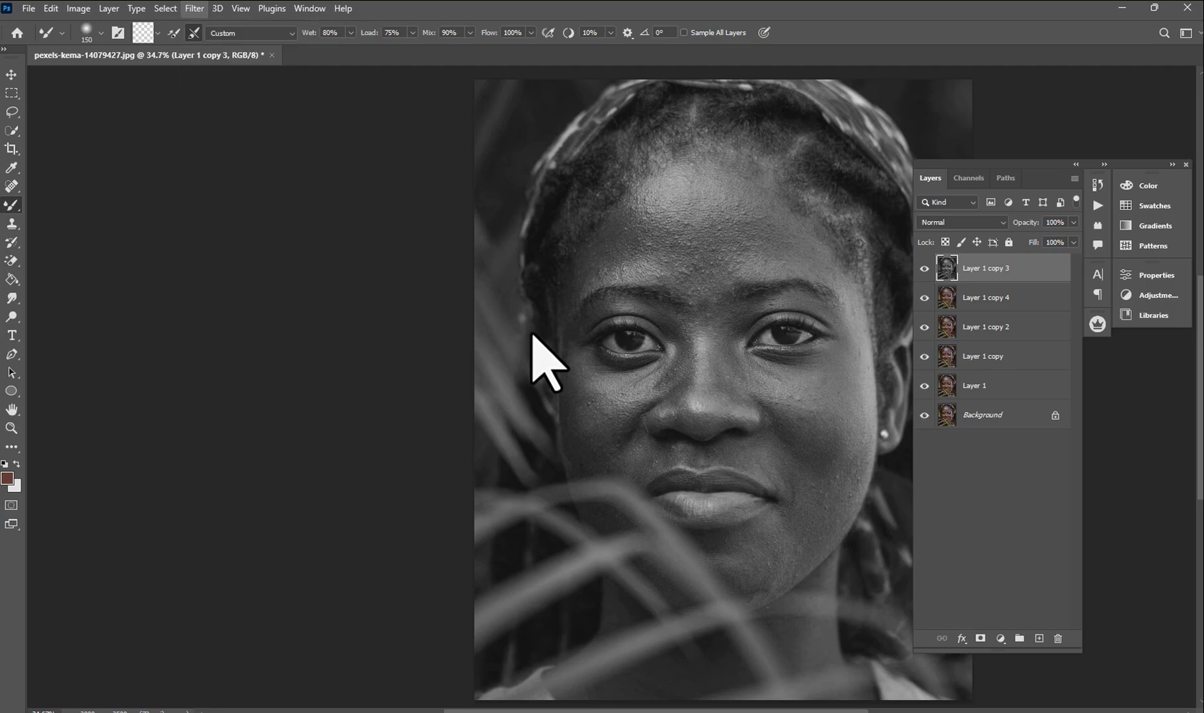
drag(562, 154, 898, 192)
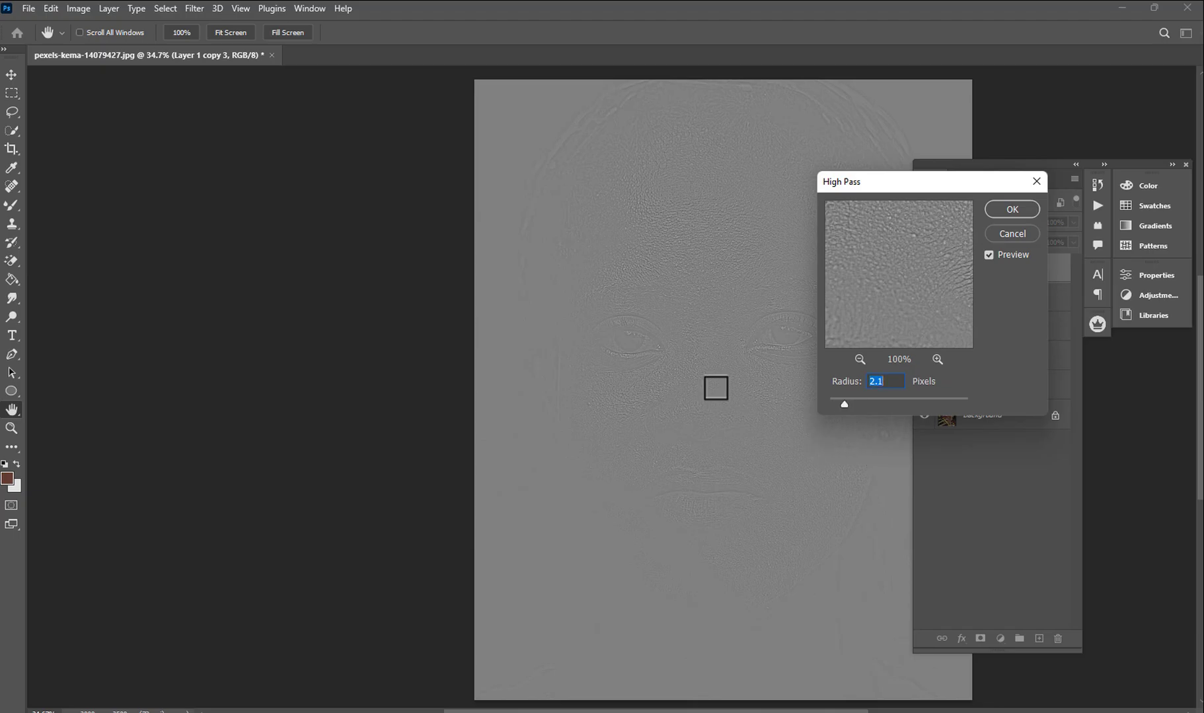
drag(911, 269, 861, 272)
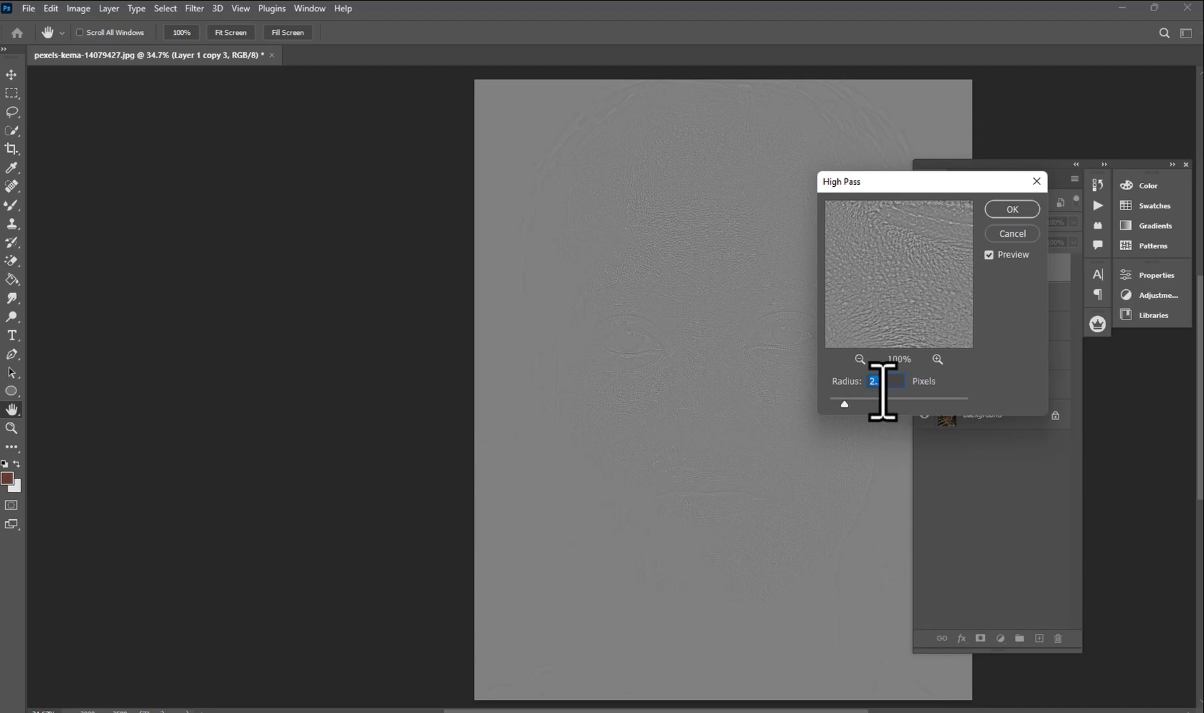
click(1003, 215)
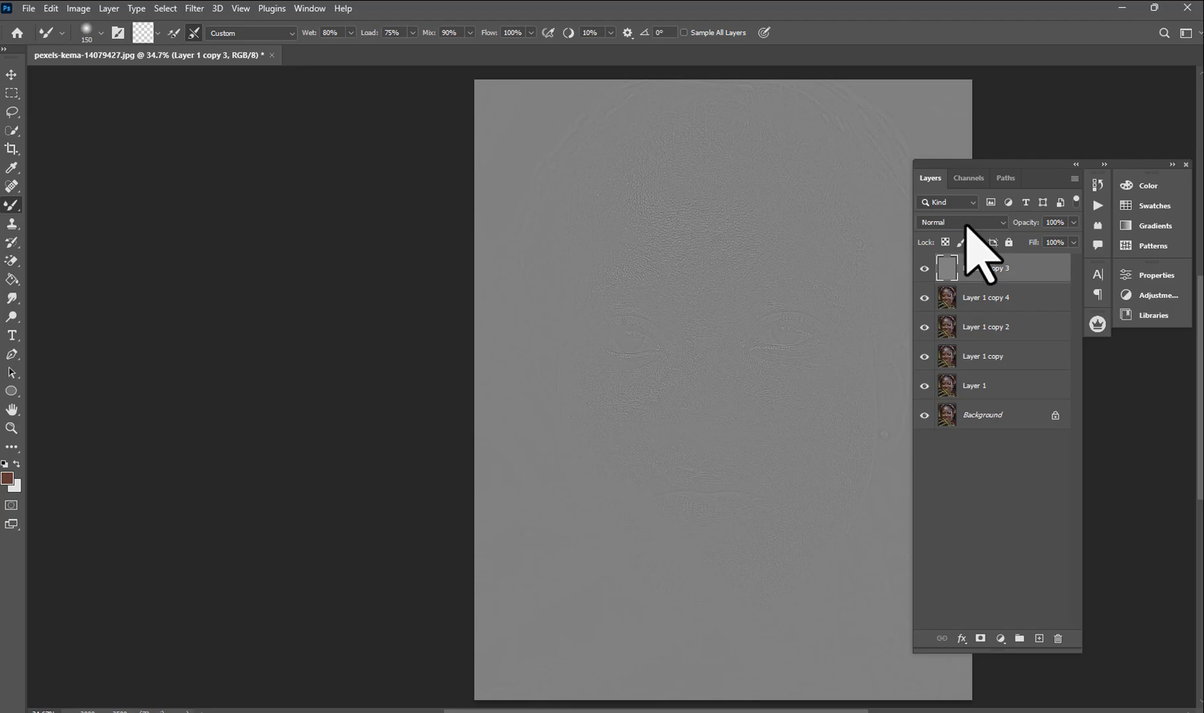
- Set the blend mode of Layer 1 copy 3 to Linear Light and inspect the restored skin texture
click(965, 225)
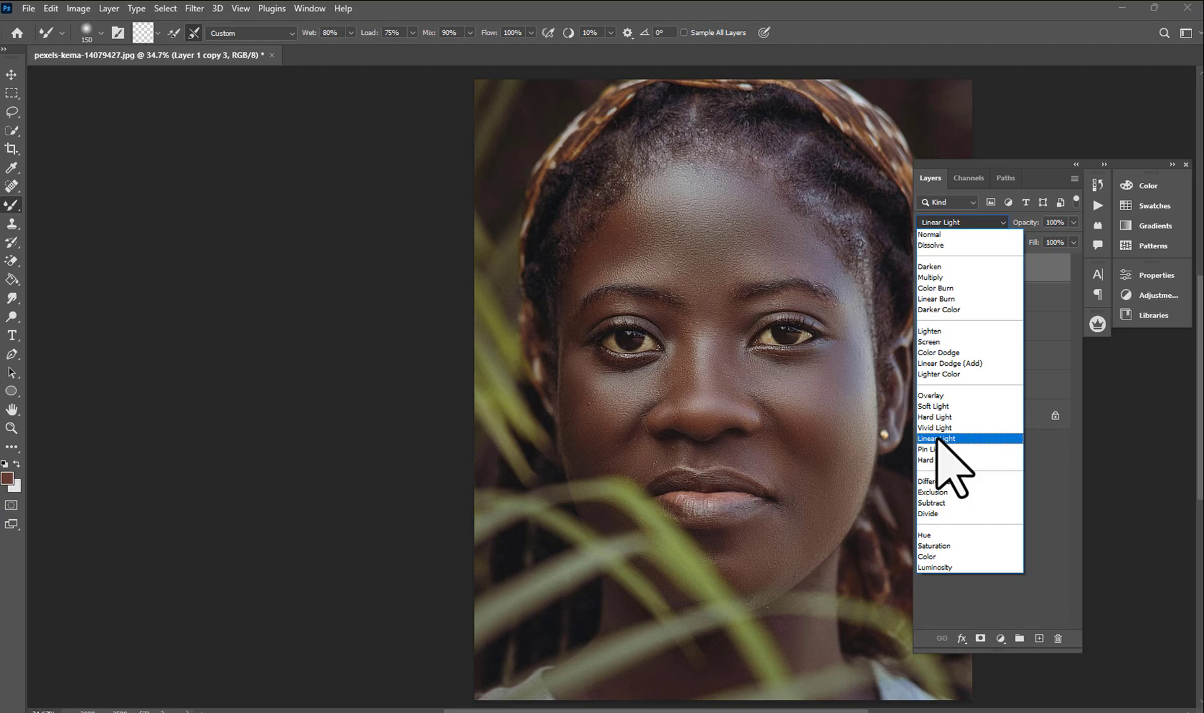
click(950, 439)
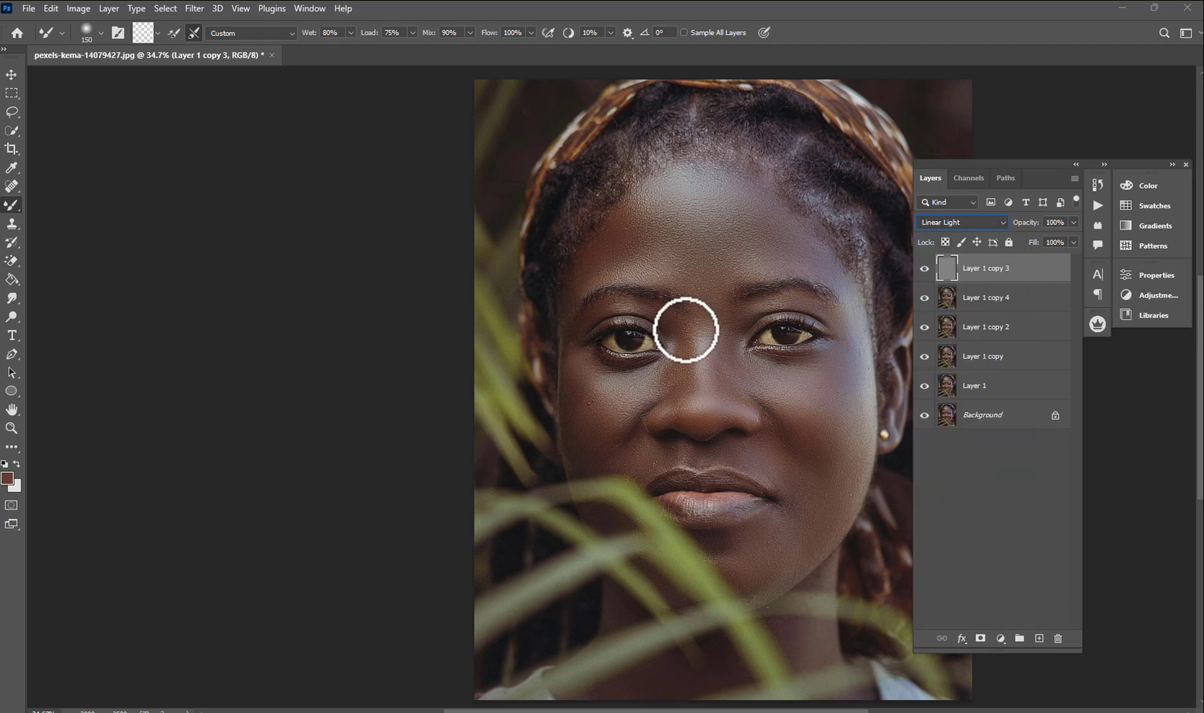
key(v)
scroll(581, 297, down, 2)
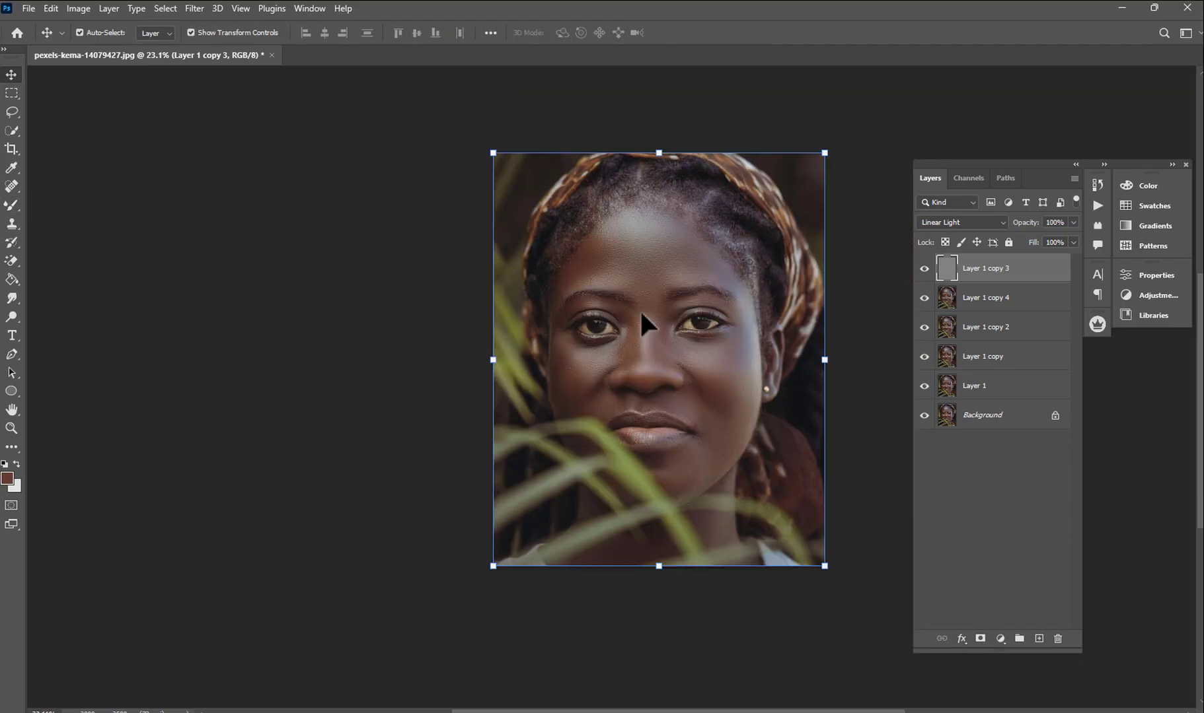
scroll(647, 328, up, 1)
scroll(663, 278, up, 5)
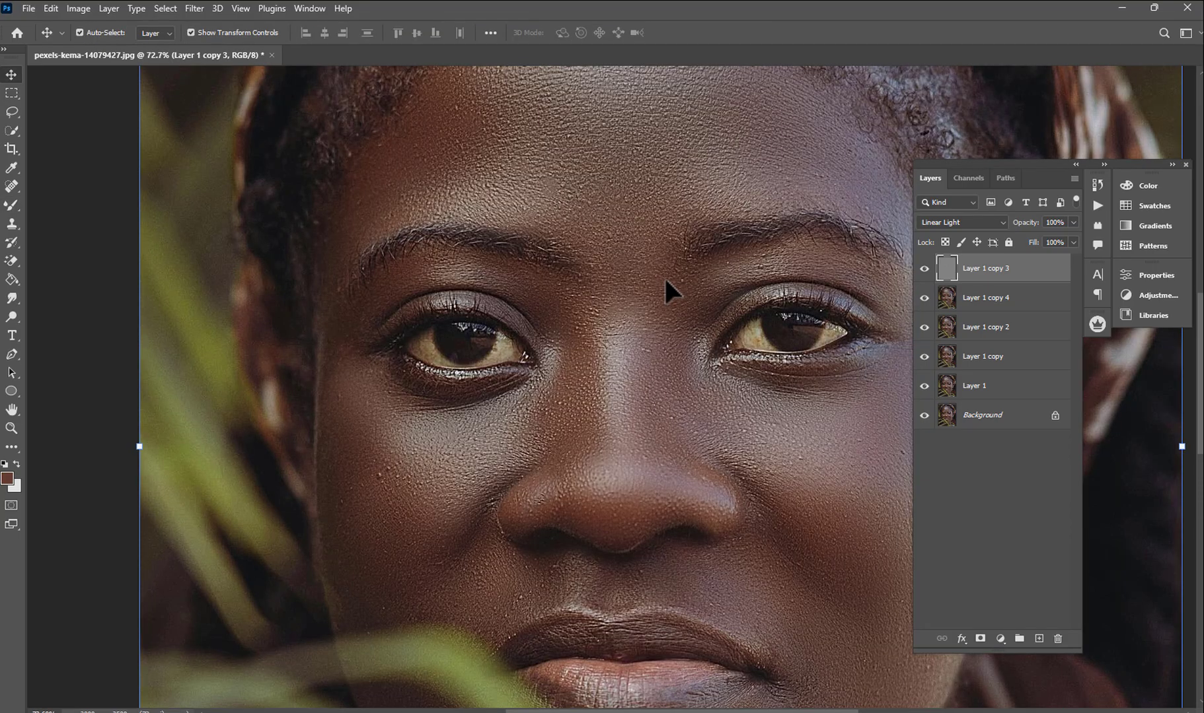
scroll(658, 273, down, 2)
scroll(719, 384, up, 1)
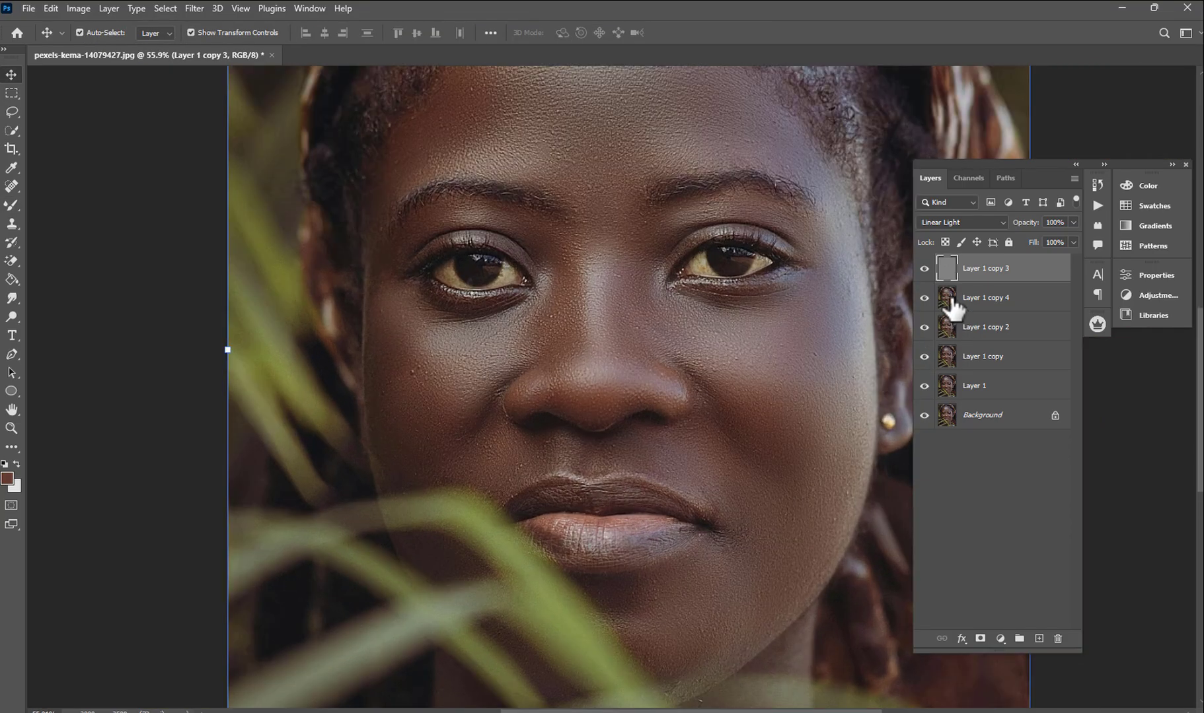
- Compare the portrait with and without the texture by toggling the visibility of Layer 1 copy 3
click(928, 270)
scroll(723, 310, down, 3)
scroll(722, 314, up, 2)
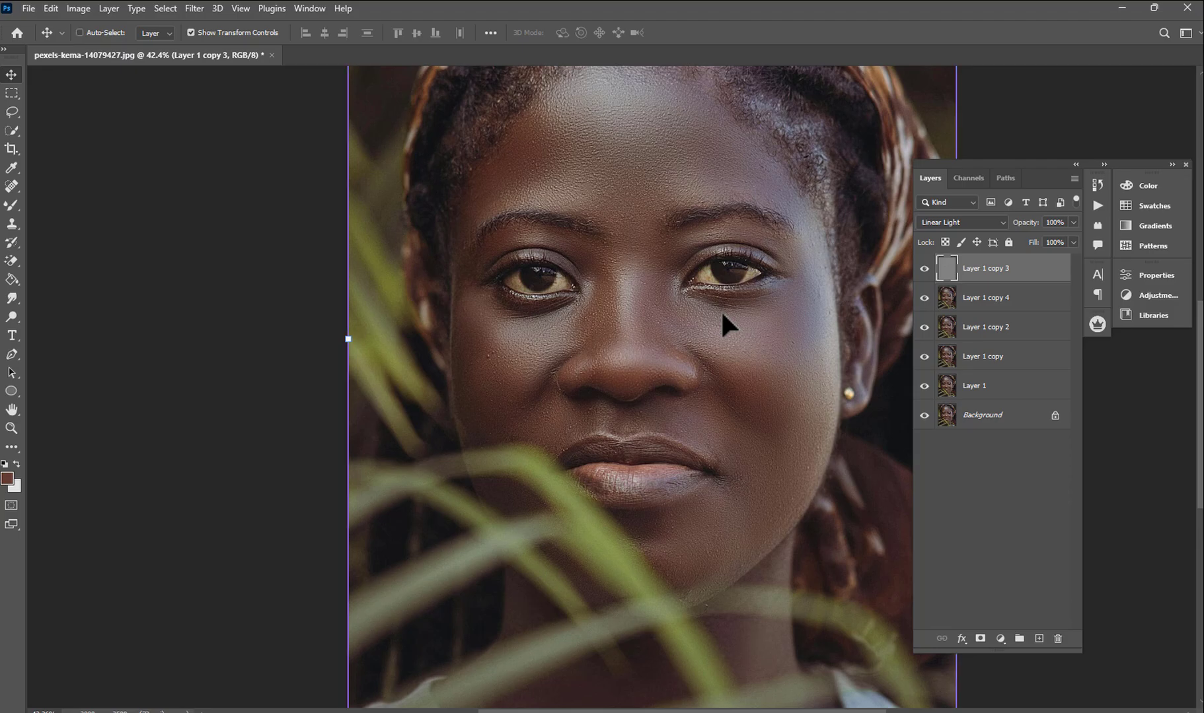
- Try strengthening the skin texture by duplicating Layer 1 copy 3, and remove the duplicate again
key(ctrl+j)
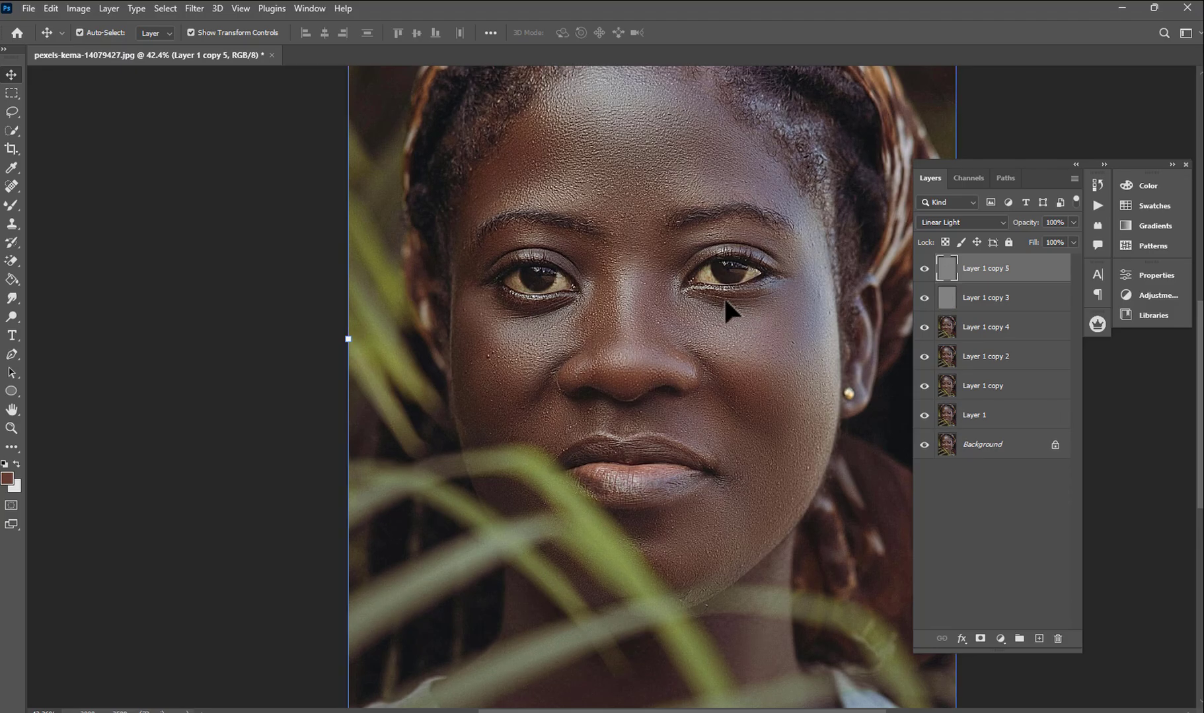
scroll(724, 296, down, 2)
scroll(703, 278, up, 3)
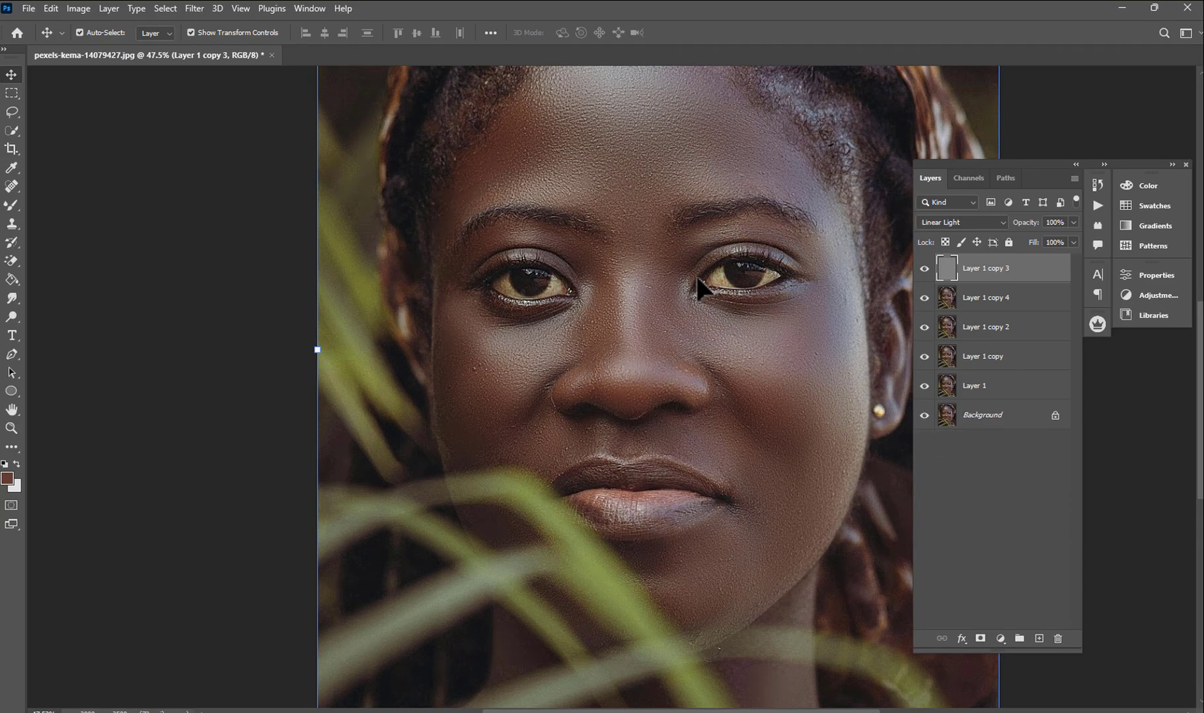
scroll(638, 270, down, 2)
scroll(664, 260, up, 3)
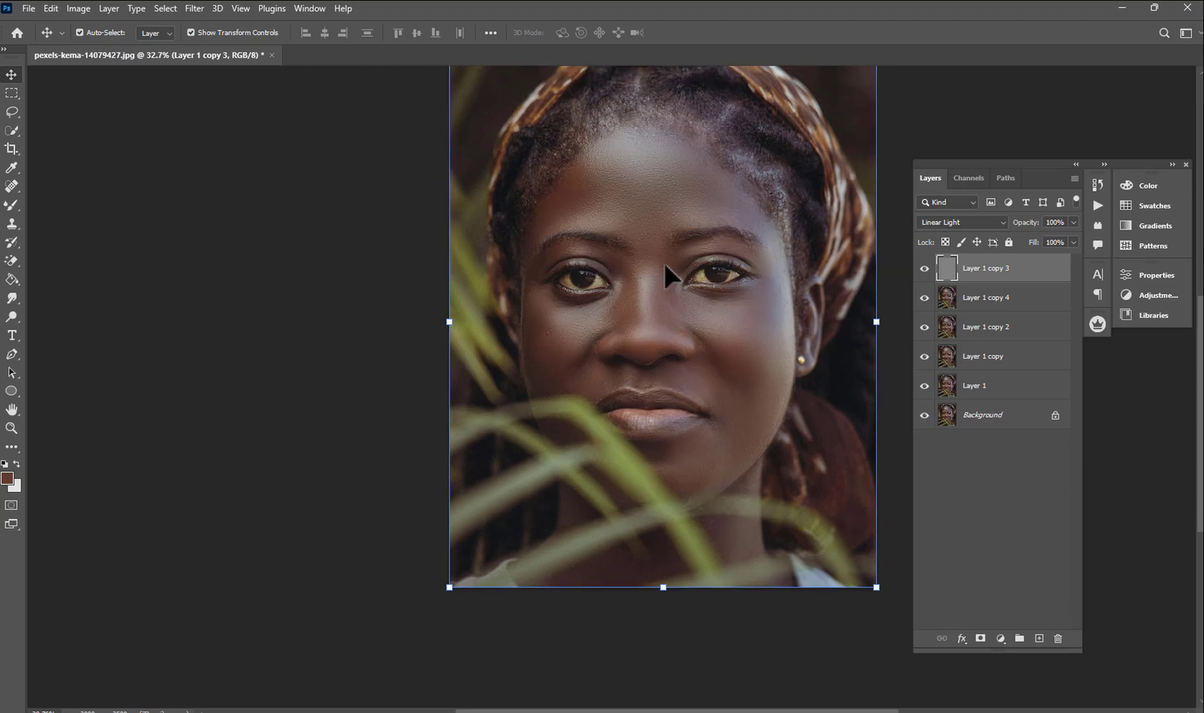
key(ctrl+j)
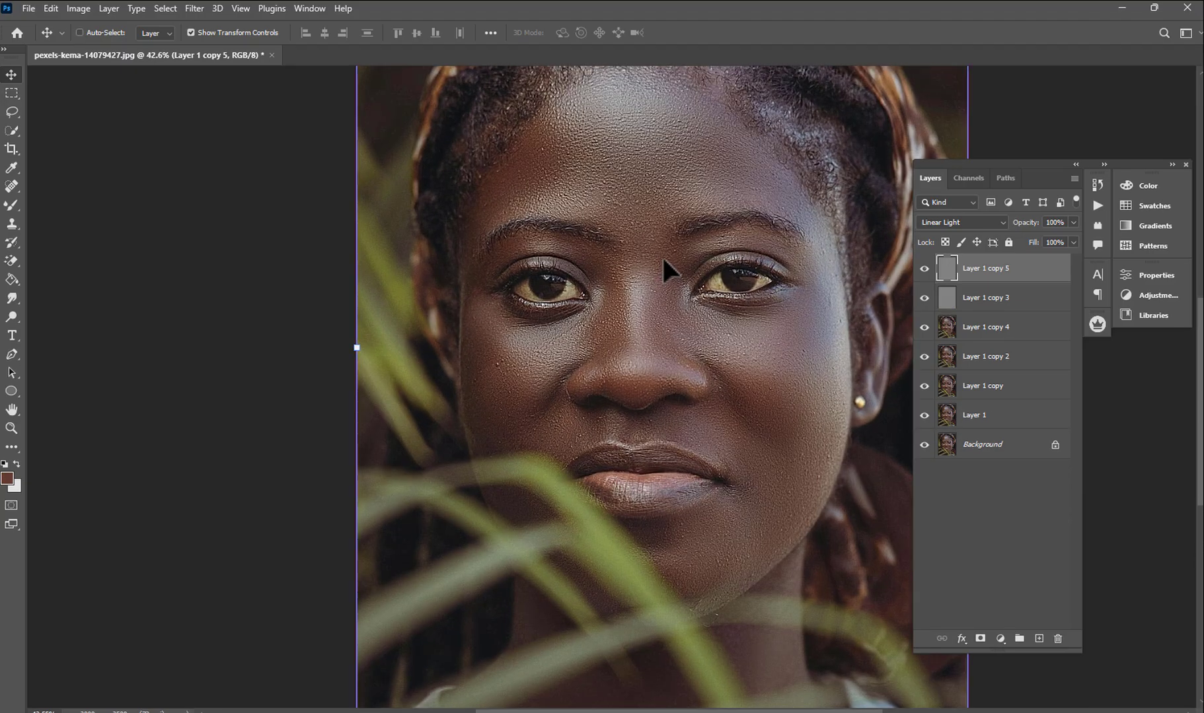
key(Delete)
- Undo the Linear Light blend mode and the High Pass filter on Layer 1 copy 3
key(ctrl+comma)
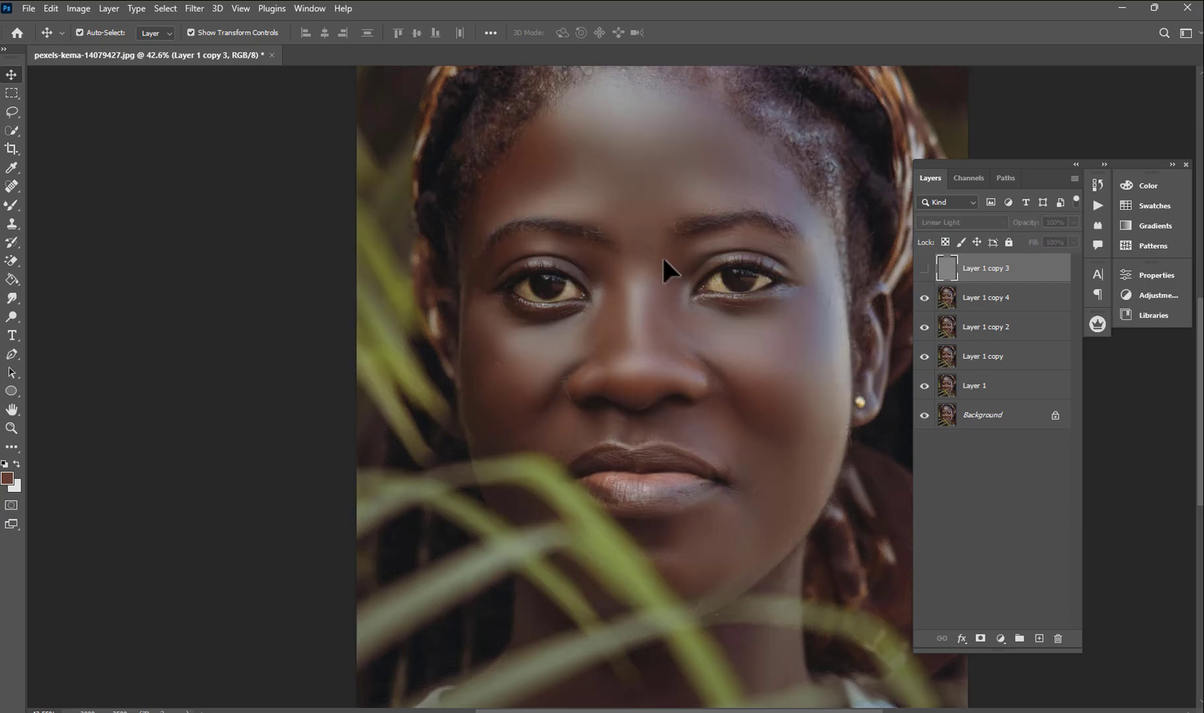
key(shift+alt+n)
key(ctrl+comma)
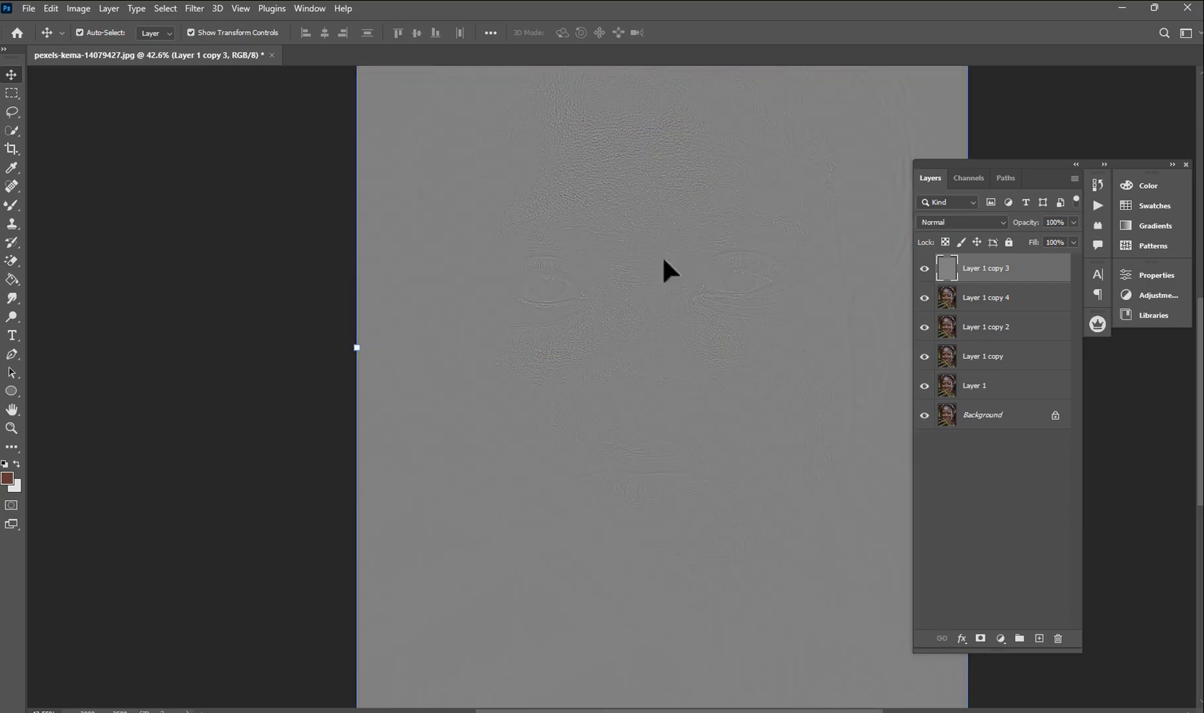
key(ctrl+z)
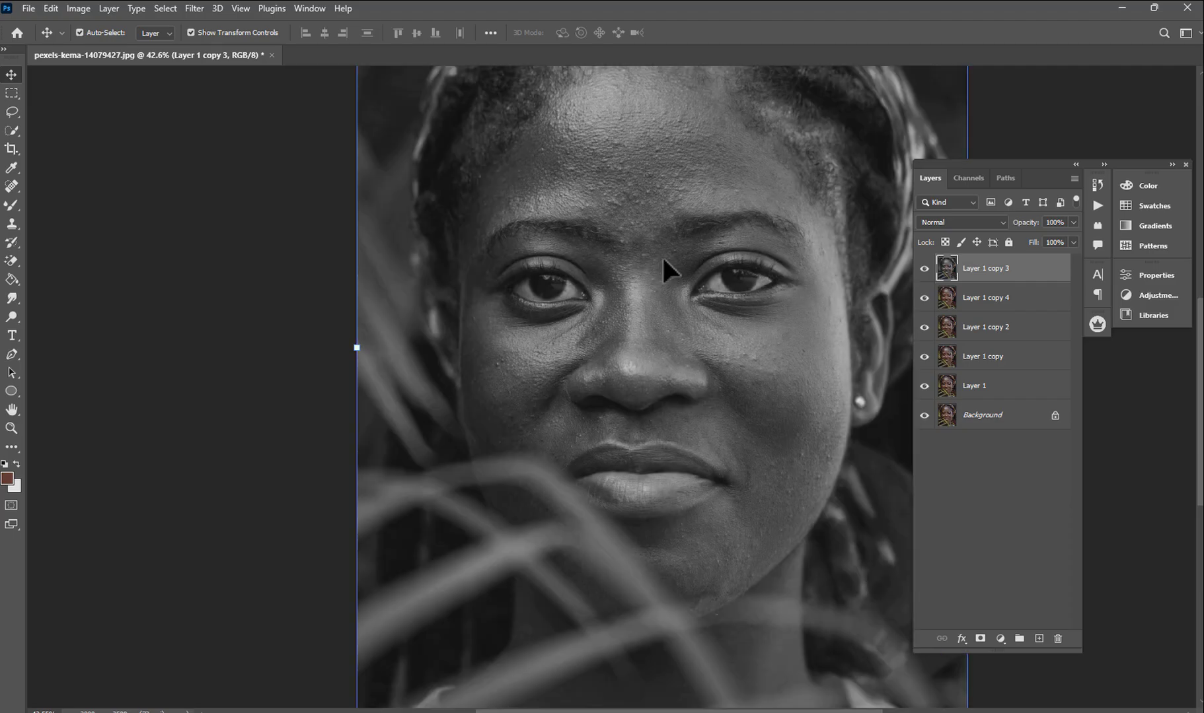
- Apply a High Pass filter with a radius of 3.0 pixels to Layer 1 copy 3
click(194, 8)
mouse_move(302, 317)
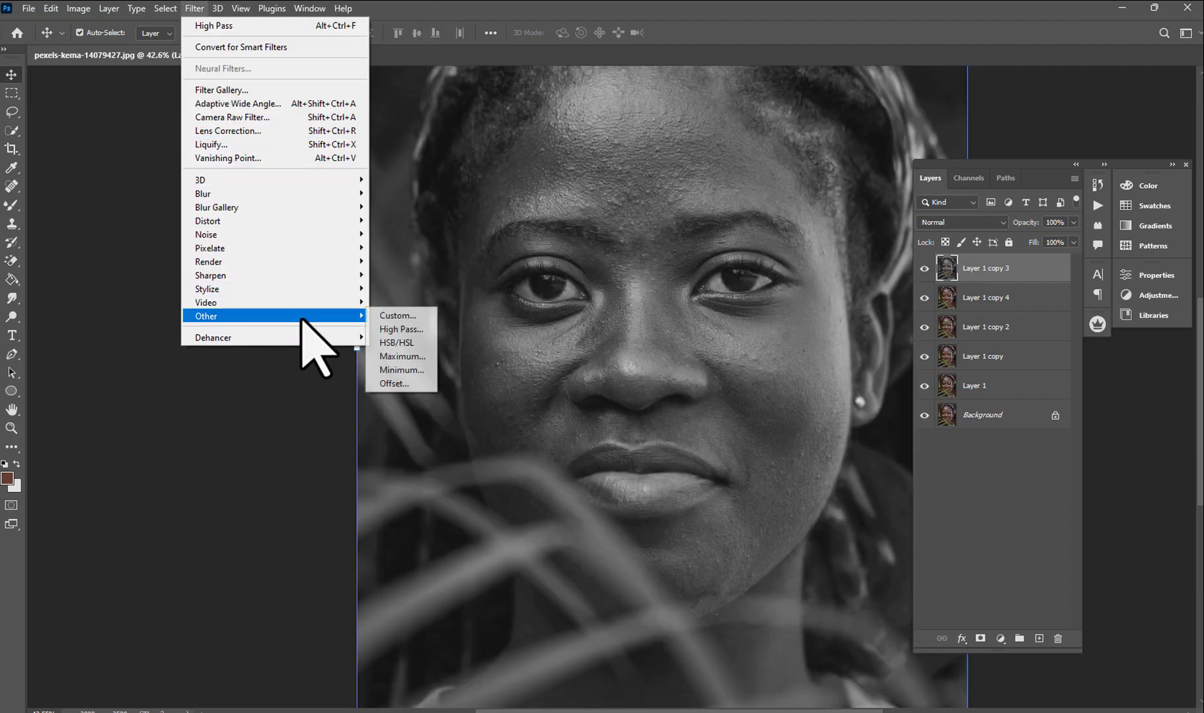
click(402, 329)
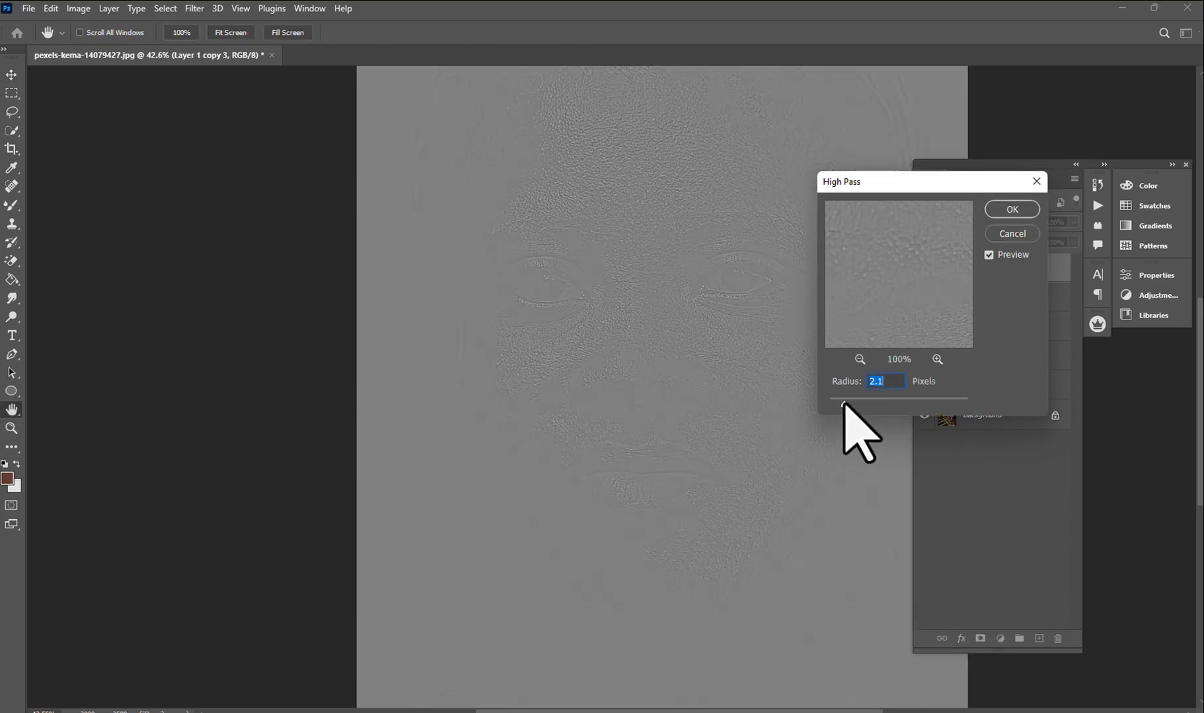
drag(847, 404, 847, 405)
drag(848, 404, 849, 406)
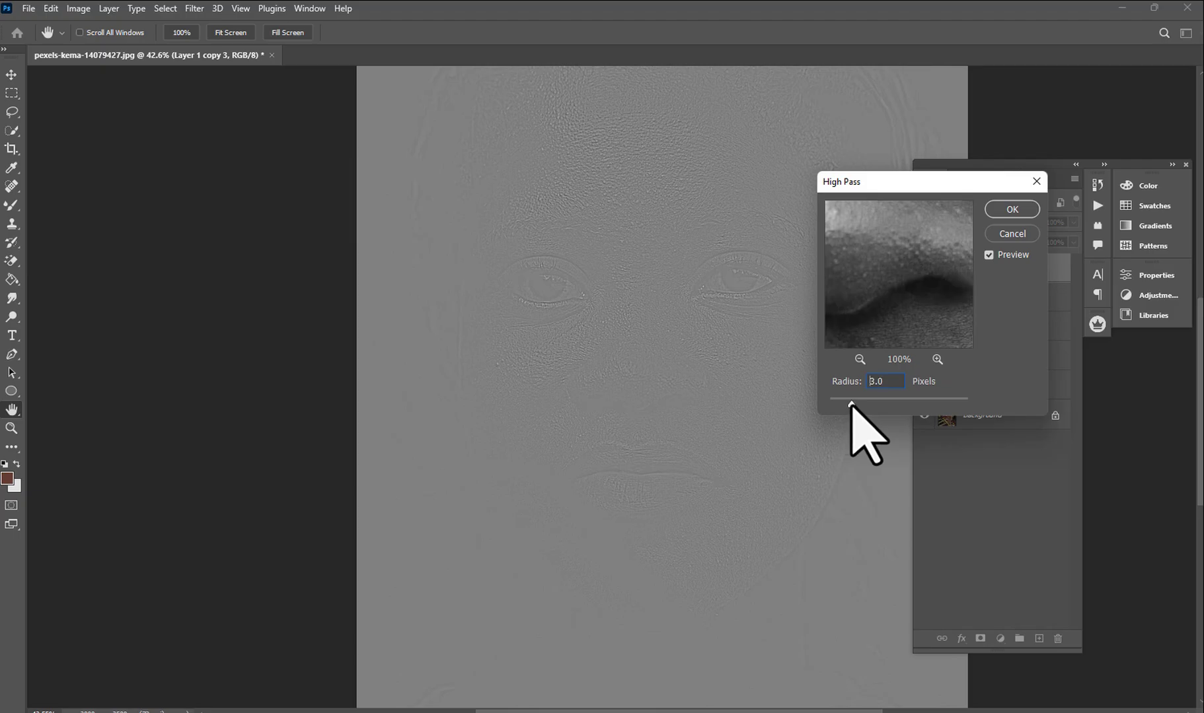
click(999, 211)
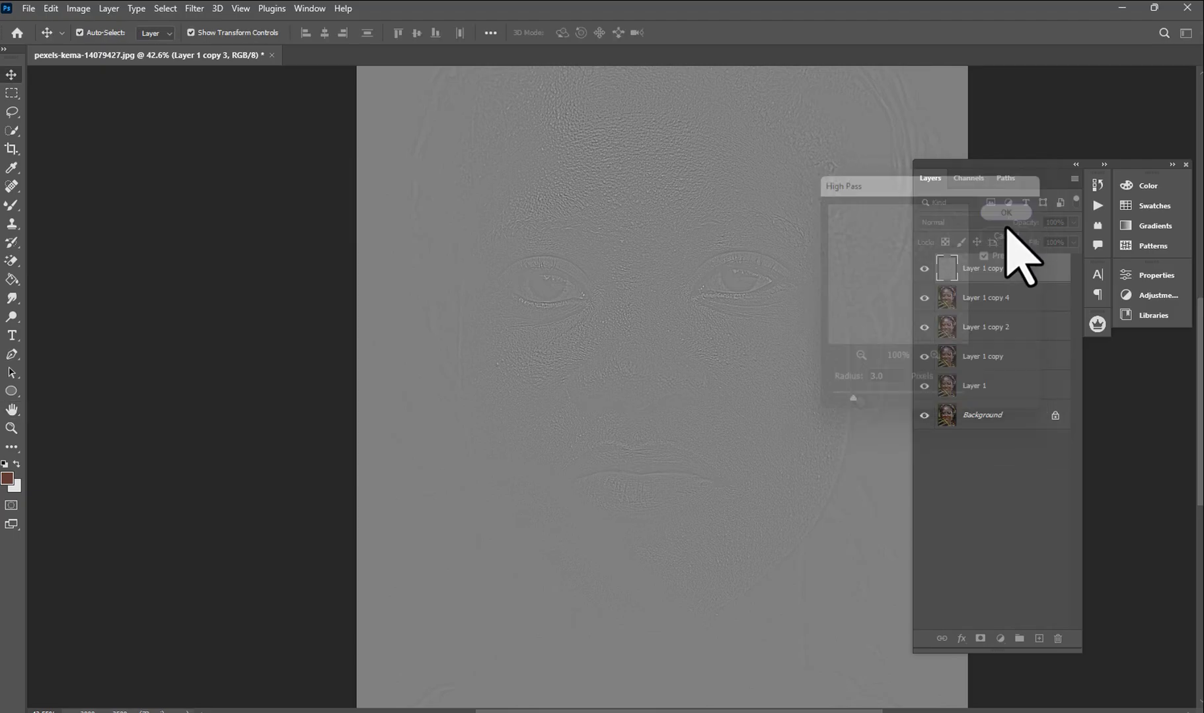
- Blend the High Pass layer in Linear Light mode and toggle its visibility to check the texture
click(962, 224)
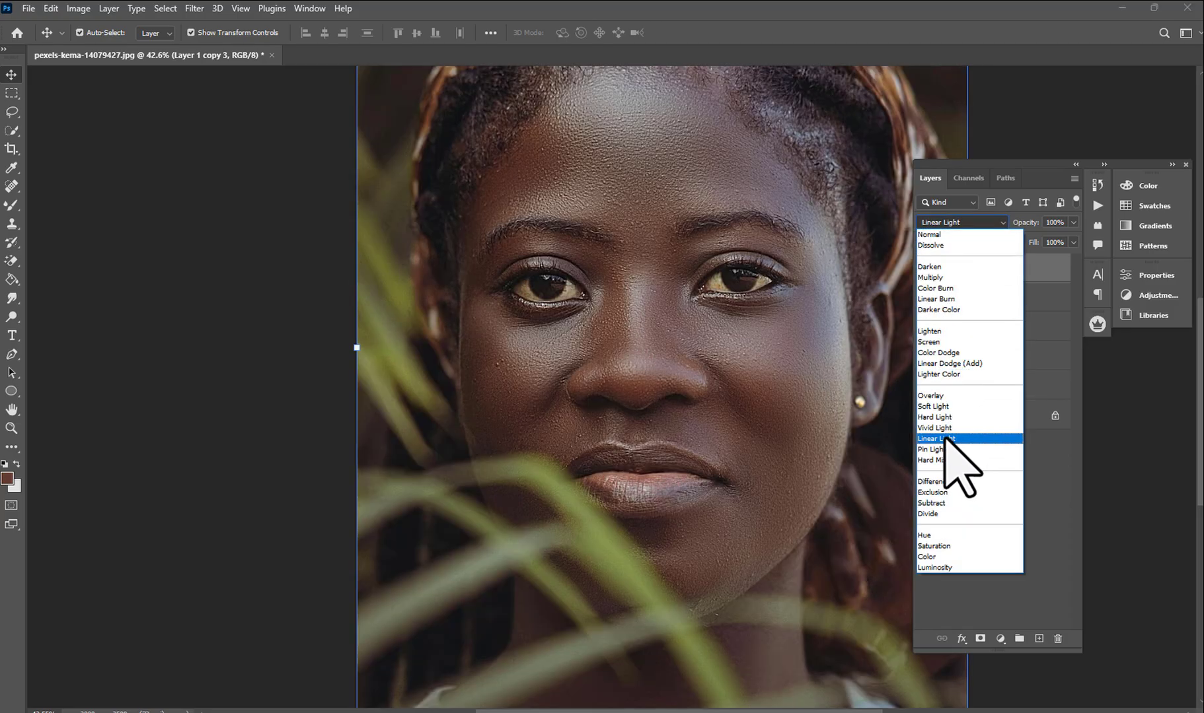
click(951, 438)
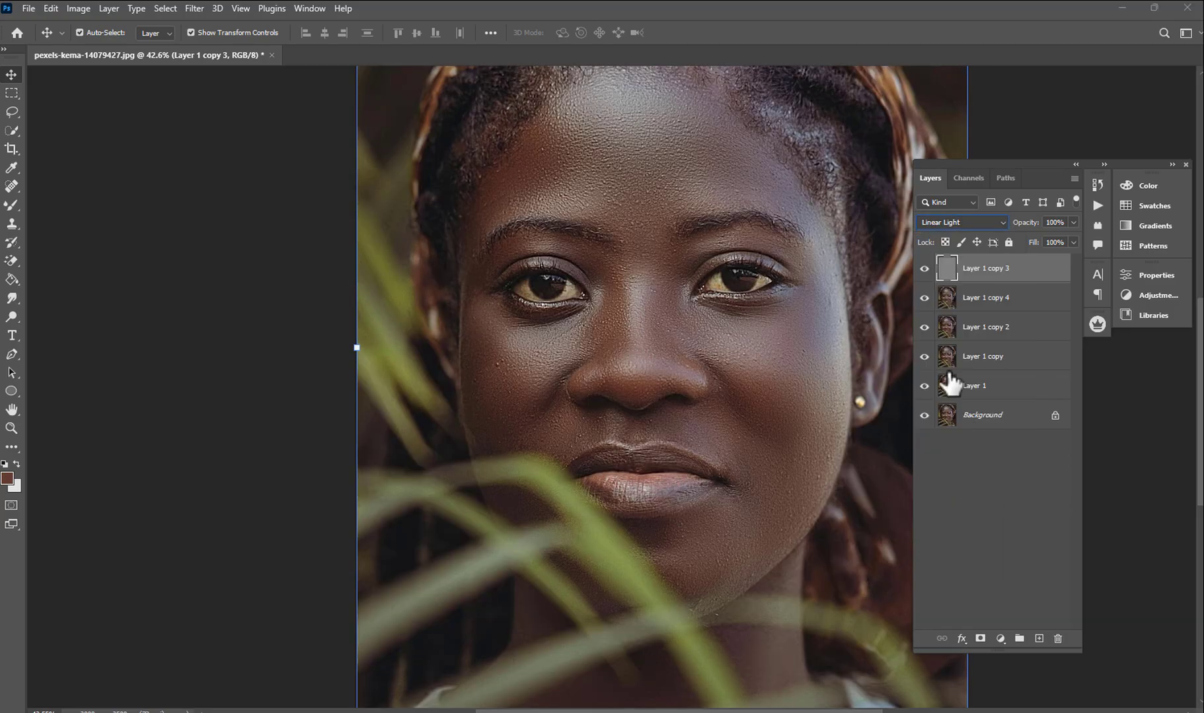
click(924, 269)
click(924, 268)
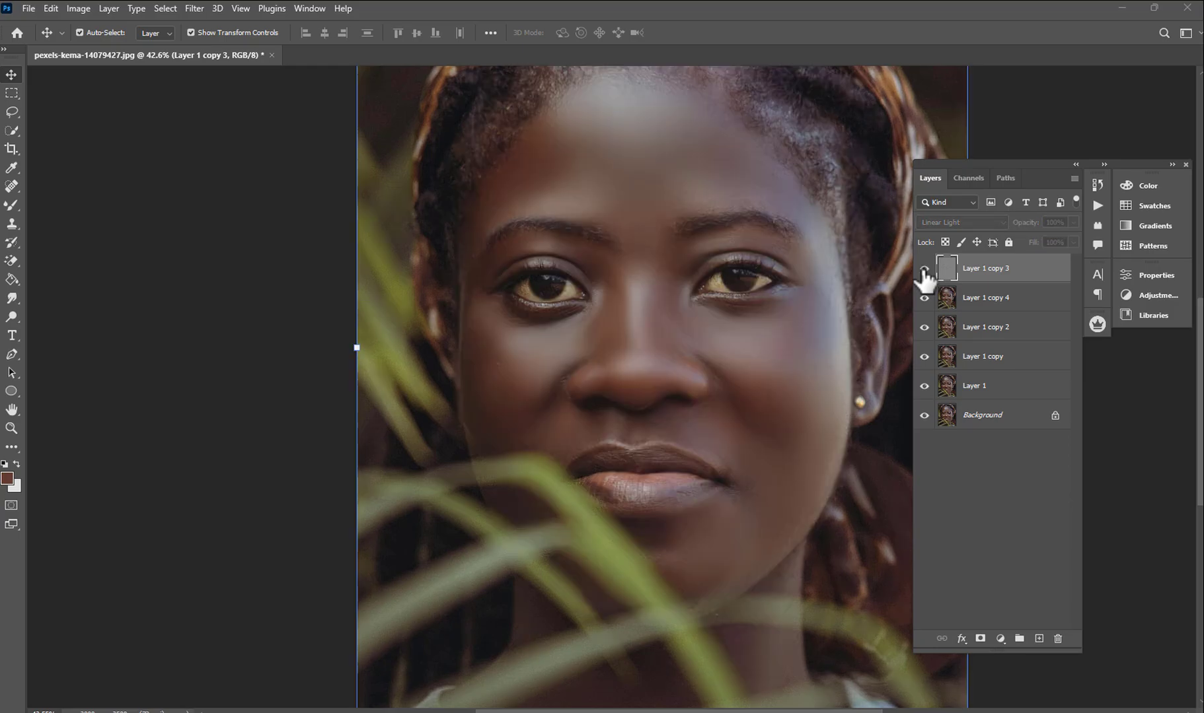
- Compare the retouched portrait with the unsmoothed skin by hiding and showing the upper retouching layers
scroll(606, 306, down, 2)
scroll(606, 304, down, 1)
scroll(595, 305, up, 4)
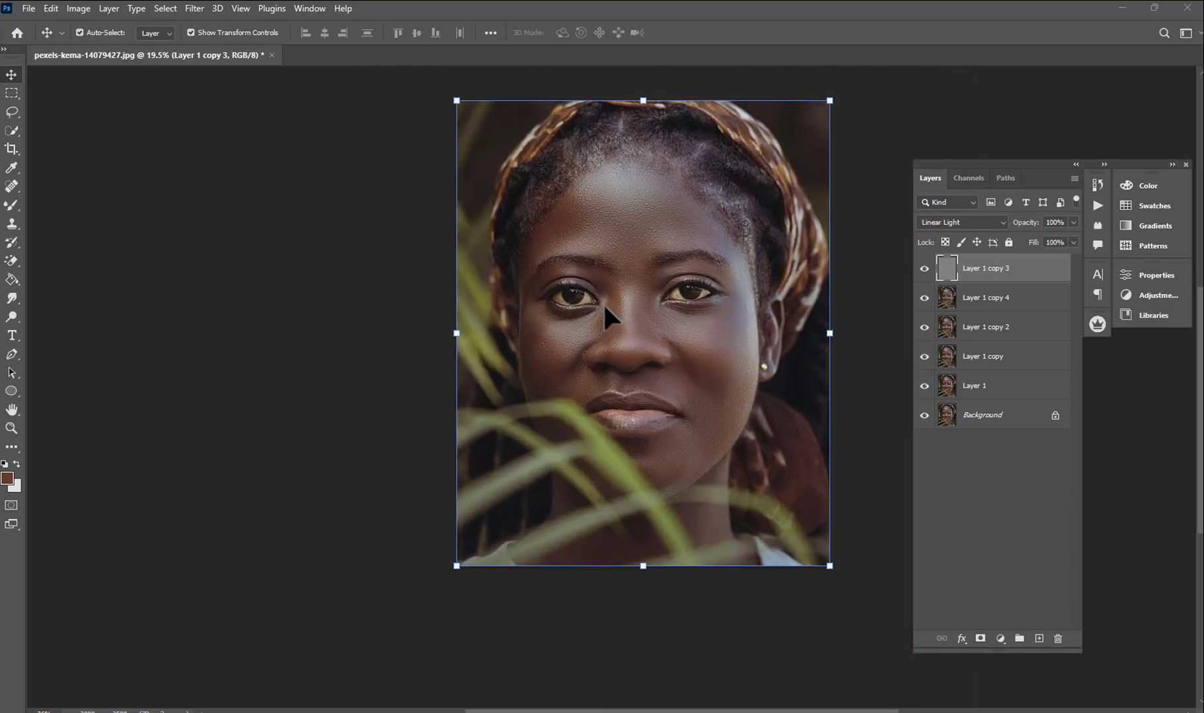
scroll(646, 299, down, 2)
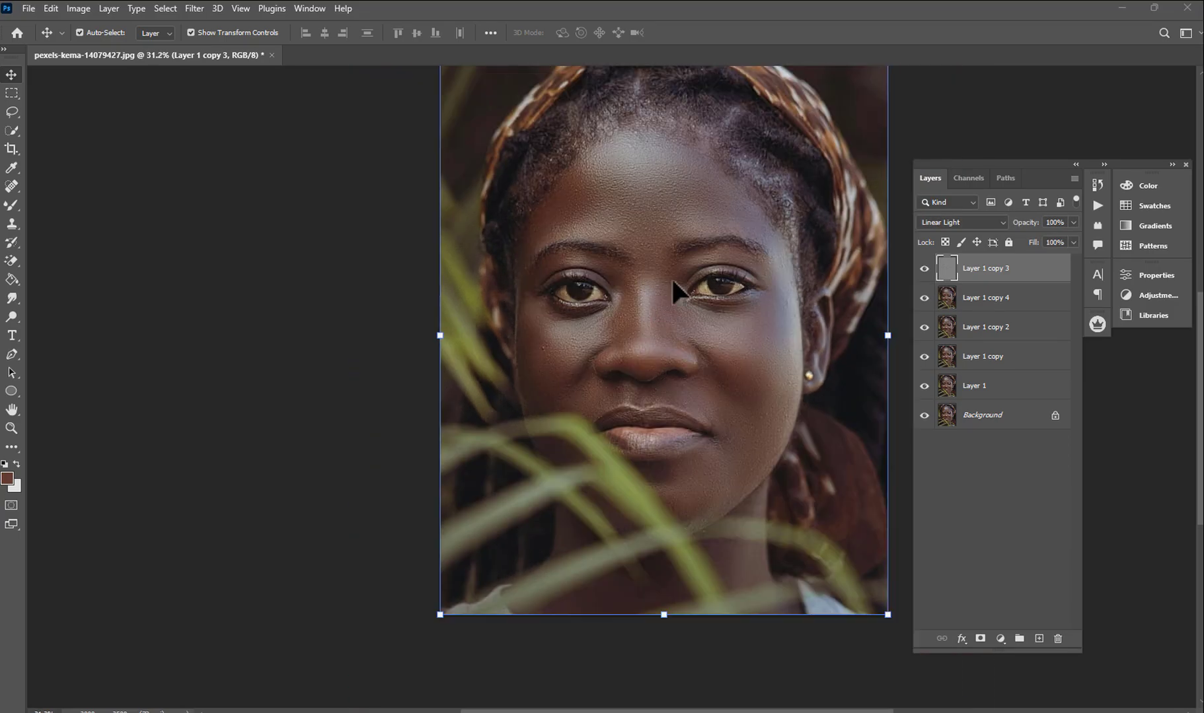
scroll(672, 282, up, 1)
drag(925, 269, 928, 337)
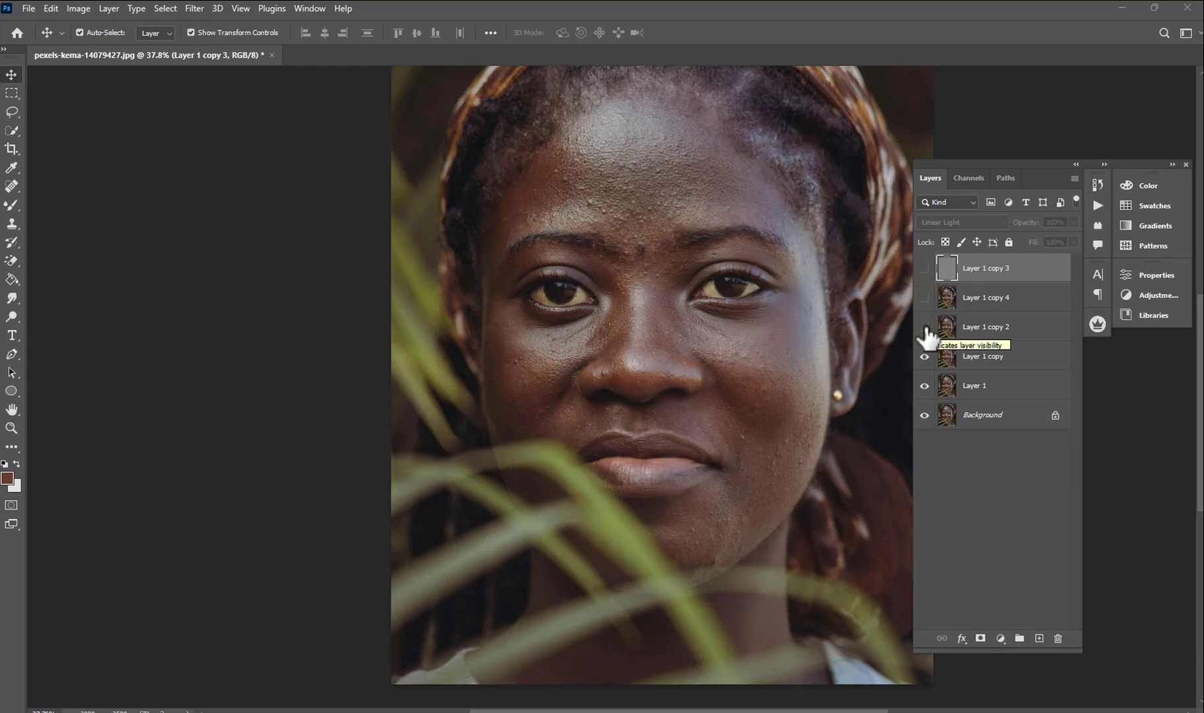
click(925, 276)
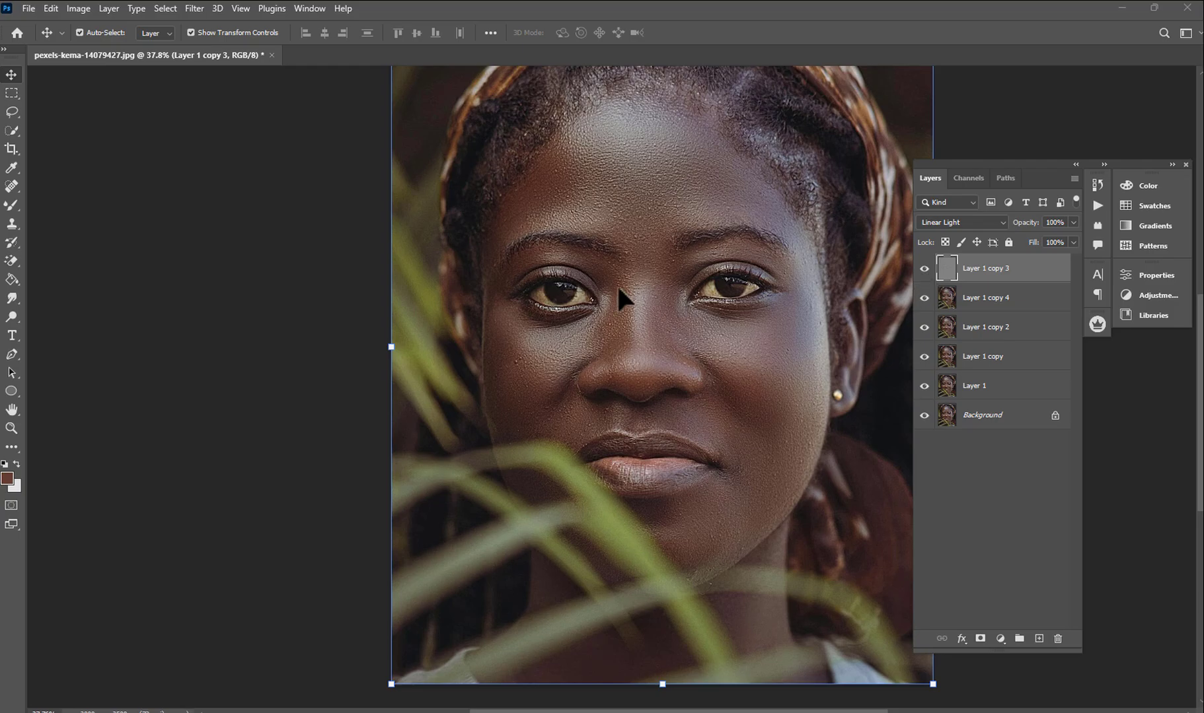
scroll(618, 286, down, 2)
scroll(677, 323, up, 1)
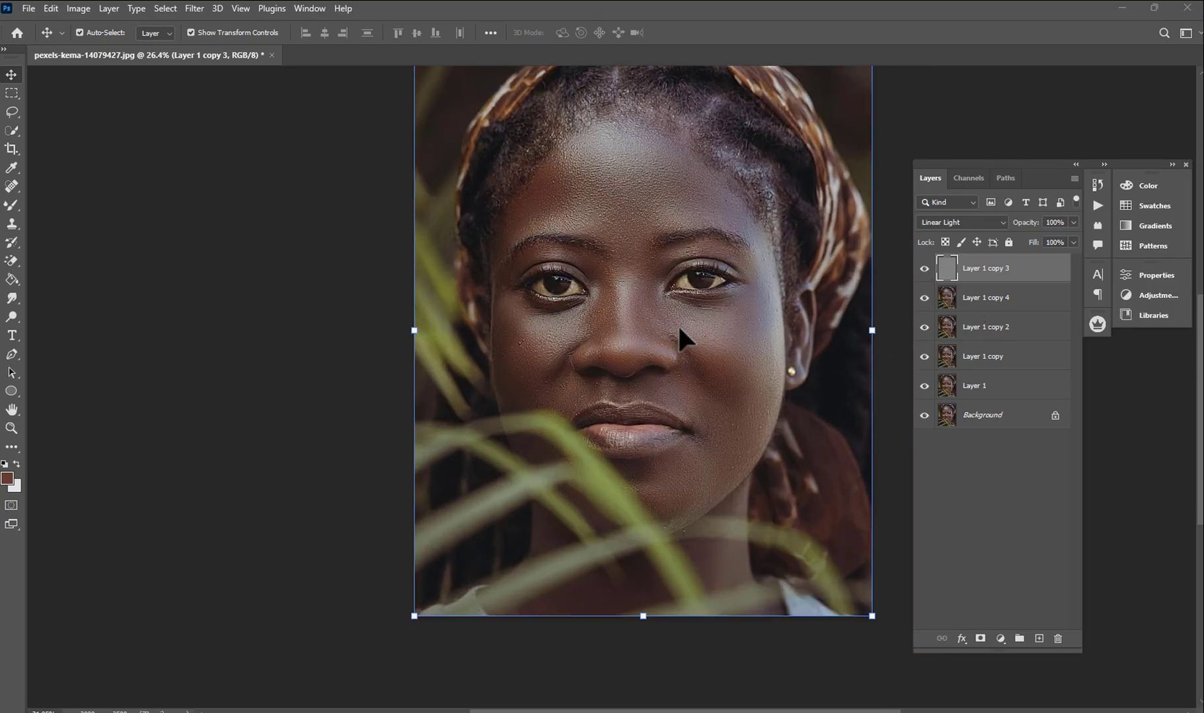
scroll(784, 329, up, 2)
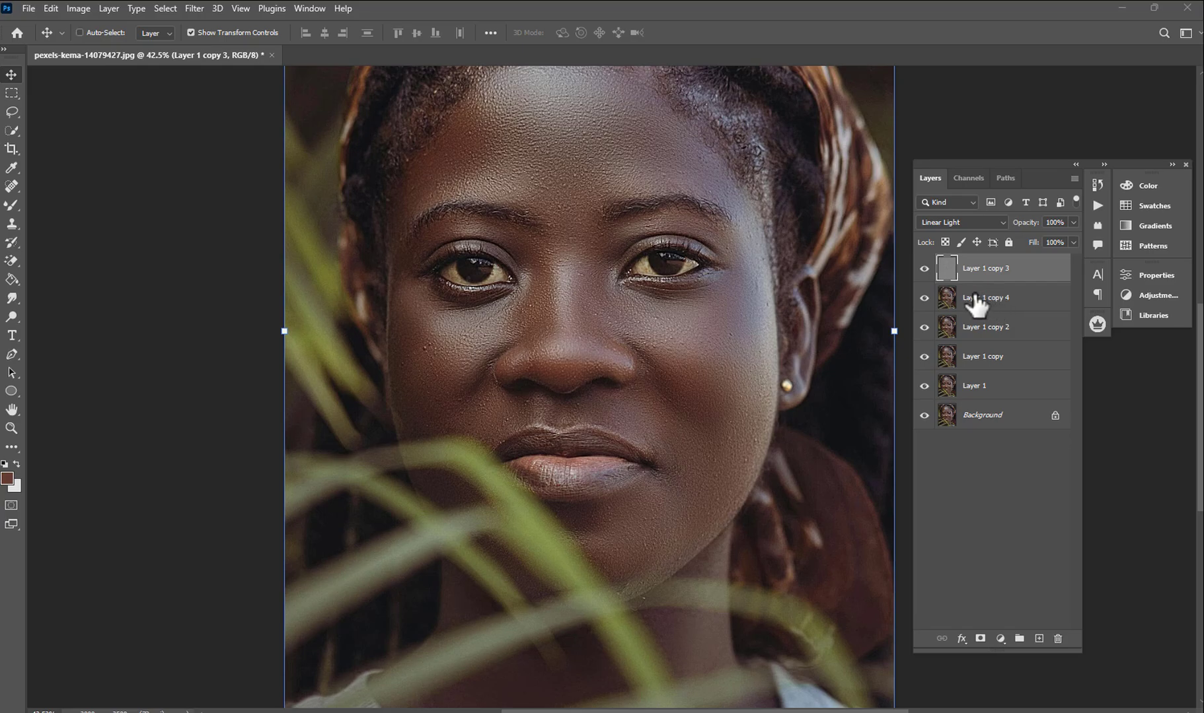
- Merge Layer 1 copy 3 with Layer 1 copy 4, toggle the merged layer to compare, and duplicate it
shift+click(976, 298)
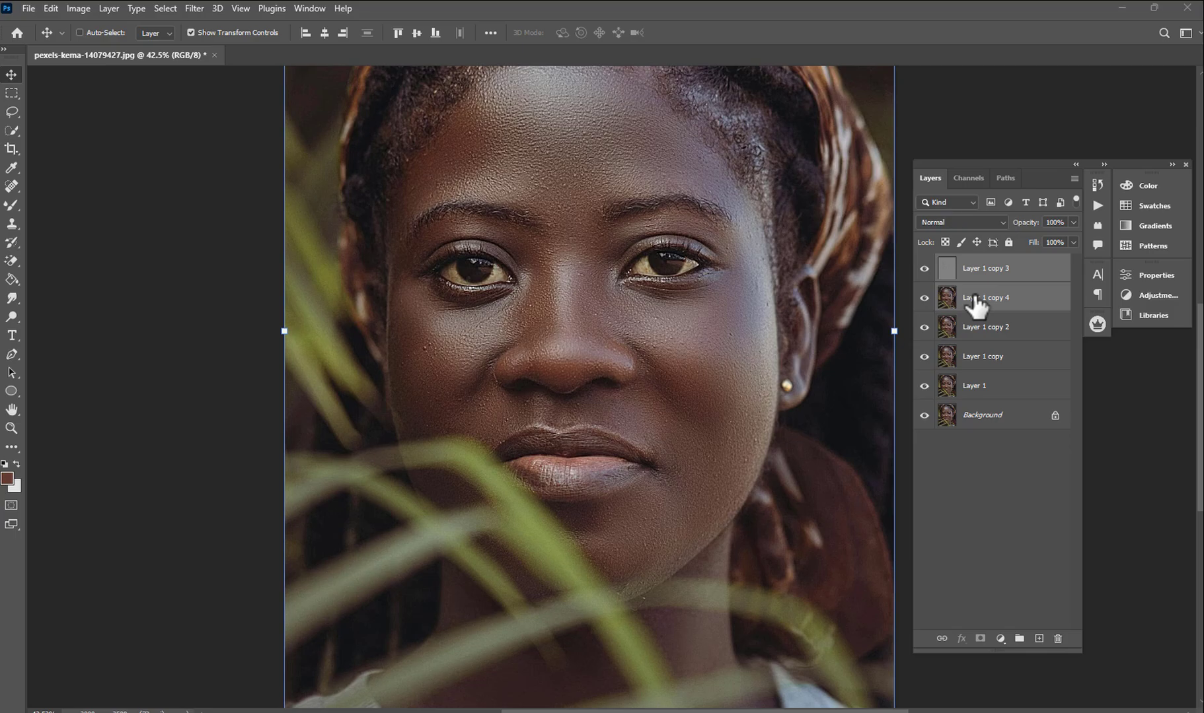
key(ctrl+e)
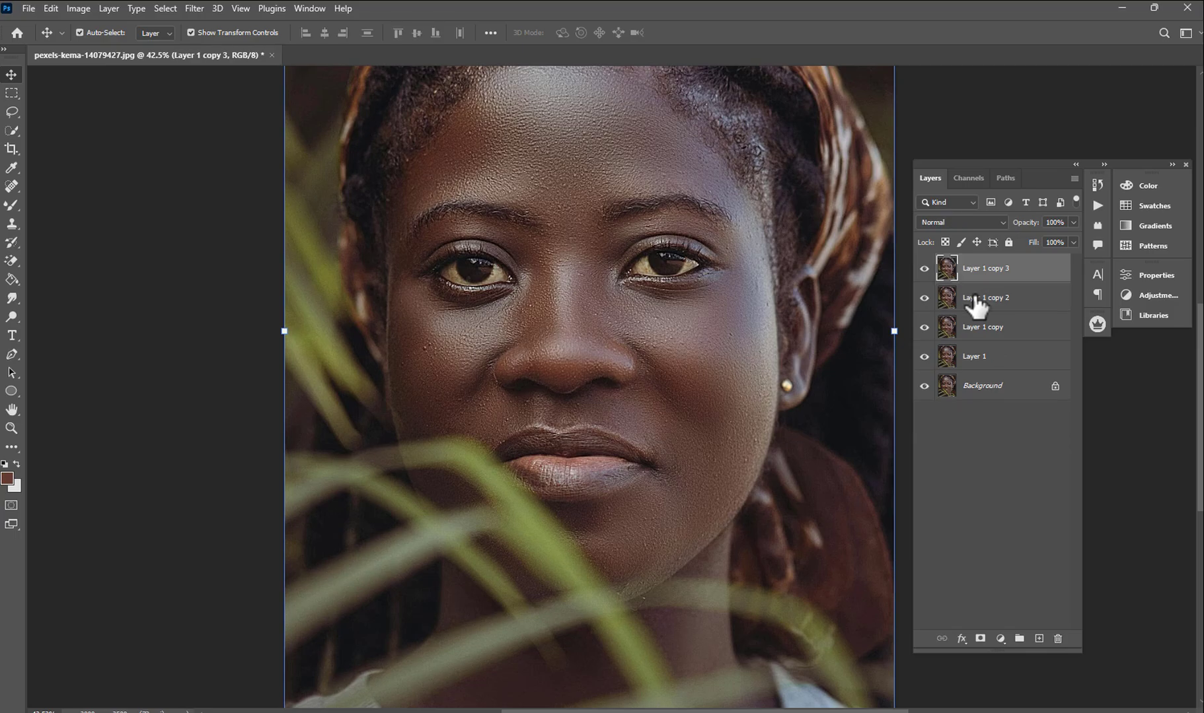
click(925, 269)
click(925, 268)
key(ctrl+j)
scroll(524, 287, down, 4)
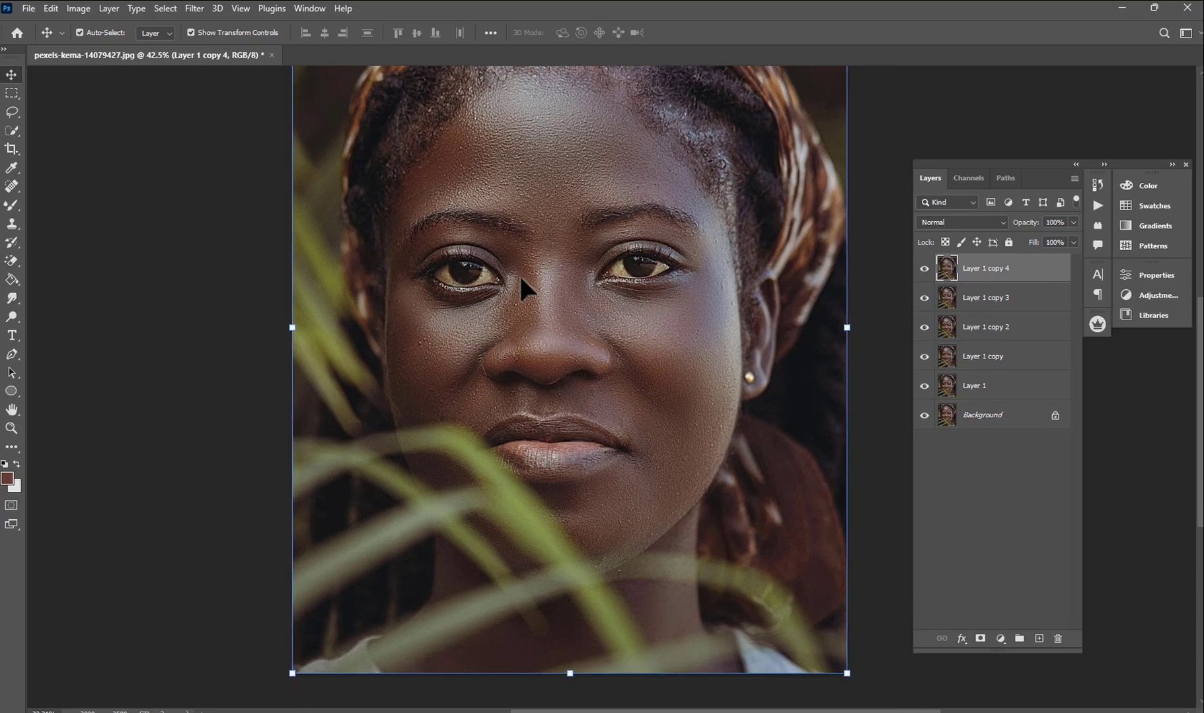
- Outline the eye on the left side of the face with the Lasso tool and copy it to a new layer
scroll(479, 290, up, 4)
scroll(738, 275, up, 5)
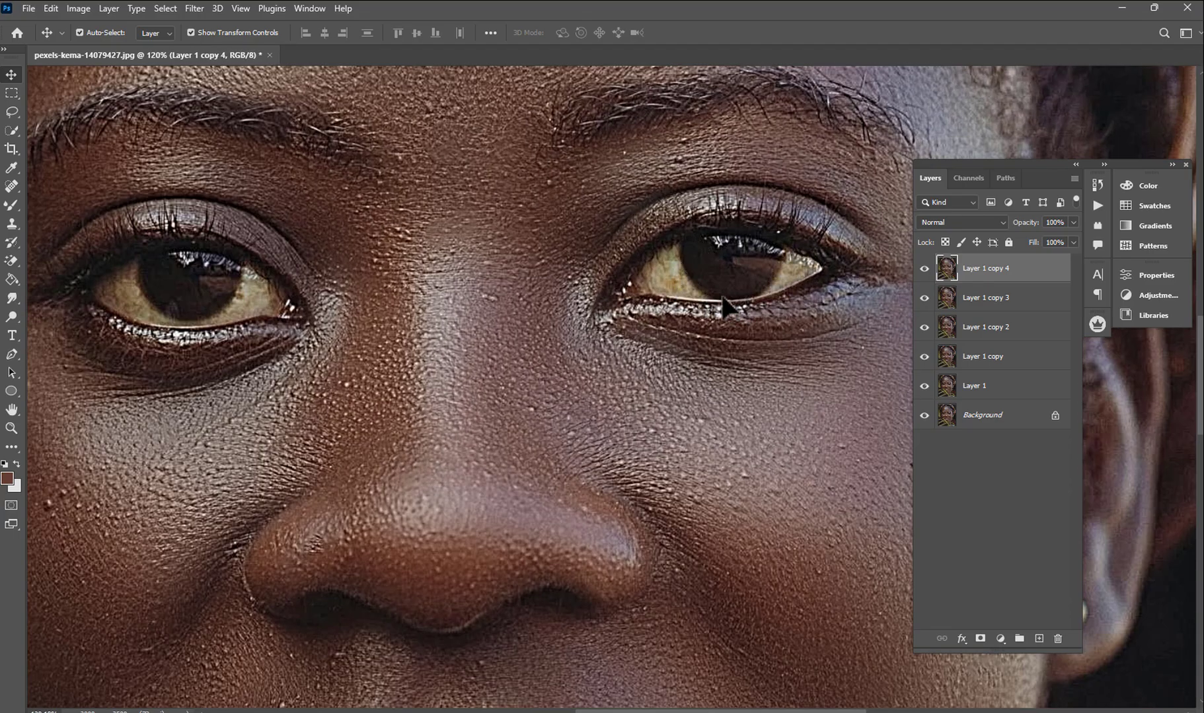
scroll(726, 305, down, 2)
scroll(375, 316, up, 4)
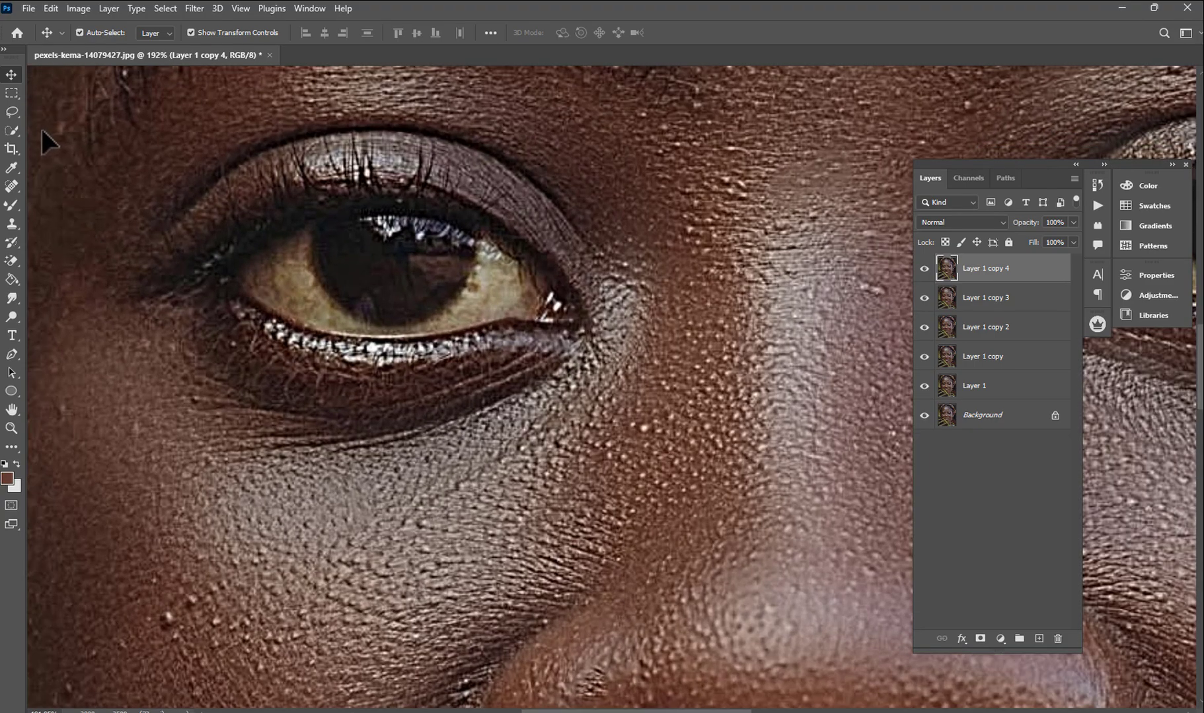
click(18, 114)
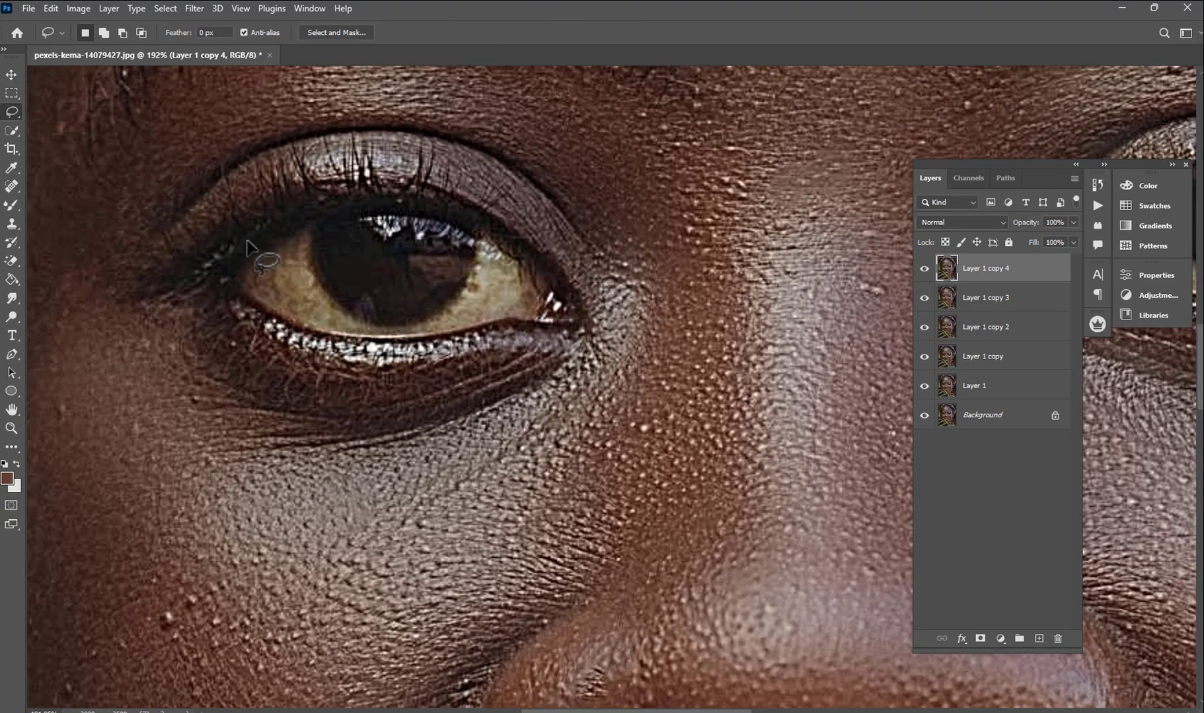
mouse_move(237, 246)
mouse_down()
mouse_move(405, 196)
mouse_move(238, 246)
mouse_up()
right_click(16, 119)
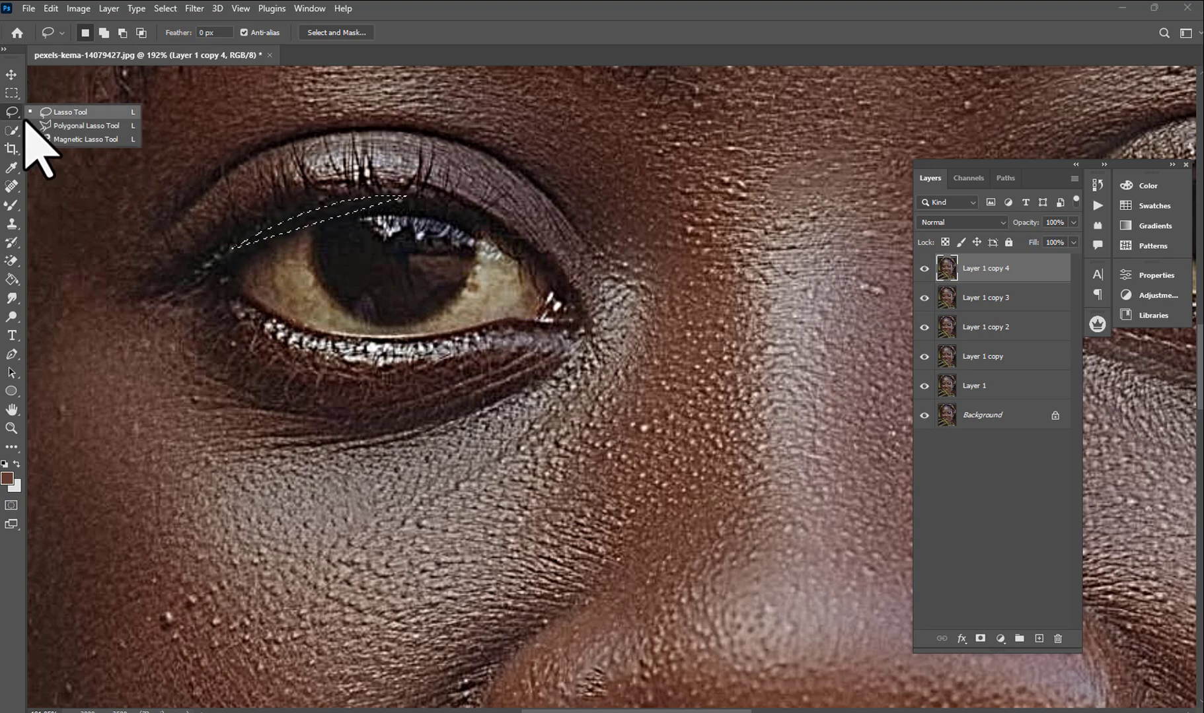
click(66, 113)
mouse_move(203, 267)
mouse_down()
mouse_move(317, 212)
mouse_move(485, 232)
mouse_move(574, 330)
mouse_up()
mouse_move(473, 332)
mouse_down()
mouse_move(357, 341)
mouse_move(281, 331)
mouse_move(227, 306)
mouse_up()
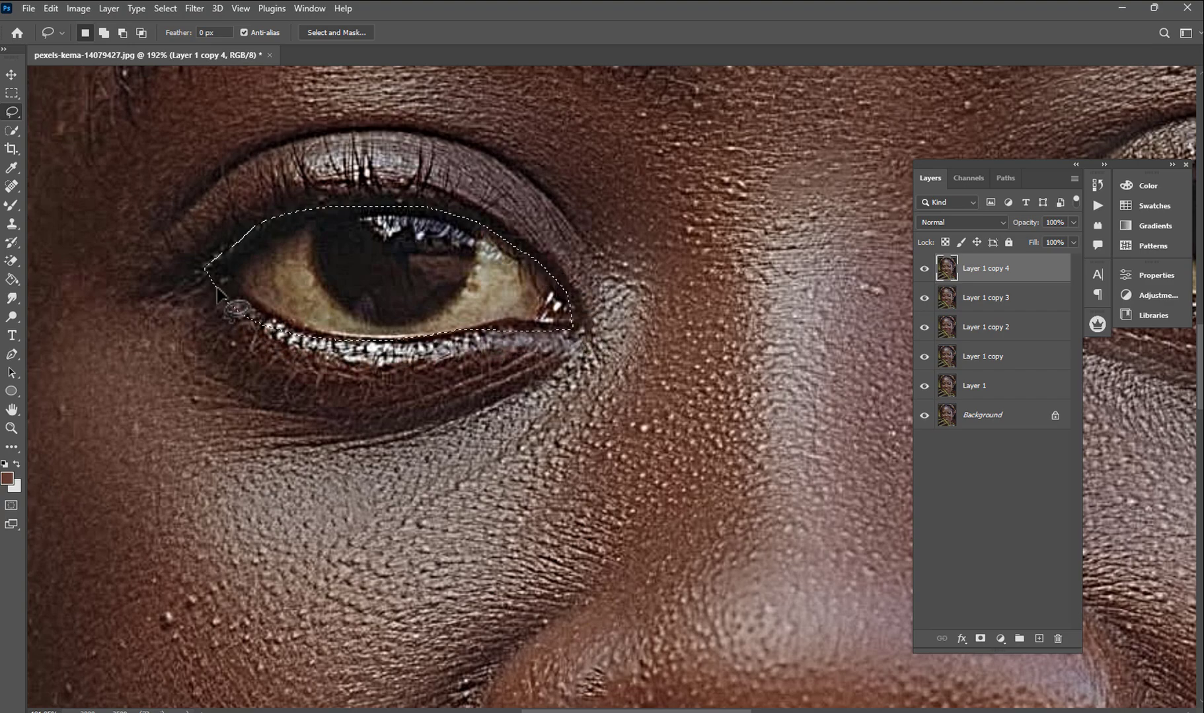
key(ctrl+j)
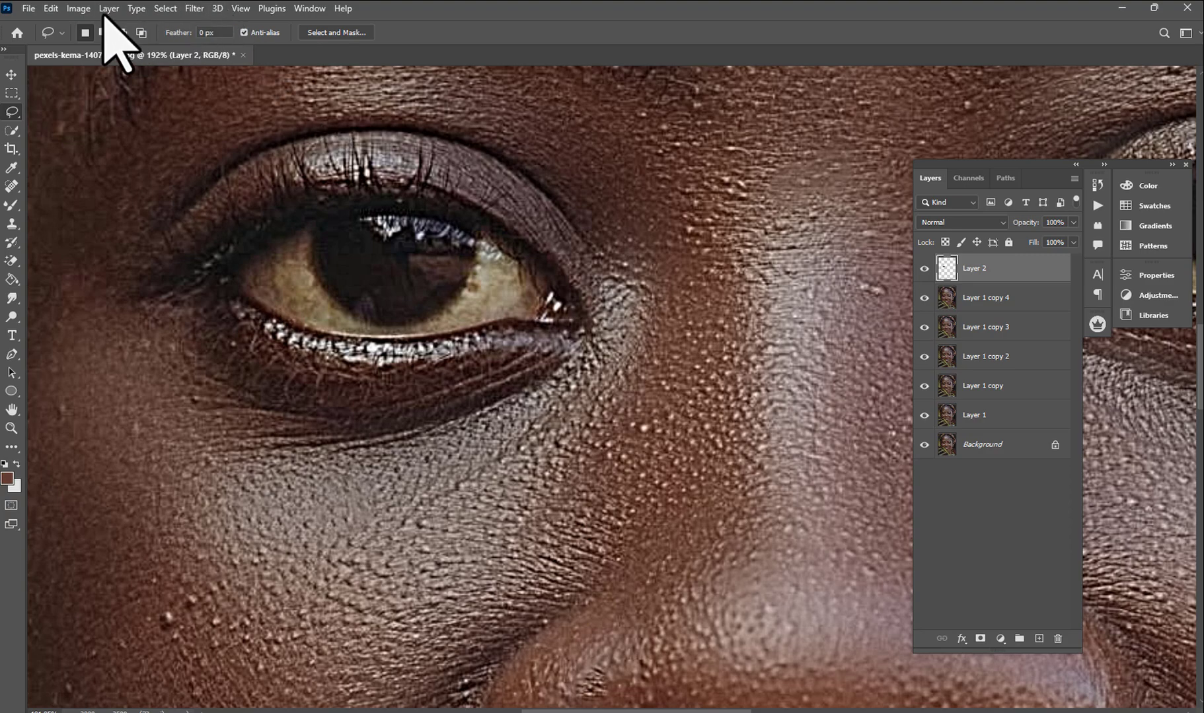
- Desaturate the copied eye on Layer 2 with a Black & White adjustment at the Default preset
click(79, 9)
mouse_move(98, 45)
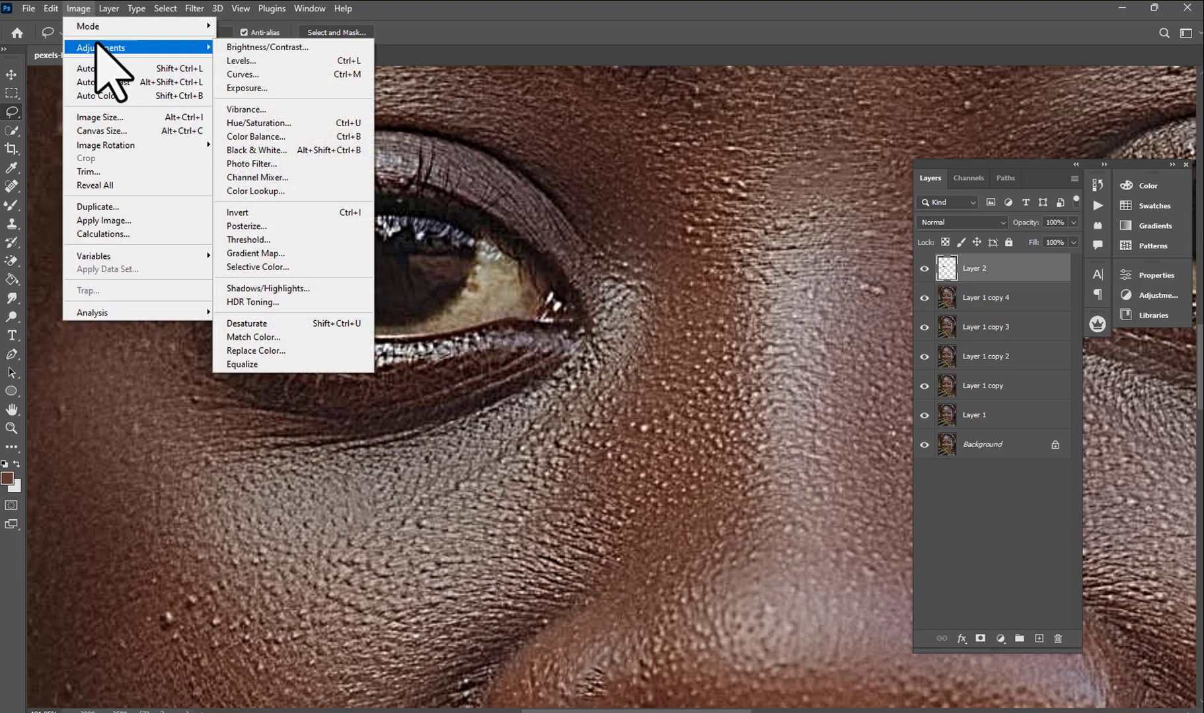
click(269, 151)
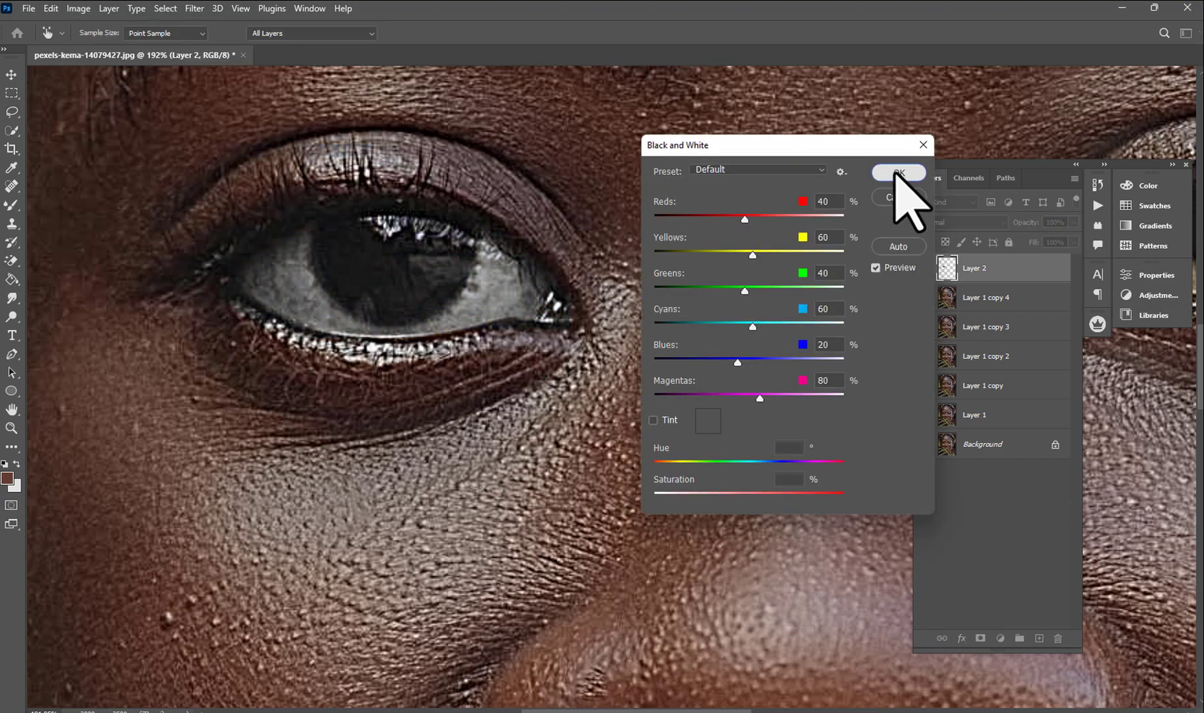
click(899, 173)
- Erase the grey over the iris on Layer 2 with a smaller Eraser and raise its opacity to 100%
click(12, 260)
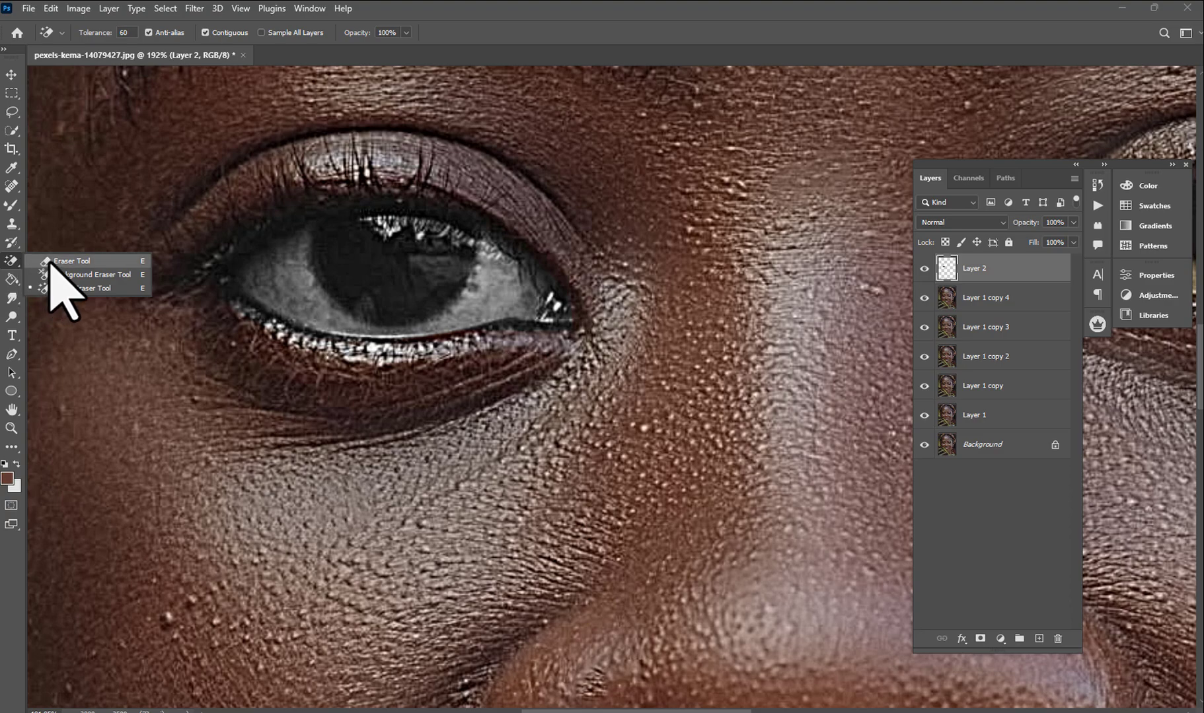
click(52, 261)
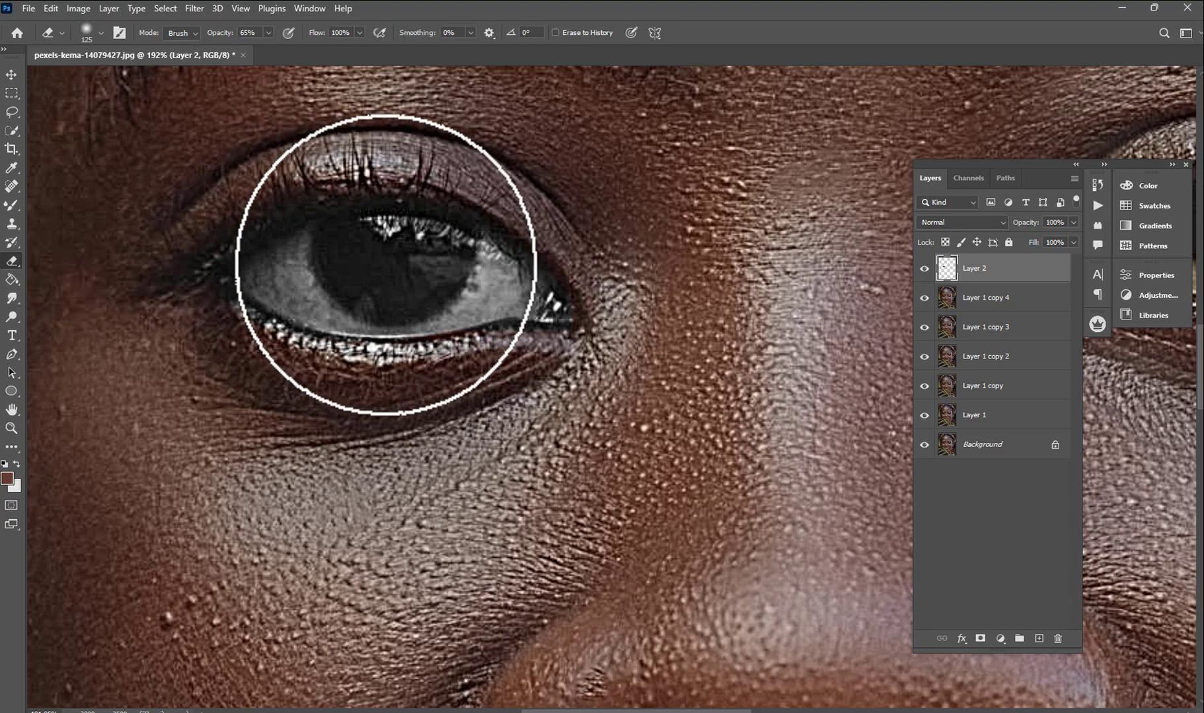
key(bracketleft)
key(bracketleft)
drag(396, 235, 411, 263)
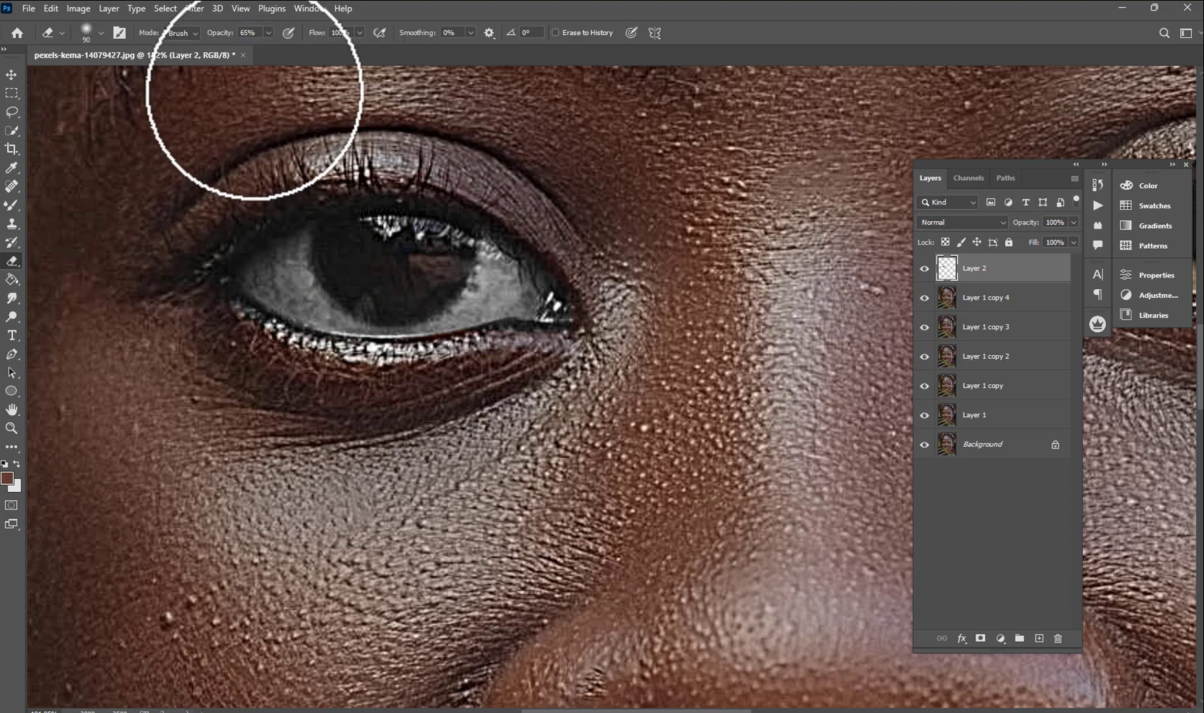
click(268, 32)
drag(270, 47, 336, 29)
- Reduce the eraser to 50 px, check its hardness, and erase the grey around the iris and the eye's inner corner
key(bracketleft)
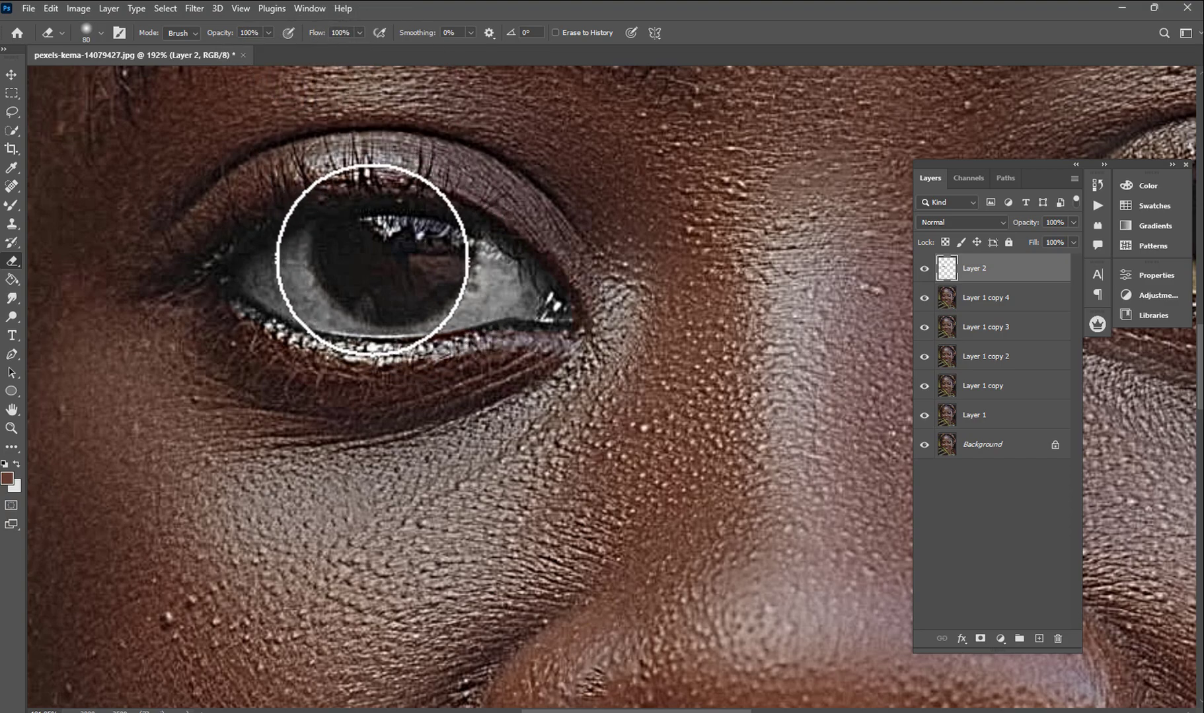
key(bracketleft)
key(bracketleft)
key(bracketleft)
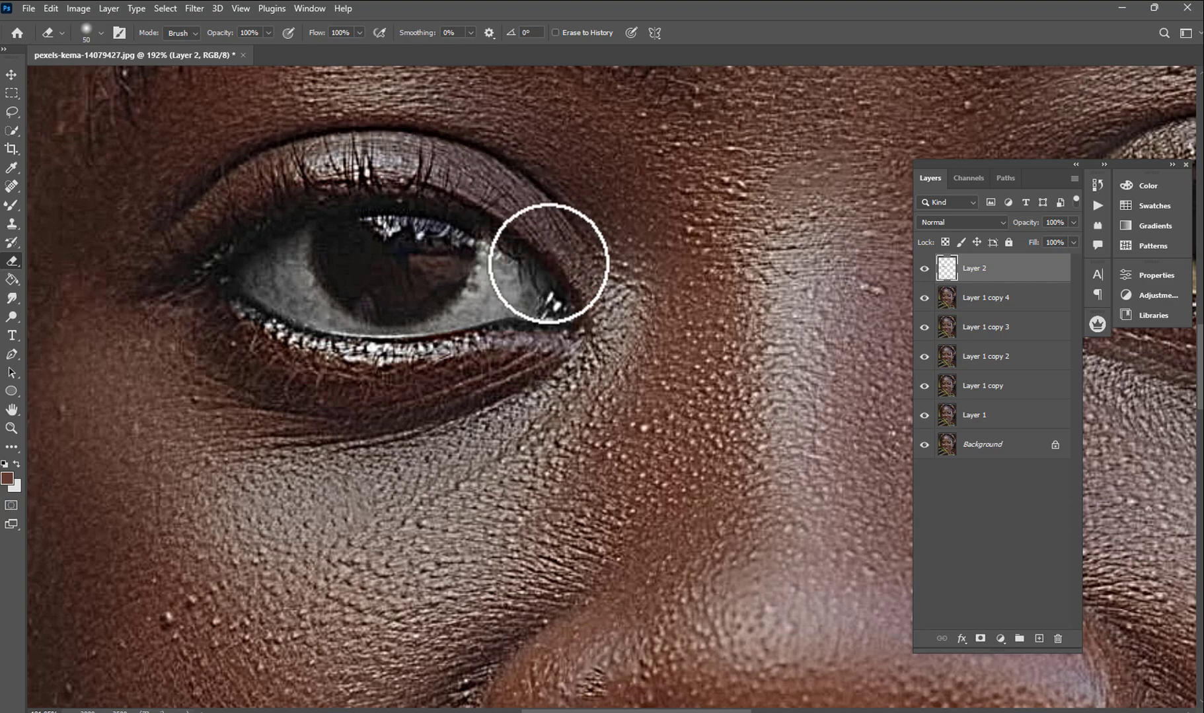
click(94, 36)
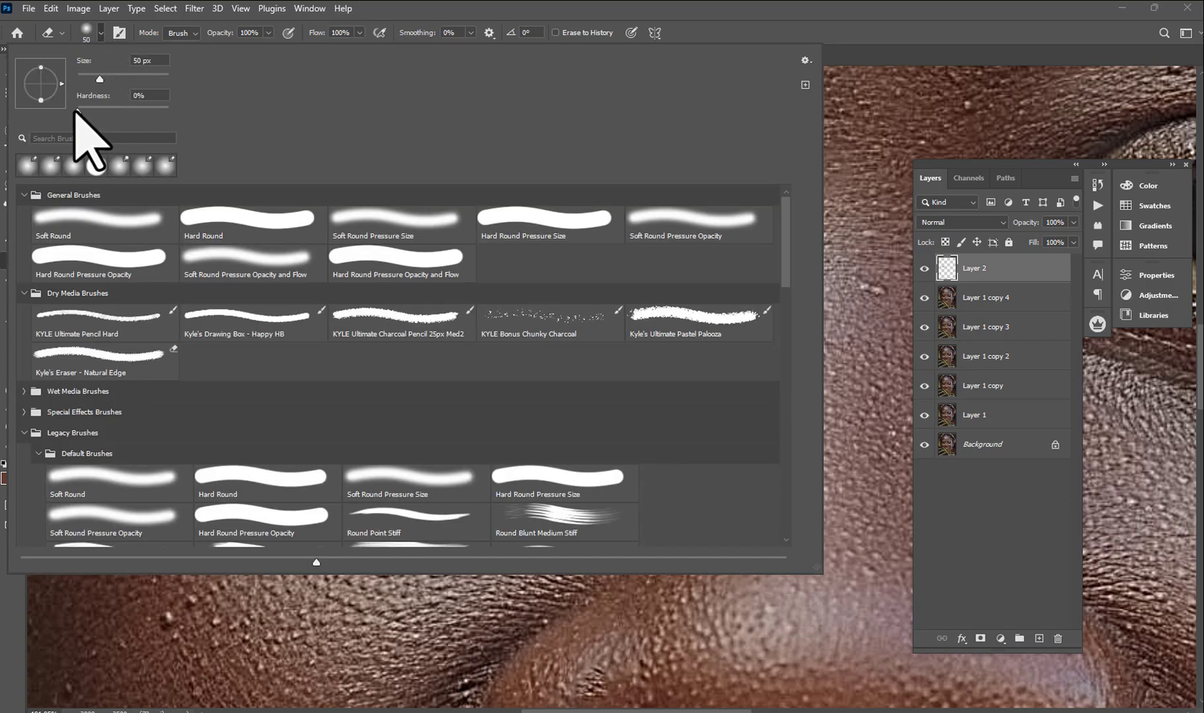
click(850, 49)
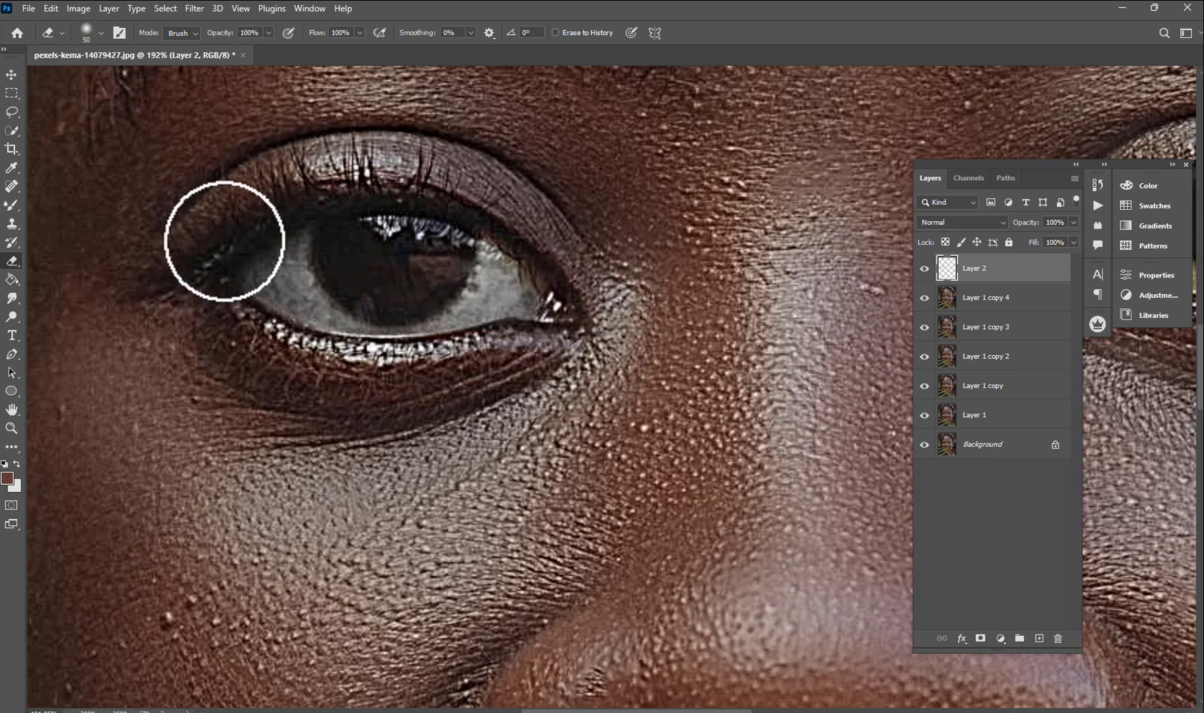
- Compare the whitened eye with the original by toggling the visibility of Layer 2
scroll(273, 264, down, 2)
scroll(346, 283, down, 3)
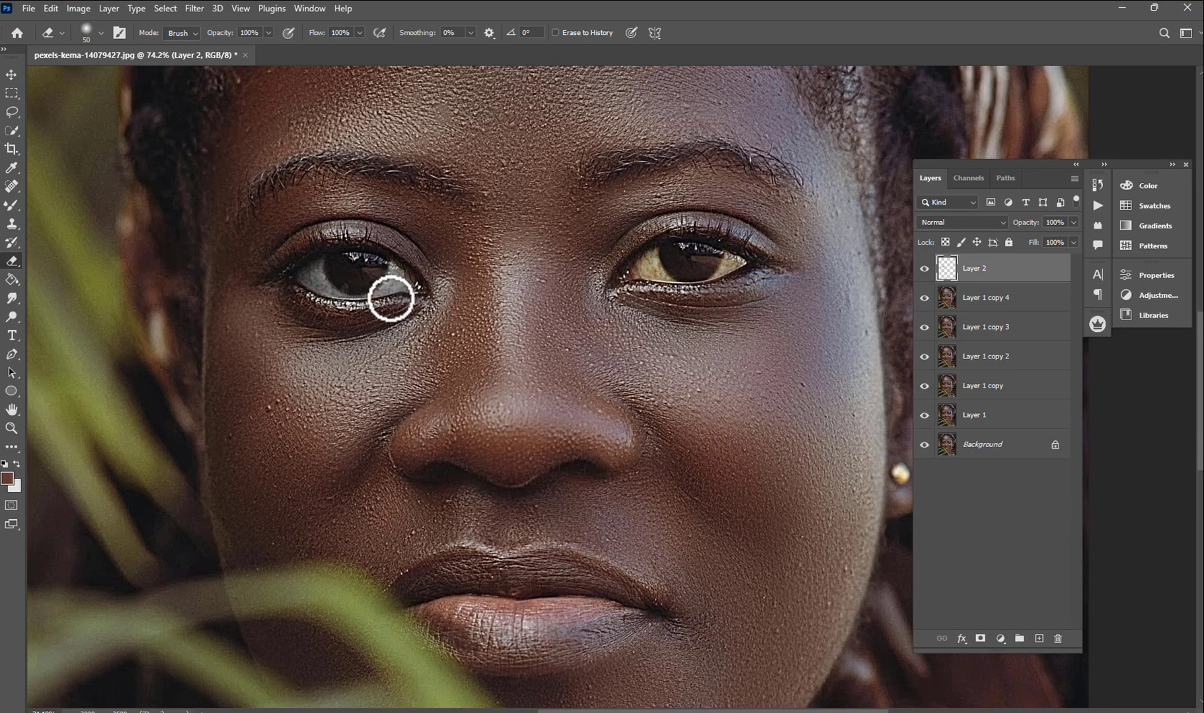
click(925, 269)
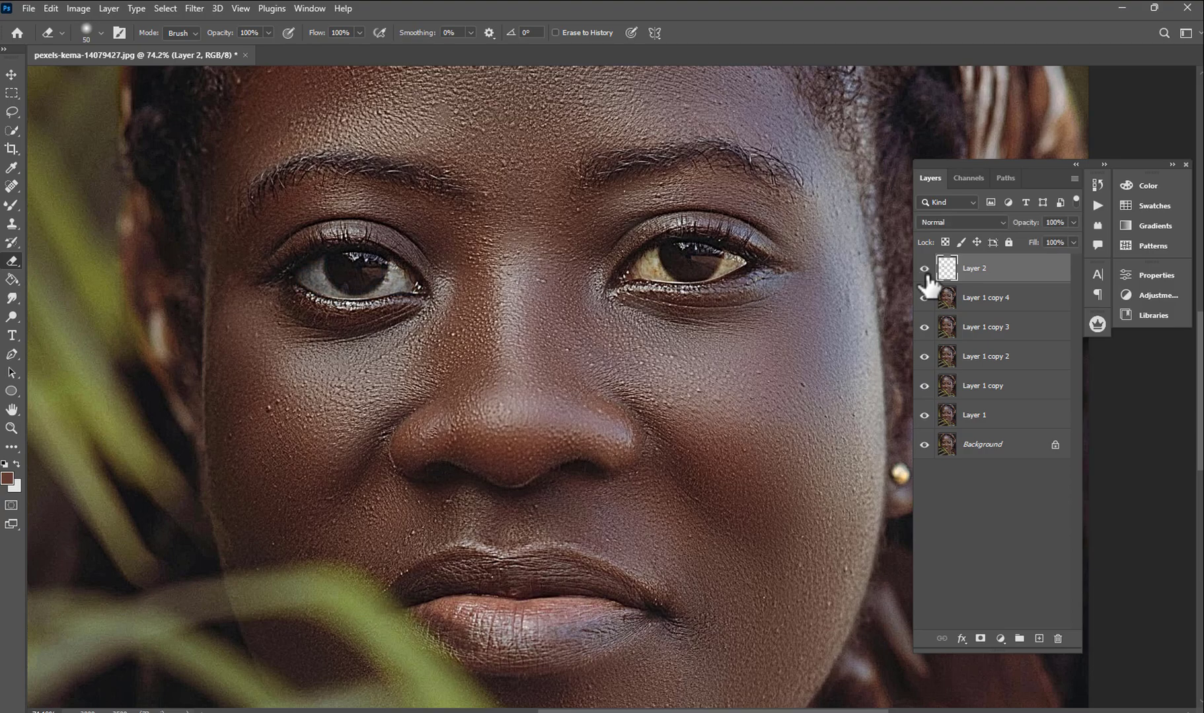
- Outline the eye on the right side of the face on Layer 1 copy 4 with the Lasso tool and copy it to a new layer
scroll(691, 272, up, 3)
click(961, 300)
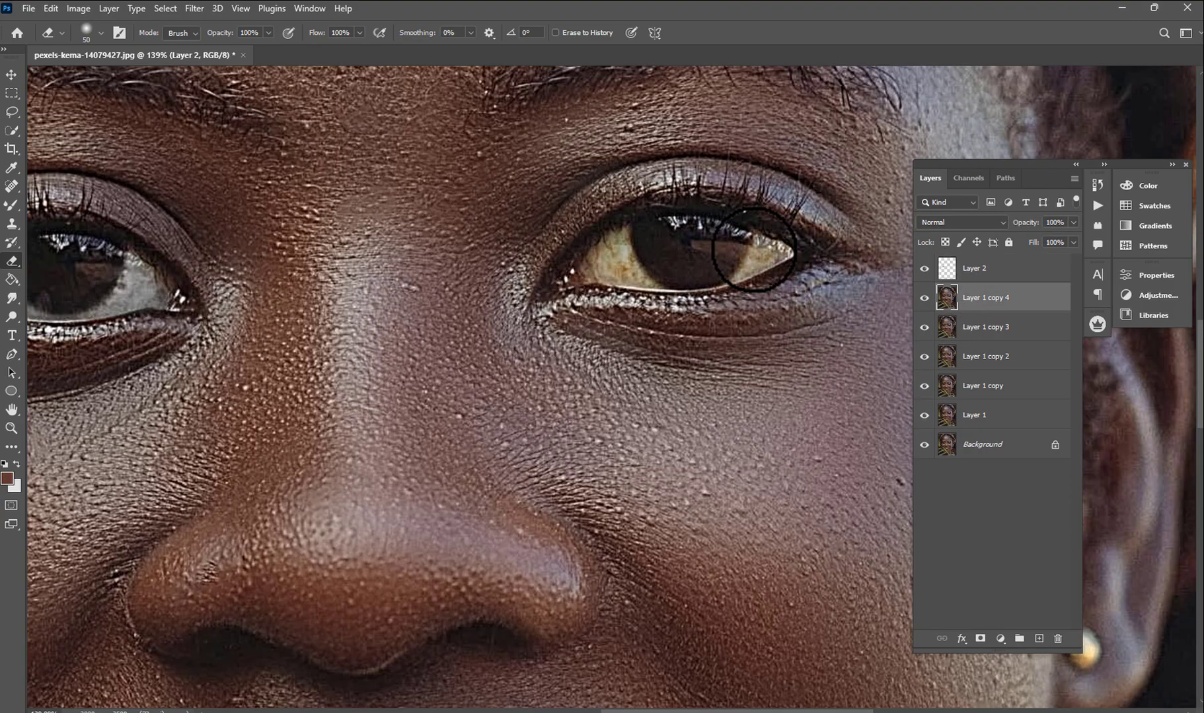
click(12, 112)
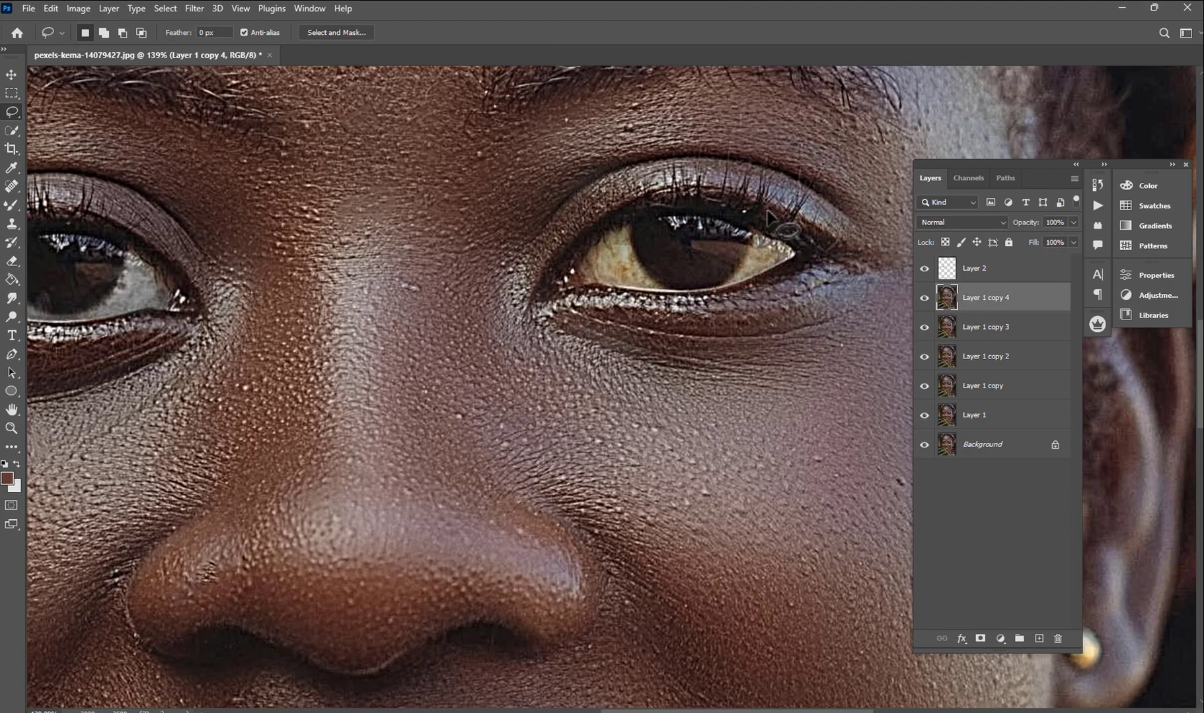
drag(682, 198, 809, 267)
mouse_move(541, 306)
mouse_down()
mouse_move(556, 260)
mouse_move(631, 212)
mouse_move(678, 212)
mouse_up()
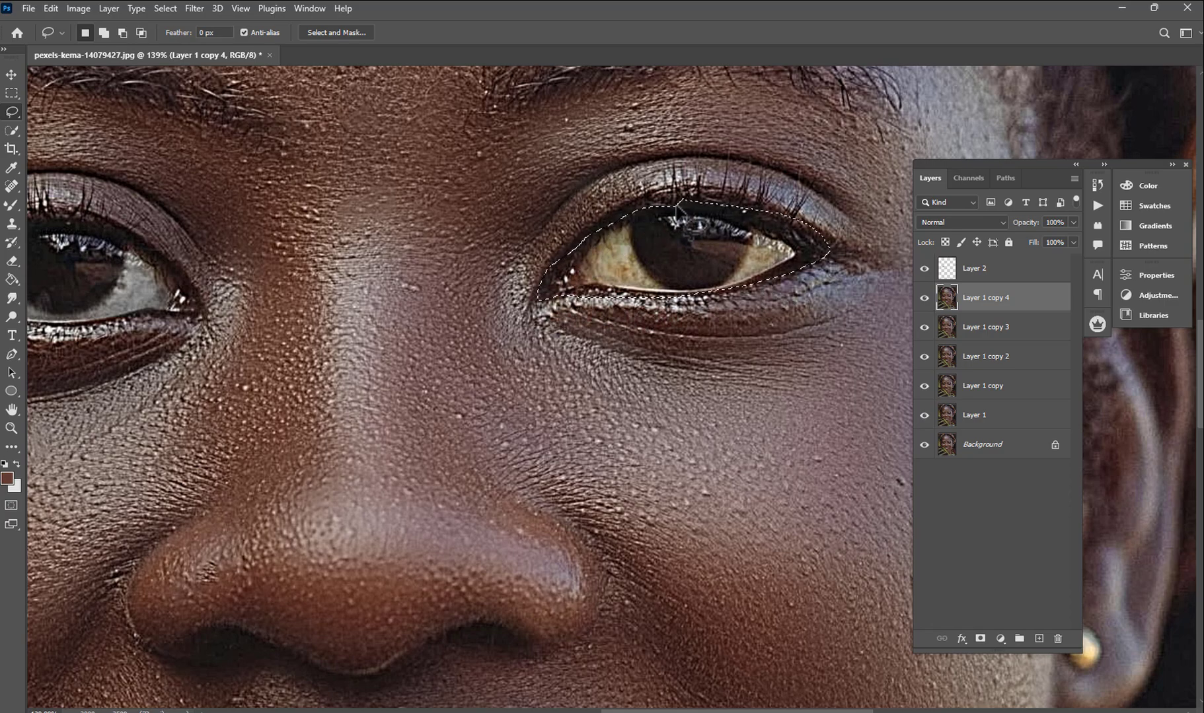
key(ctrl+j)
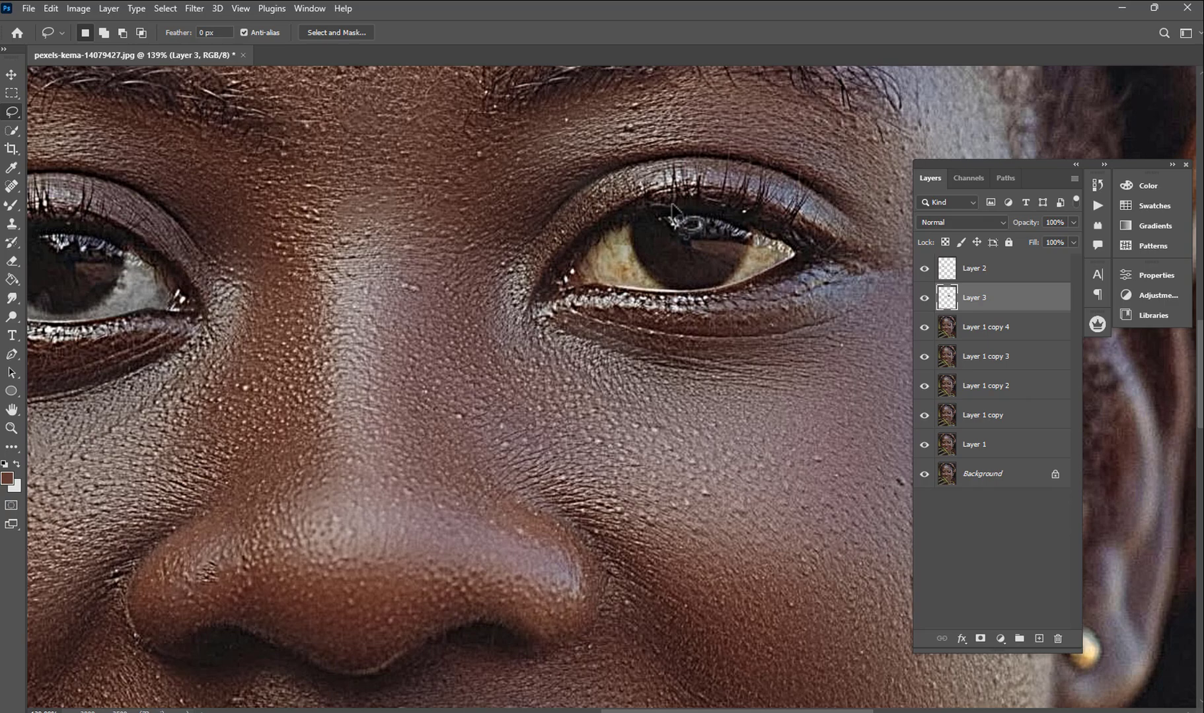
- Desaturate the copied eye on Layer 3 with a Black & White adjustment
click(78, 9)
mouse_move(106, 47)
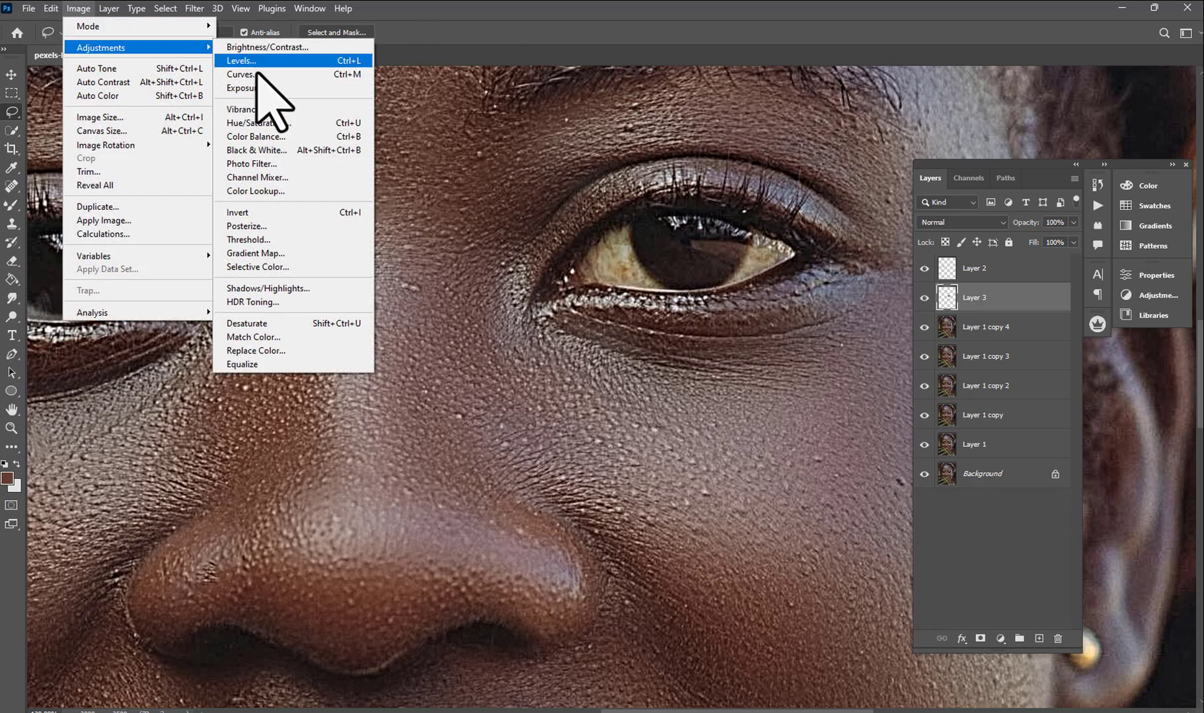
click(265, 151)
click(911, 174)
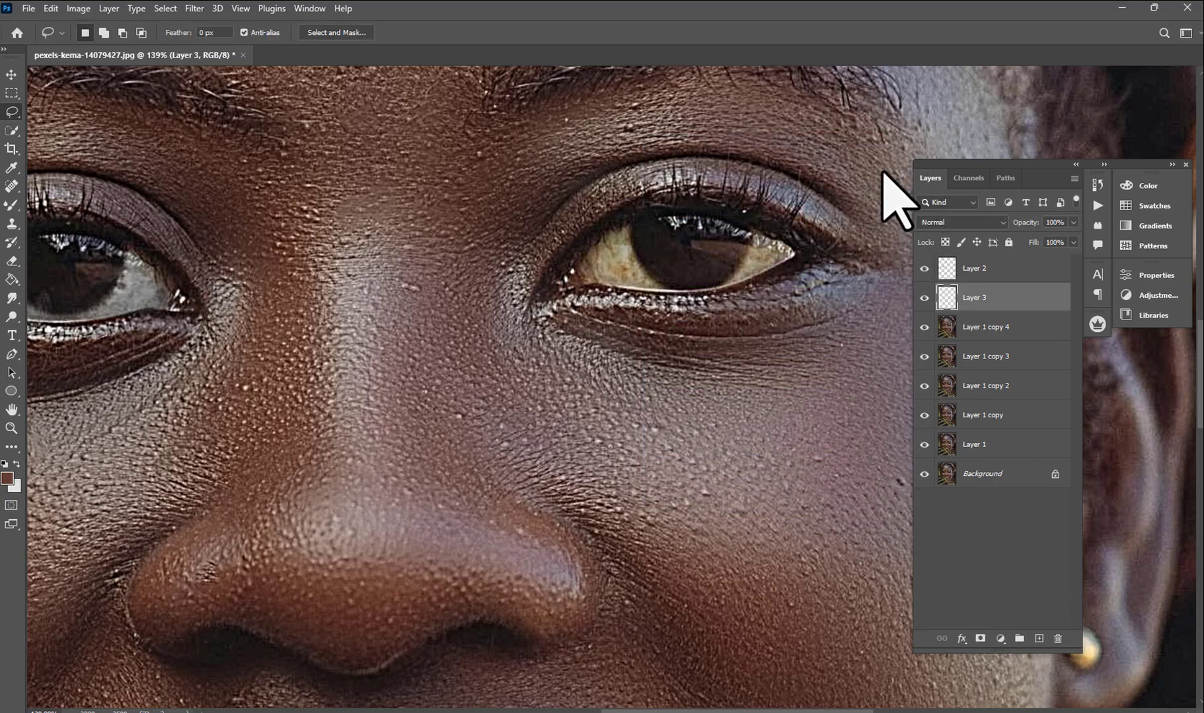
- Erase the grey over the iris and around the eye edges on Layer 3 with the 50 px Eraser
click(11, 261)
scroll(671, 255, up, 2)
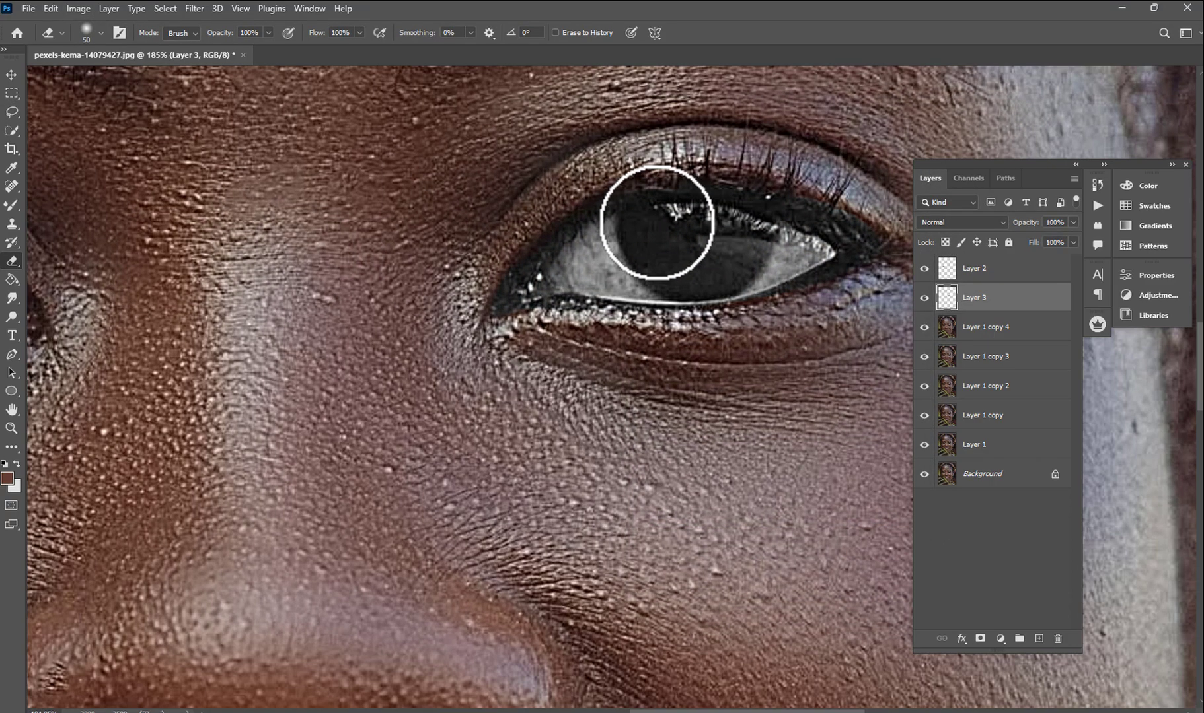
mouse_move(657, 222)
mouse_down()
mouse_move(689, 258)
mouse_move(744, 236)
mouse_move(711, 208)
mouse_move(668, 248)
mouse_move(701, 269)
mouse_move(739, 228)
mouse_move(738, 187)
mouse_move(859, 228)
mouse_move(869, 269)
mouse_move(694, 338)
mouse_move(488, 323)
mouse_move(516, 262)
mouse_move(567, 216)
mouse_move(625, 190)
mouse_move(693, 177)
mouse_move(802, 193)
mouse_move(853, 224)
mouse_move(854, 237)
mouse_move(721, 261)
mouse_up()
scroll(721, 261, down, 2)
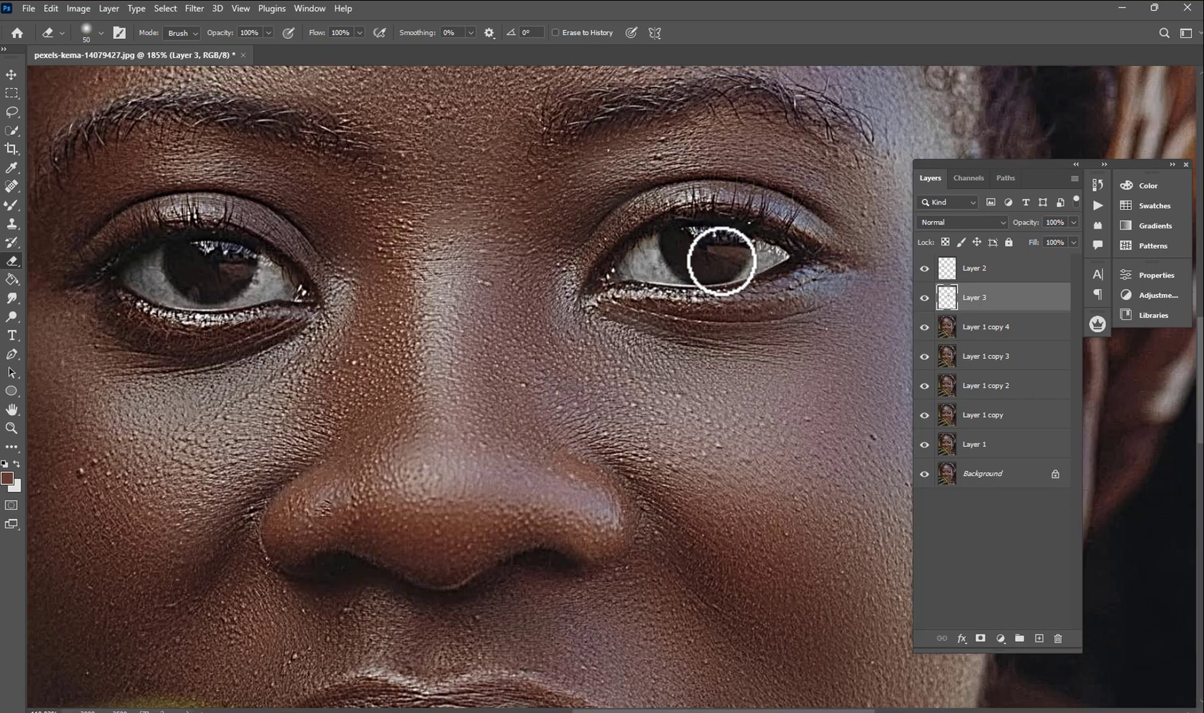
scroll(722, 261, down, 5)
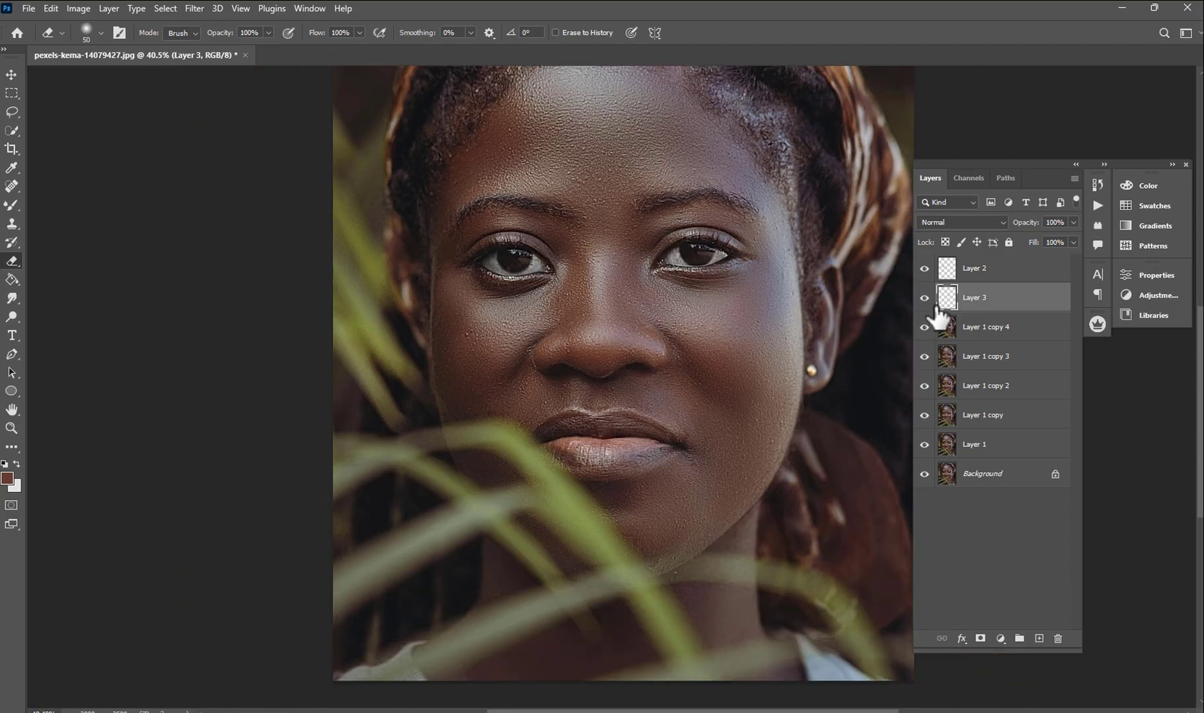
- Merge the two desaturated eye layers, Layer 2 and Layer 3, into one layer
click(976, 271)
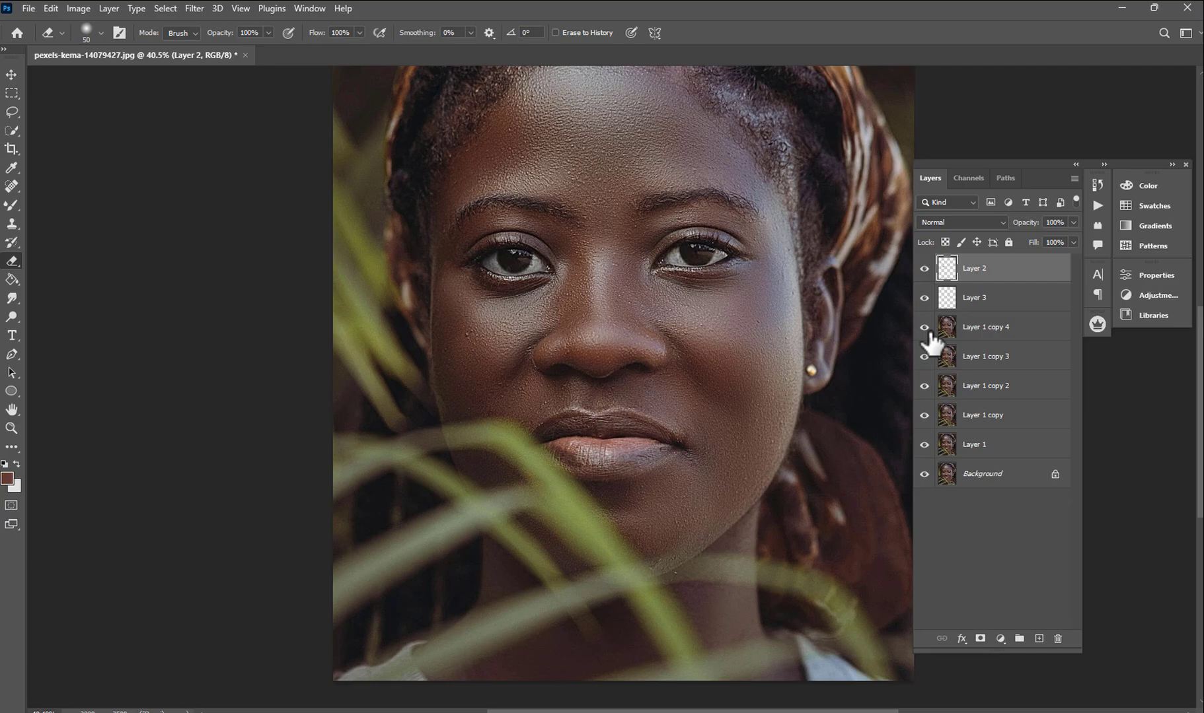
click(983, 298)
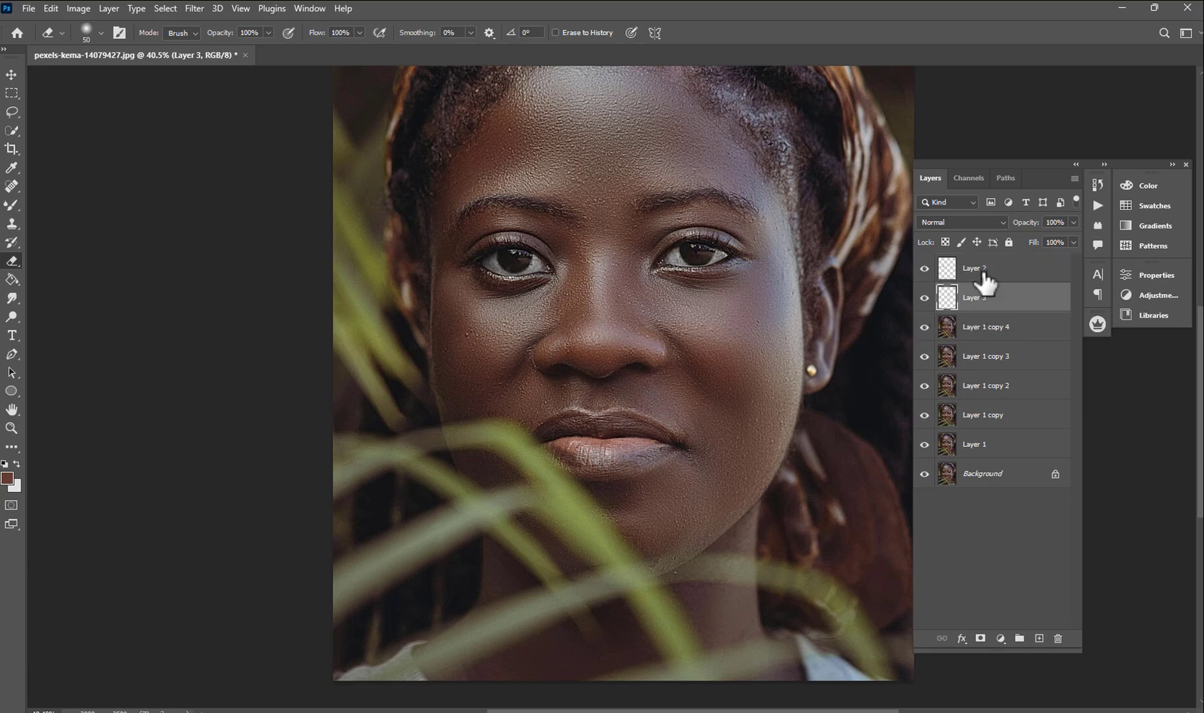
click(984, 281)
shift+click(982, 299)
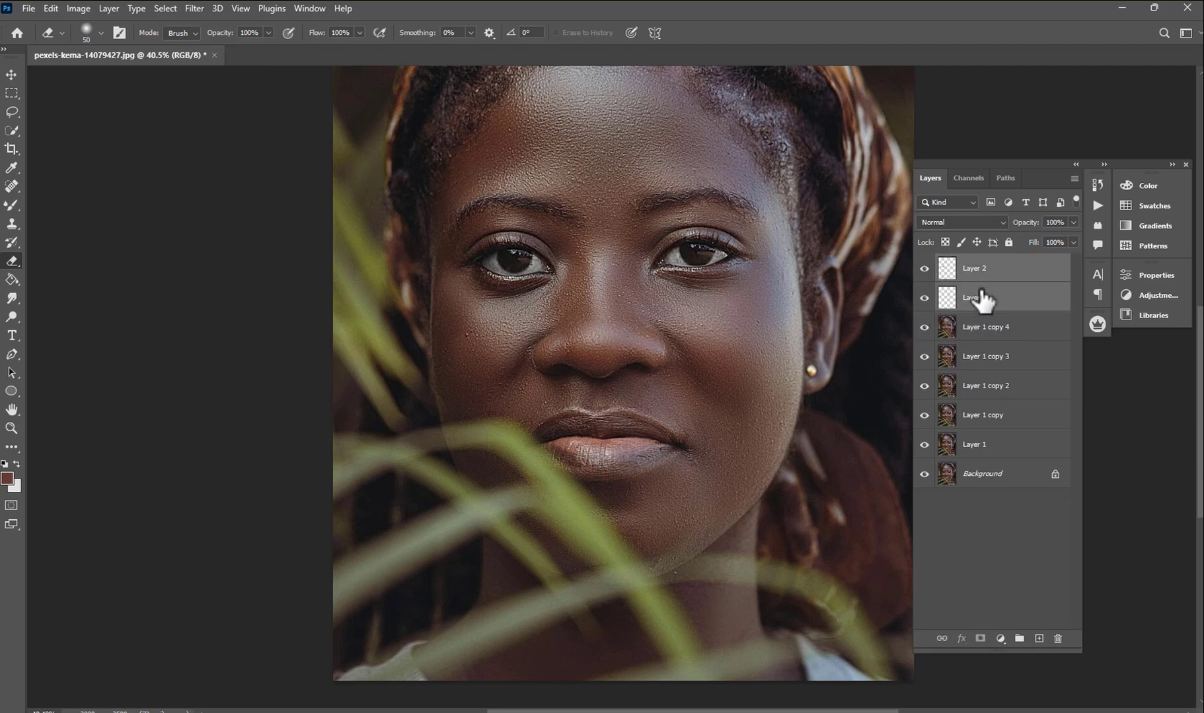
key(ctrl+e)
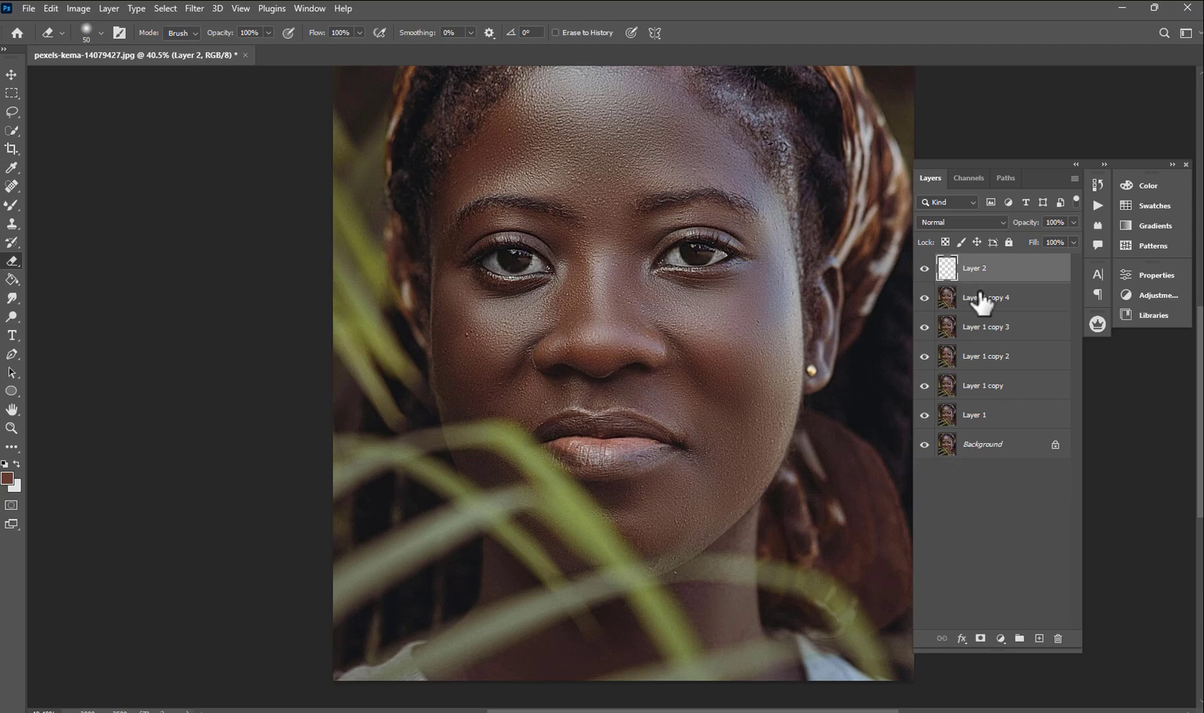
- Compare both whitened eyes with the originals by toggling the merged eye layer and viewing the whole face
scroll(492, 223, up, 1)
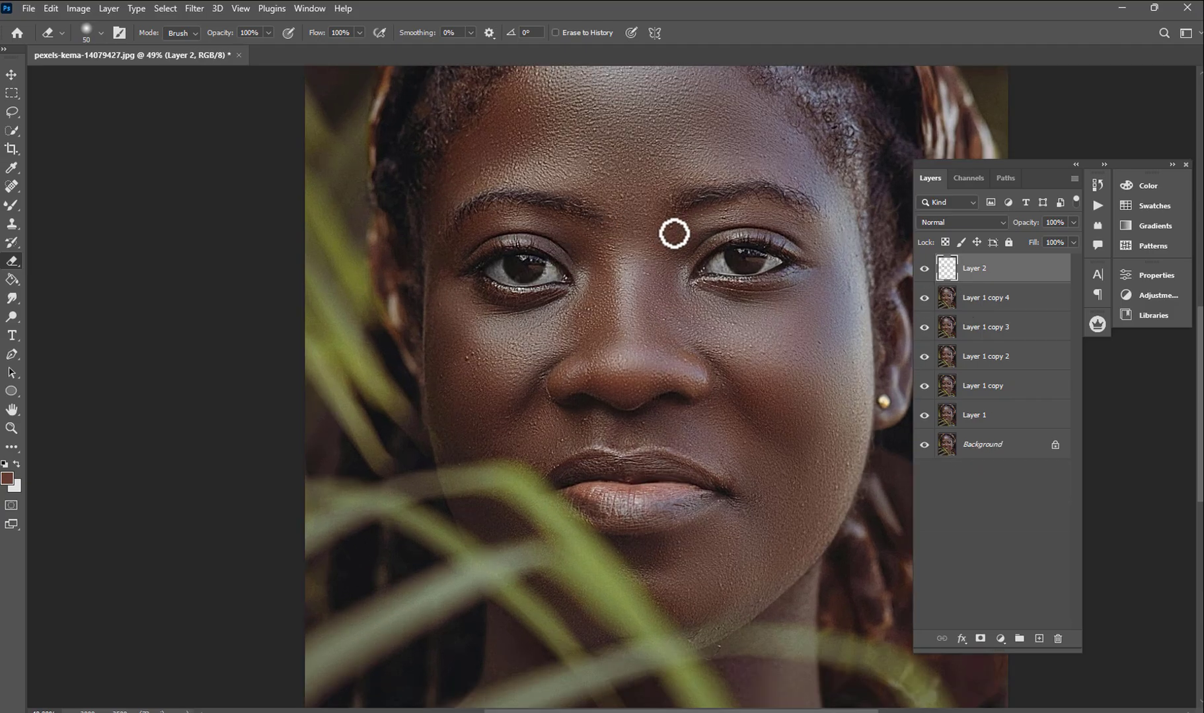
click(924, 268)
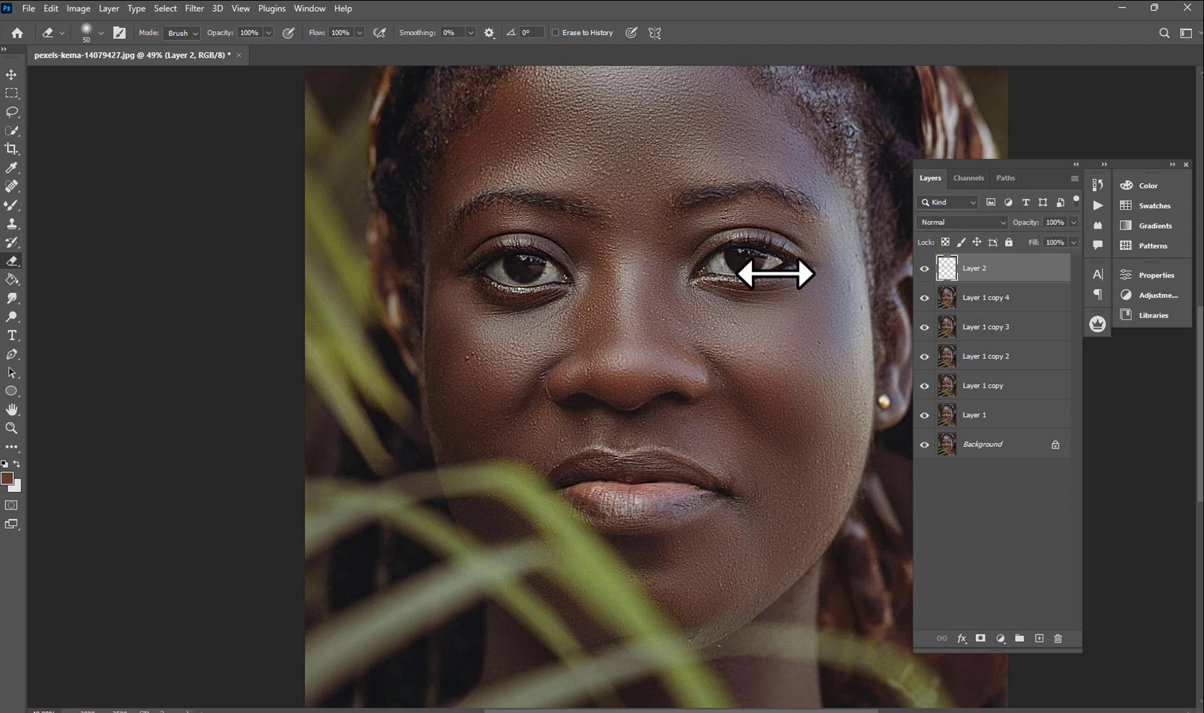
scroll(649, 320, down, 1)
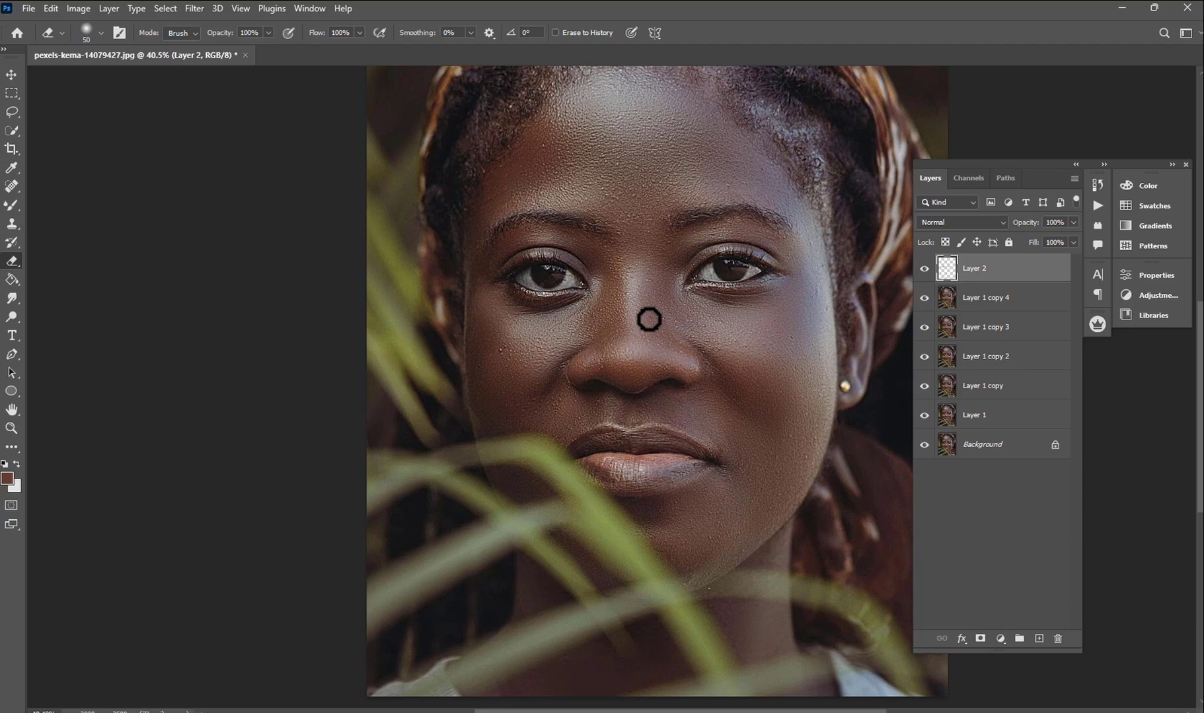
scroll(647, 261, down, 2)
scroll(633, 288, up, 2)
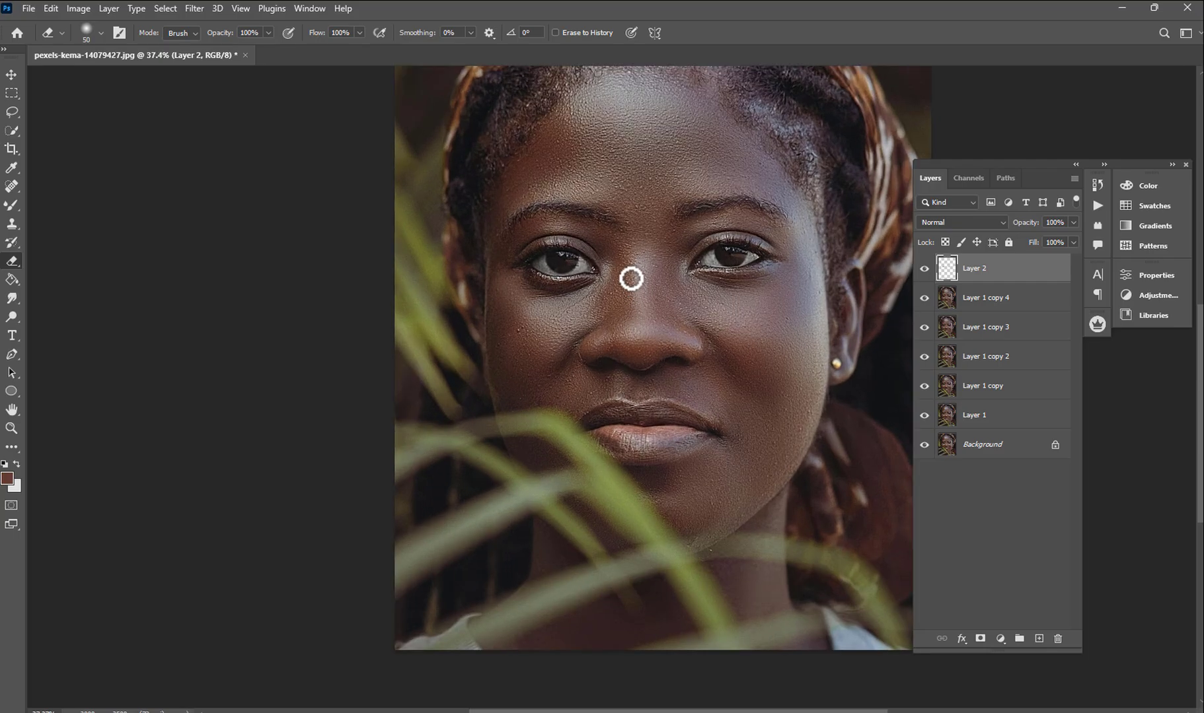
- Merge Layer 2 with Layer 1 copy 4 and duplicate the merged layer
click(985, 307)
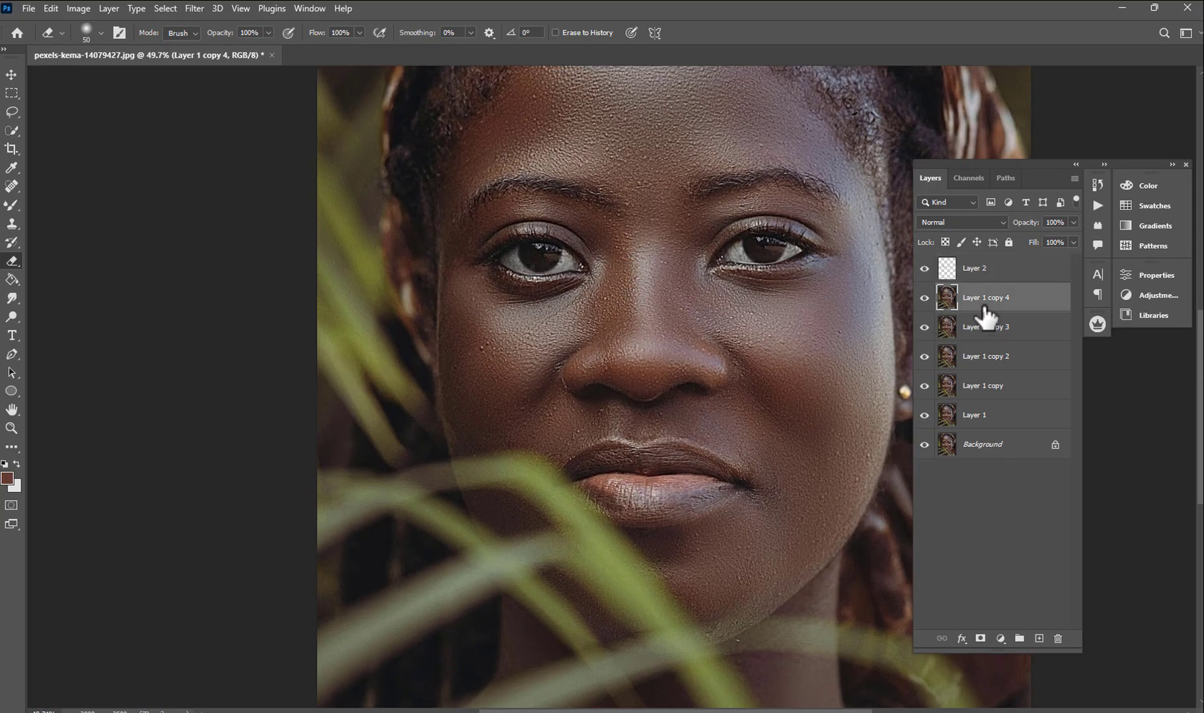
ctrl+click(972, 280)
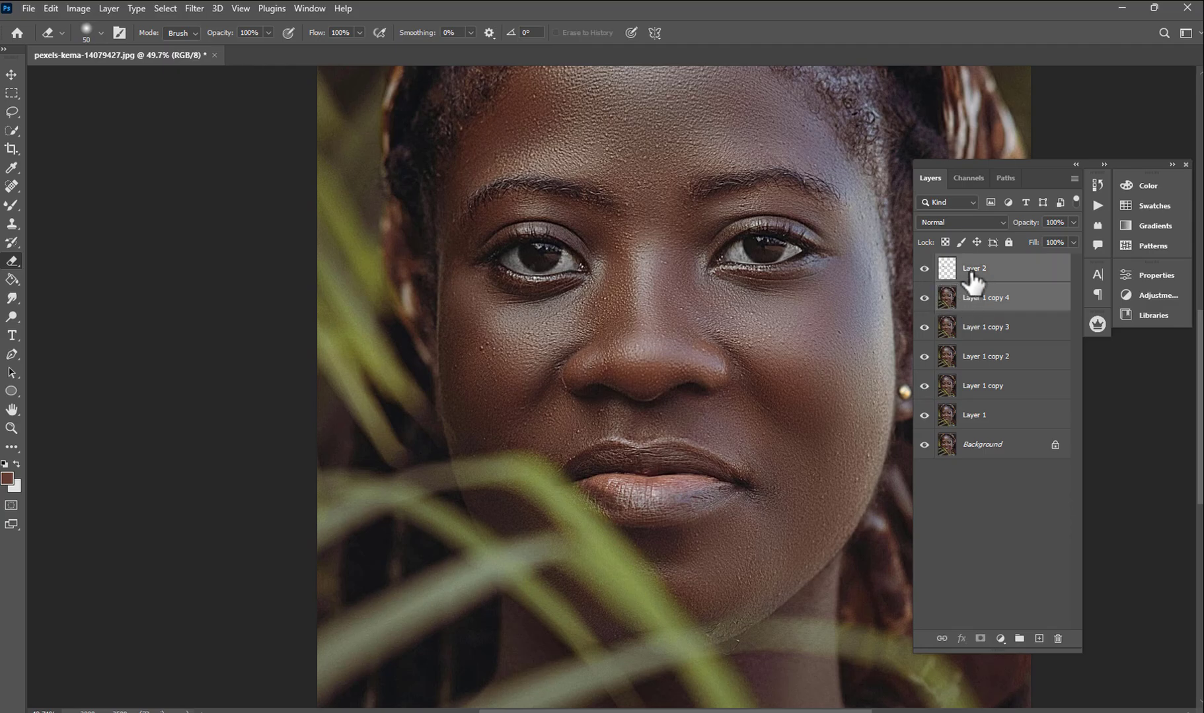
key(ctrl+e)
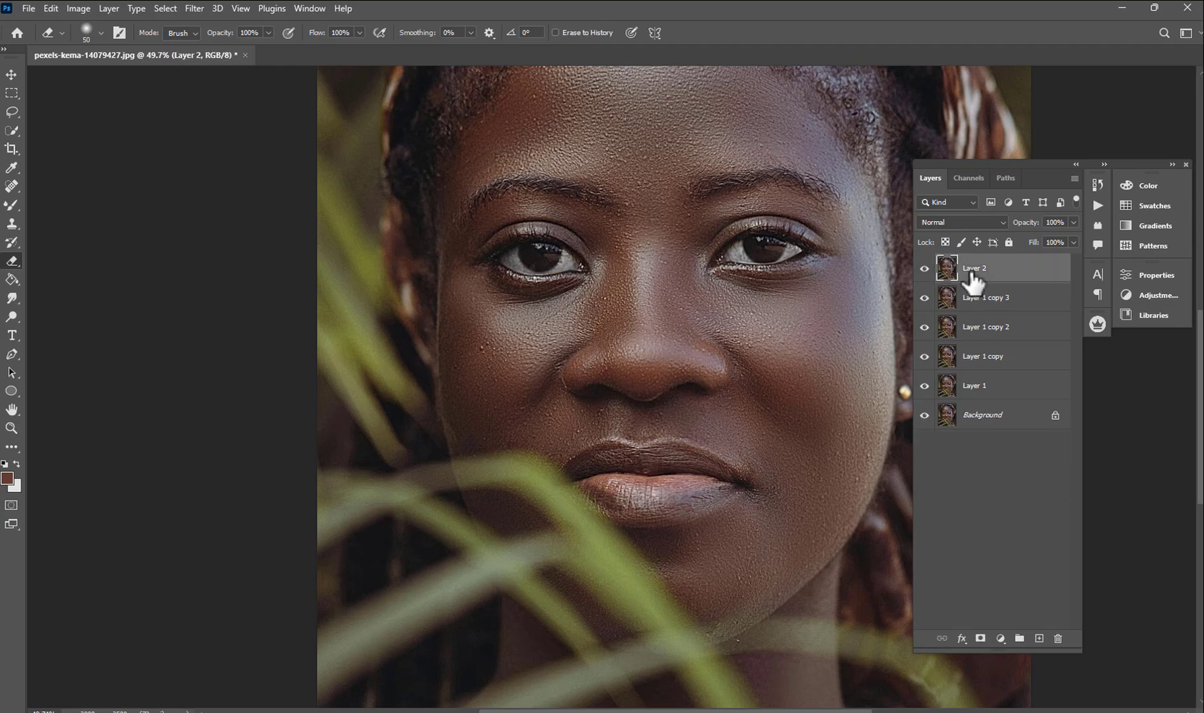
key(ctrl+j)
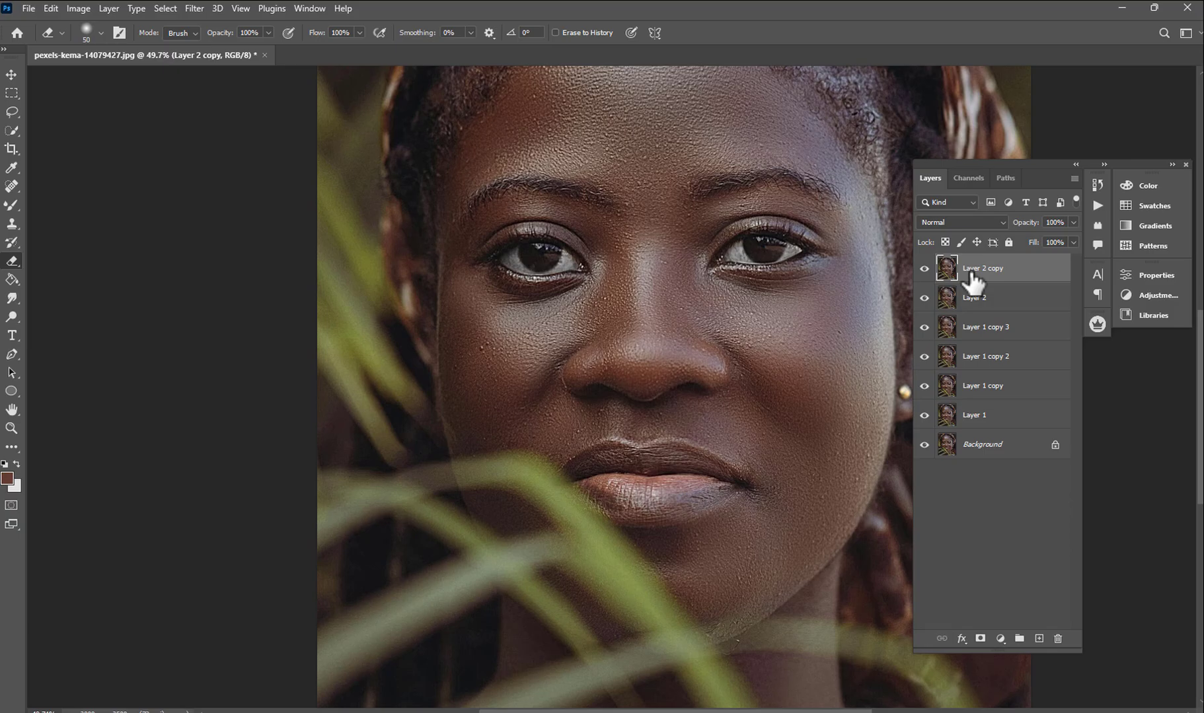
scroll(632, 258, down, 5)
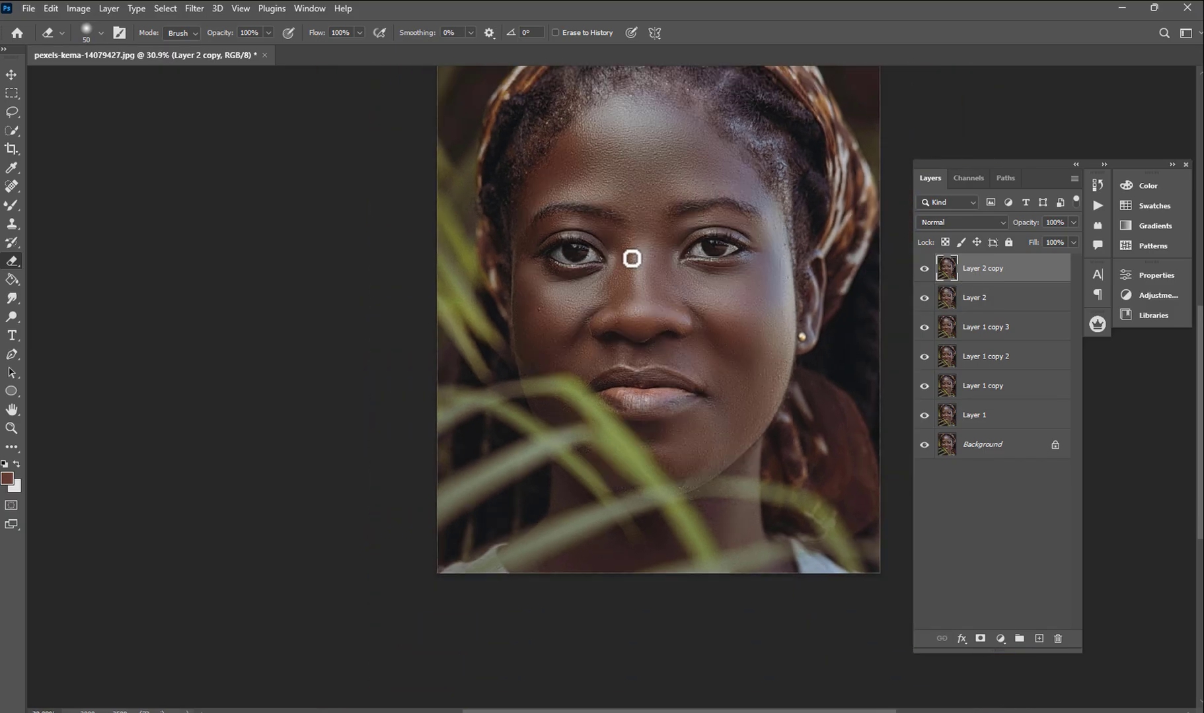
scroll(568, 328, up, 4)
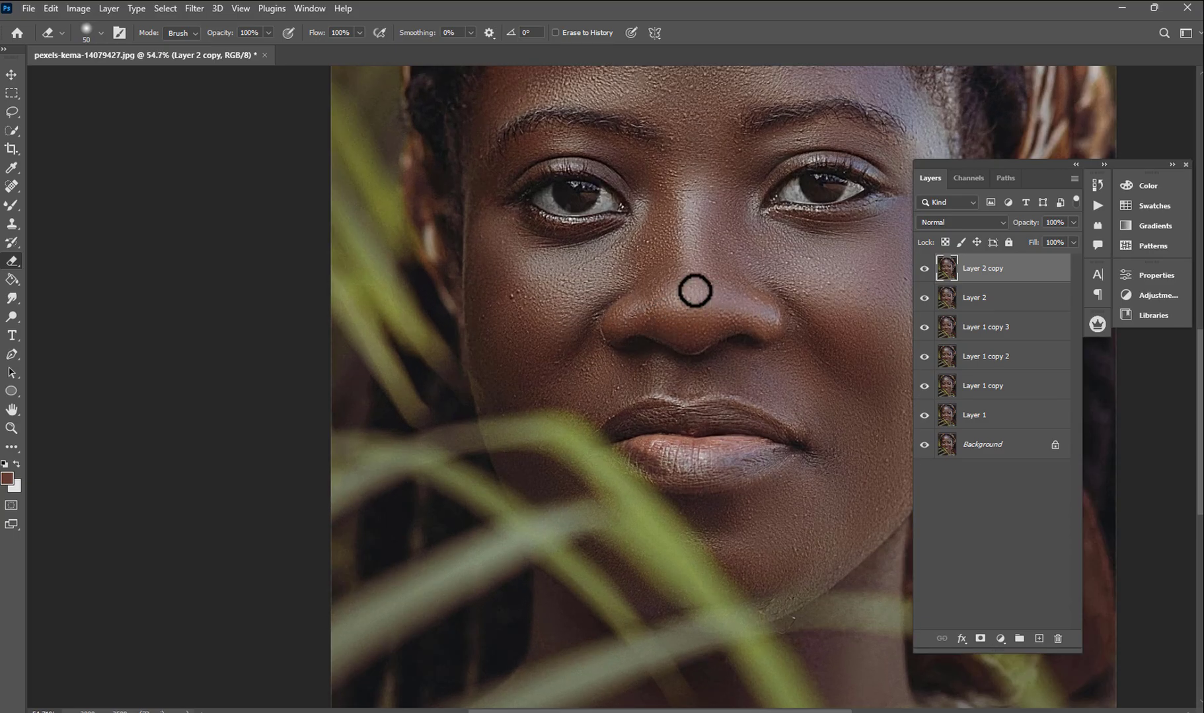
scroll(689, 294, down, 3)
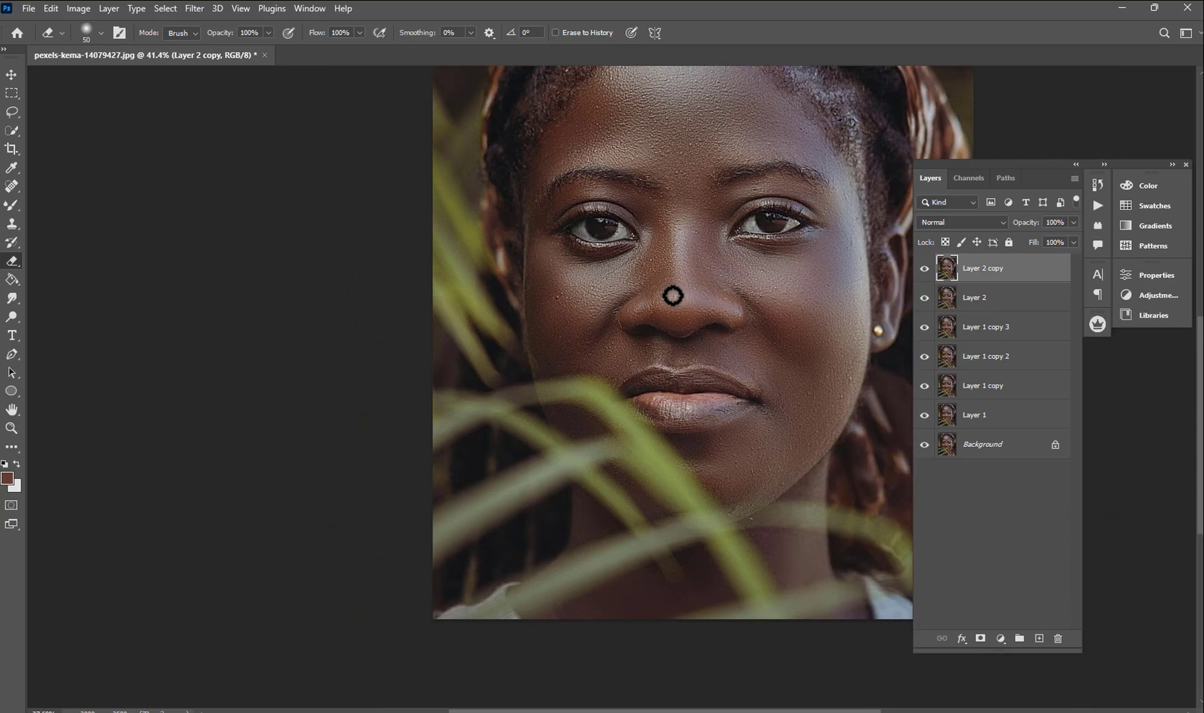
- Set up the Dodge tool with a 175 px brush and 70% exposure for brightening the face
scroll(674, 290, up, 2)
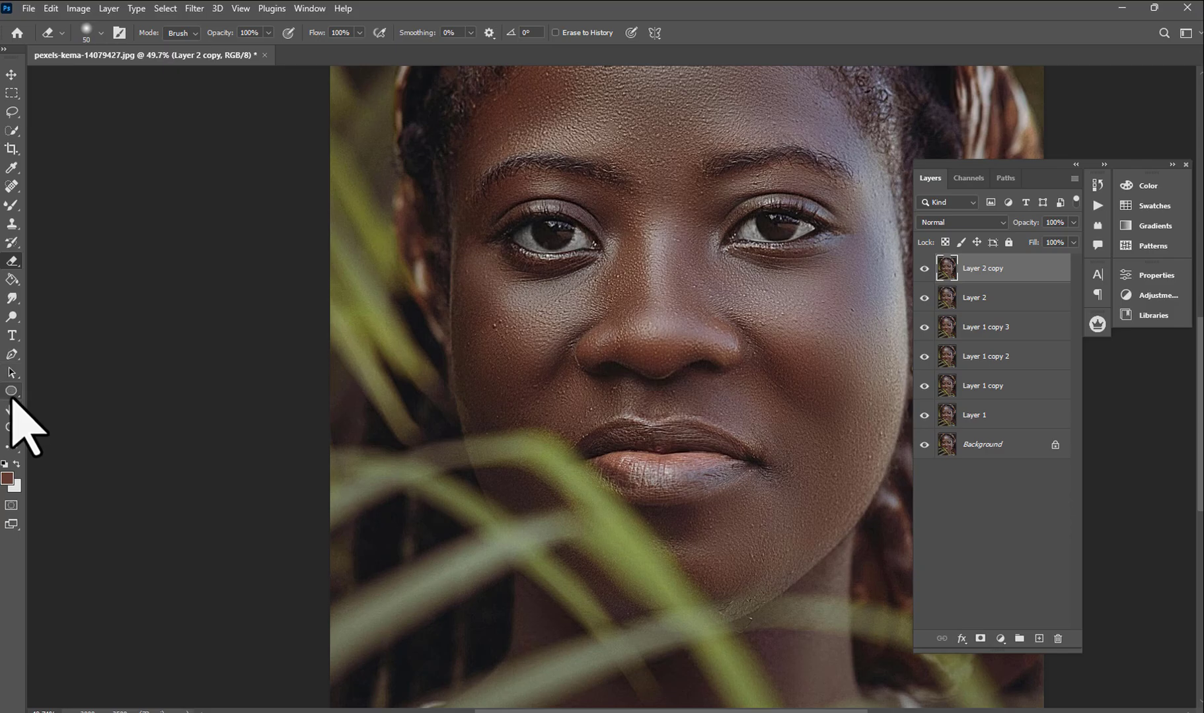
click(11, 318)
right_click(12, 320)
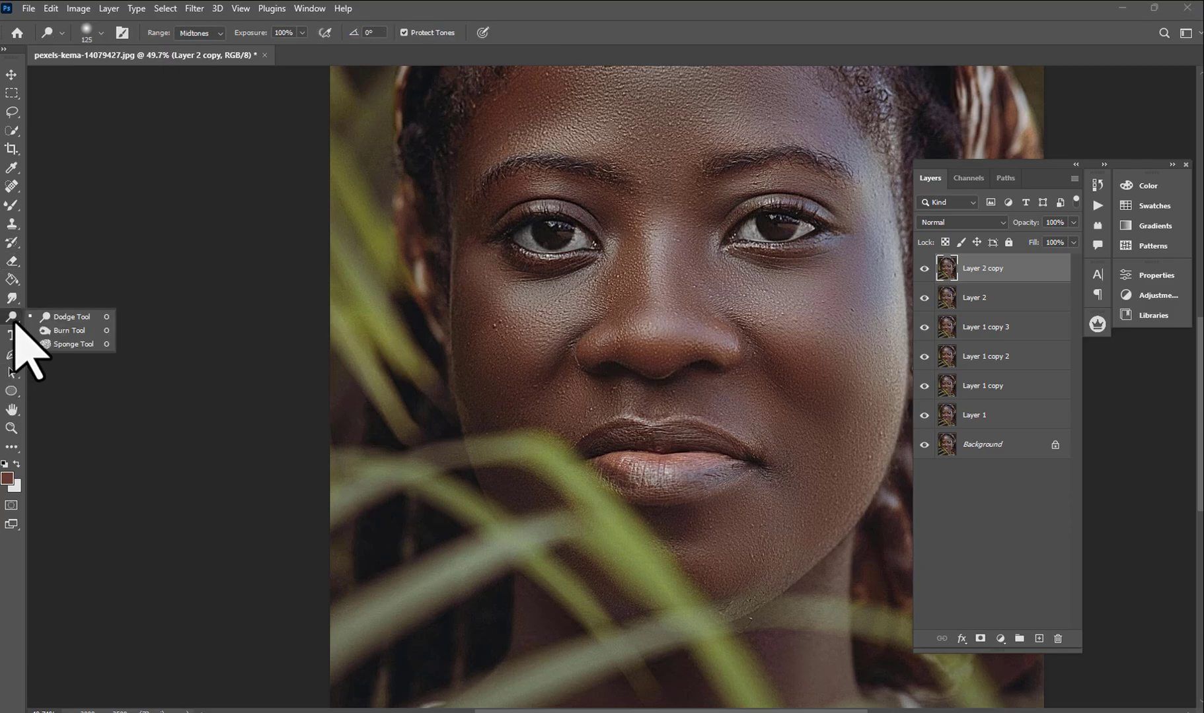
click(71, 318)
key(])
key(])
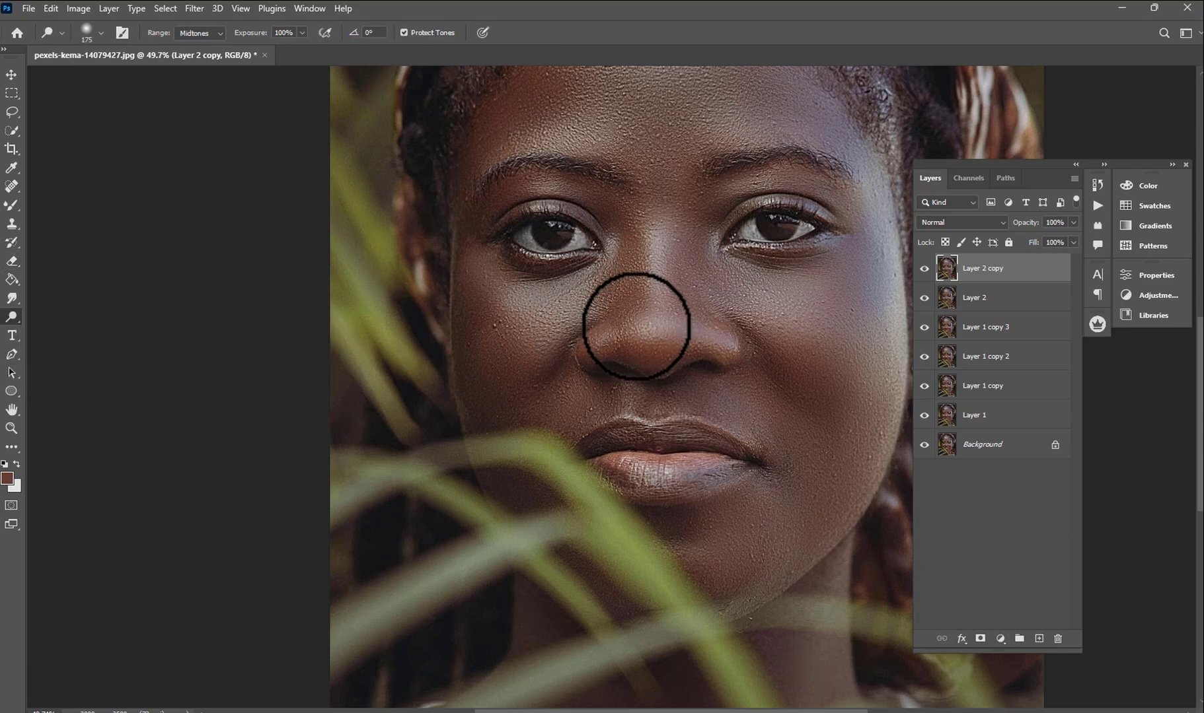
click(302, 32)
drag(305, 47, 278, 48)
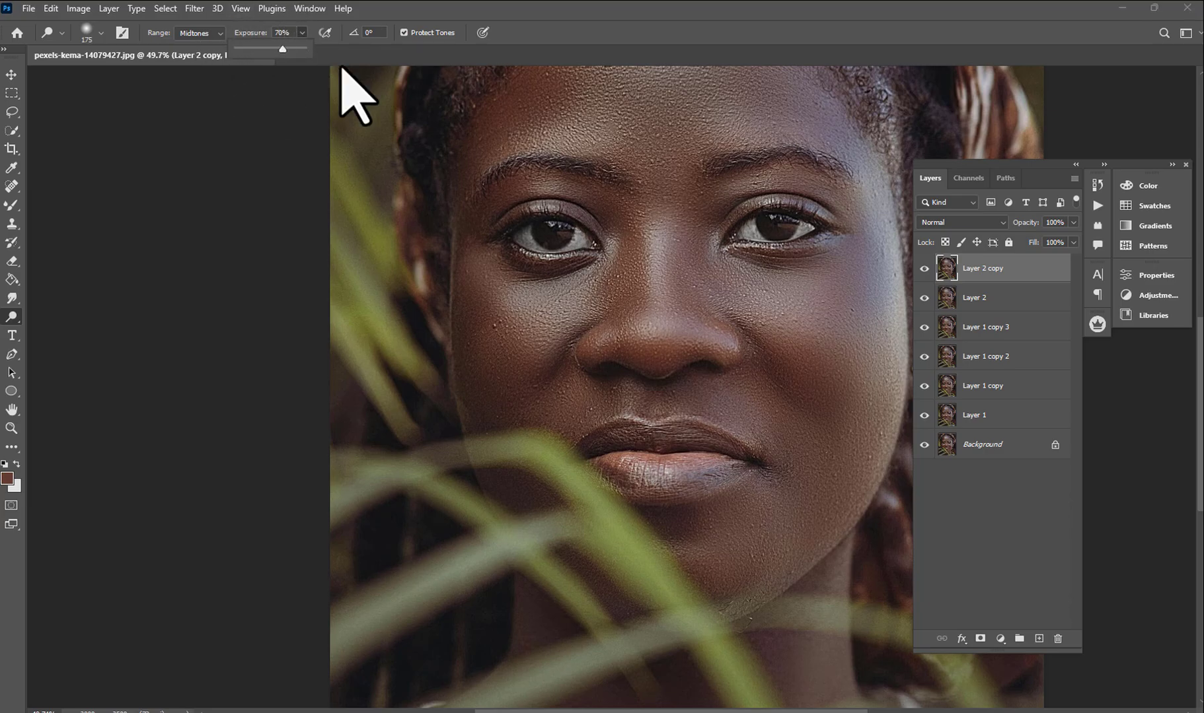
- Dodge the nose bridge and the centre of the forehead on Layer 2 copy, enlarging the brush to 600 px
scroll(669, 269, down, 1)
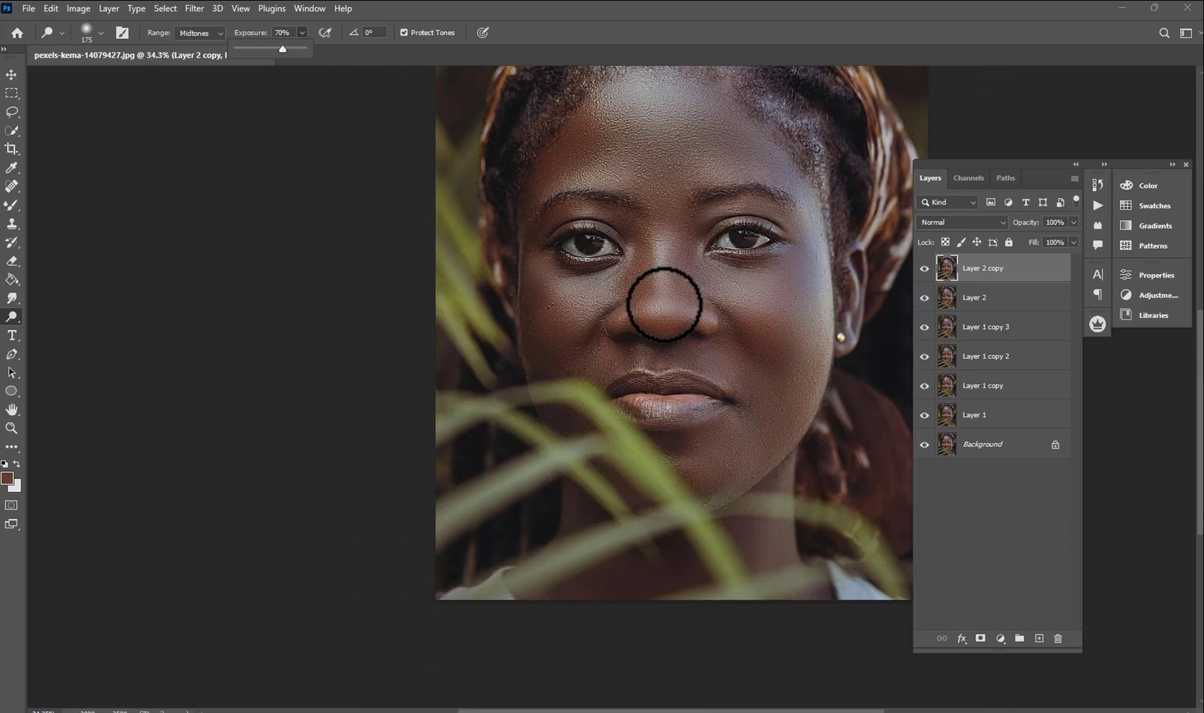
key(bracketright)
key(bracketright)
key(bracketright)
key(bracketright)
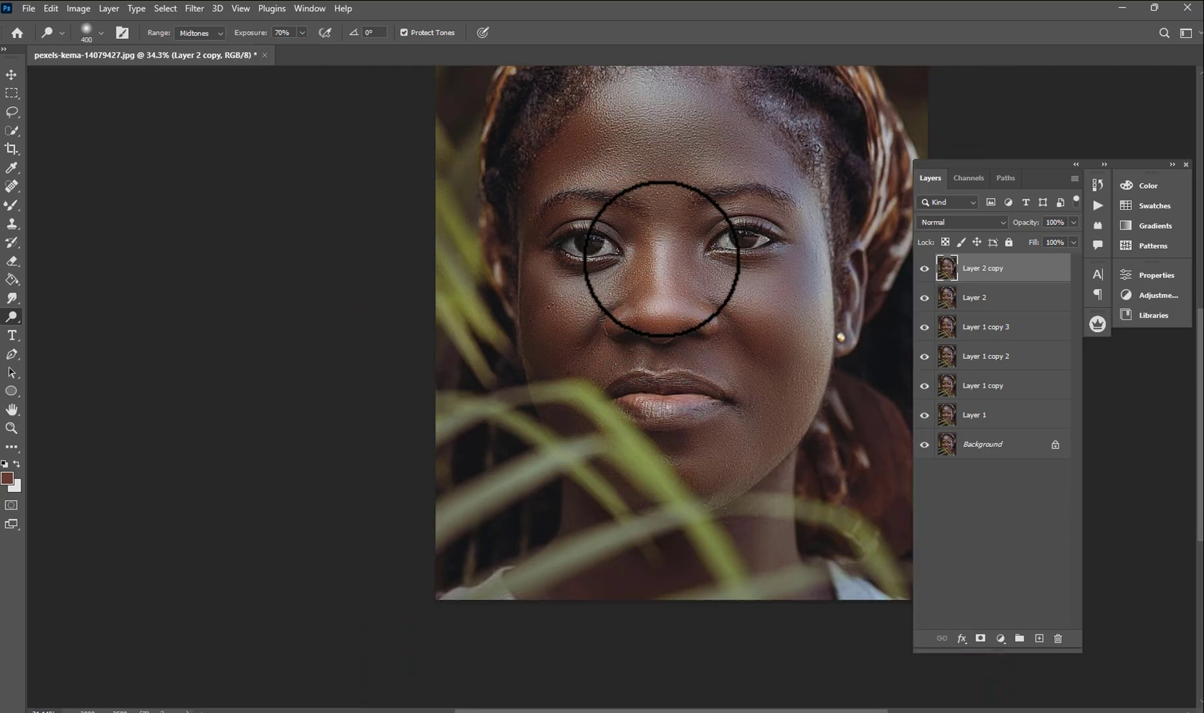
scroll(658, 218, up, 1)
key(bracketright)
key(bracketright)
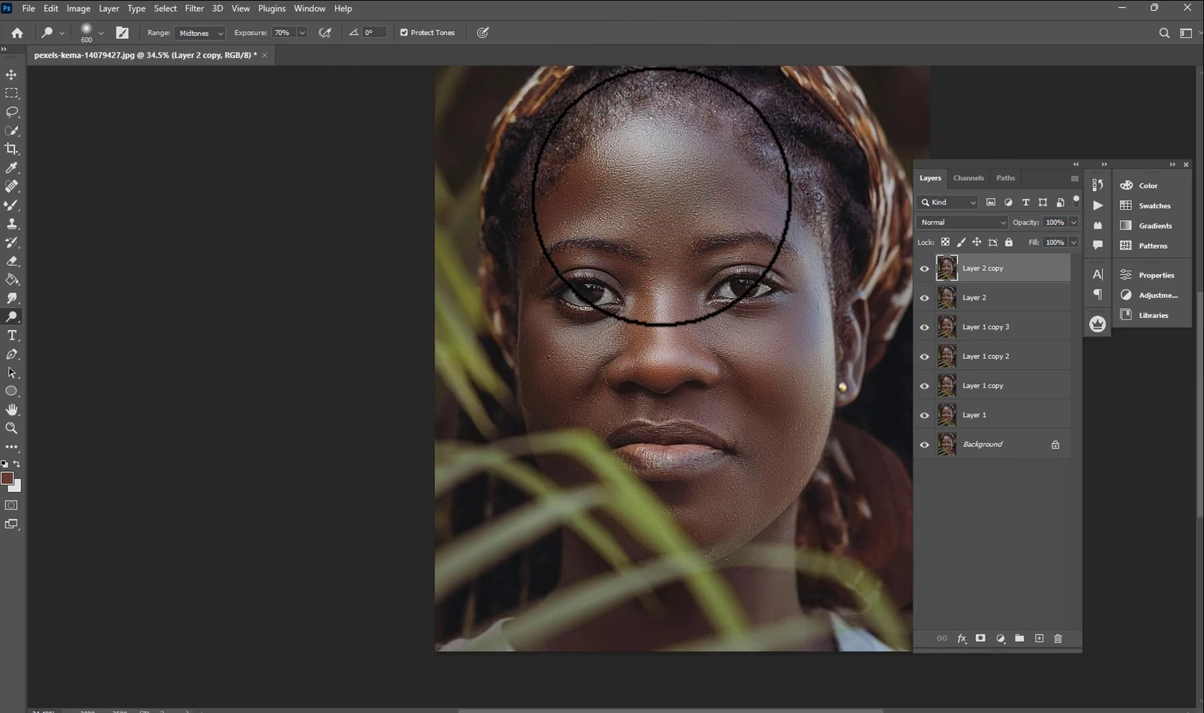
- Dodge around the eye on the image's right side, reducing the brush from 300 px to 90 px
scroll(604, 218, up, 1)
key(bracketleft)
key(bracketleft)
key(bracketleft)
scroll(634, 301, up, 1)
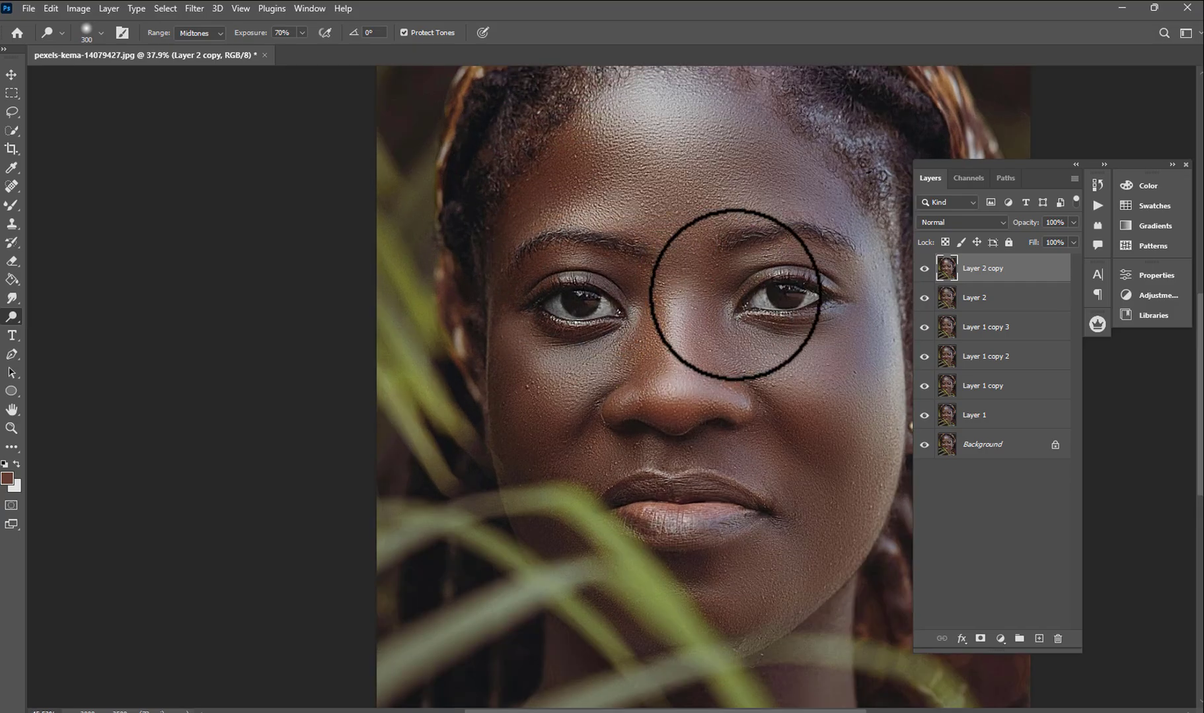
key(bracketleft)
key(bracketleft)
key(bracketleft)
key(bracketleft)
key(bracketleft)
key(bracketleft)
key(bracketleft)
key(bracketleft)
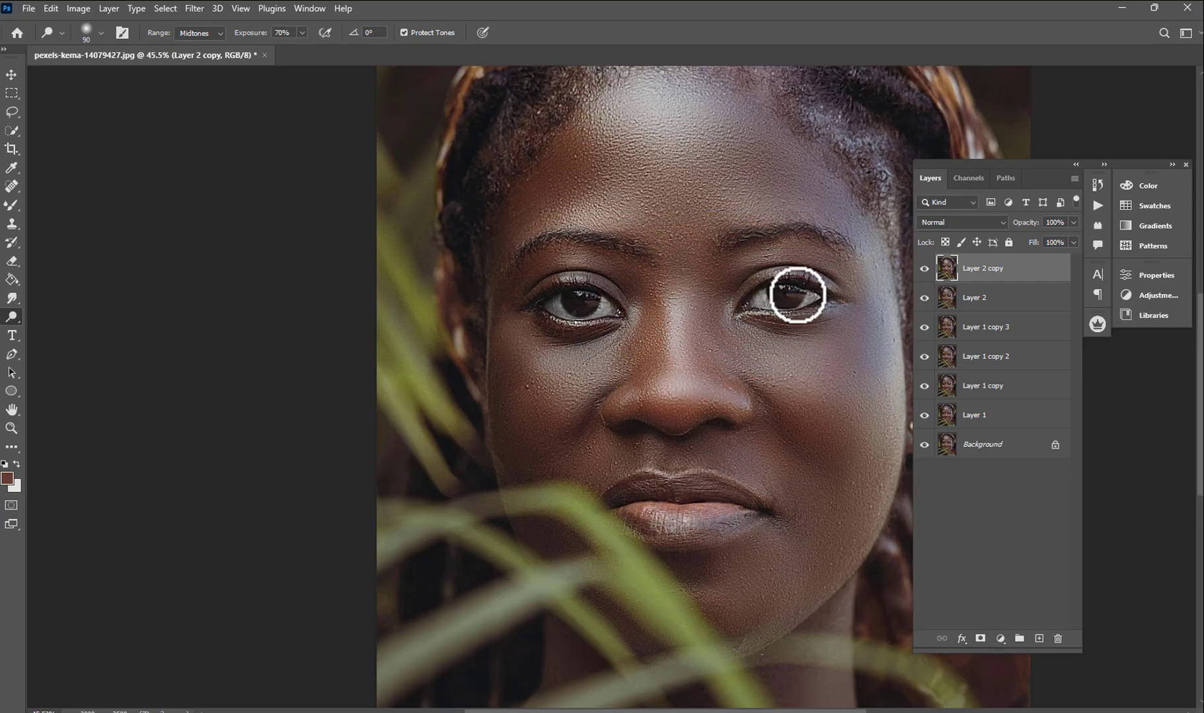
- Dodge the image's left side of the forehead at 500 px and the area around the opposite brow at 250 px
key(bracketright)
key(bracketright)
key(bracketright)
key(bracketright)
key(bracketright)
key(bracketright)
key(bracketright)
key(bracketright)
key(bracketright)
key(bracketright)
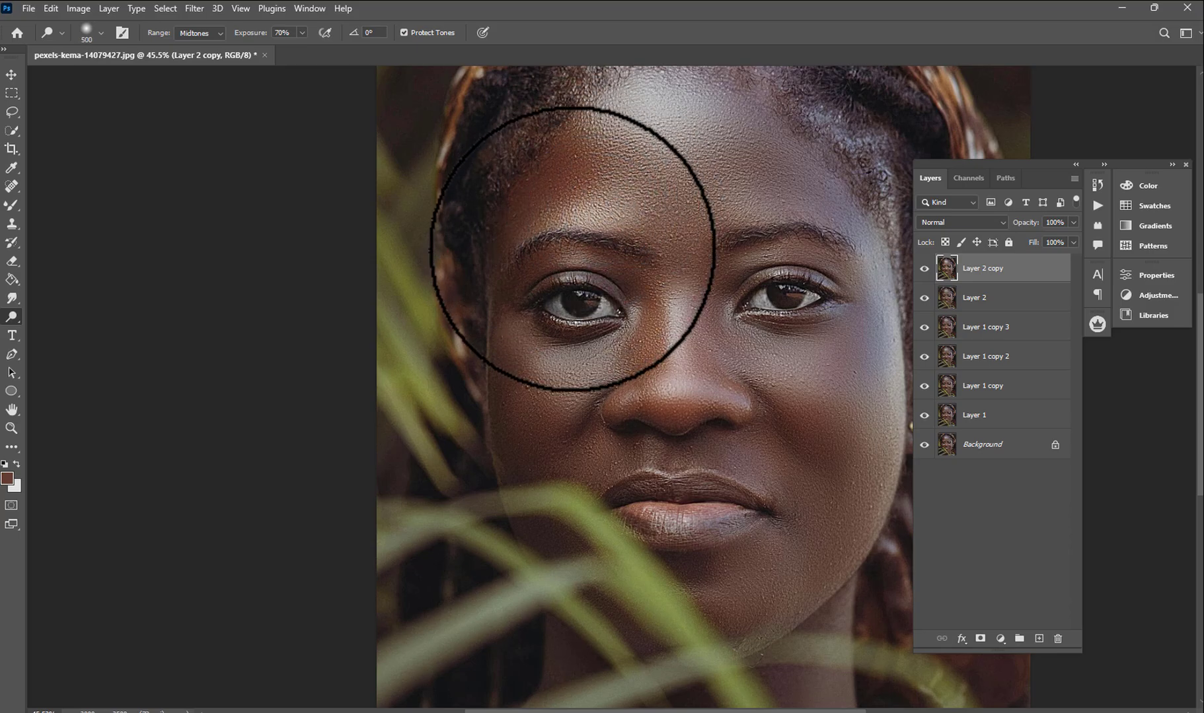
key(bracketleft)
key(bracketleft)
key(bracketleft)
key(bracketleft)
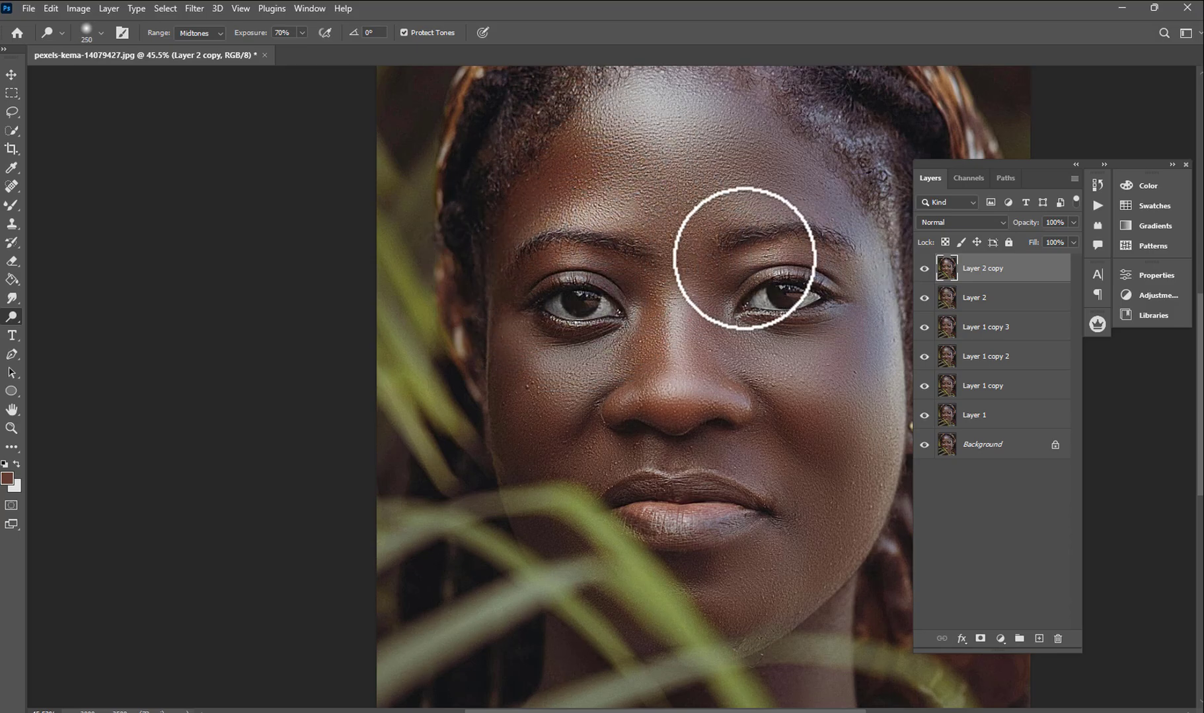
- Dodge the cheek on the image's right side with a large Dodge brush of 600 to 500 px
scroll(696, 202, down, 1)
key(bracketright)
key(bracketright)
key(bracketright)
key(bracketright)
key(bracketright)
scroll(705, 279, down, 1)
scroll(700, 290, down, 1)
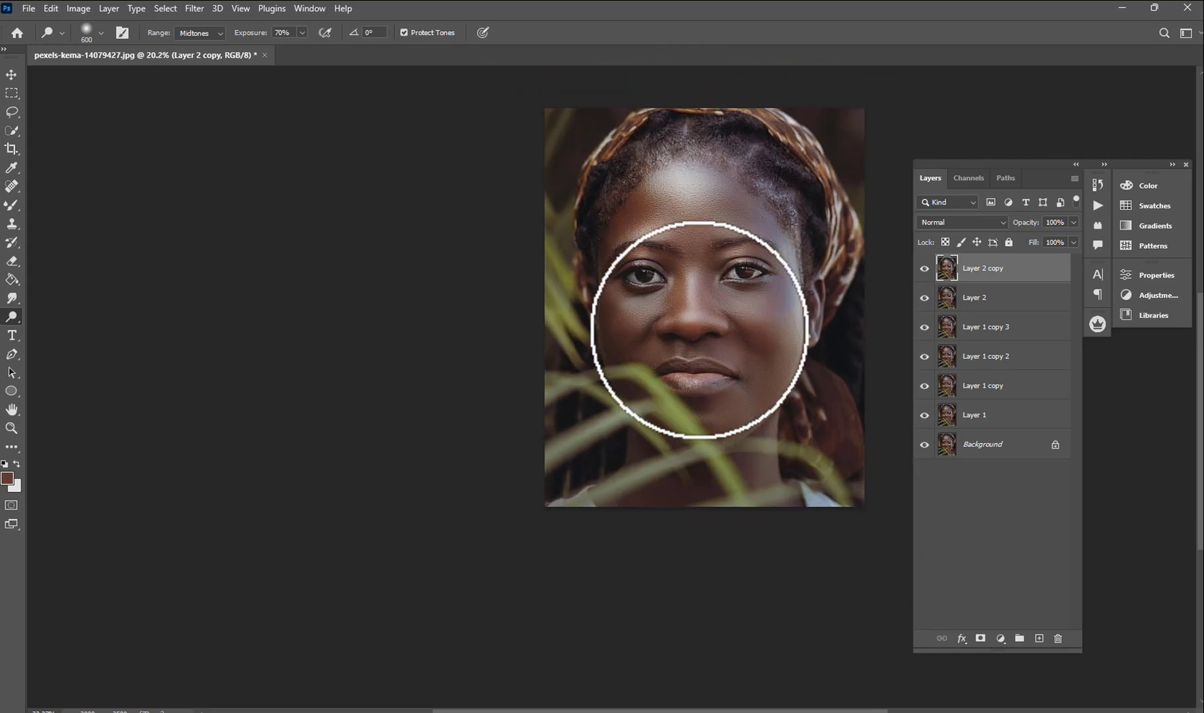
scroll(690, 299, up, 2)
key(bracketleft)
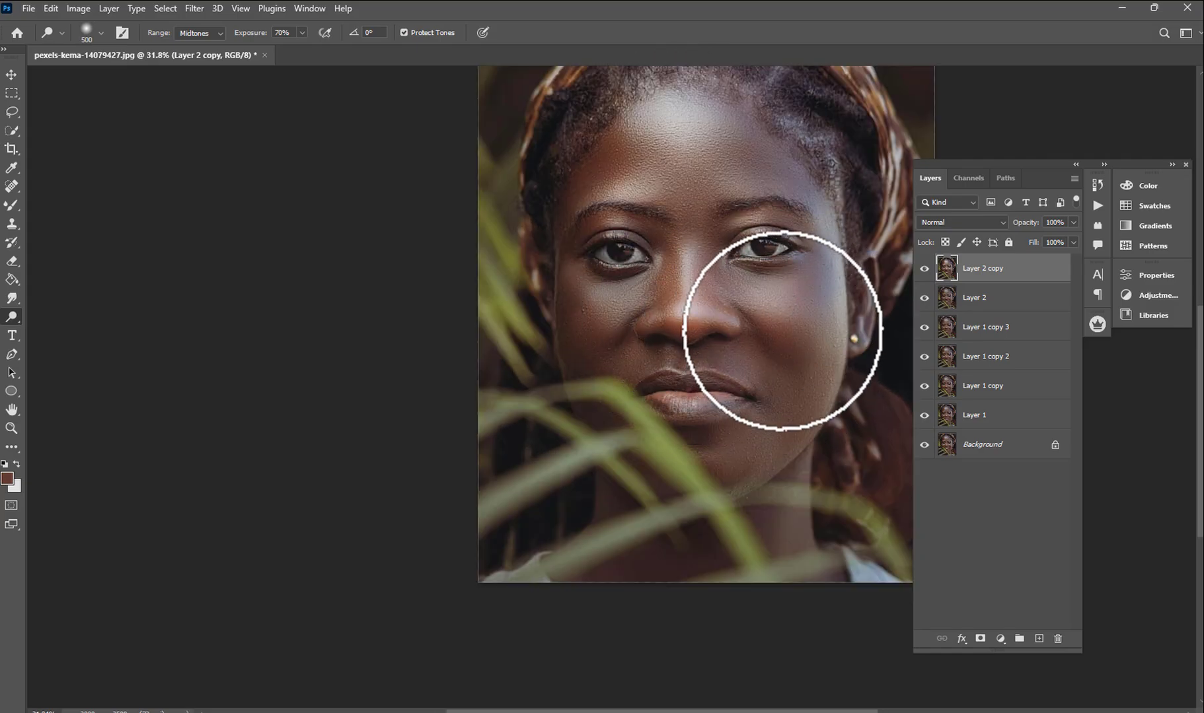
- Brighten the lips with the Dodge brush reduced to 200 px
key(bracketleft)
key(bracketleft)
key(bracketleft)
key(bracketleft)
scroll(718, 453, up, 1)
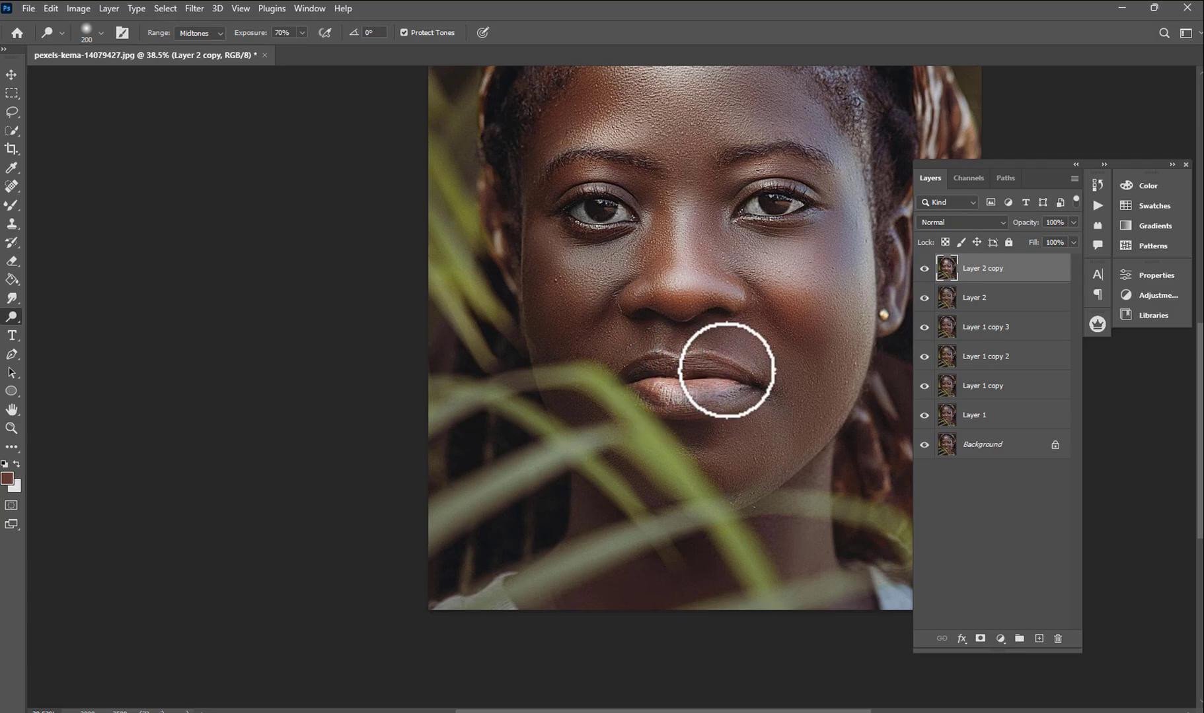
- Dodge the cheek on the image's left side with a 300 px brush
scroll(700, 388, down, 2)
key(bracketright)
key(bracketright)
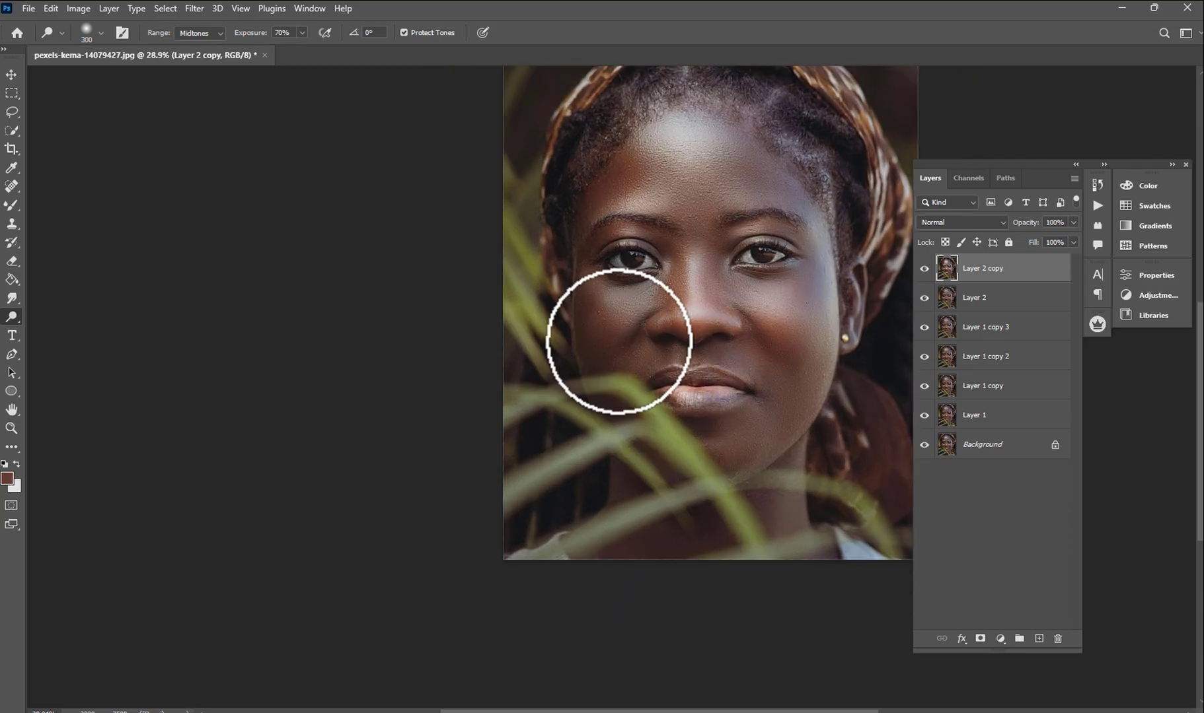
key(bracketleft)
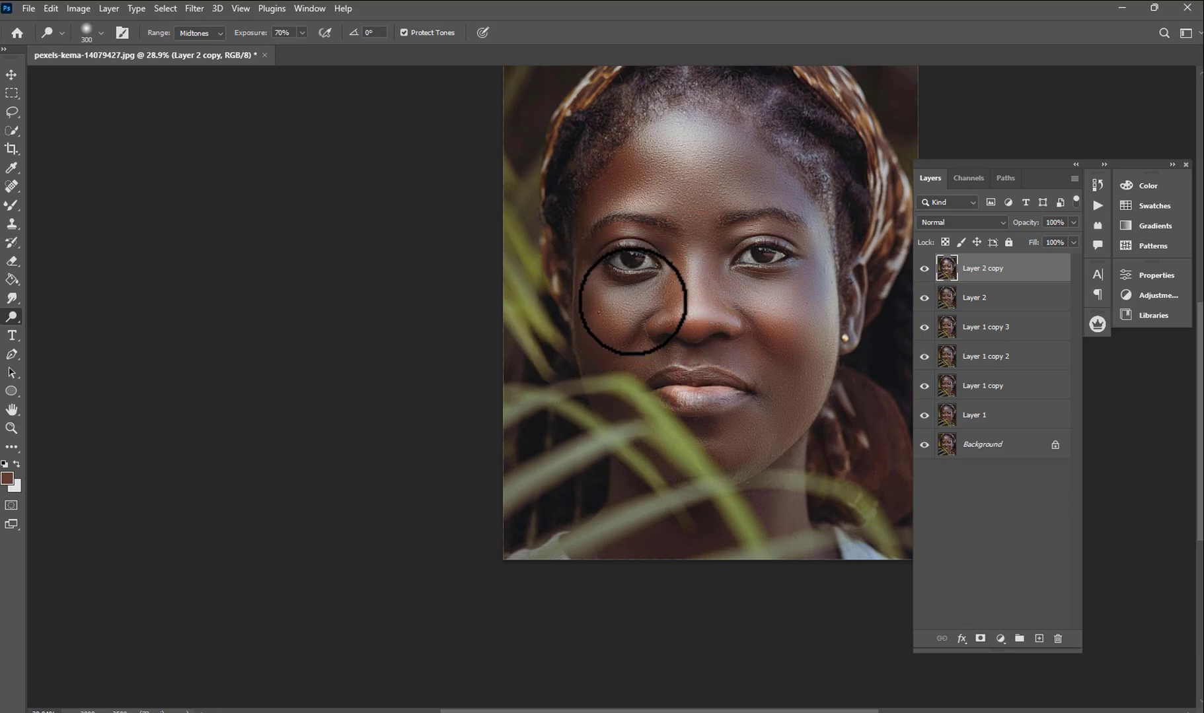
- Dodge the chin with a 400 px brush and examine the area up close with the brush at 300 px
scroll(715, 373, down, 2)
scroll(720, 371, up, 3)
key(bracketright)
key(bracketright)
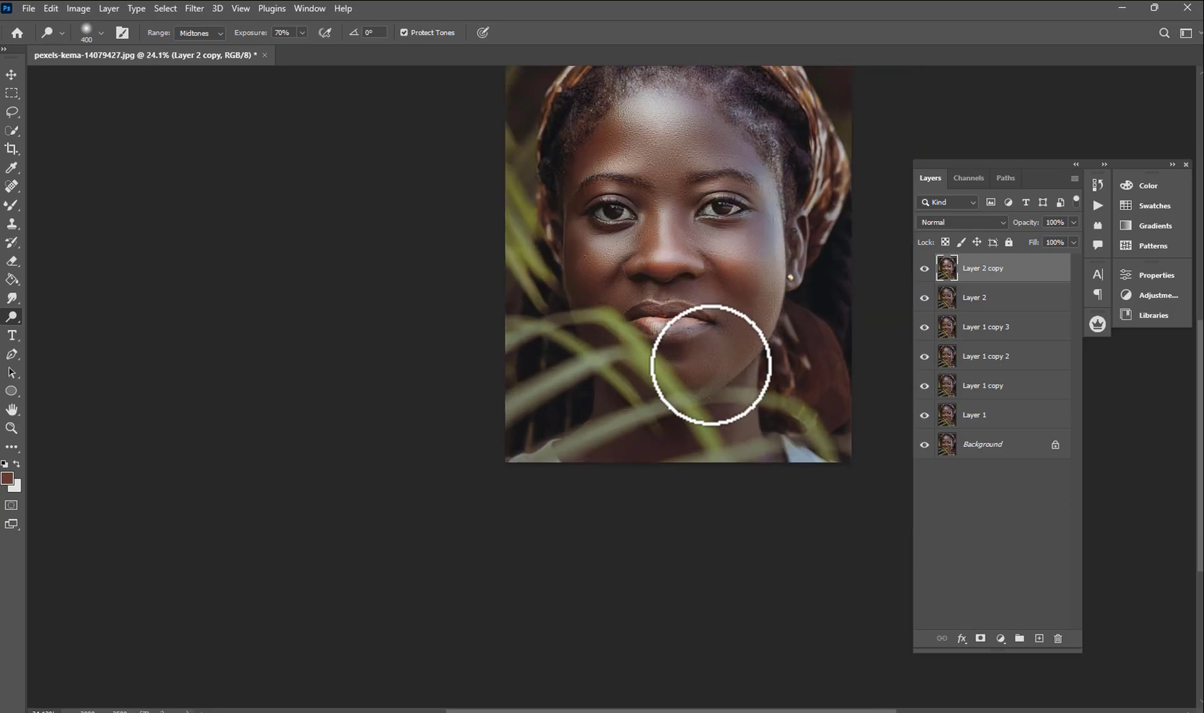
key(bracketleft)
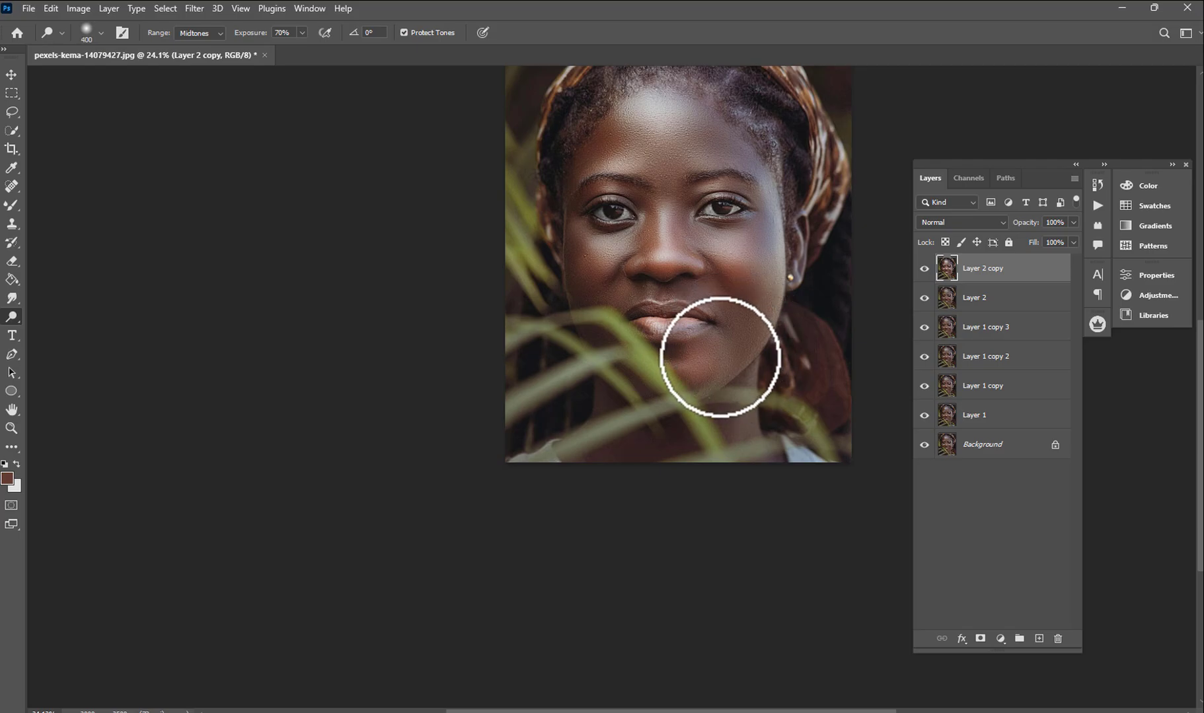
scroll(727, 336, down, 5)
scroll(704, 331, up, 8)
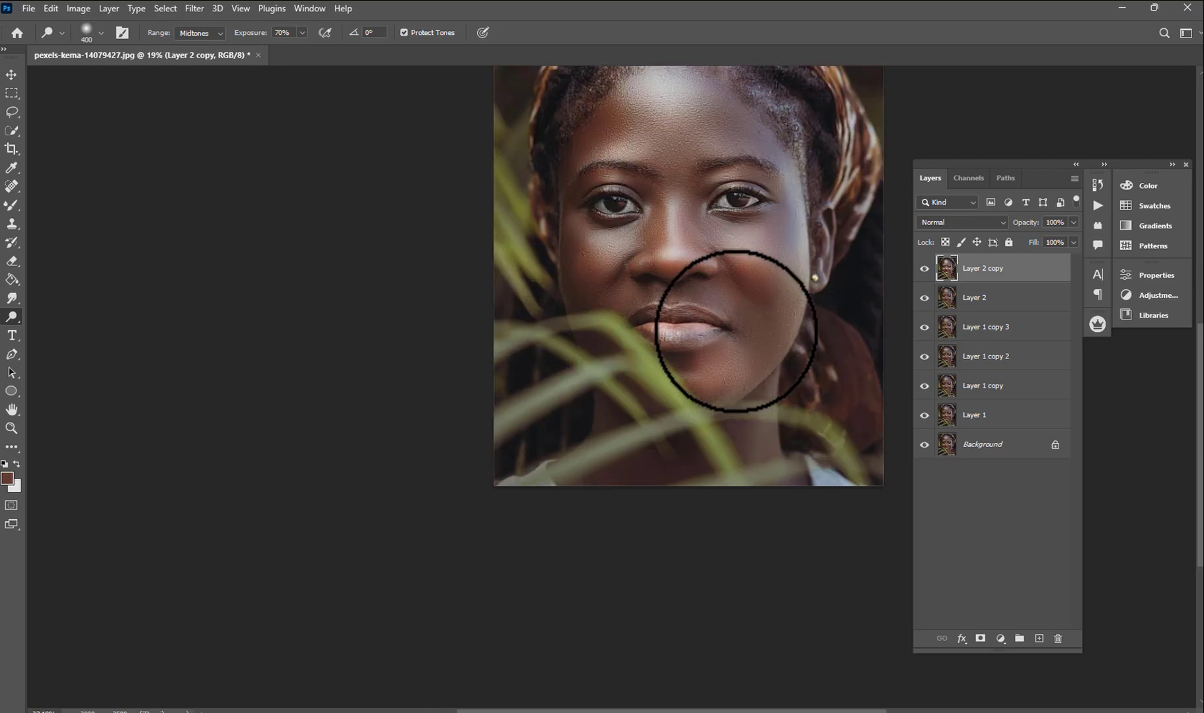
key(bracketleft)
key(bracketleft)
key(bracketright)
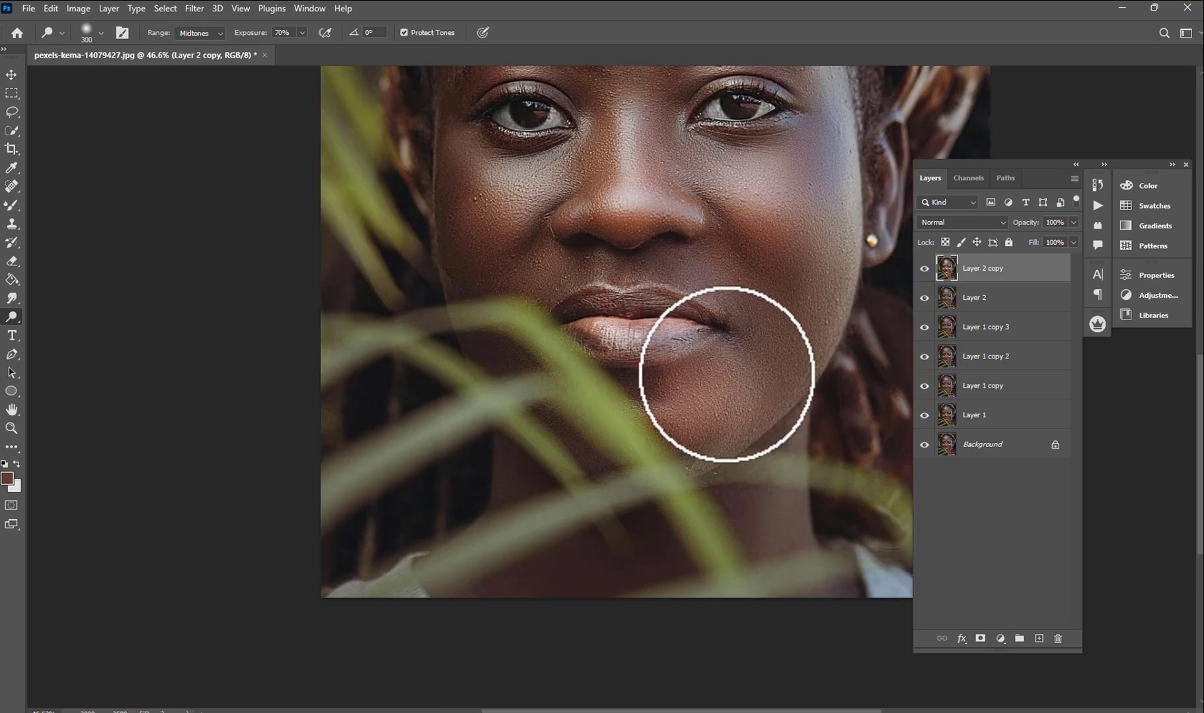
scroll(733, 423, up, 3)
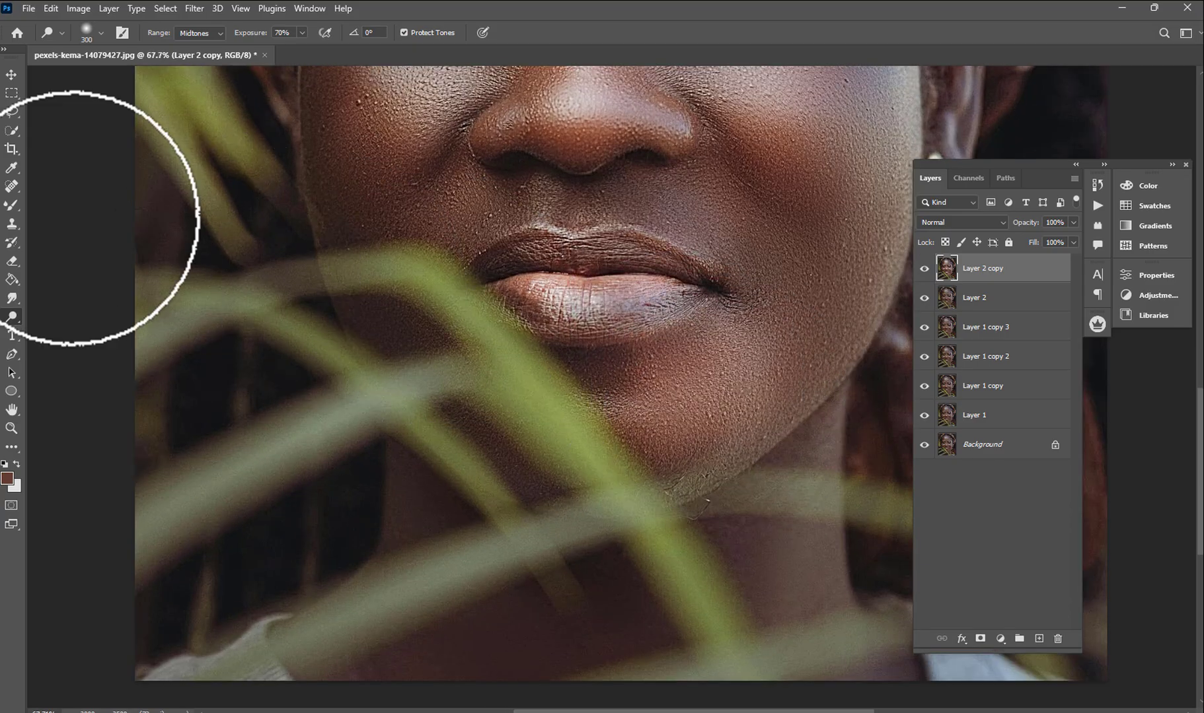
- Sample a brown skin tone from the lower cheek beside the mouth with the Eyedropper
click(12, 168)
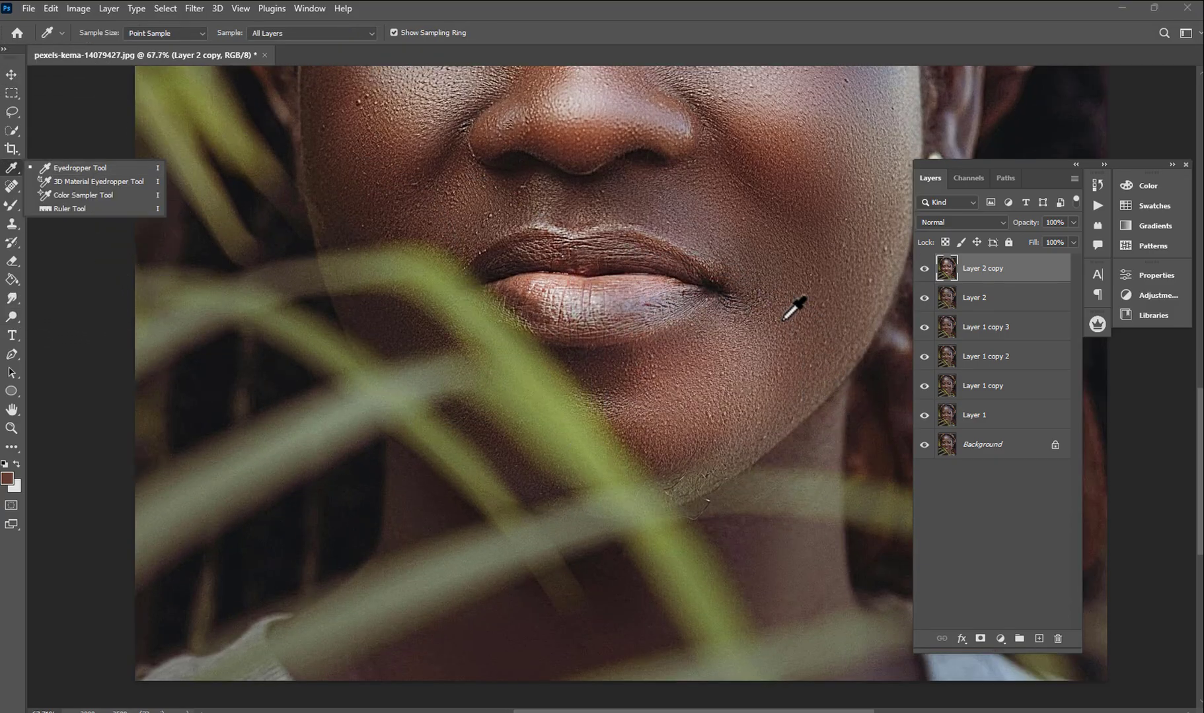
click(817, 317)
mouse_move(817, 316)
mouse_down()
mouse_move(815, 328)
mouse_move(814, 316)
mouse_up()
- Recolour the reddened chin with the sampled skin tone using the Color Replacement tool, enlarging the brush to 400 px
click(12, 205)
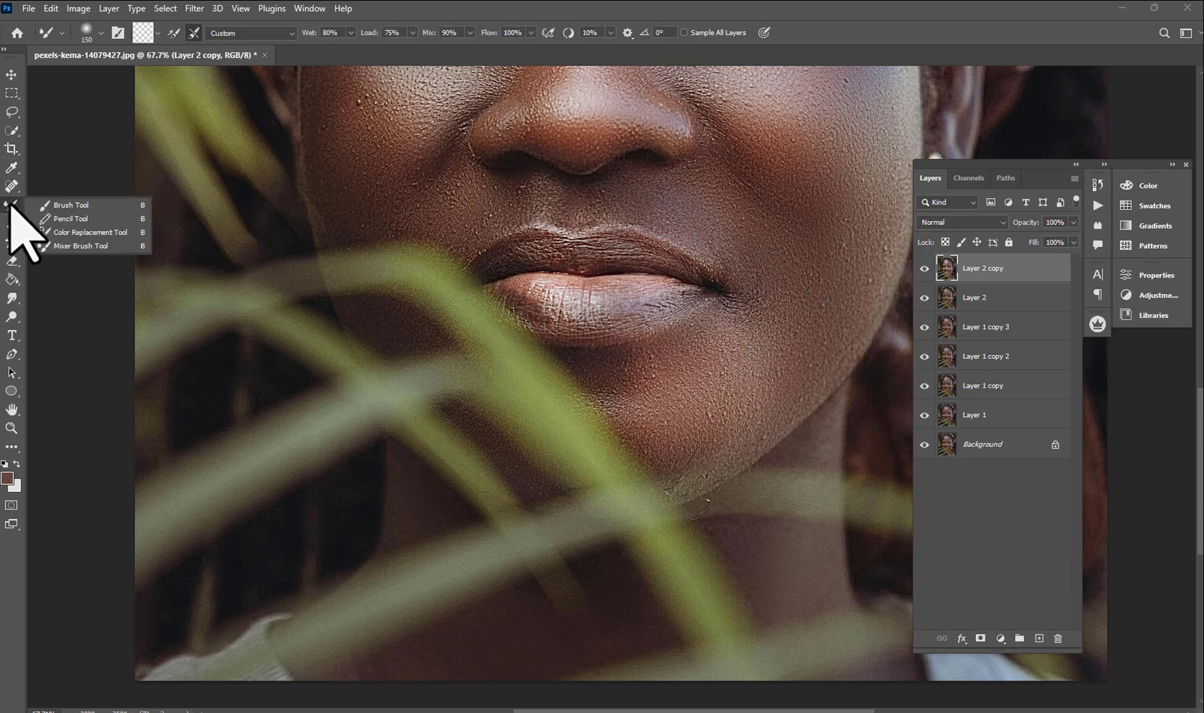
click(76, 233)
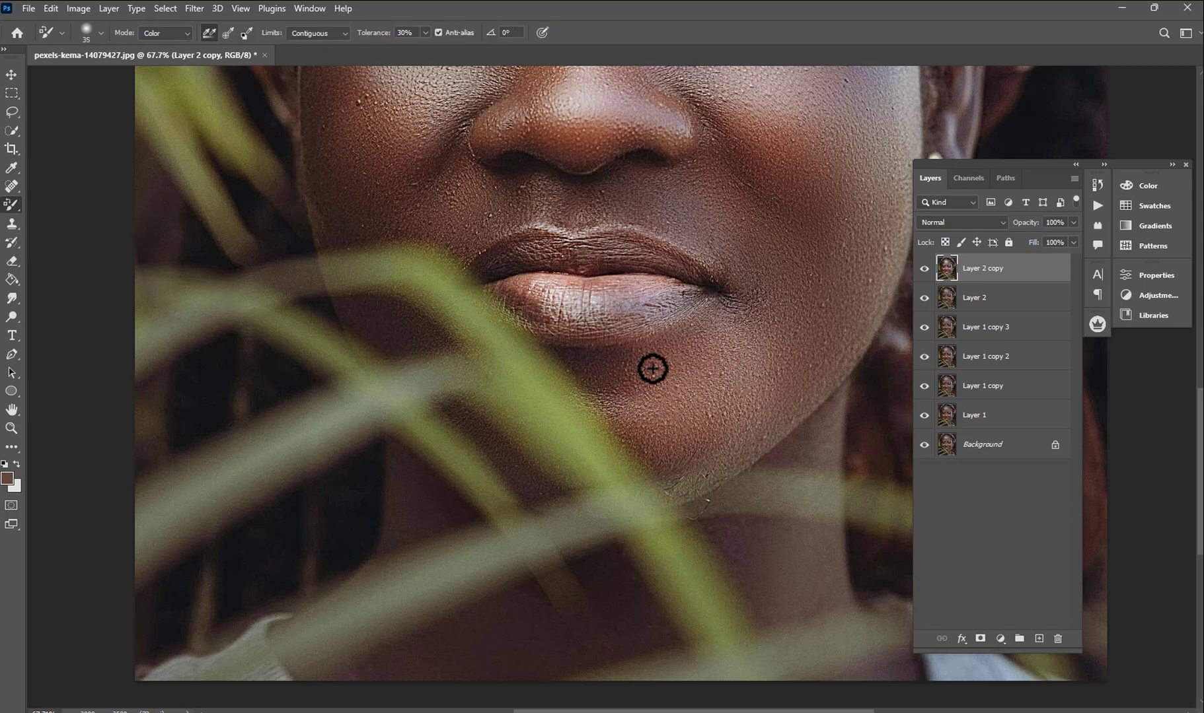
key(bracketright)
key(bracketright)
key(bracketright)
key(bracketright)
key(bracketright)
key(bracketright)
key(bracketright)
key(bracketright)
key(bracketright)
key(bracketright)
key(bracketright)
key(bracketright)
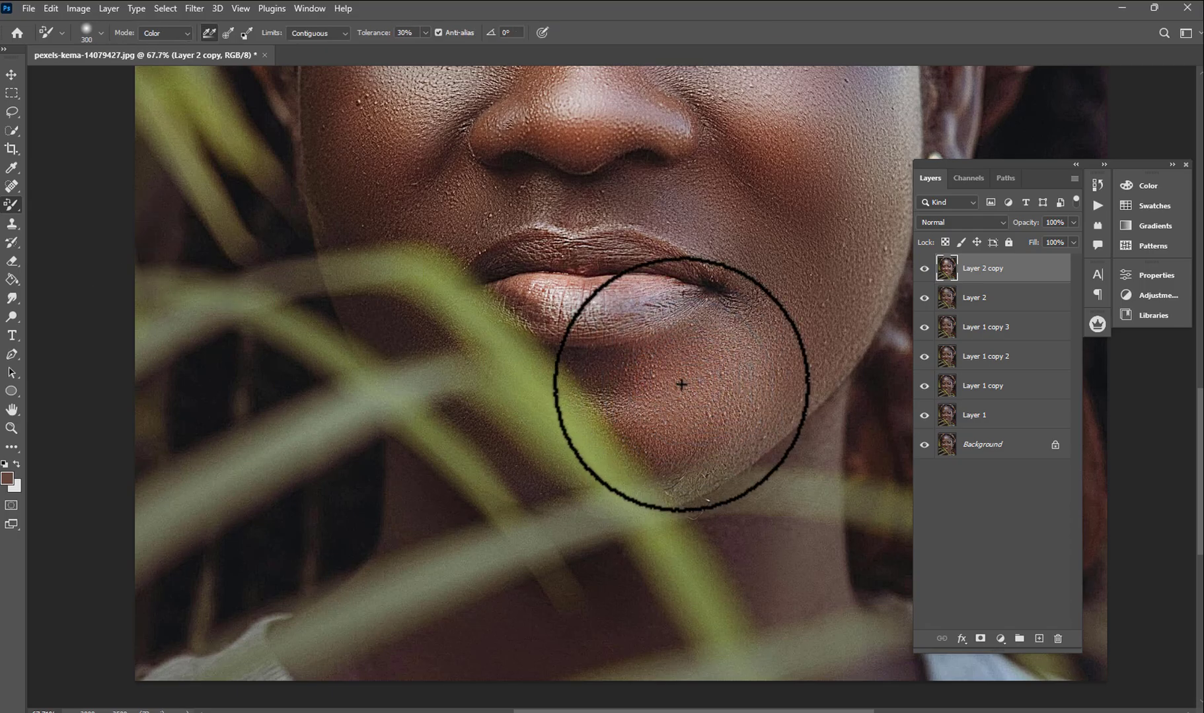
key(bracketright)
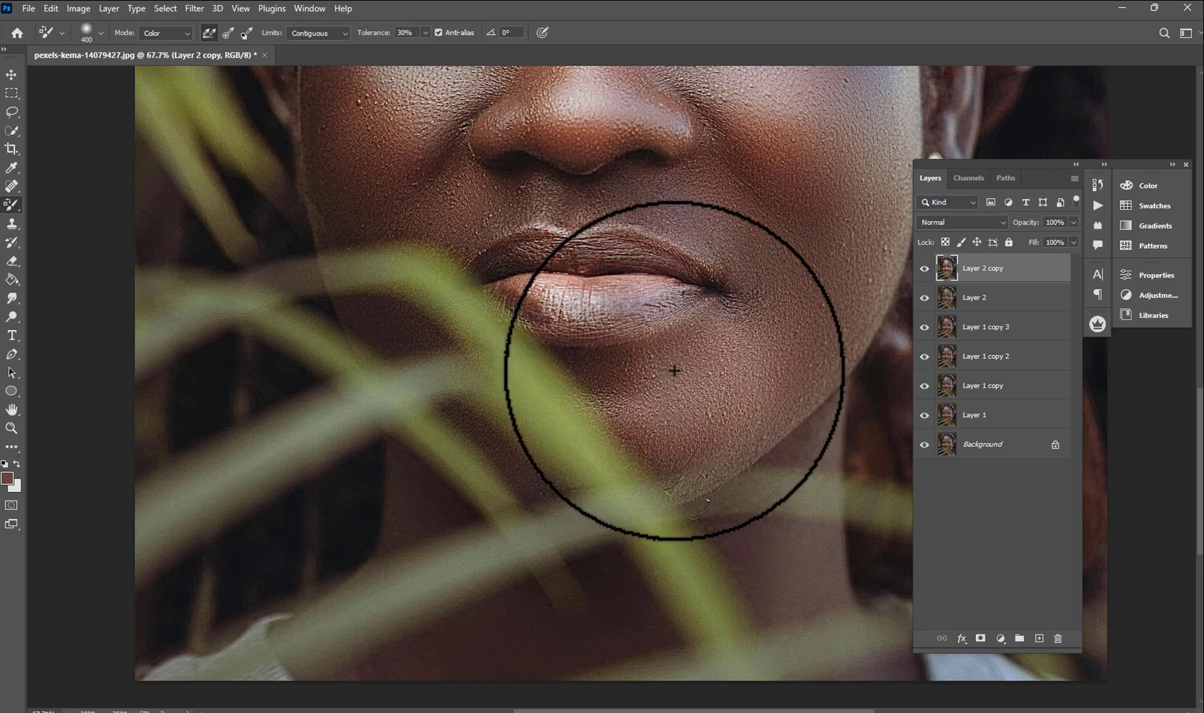
- Blend the replaced colour below the mouth with a 250 px Color Replacement brush, reducing it to 25 px
scroll(674, 371, down, 3)
key(bracketleft)
key(bracketleft)
scroll(694, 375, up, 2)
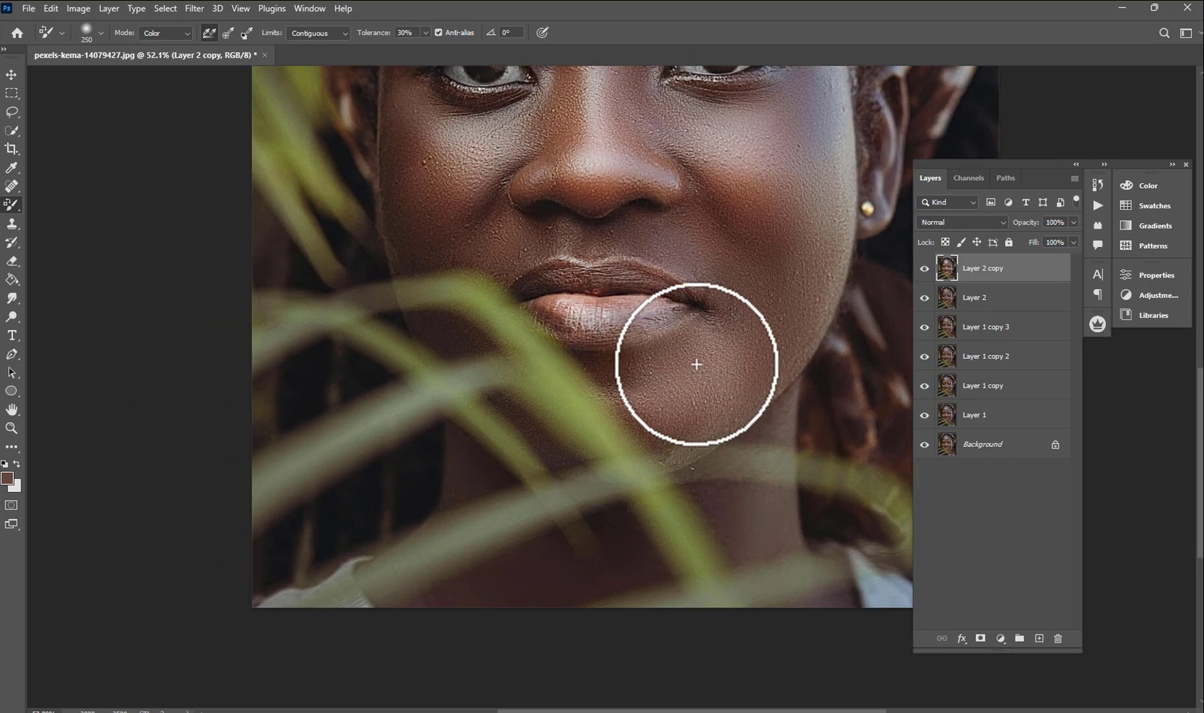
key(bracketleft)
key(bracketleft)
key(bracketleft)
key(bracketleft)
key(bracketleft)
key(bracketleft)
key(bracketleft)
key(bracketleft)
key(bracketleft)
key(bracketleft)
key(bracketleft)
key(bracketleft)
key(bracketleft)
key(bracketleft)
key(bracketleft)
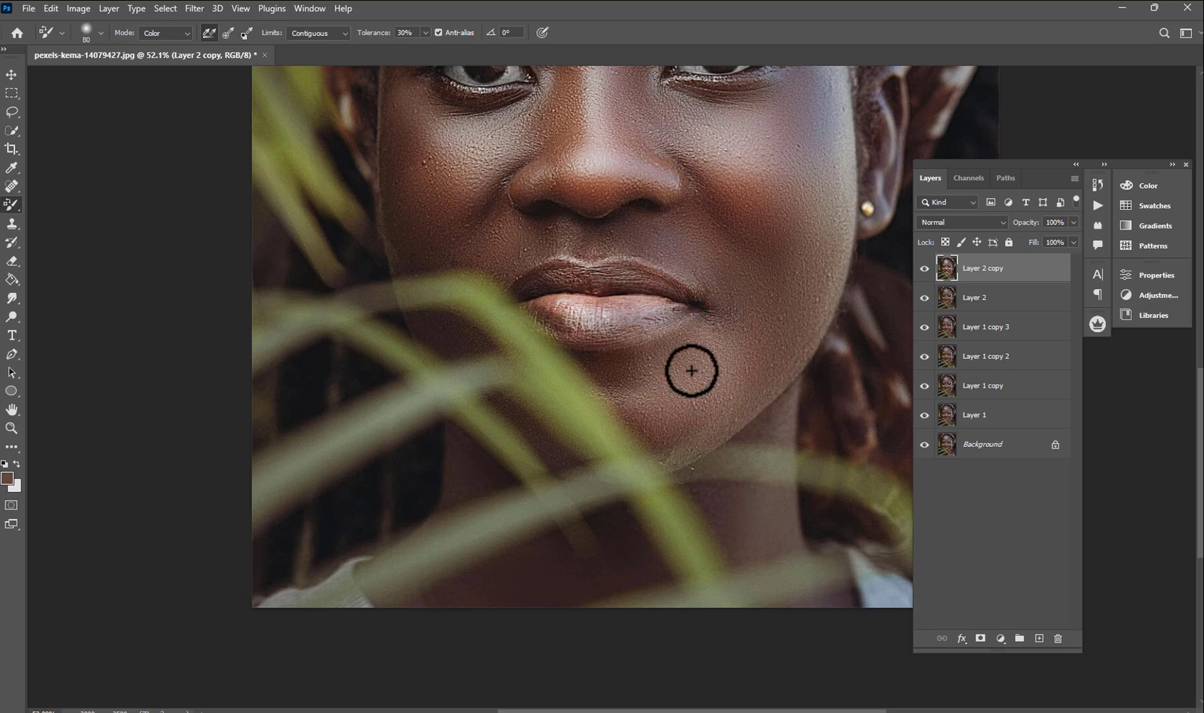
scroll(689, 378, up, 2)
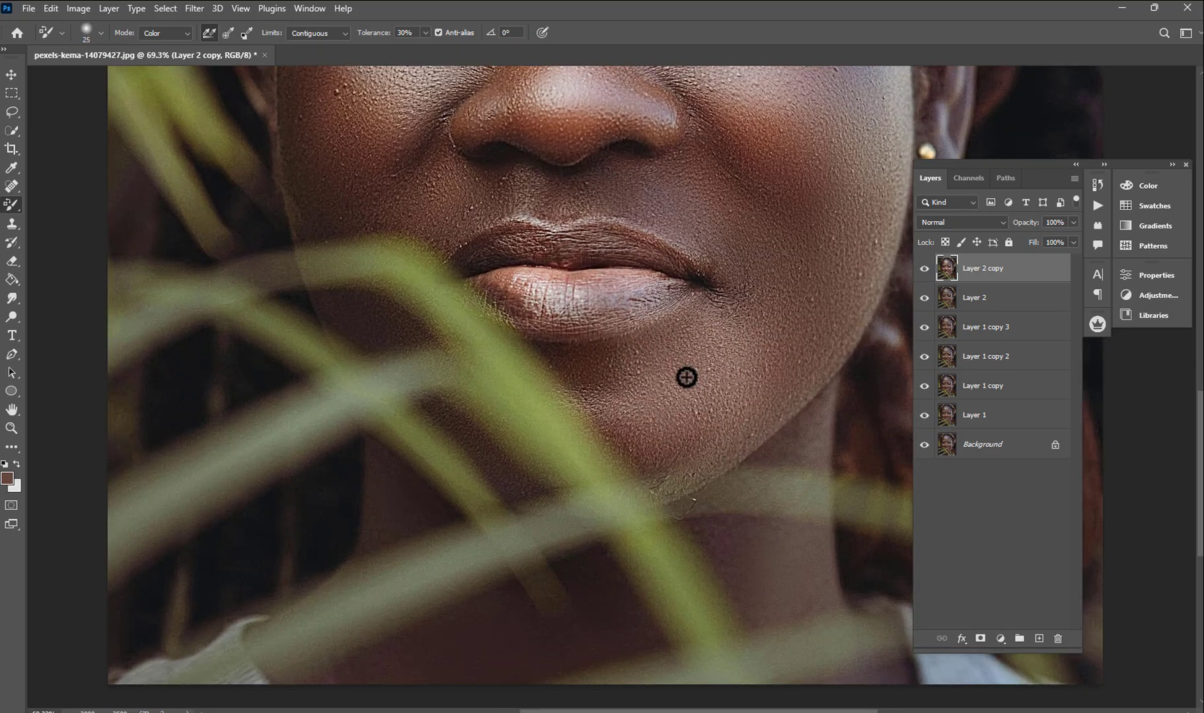
- Switch to the regular Brush tool and enlarge its tip to 100 px
right_click(12, 204)
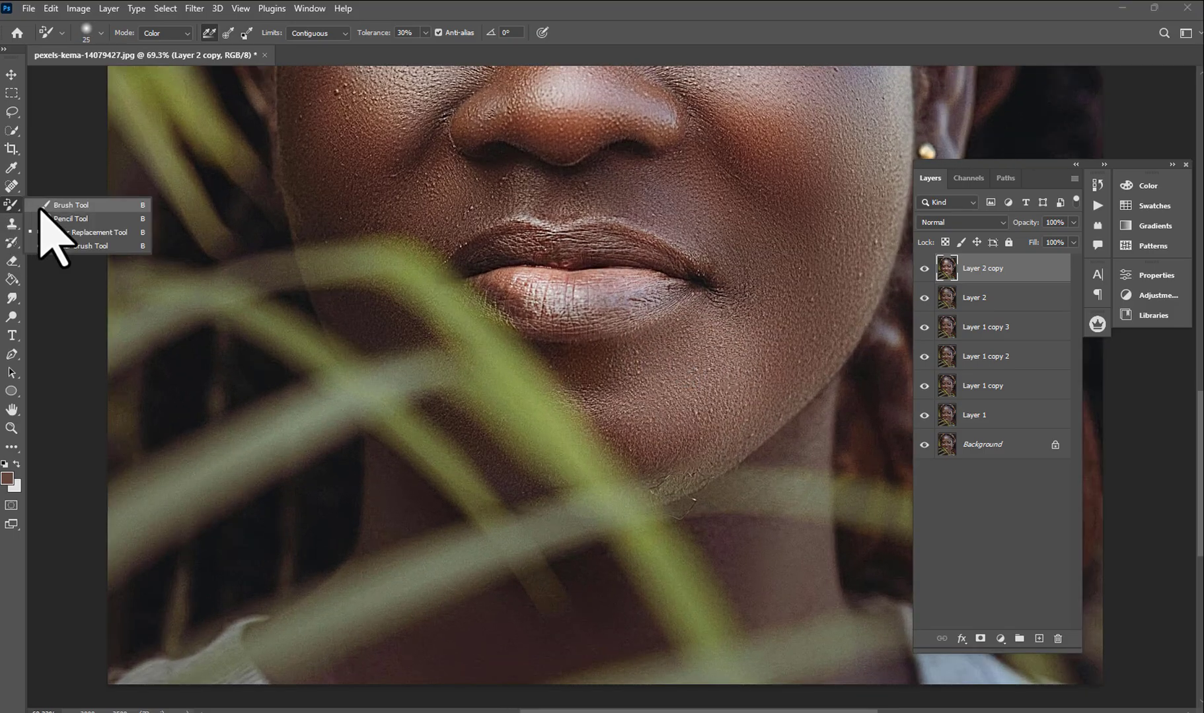
click(41, 208)
scroll(641, 368, down, 2)
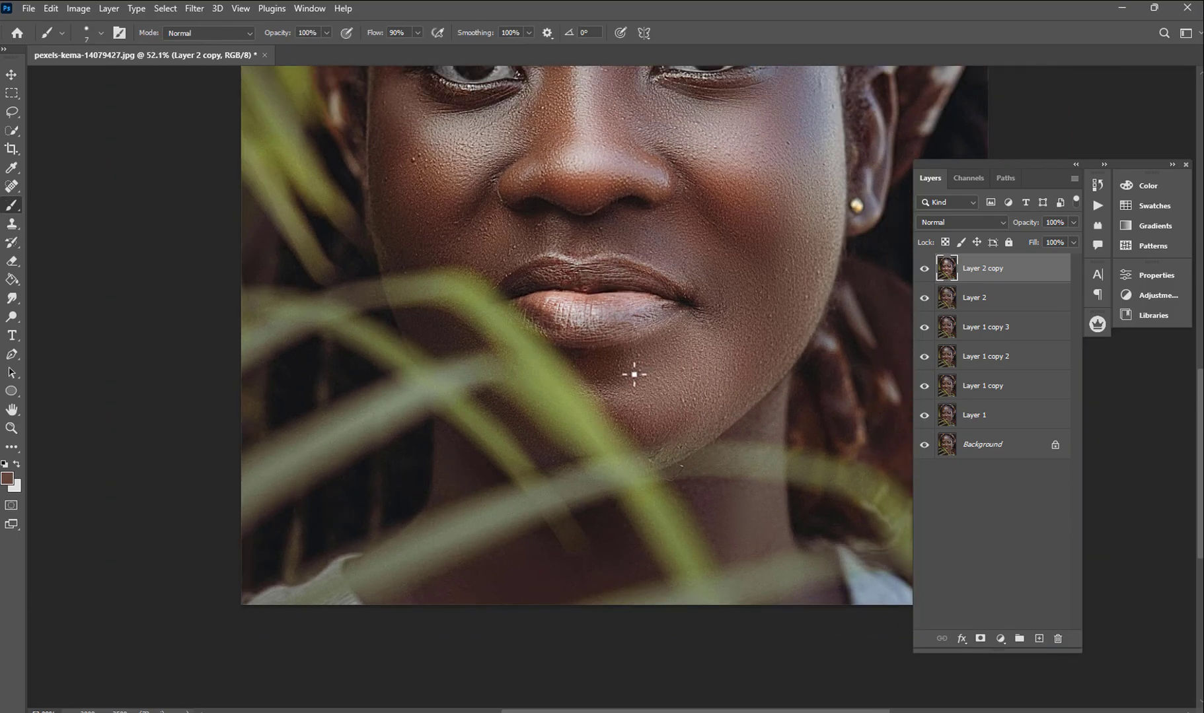
scroll(634, 375, down, 2)
key(bracketright)
key(bracketright)
key(bracketright)
key(bracketright)
key(bracketright)
key(bracketright)
key(bracketright)
key(bracketright)
key(bracketright)
key(bracketright)
scroll(677, 340, down, 1)
key(bracketright)
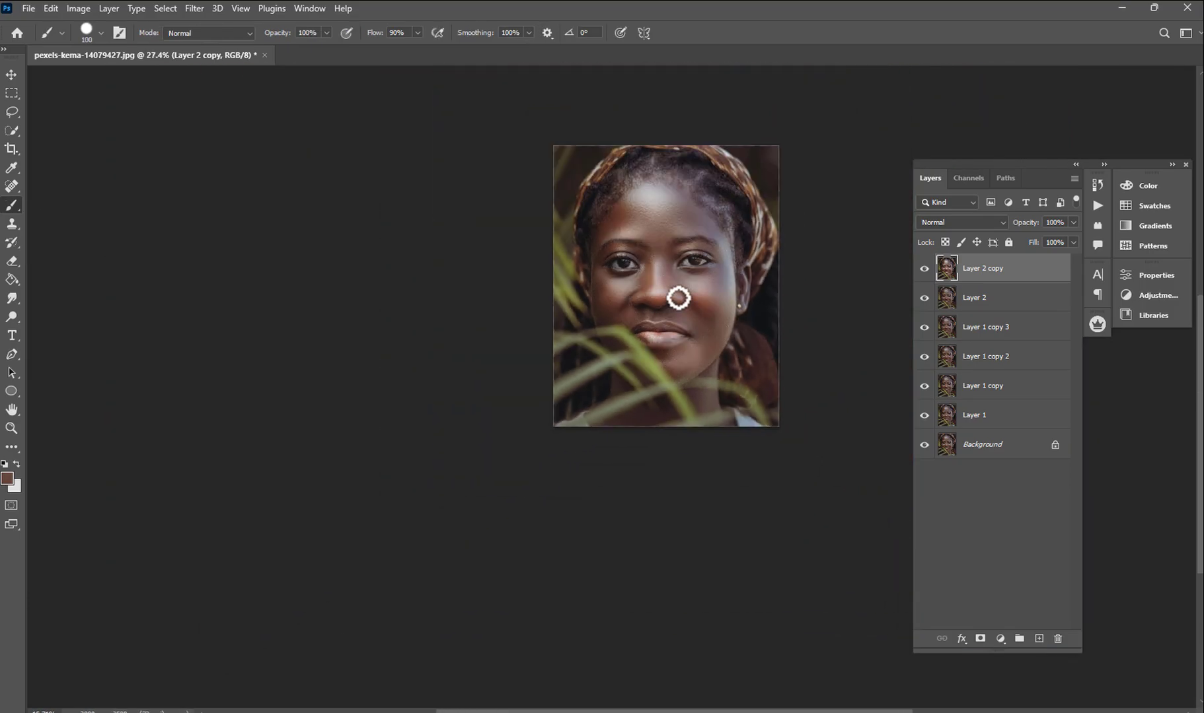
- Compare the face with and without Layer 2 copy and lower that layer's opacity to 66%
click(924, 269)
click(925, 269)
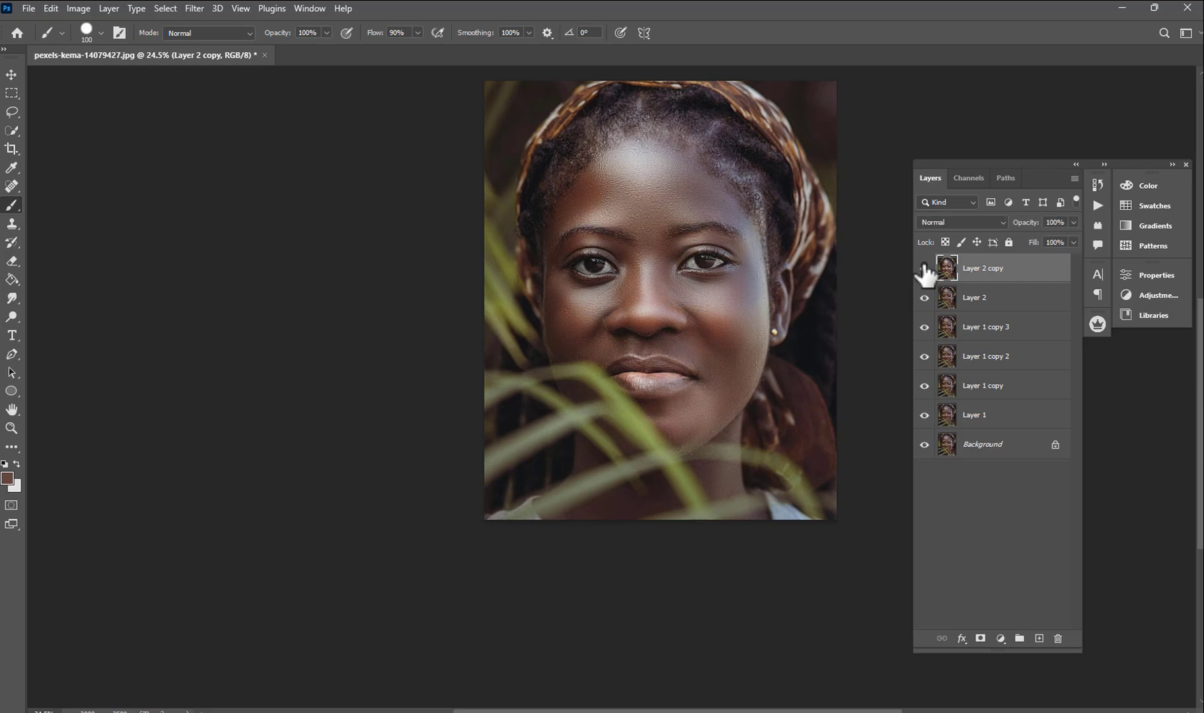
scroll(693, 282, up, 3)
click(1073, 223)
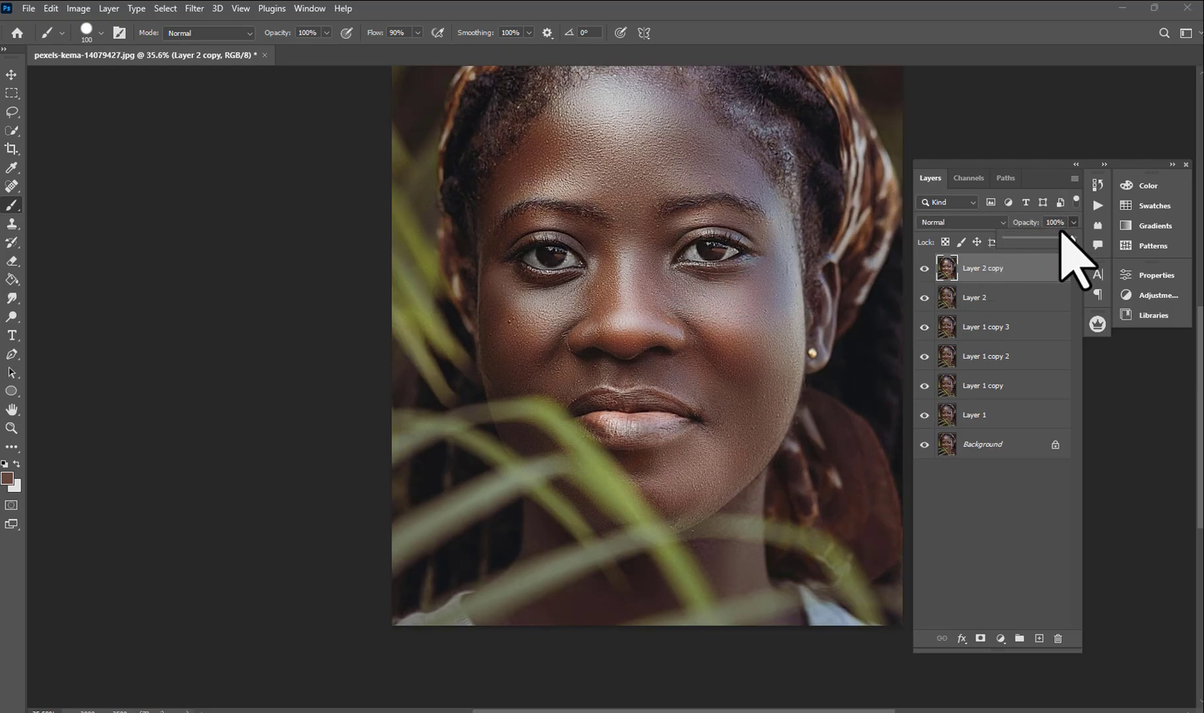
drag(1074, 238, 1049, 239)
scroll(591, 357, down, 3)
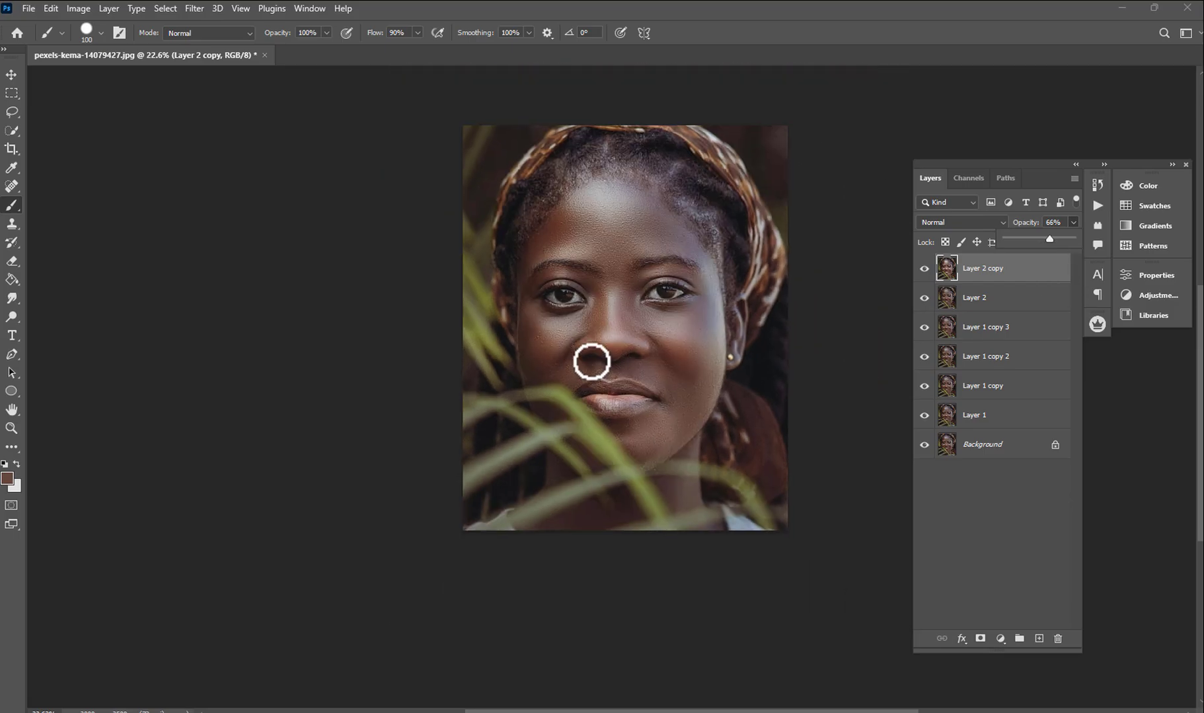
- Merge Layer 2 copy with Layer 2 into a single layer
scroll(710, 258, up, 3)
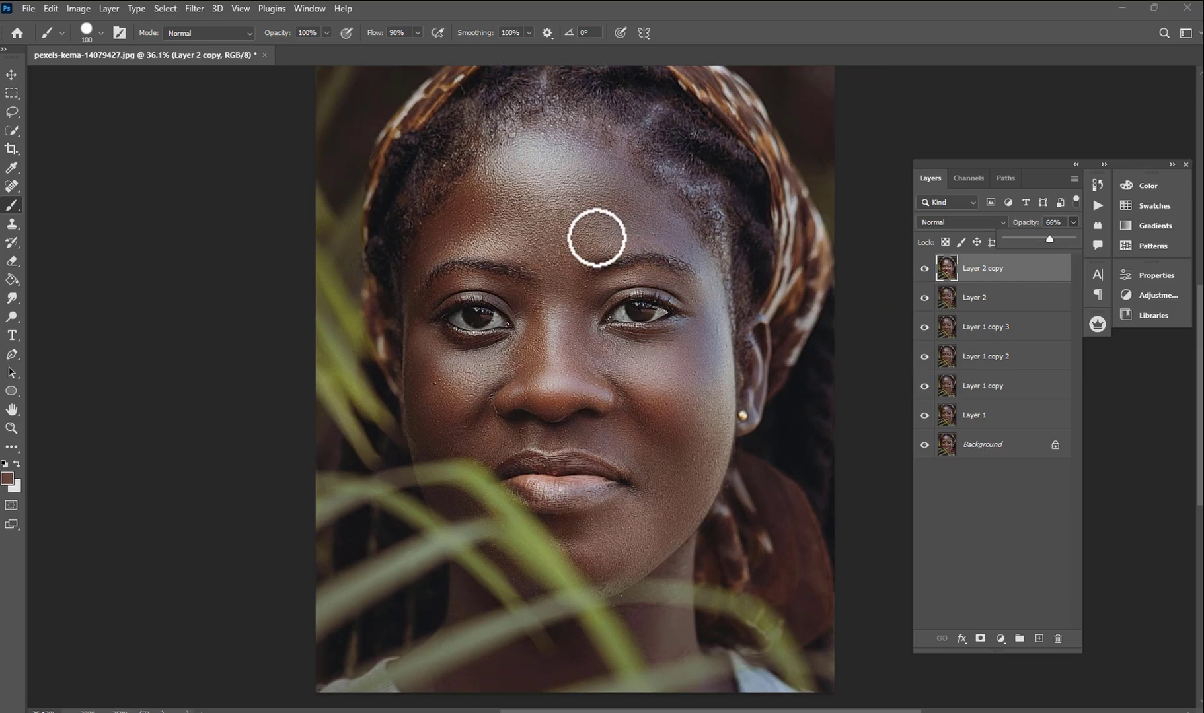
ctrl+click(1005, 307)
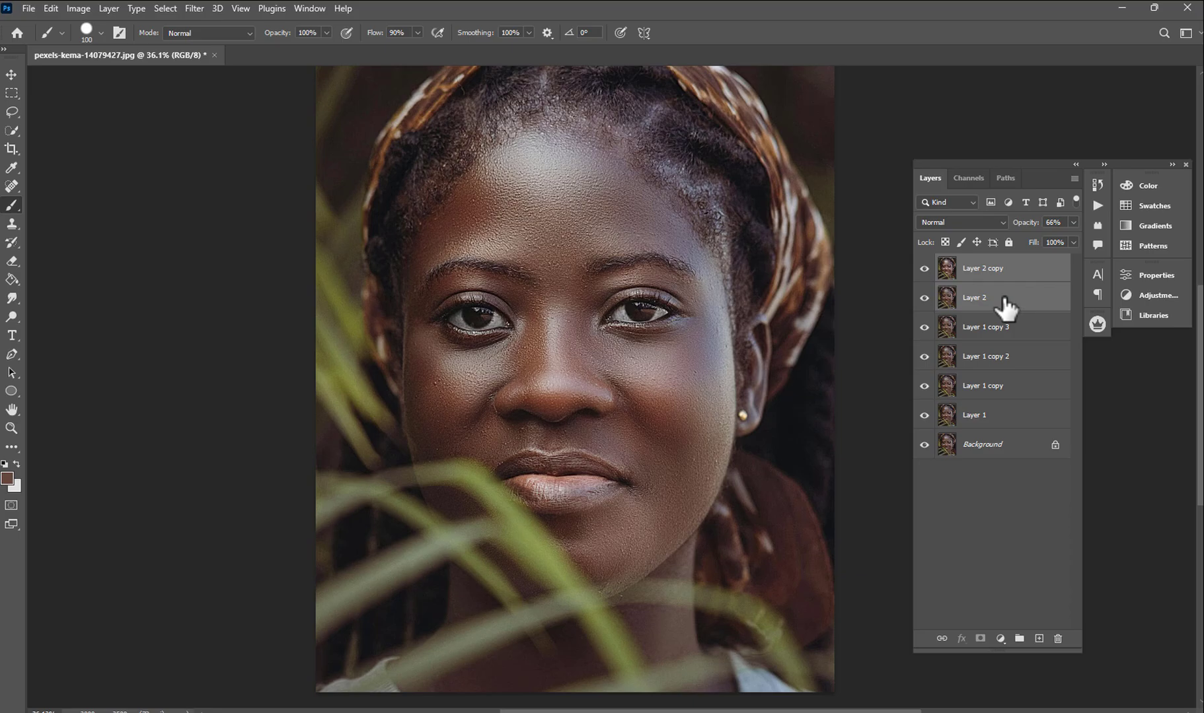
key(ctrl+e)
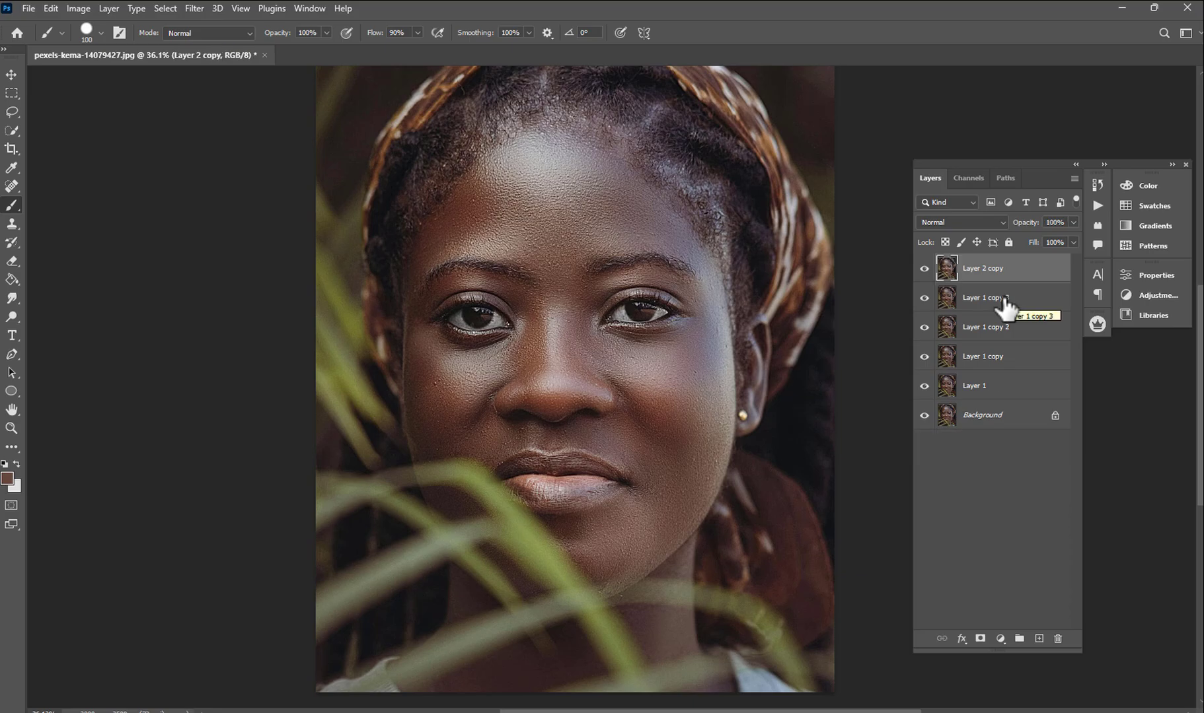
- Outline the lower lip with the Lasso tool and copy the selection to its own layer
scroll(693, 368, down, 2)
scroll(618, 429, up, 5)
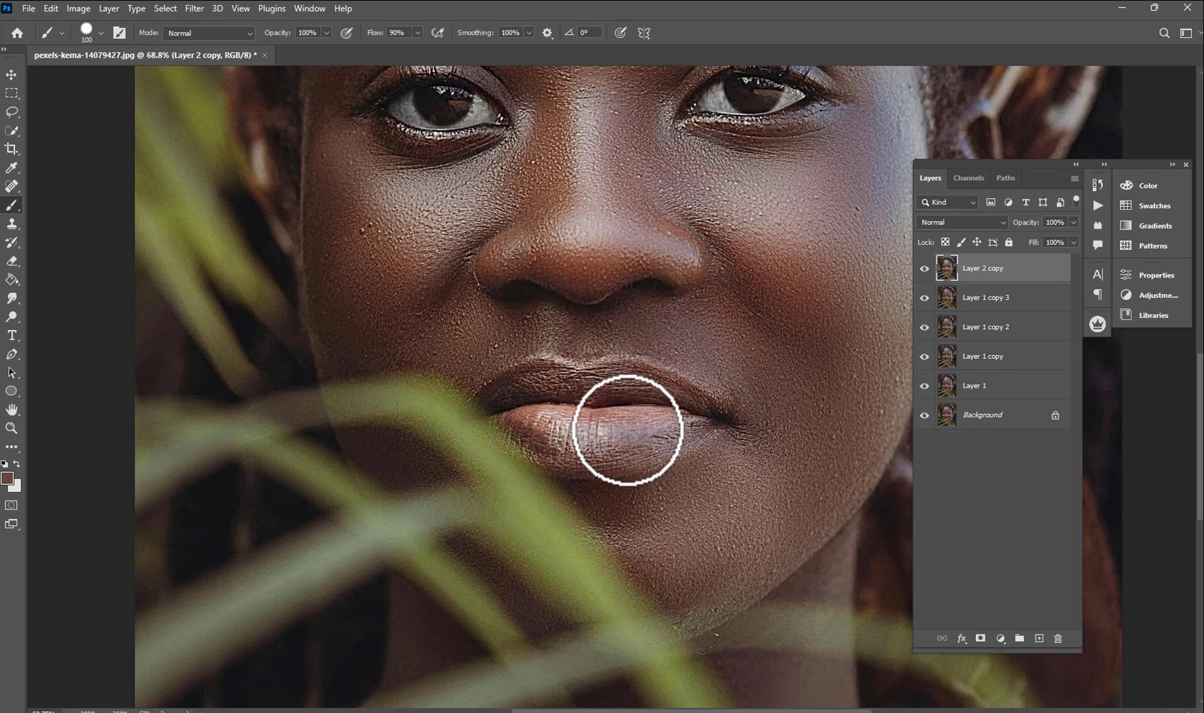
click(12, 111)
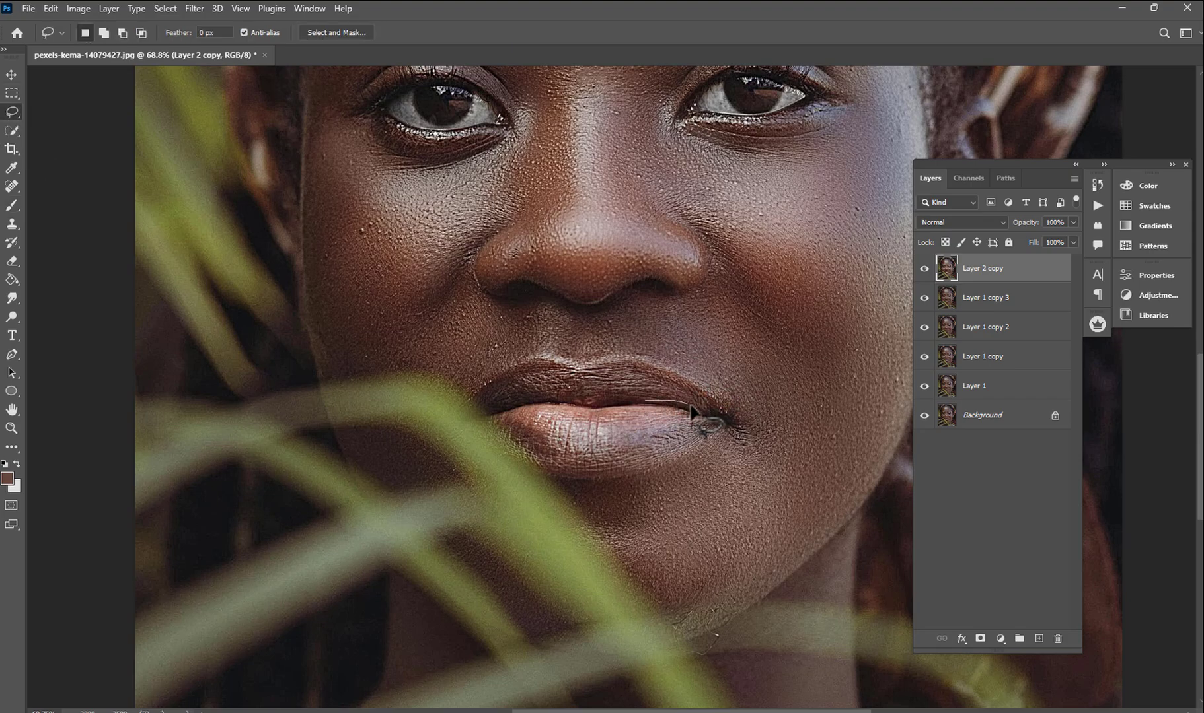
drag(615, 476, 529, 471)
drag(611, 410, 615, 411)
key(ctrl+j)
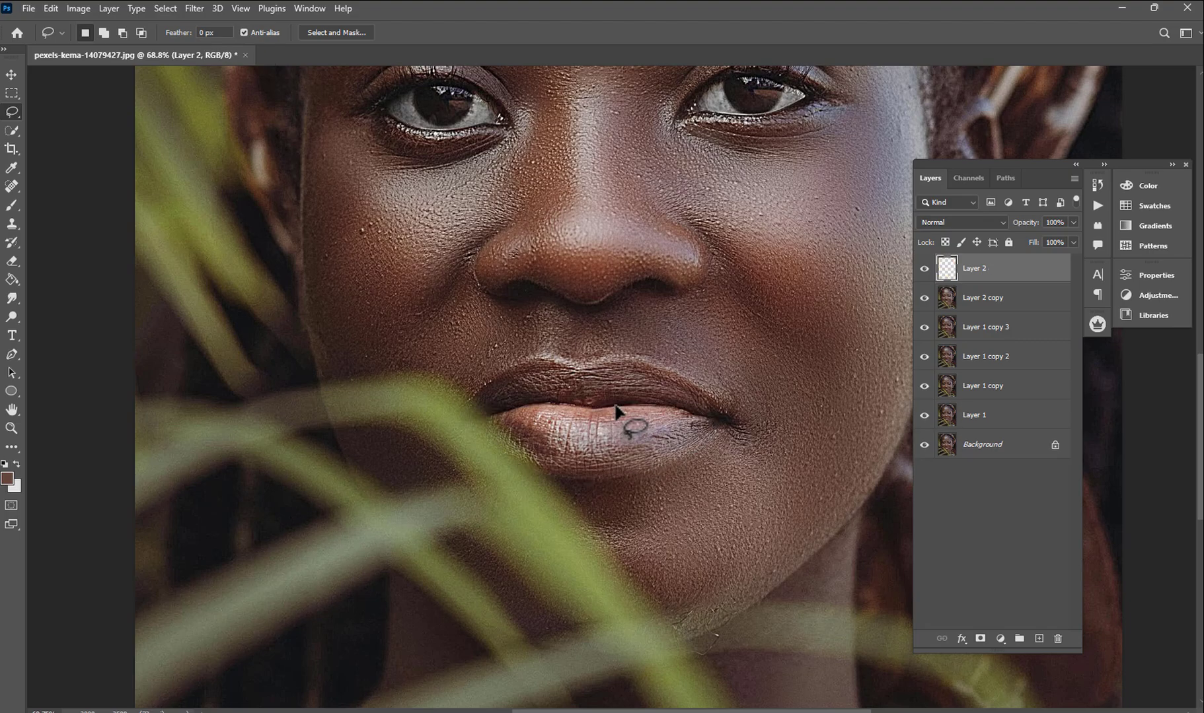
- Apply Hue/Saturation to the lower-lip layer with hue +1 and saturation +49, and compare the face with and without it
click(79, 10)
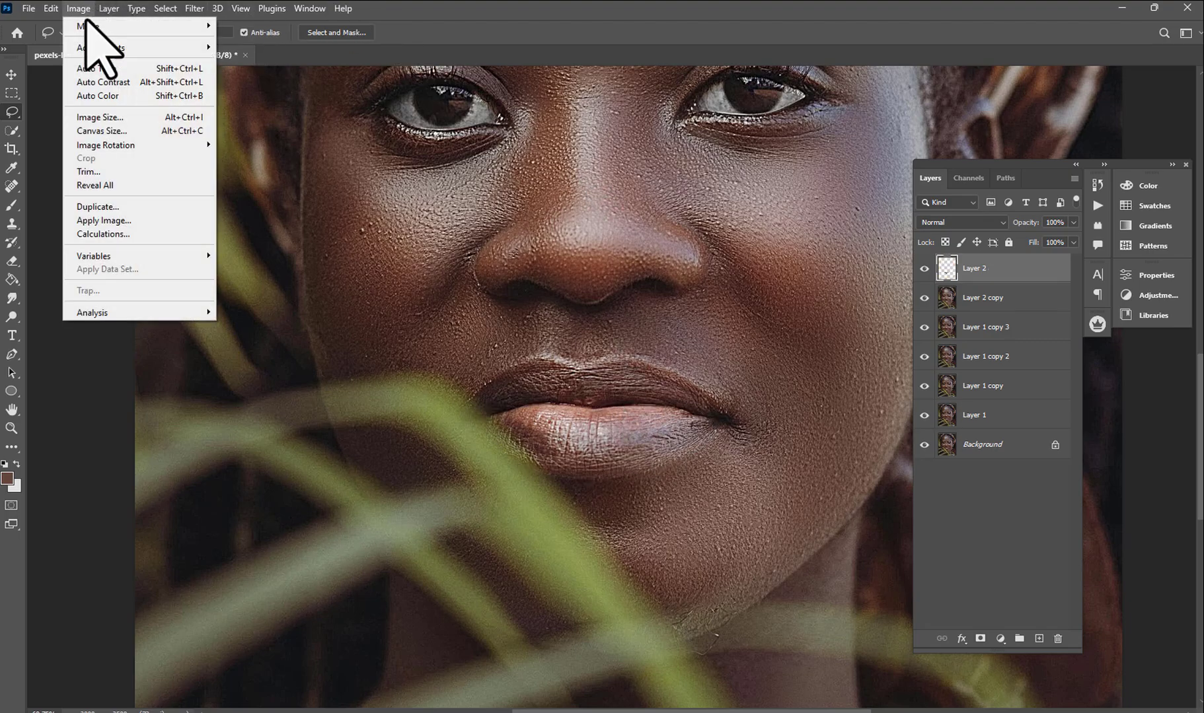
mouse_move(103, 47)
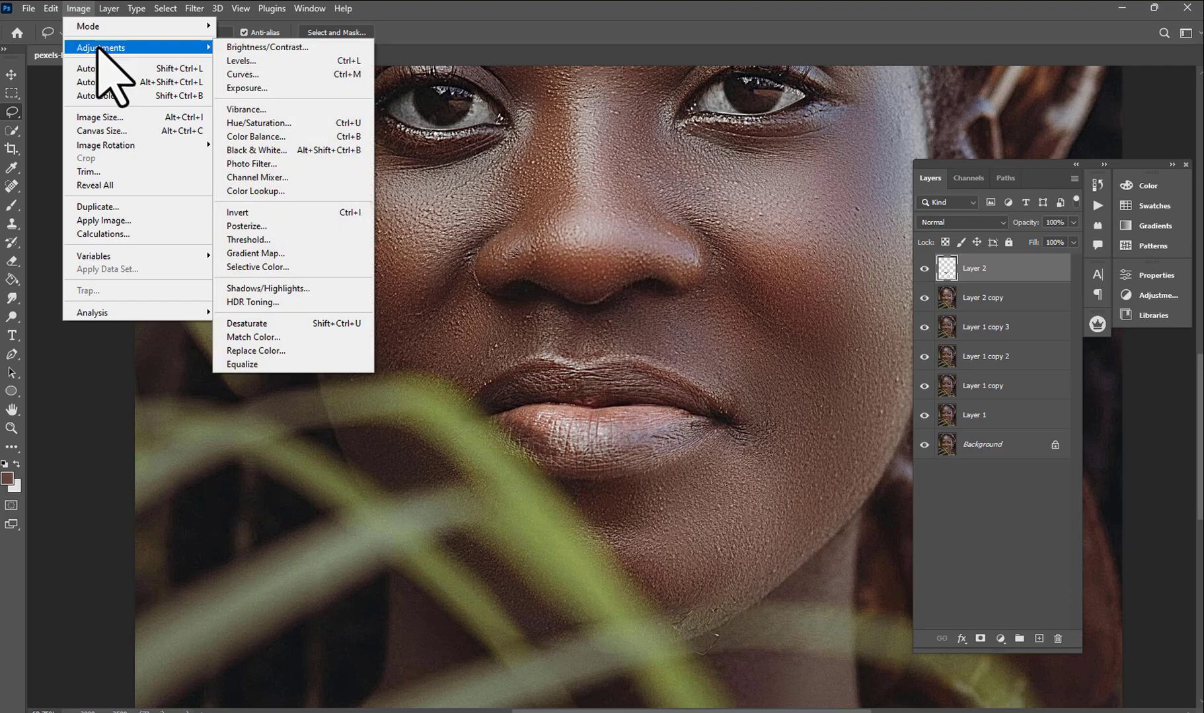
click(263, 124)
drag(950, 248, 981, 245)
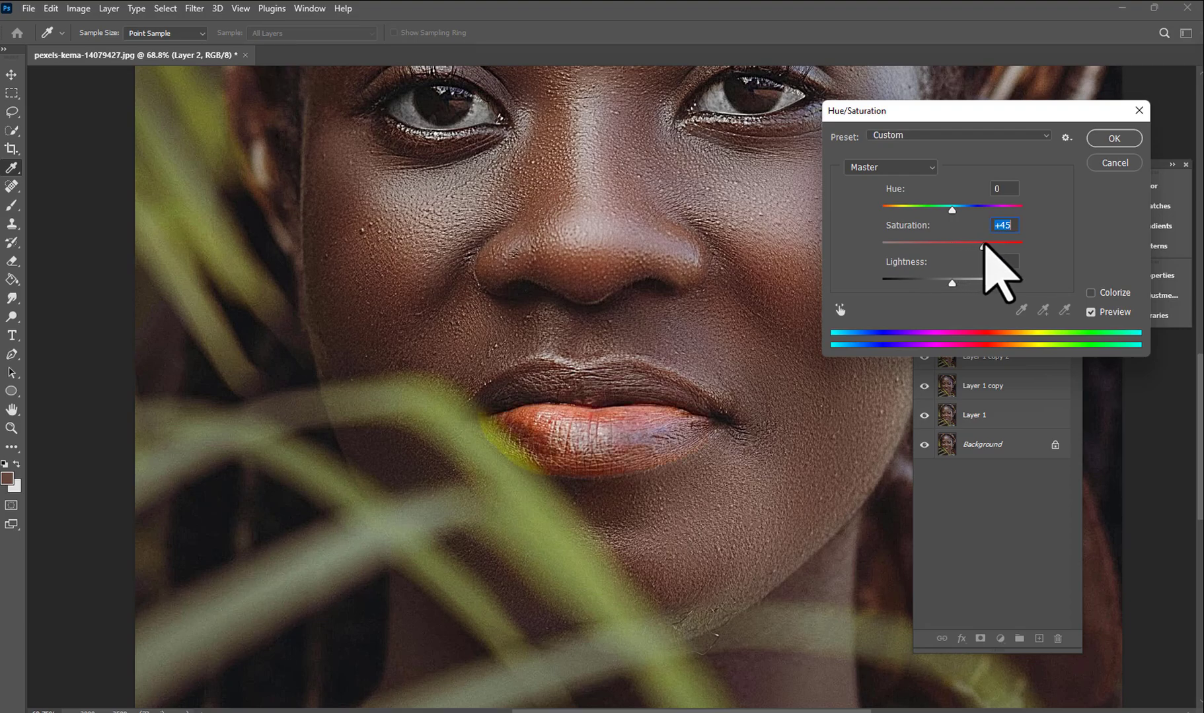
drag(983, 244, 956, 210)
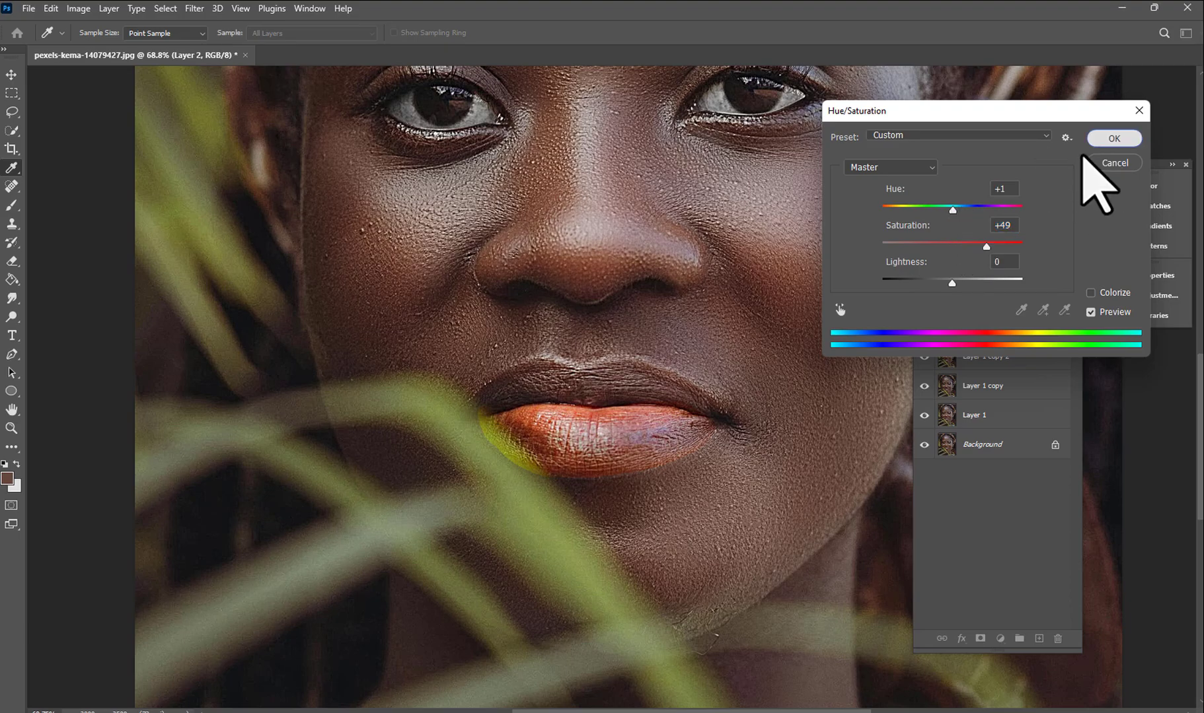
click(1100, 140)
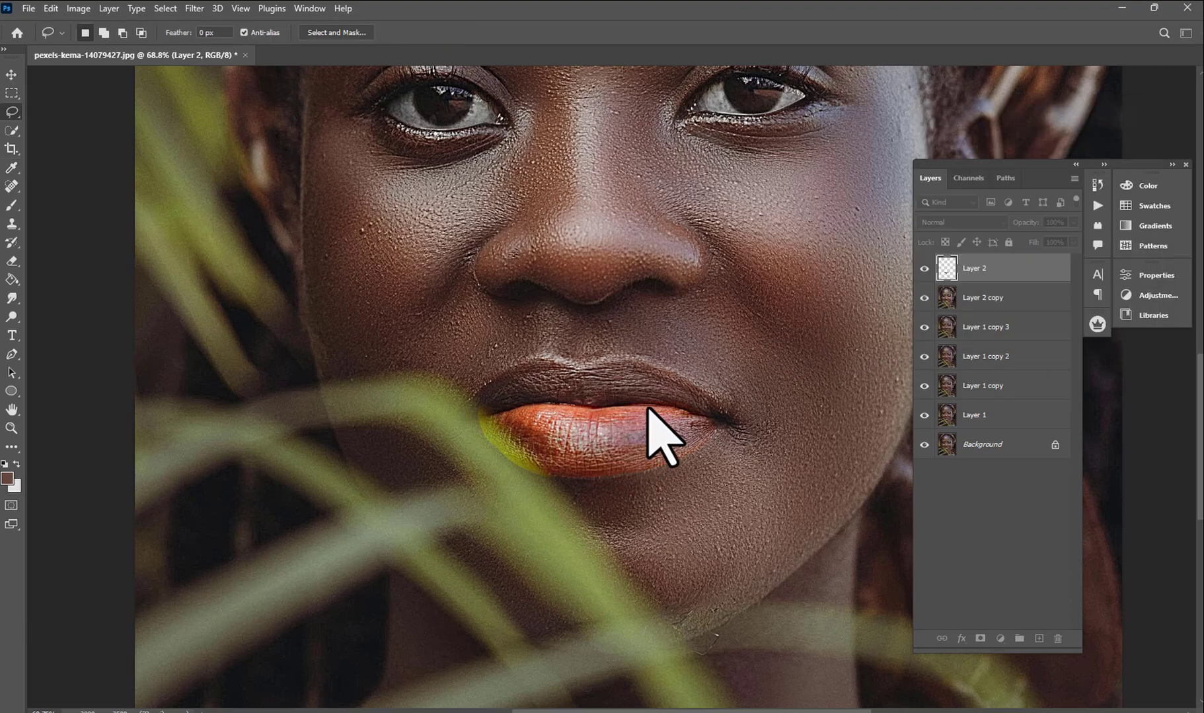
scroll(702, 423, down, 7)
scroll(651, 443, up, 5)
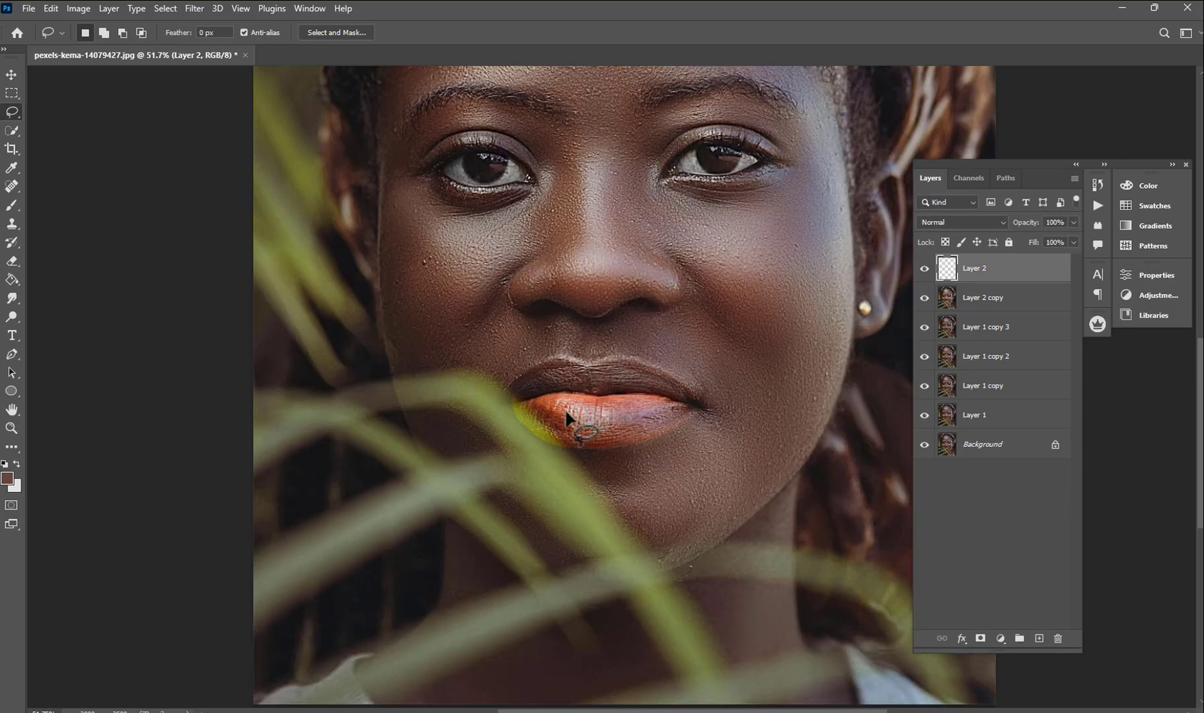
click(924, 268)
click(925, 268)
- Erase the oversaturated edges of the lip layer and its spill on the grass blade with a soft 150 px Eraser
click(13, 261)
scroll(624, 462, up, 5)
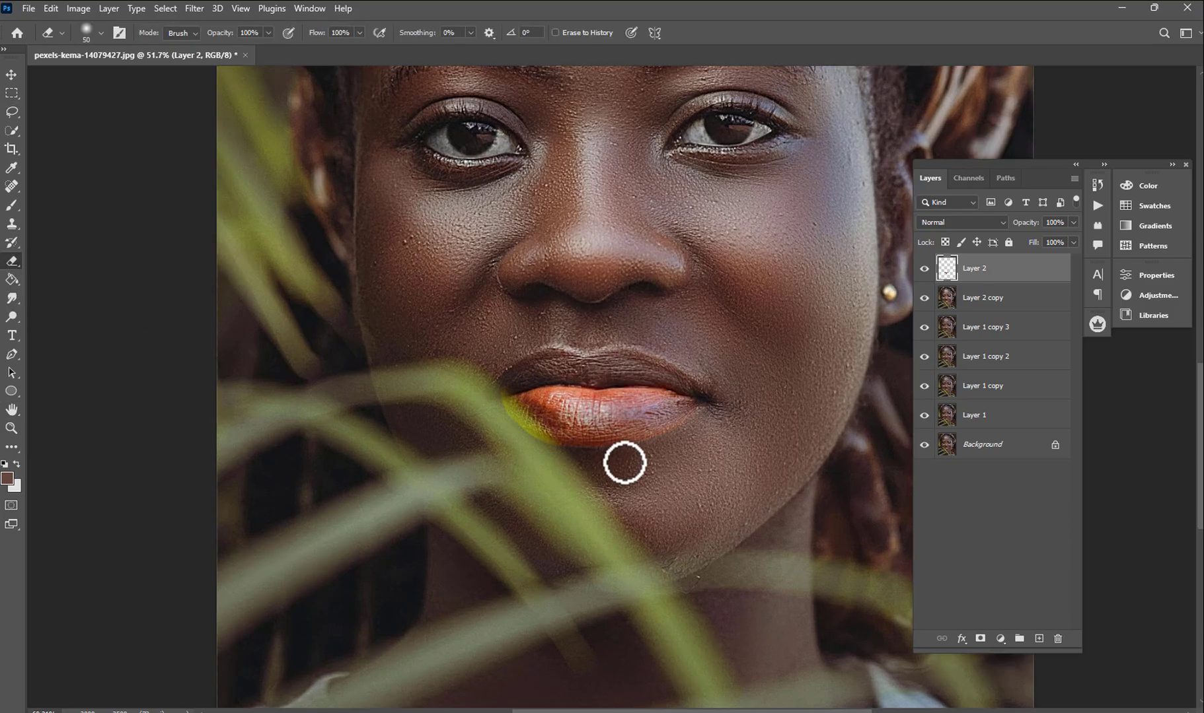
key(bracketright)
key(bracketright)
key(bracketright)
key(bracketright)
key(bracketright)
key(bracketright)
key(bracketright)
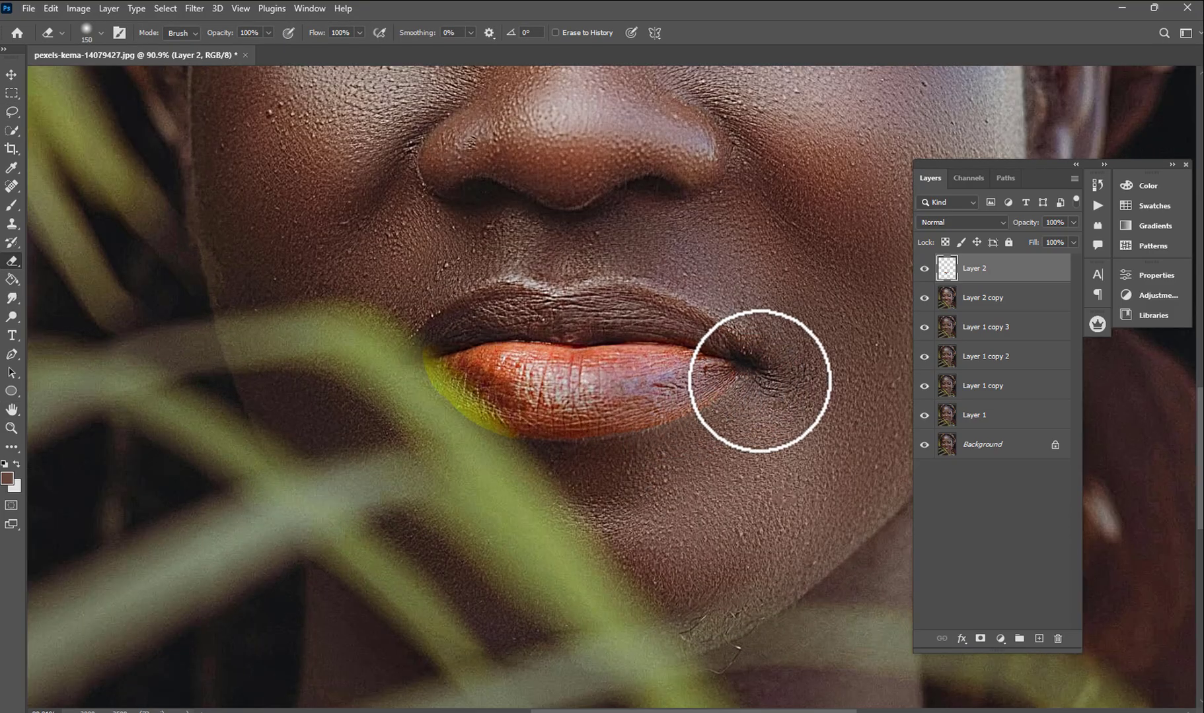
mouse_move(539, 450)
mouse_down()
mouse_move(473, 439)
mouse_move(438, 403)
mouse_up()
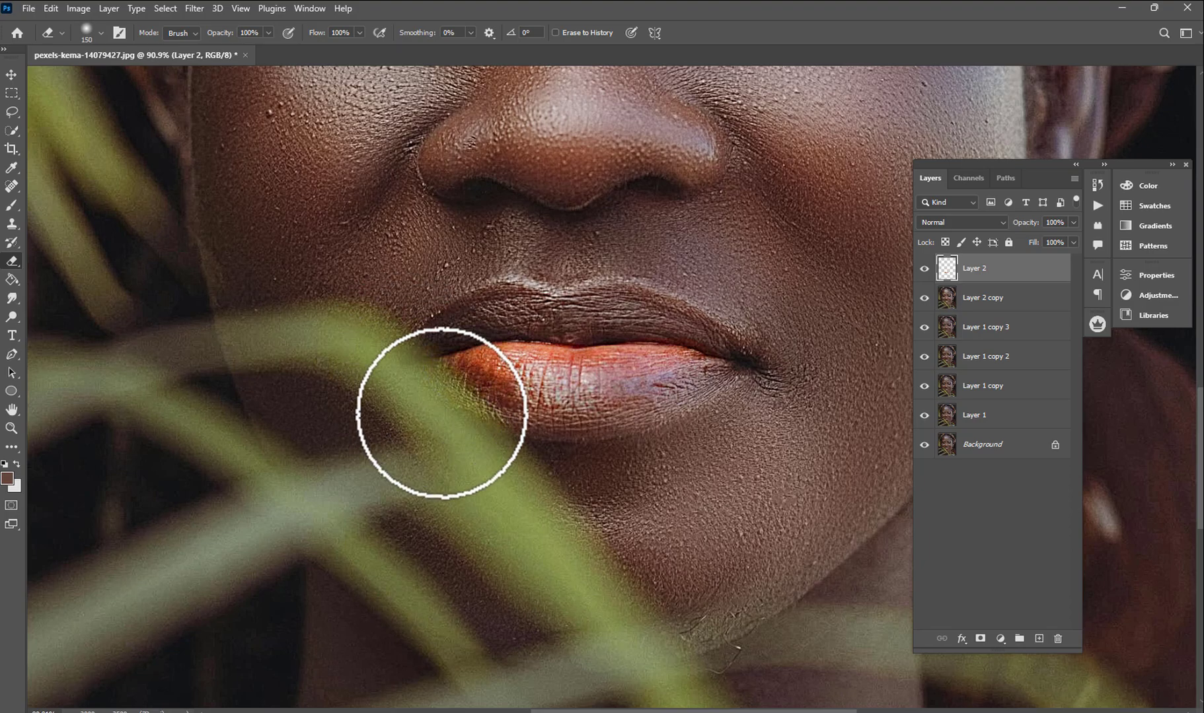
scroll(664, 338, down, 6)
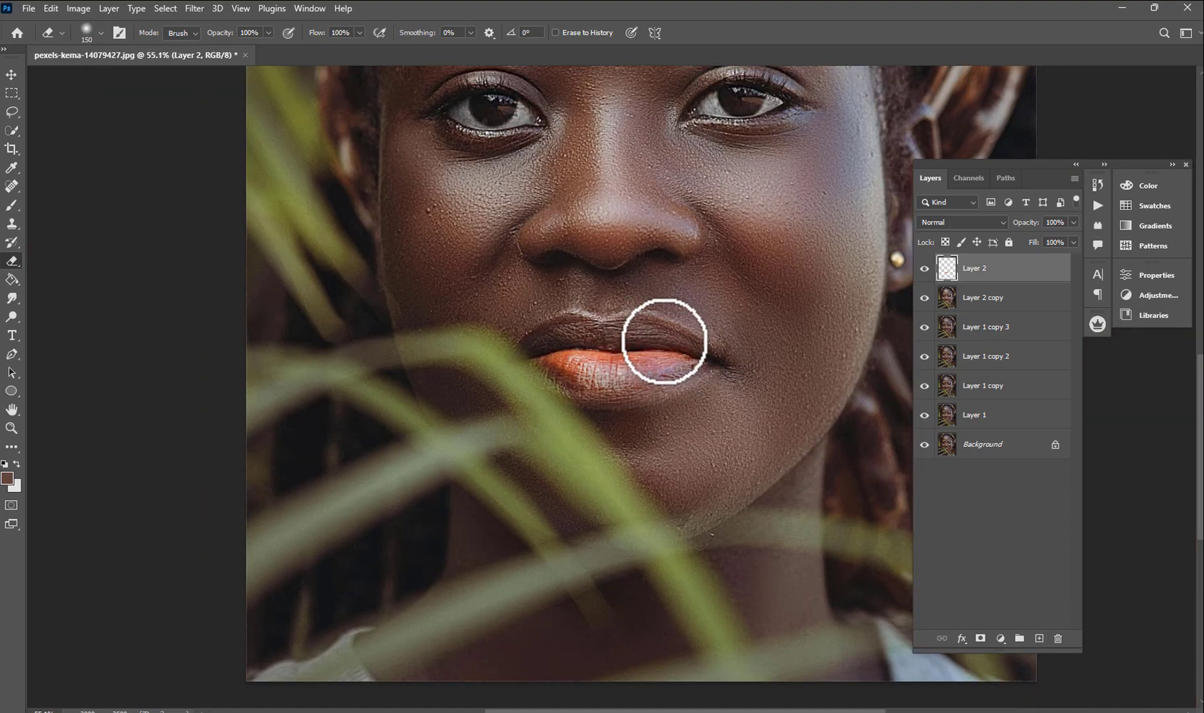
- Lower the lip layer's opacity to 76% and check its effect by toggling its visibility
scroll(653, 337, up, 3)
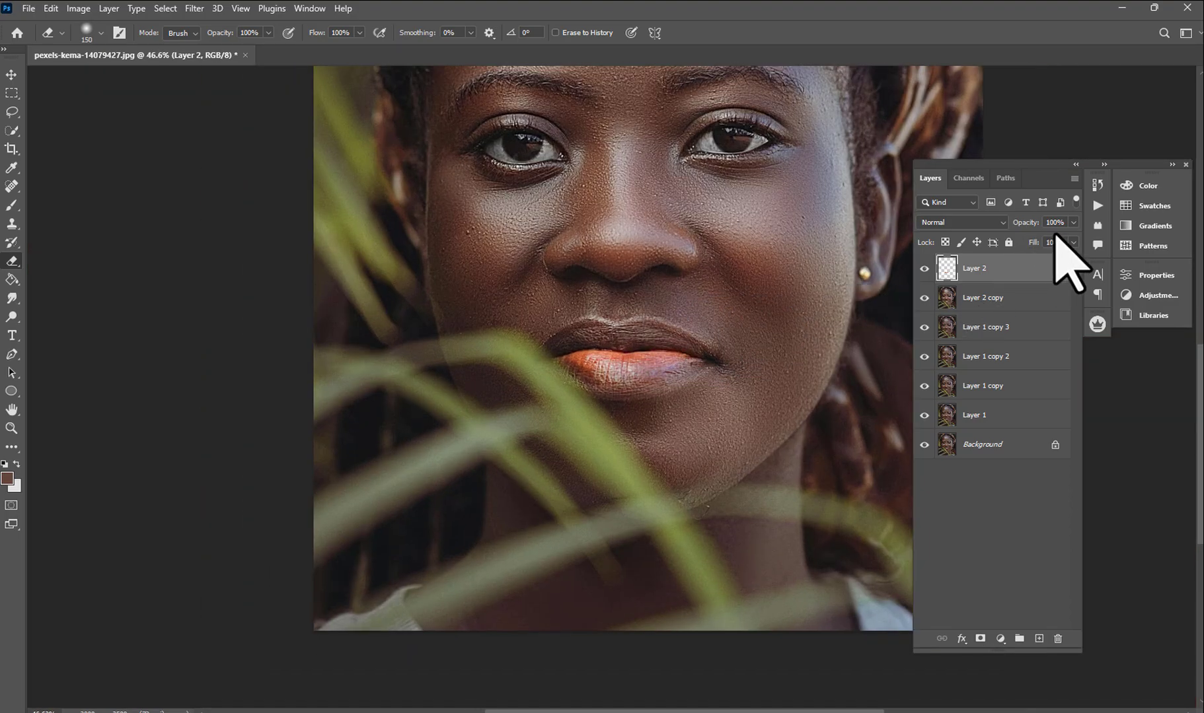
click(1073, 223)
drag(1059, 238, 1055, 239)
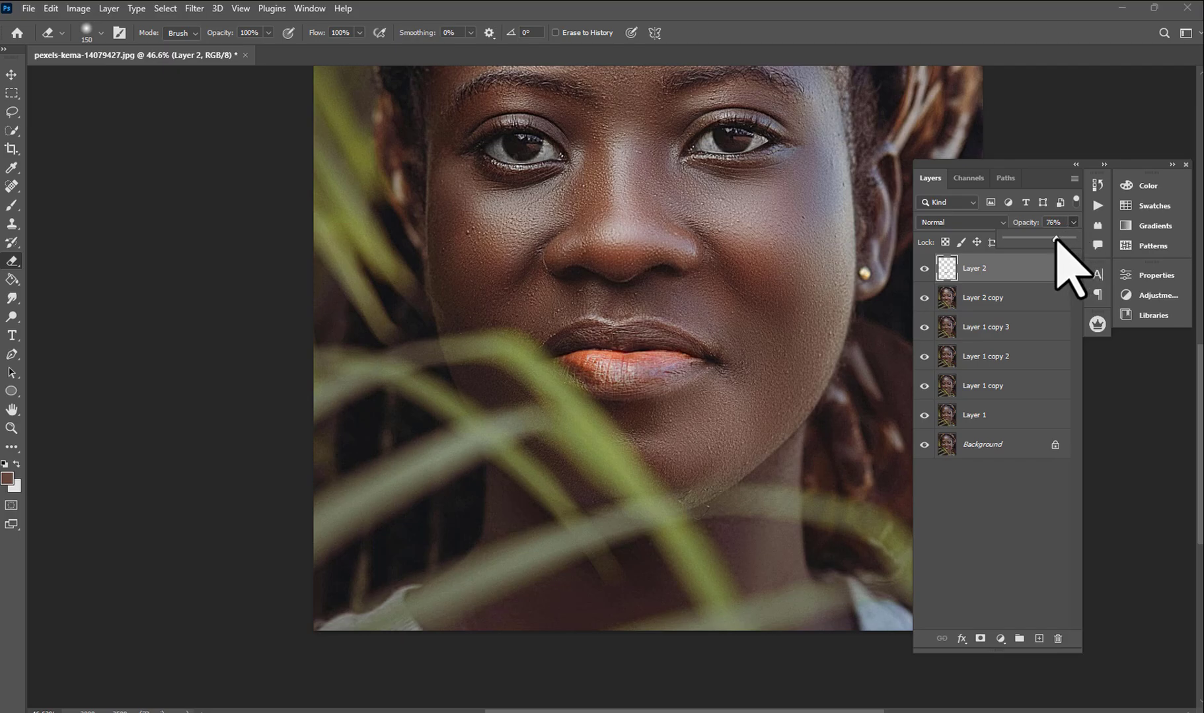
click(924, 269)
scroll(624, 316, down, 4)
scroll(610, 323, up, 4)
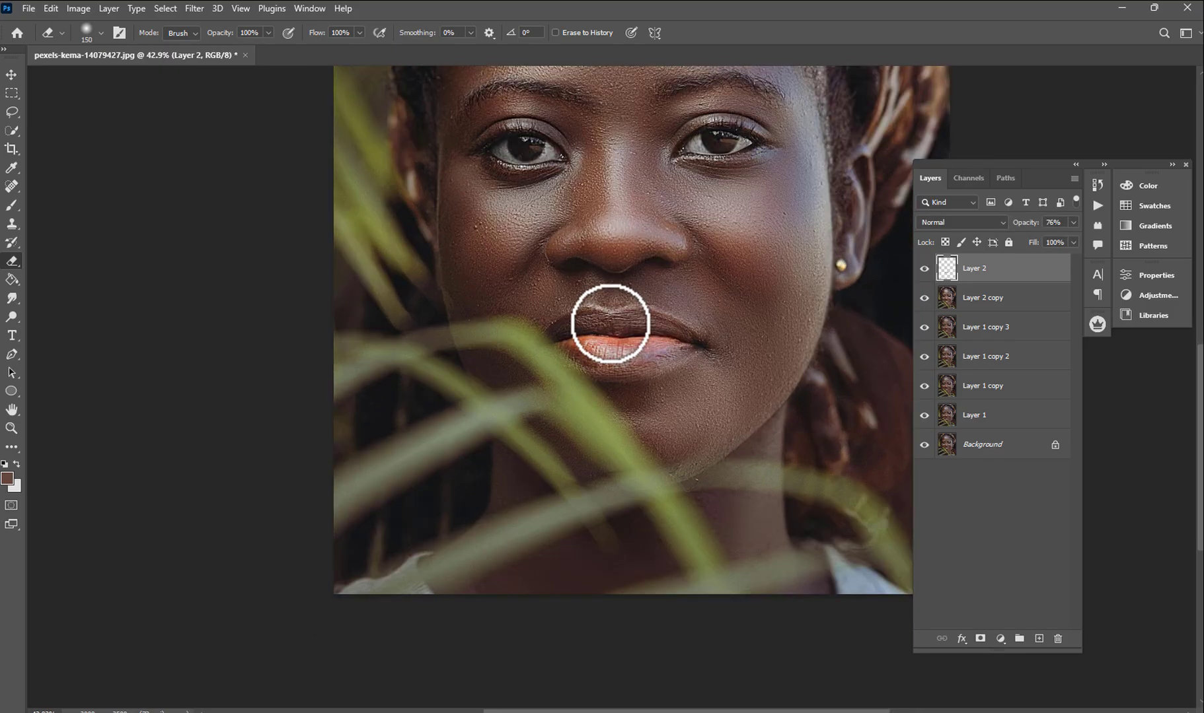
- Merge the recoloured lip layer with a copy of the portrait layer and duplicate the merged layer
key(Delete)
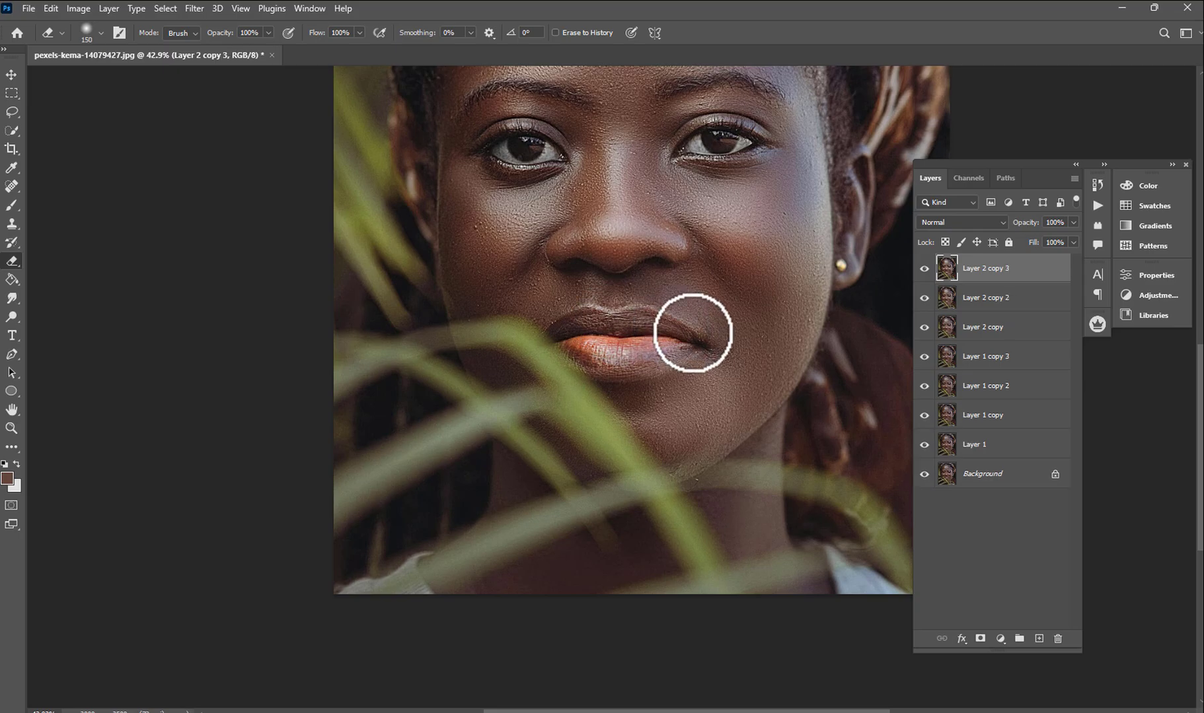
scroll(690, 332, down, 3)
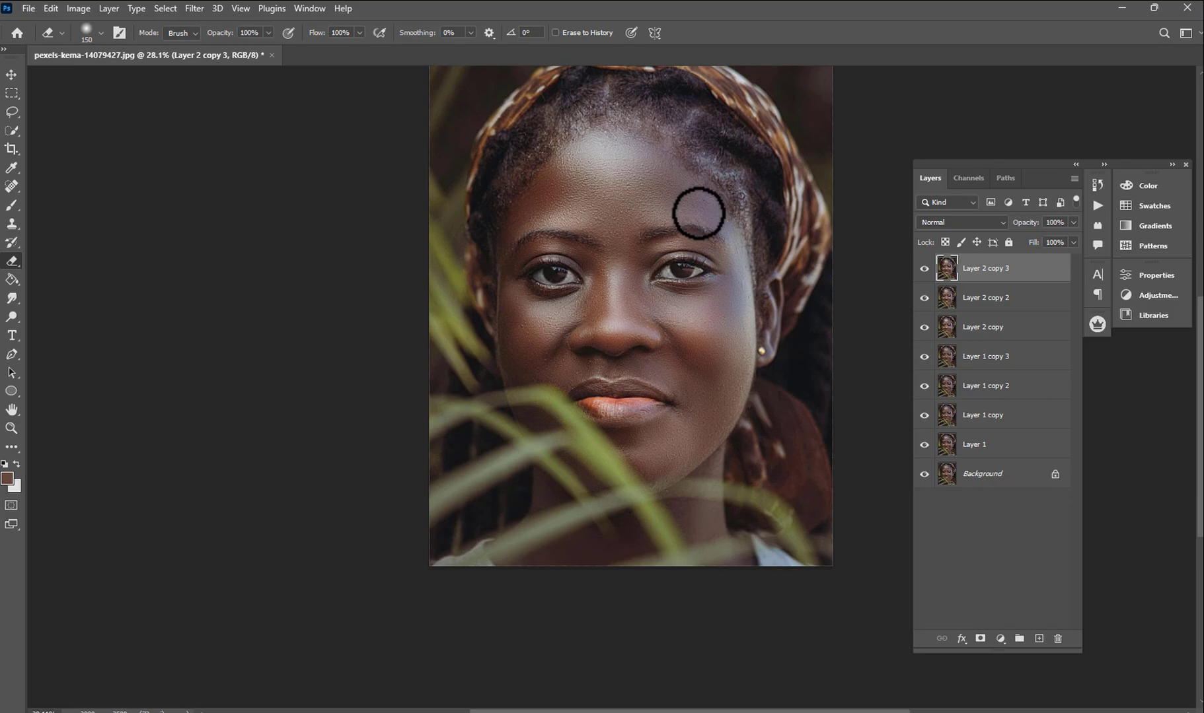
scroll(581, 263, up, 1)
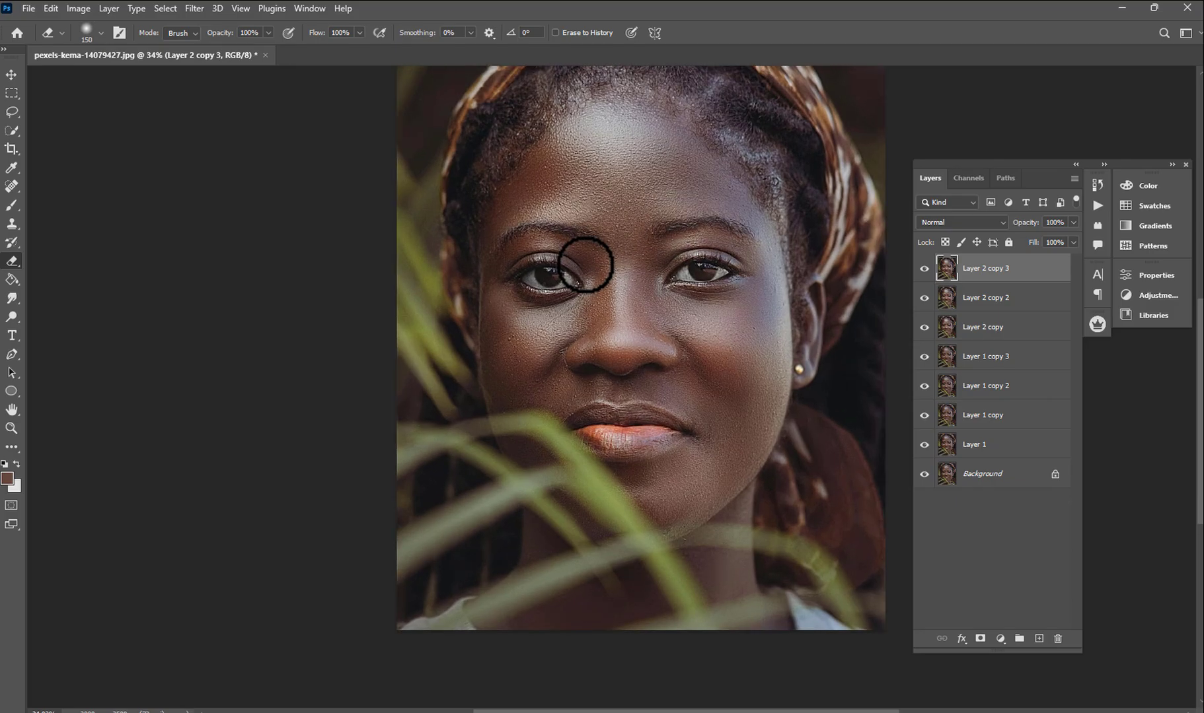
scroll(623, 263, down, 2)
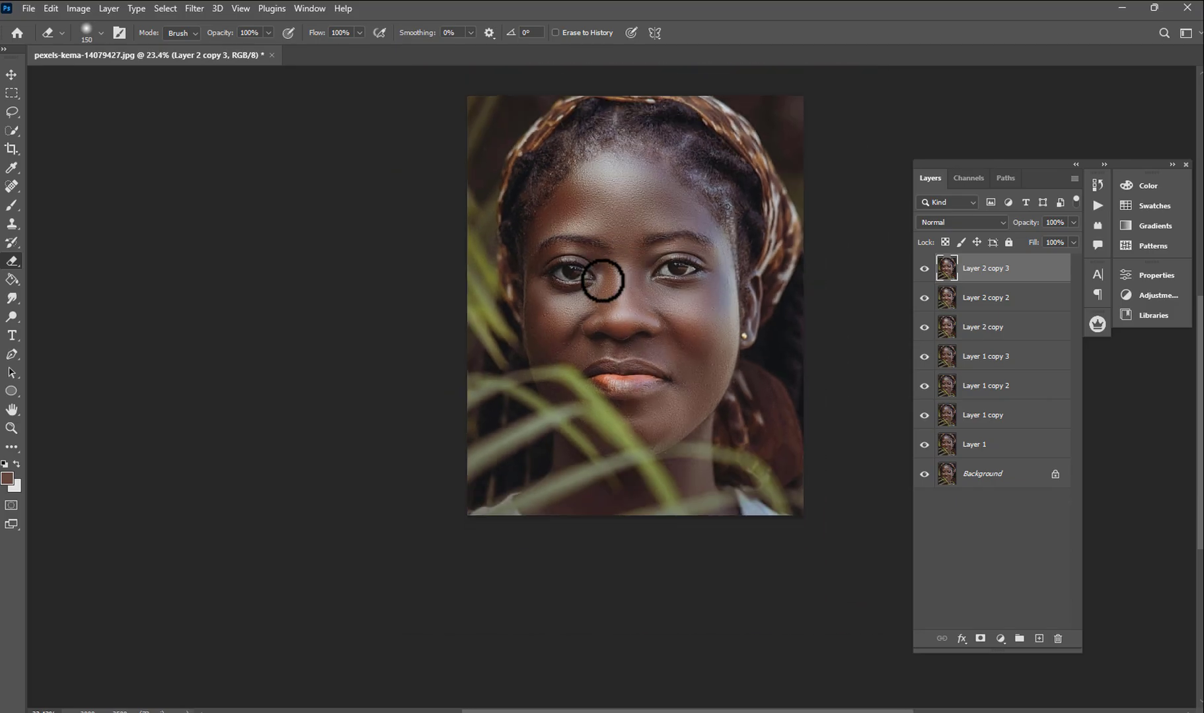
scroll(596, 288, up, 1)
scroll(600, 302, up, 2)
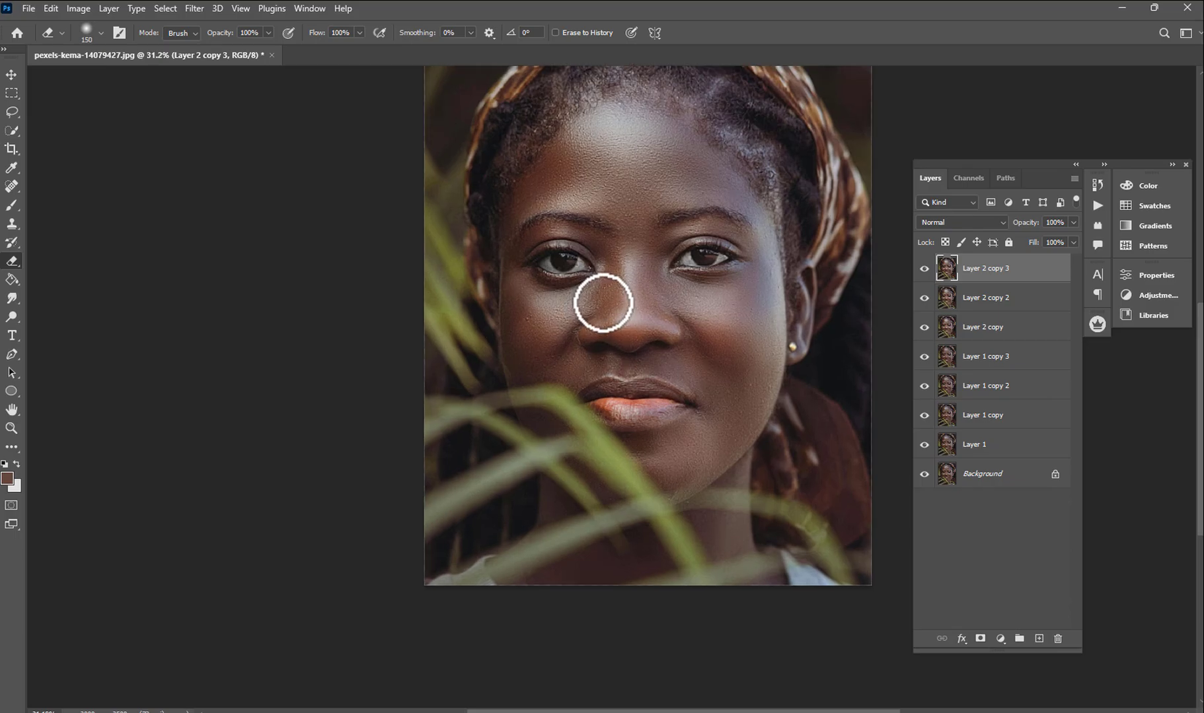
scroll(602, 301, down, 2)
scroll(604, 222, up, 2)
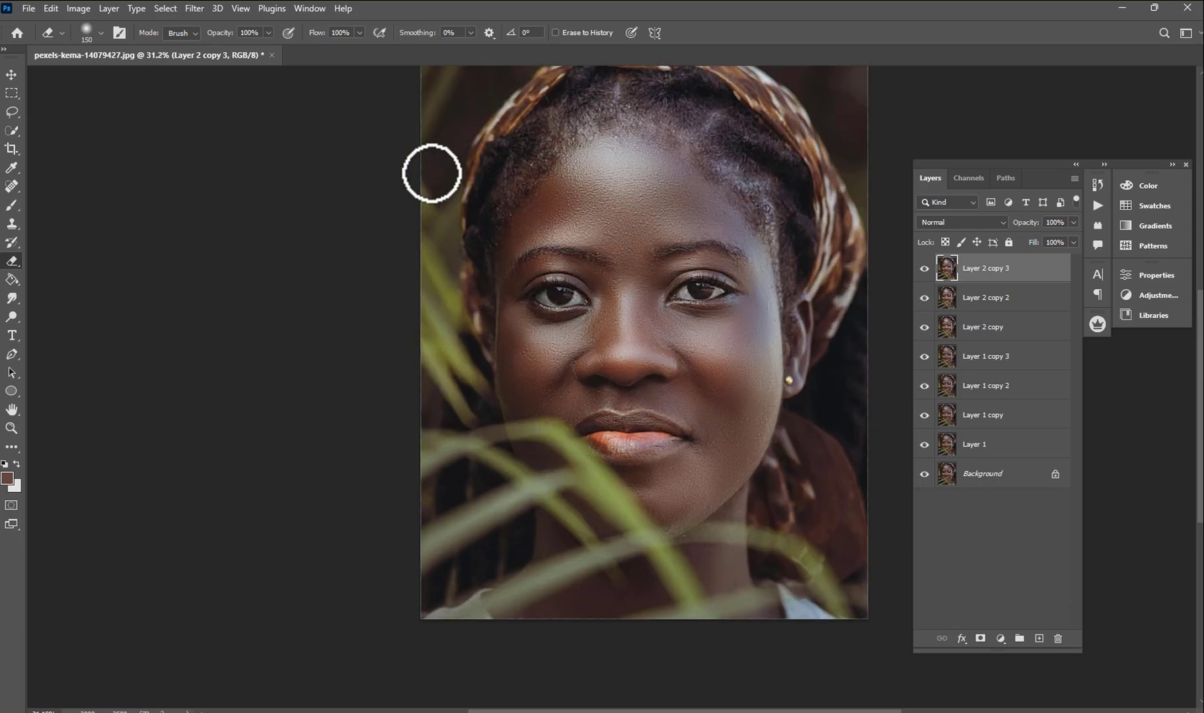
- Open the Camera Raw filter on Layer 2 copy 3 and reposition its window so all controls are reachable
click(192, 8)
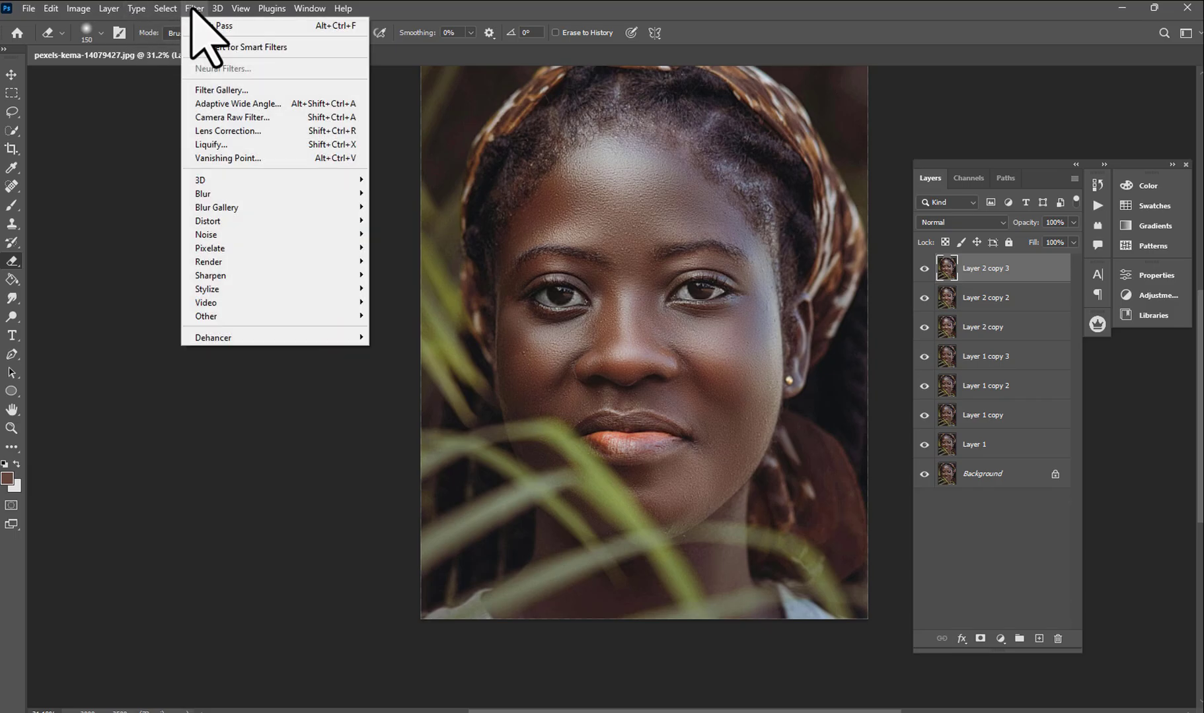
click(227, 119)
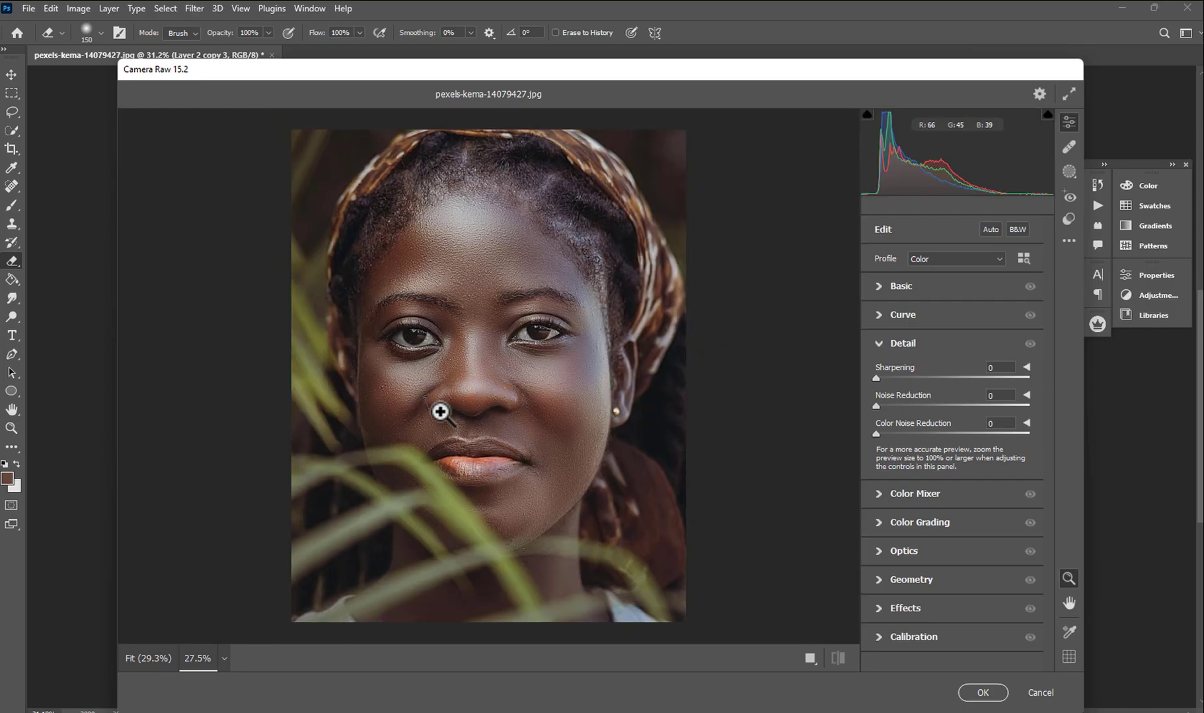
drag(441, 414, 388, 403)
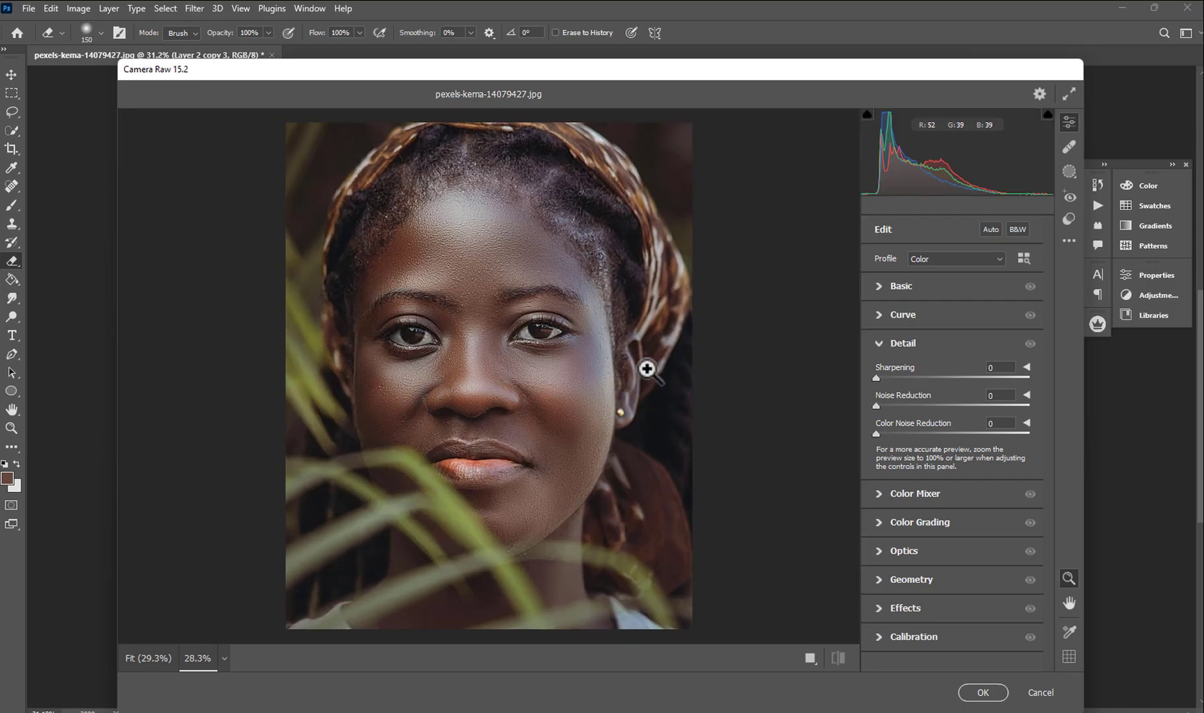
drag(371, 361, 383, 357)
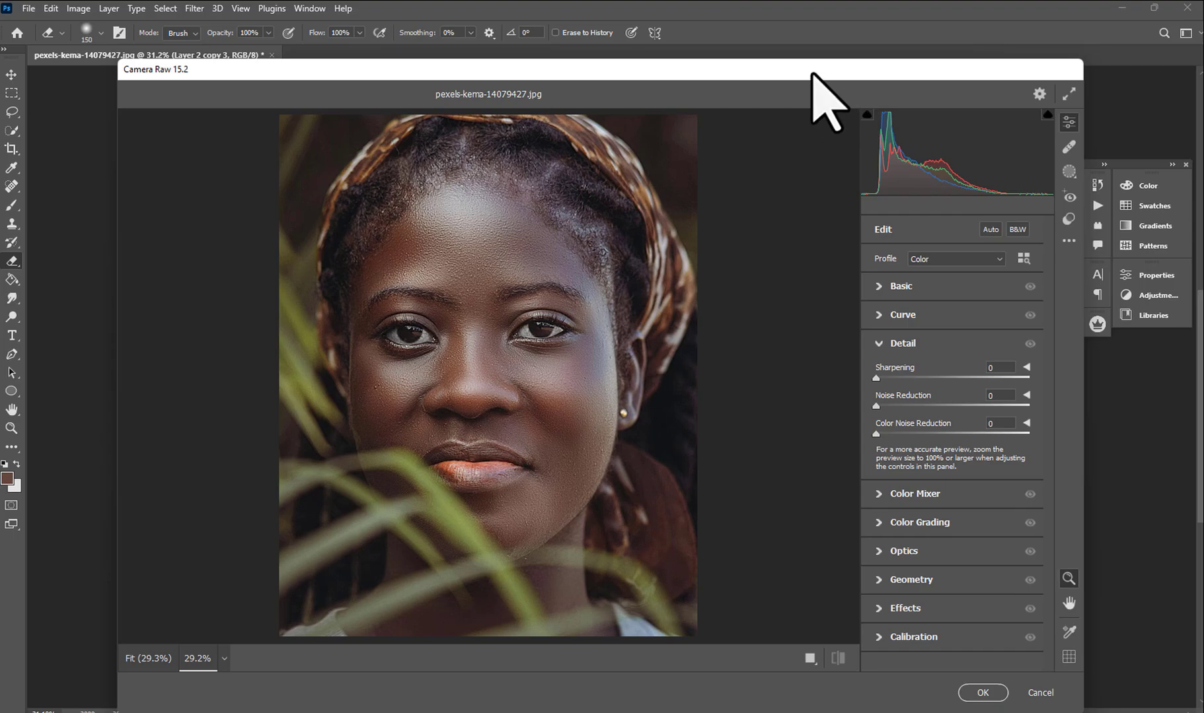
mouse_move(811, 72)
mouse_down()
mouse_move(857, 50)
mouse_move(824, 56)
mouse_up()
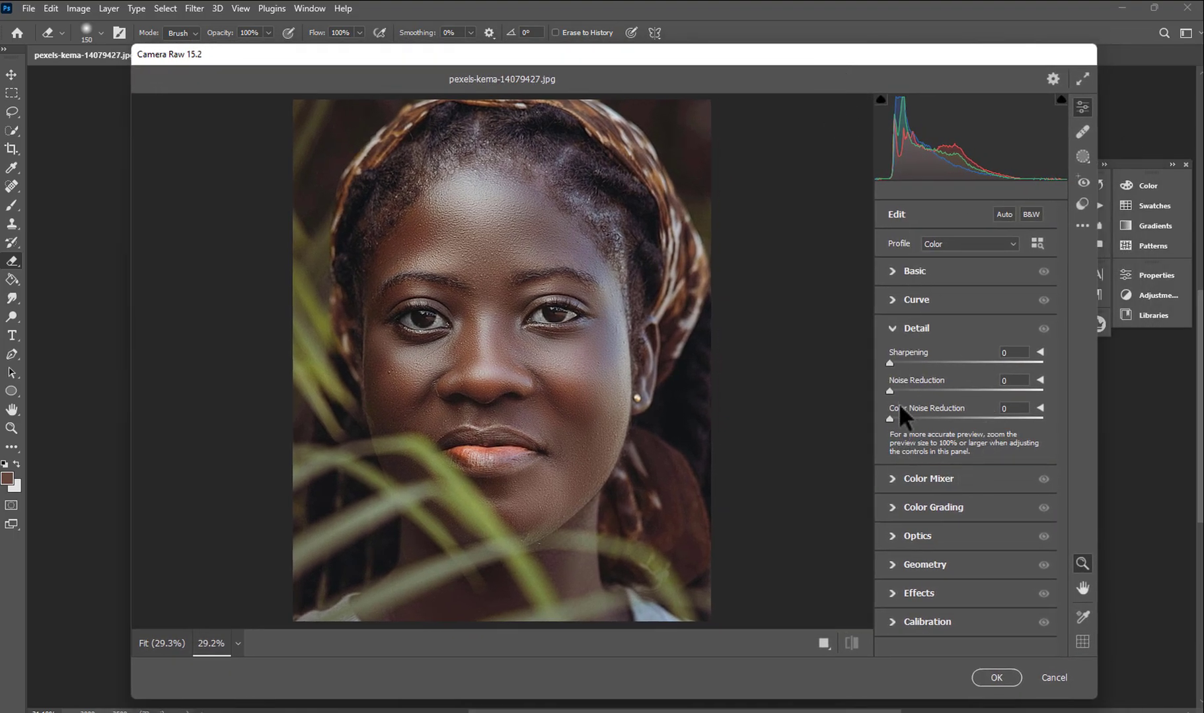
- In the Color Mixer, raise the reds' saturation and set the oranges to hue -10 and saturation +68
click(914, 480)
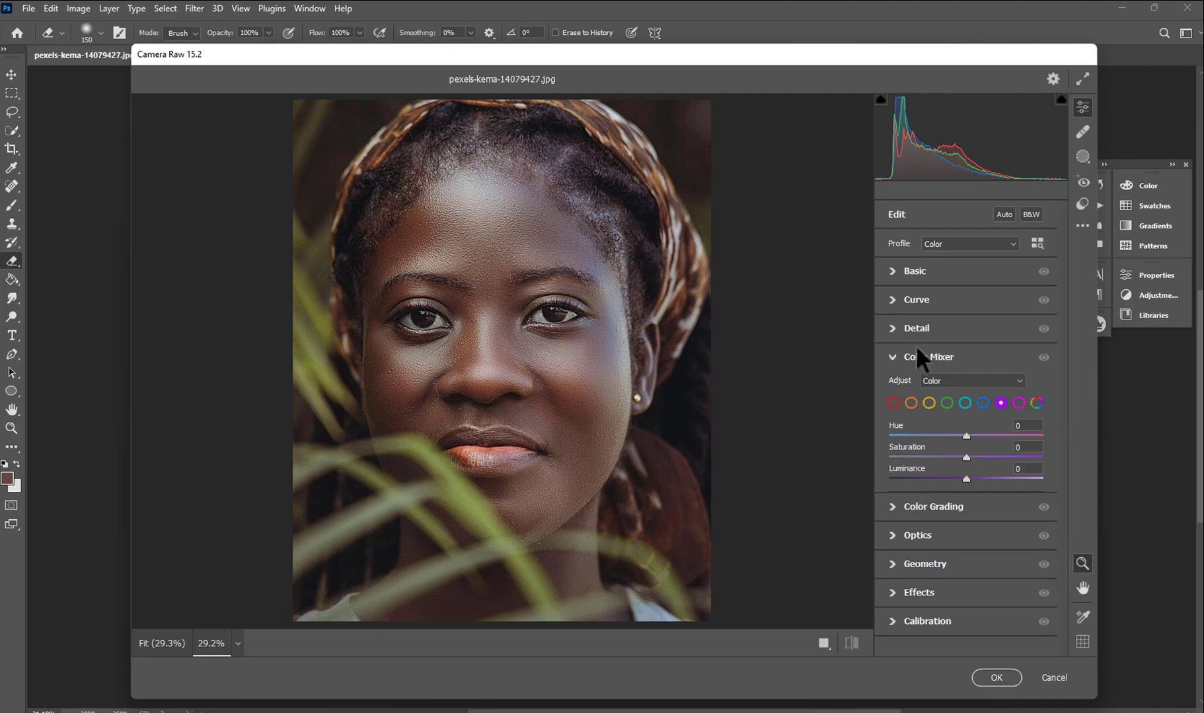
click(909, 401)
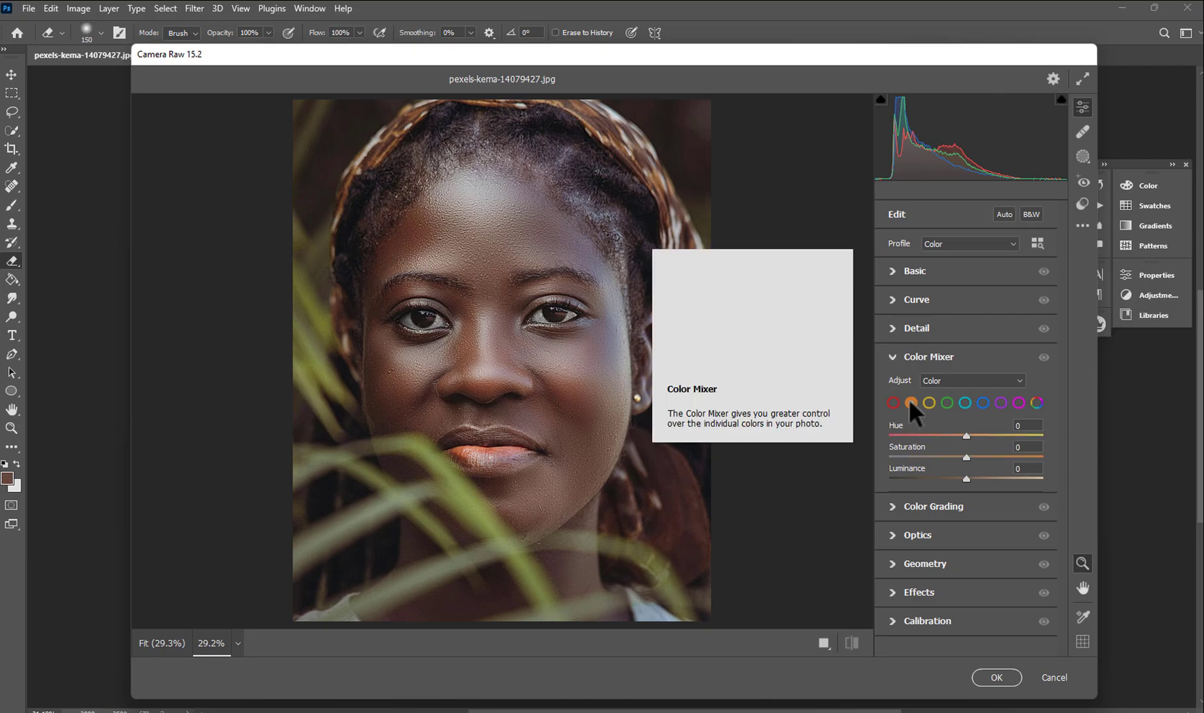
click(893, 403)
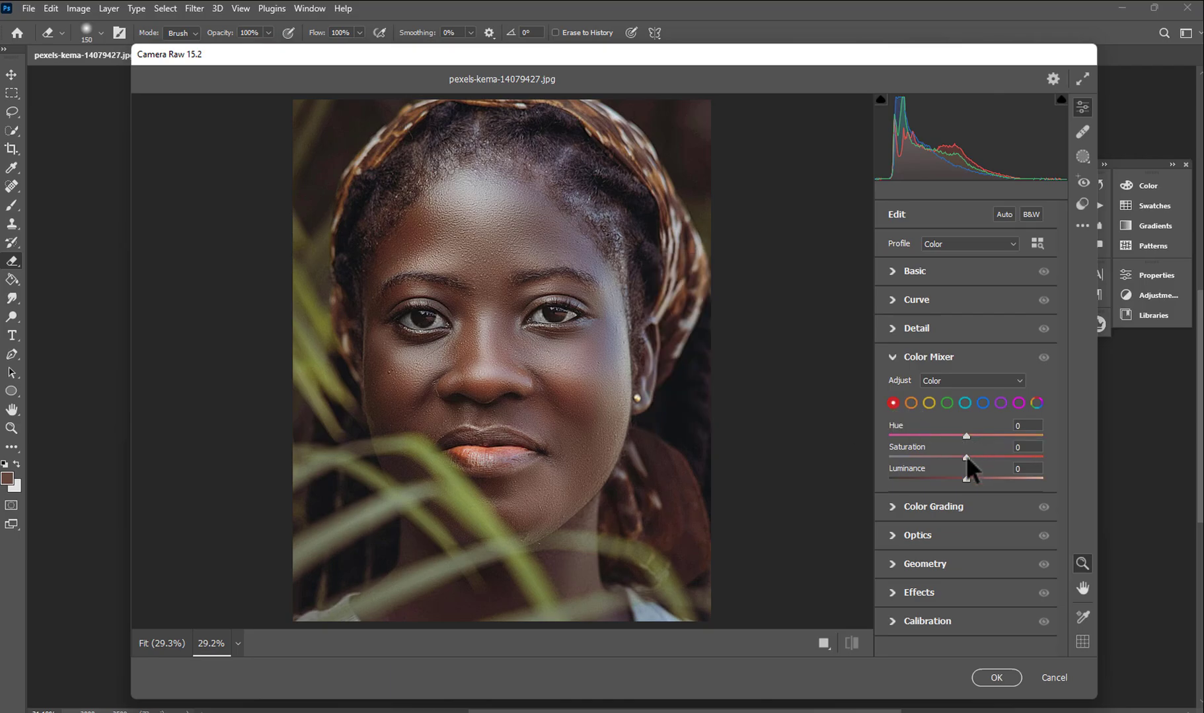
mouse_move(966, 458)
mouse_down()
mouse_move(1029, 456)
mouse_move(896, 456)
mouse_move(1033, 449)
mouse_move(891, 456)
mouse_move(997, 455)
mouse_move(938, 456)
mouse_move(984, 455)
mouse_move(981, 434)
mouse_move(915, 433)
mouse_move(999, 429)
mouse_move(945, 427)
mouse_move(966, 428)
mouse_move(990, 454)
mouse_up()
click(910, 402)
mouse_move(968, 454)
mouse_down()
mouse_move(1030, 456)
mouse_move(958, 456)
mouse_move(1030, 454)
mouse_move(953, 432)
mouse_move(973, 431)
mouse_move(957, 437)
mouse_up()
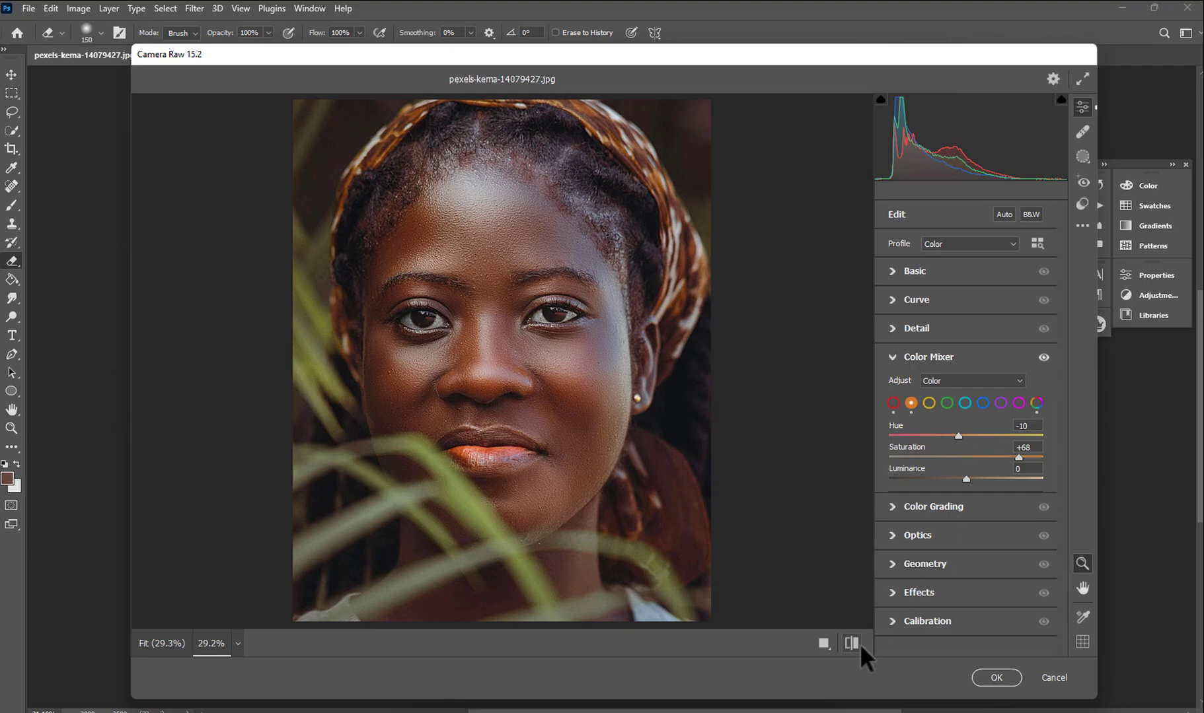
key(ctrl+minus)
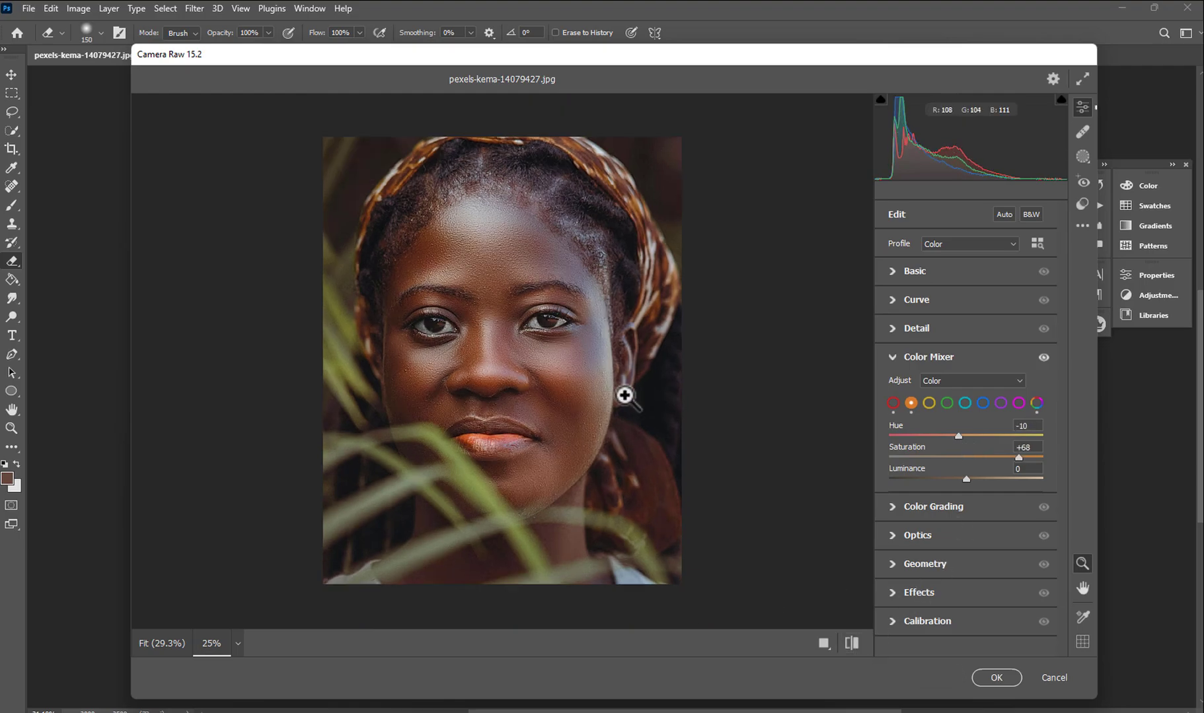
- In the Color Mixer, raise the yellows' saturation, shift their hue towards orange, and compare the portrait with the default settings
scroll(624, 395, down, 2)
scroll(529, 371, down, 1)
scroll(527, 369, up, 3)
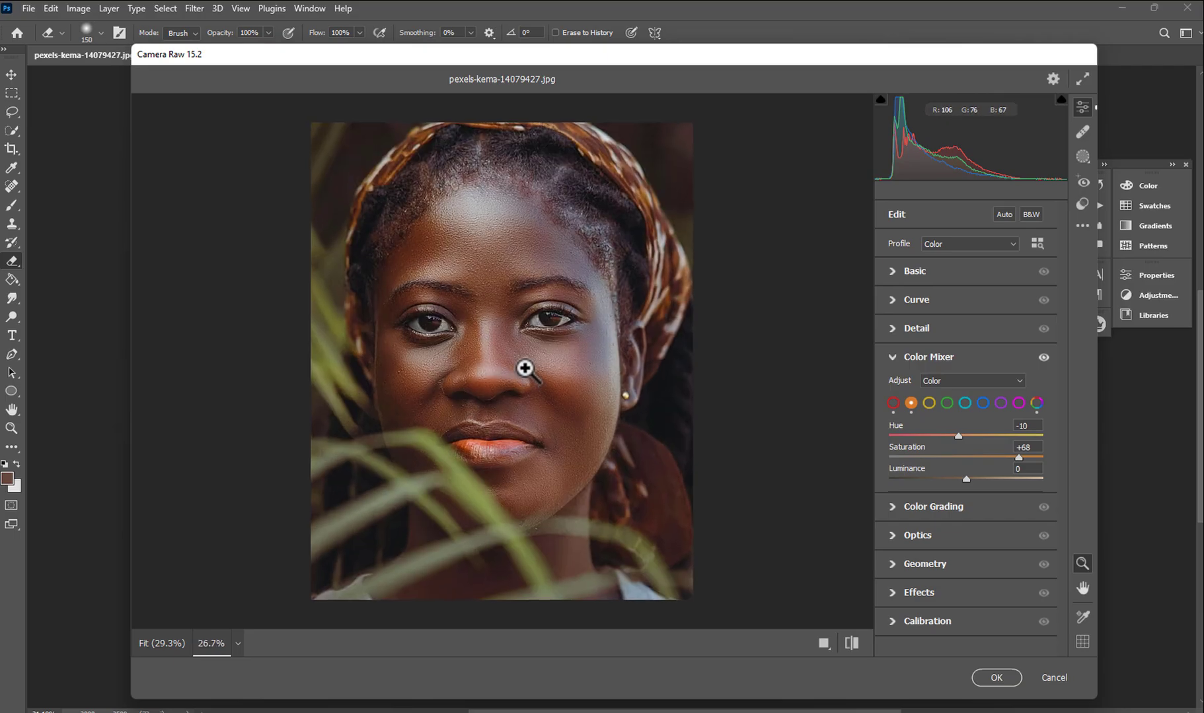
click(928, 402)
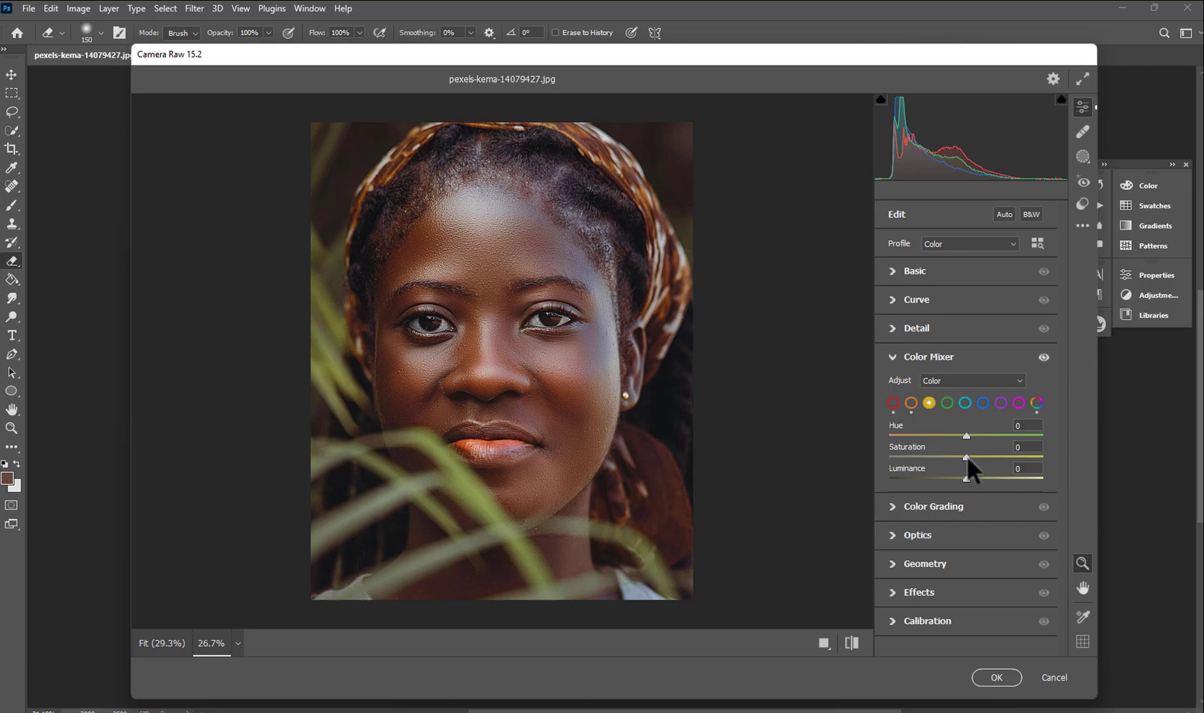
drag(968, 456, 1001, 448)
drag(963, 433, 919, 424)
click(852, 643)
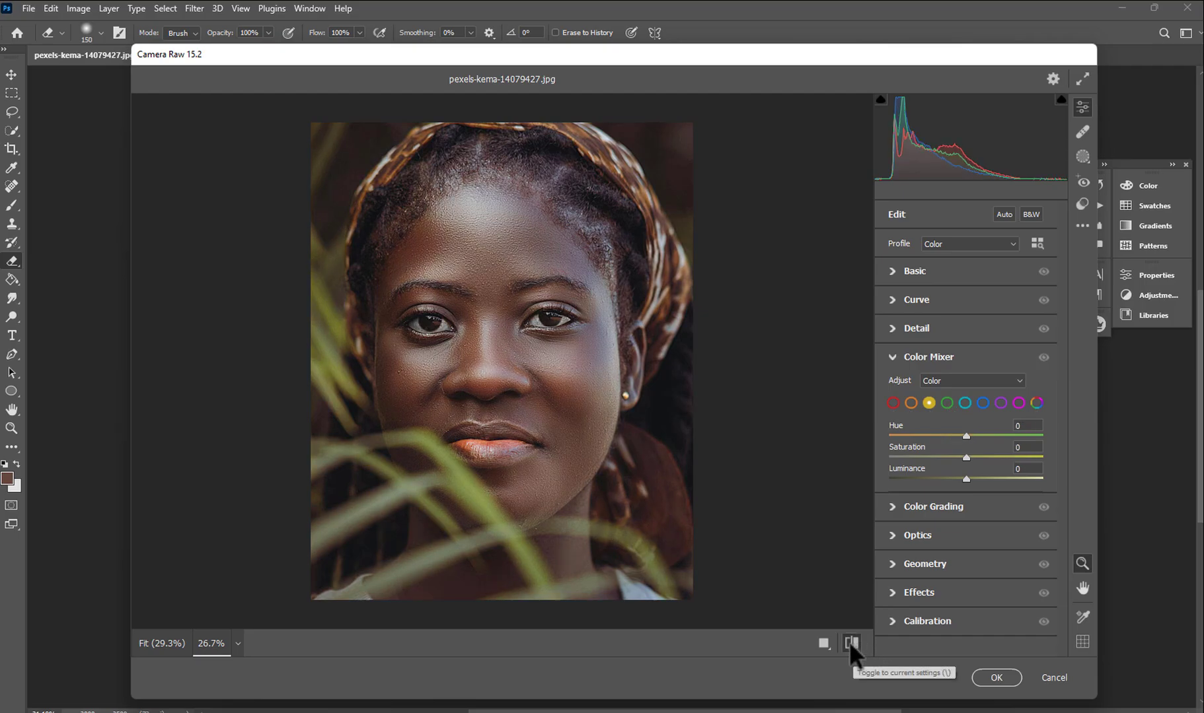
click(851, 643)
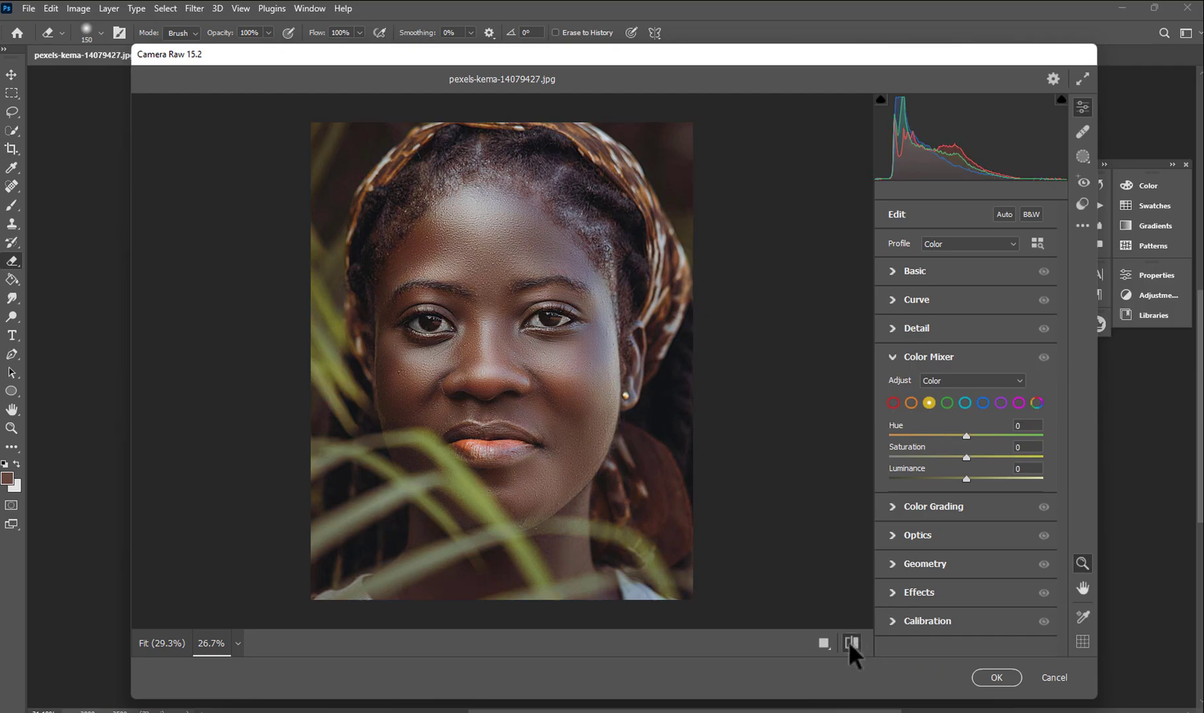
- In the Color Mixer, set the greens to hue -72 and saturation +100
click(945, 400)
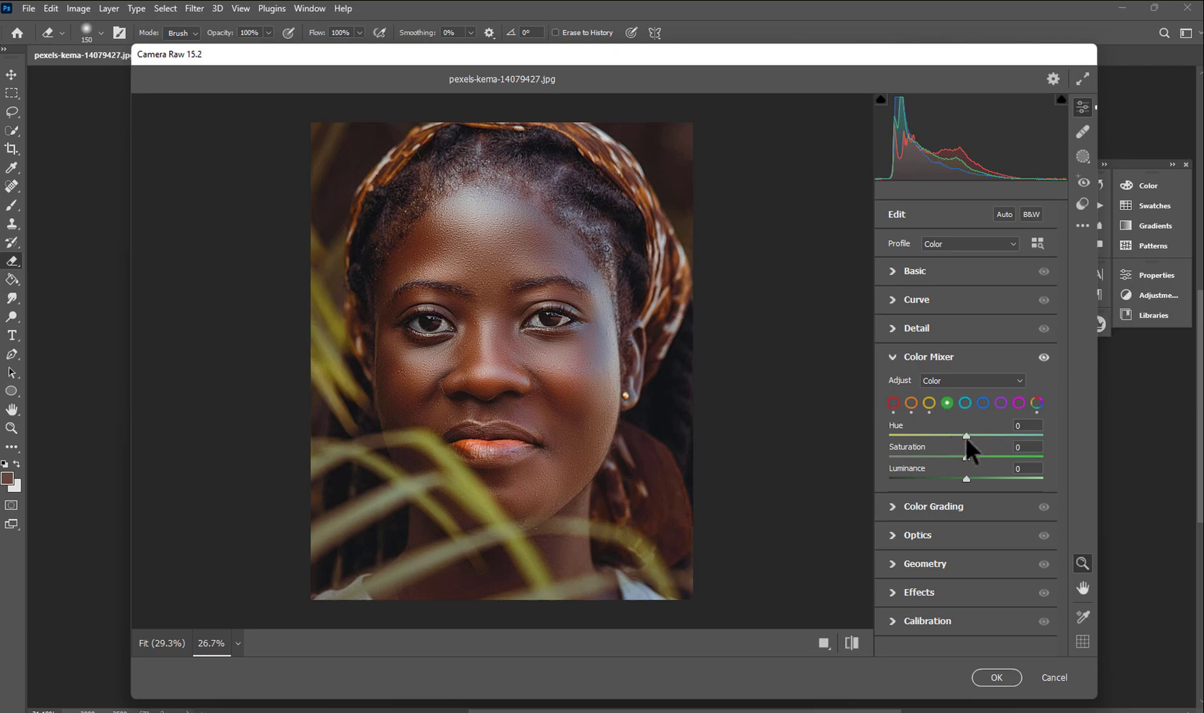
drag(1026, 458, 1070, 457)
drag(963, 432, 908, 431)
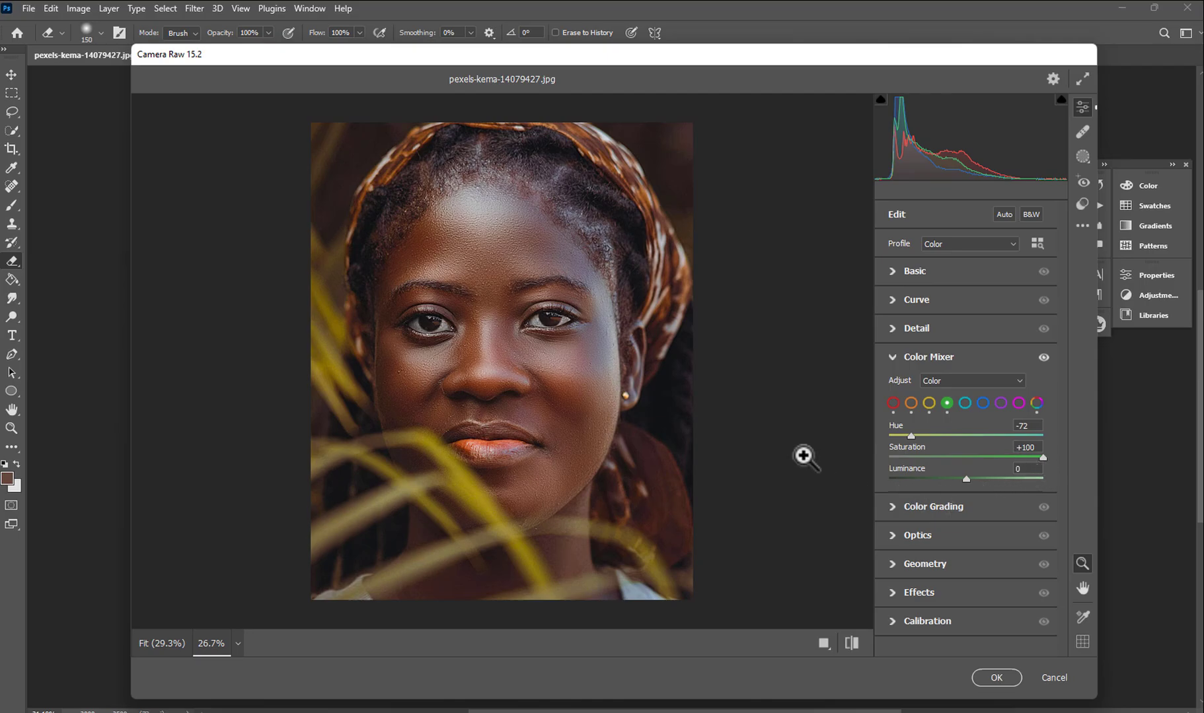
scroll(713, 449, down, 1)
scroll(600, 429, up, 1)
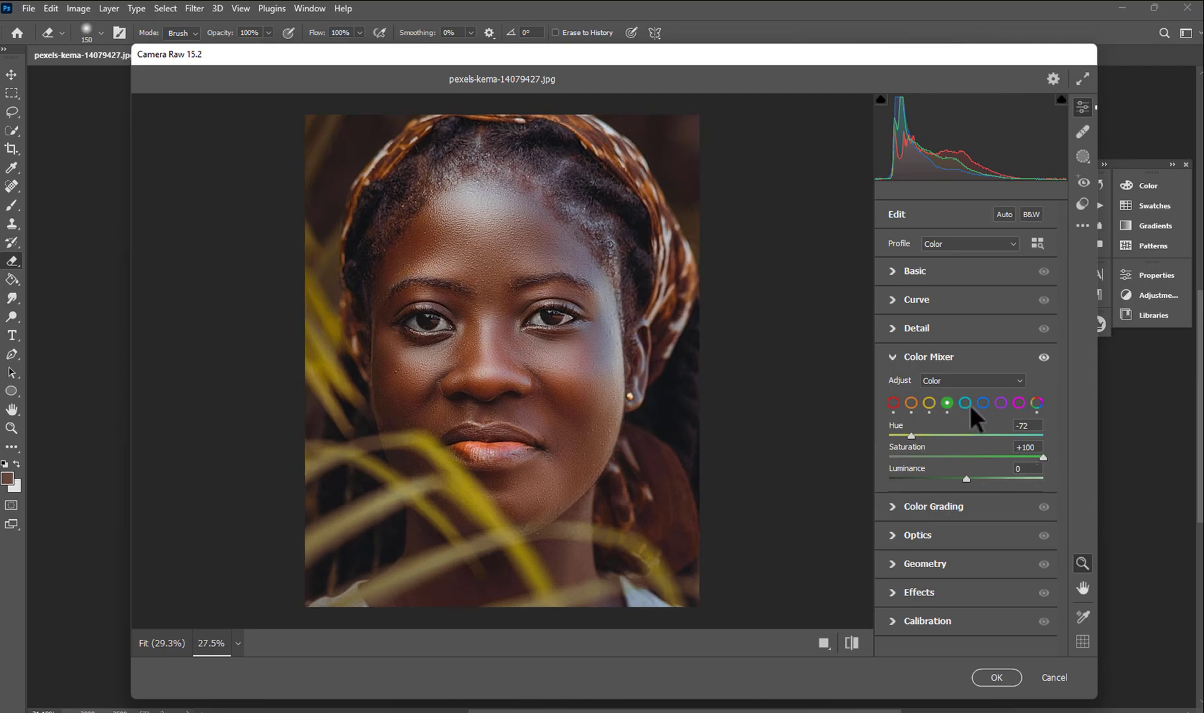
- Try lowering and raising the aquas' saturation in the Color Mixer
click(966, 402)
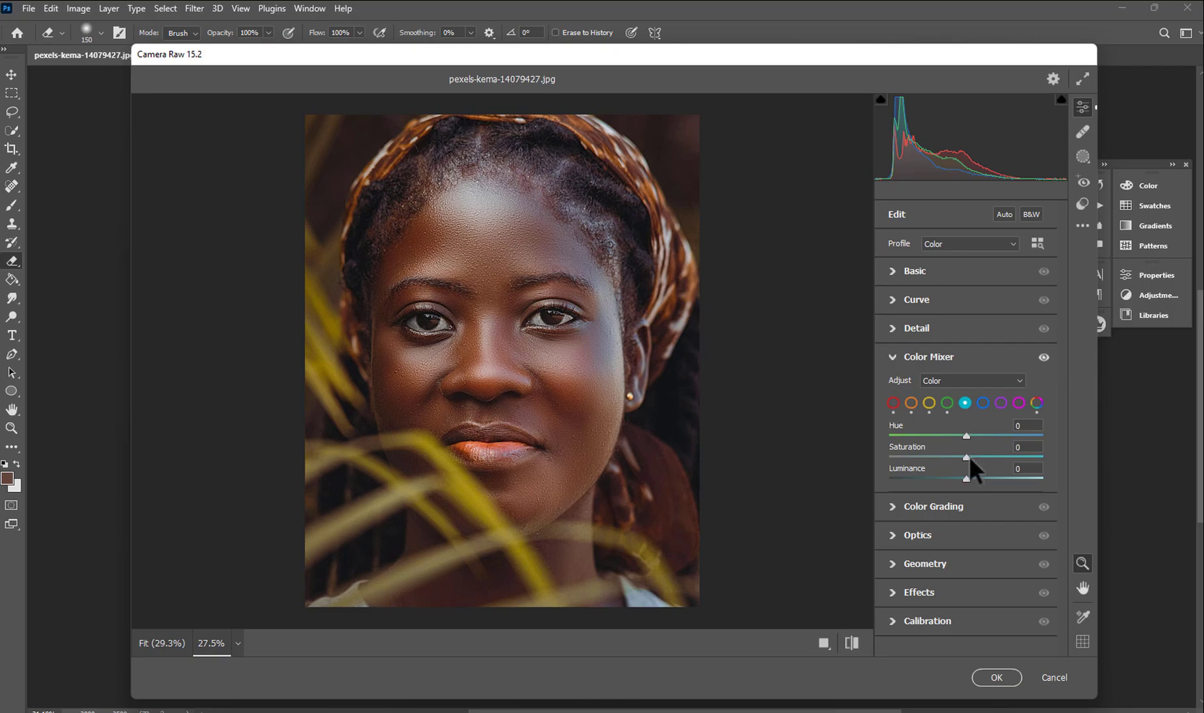
drag(967, 457, 891, 456)
drag(983, 457, 968, 457)
- In the Basic adjustments, set contrast +3, highlights +15, shadows +12, whites +30 and blacks -40, and compare with the default settings
click(892, 270)
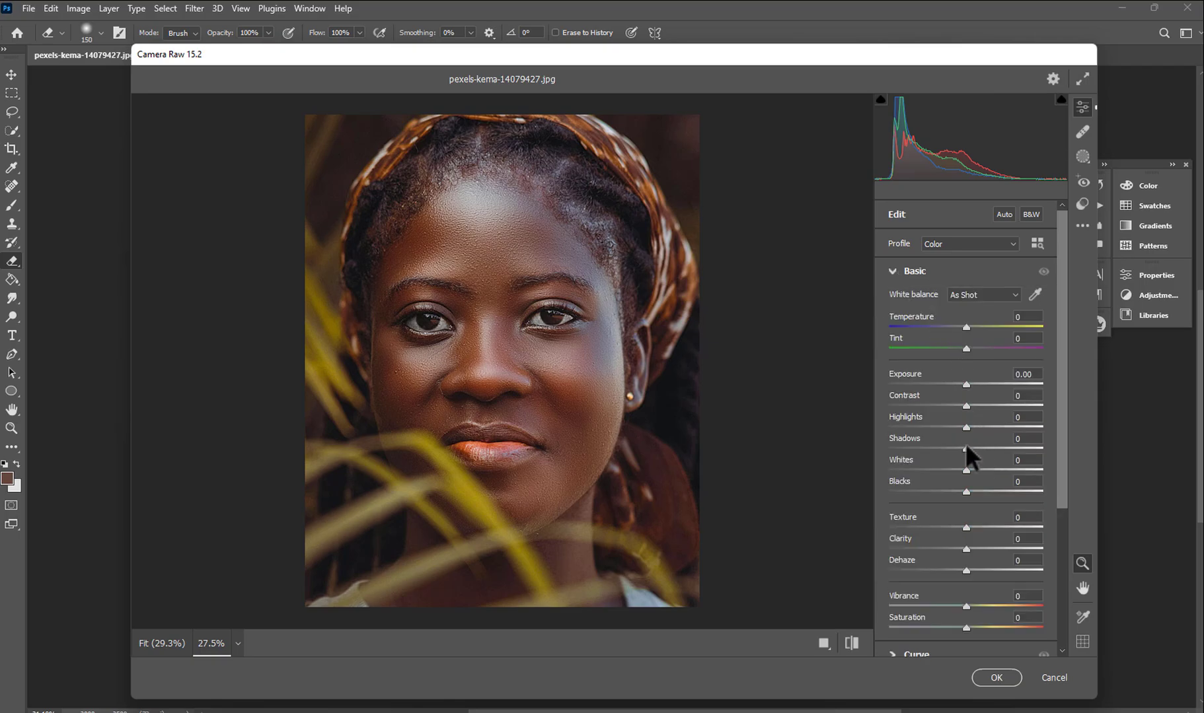
drag(963, 490, 987, 470)
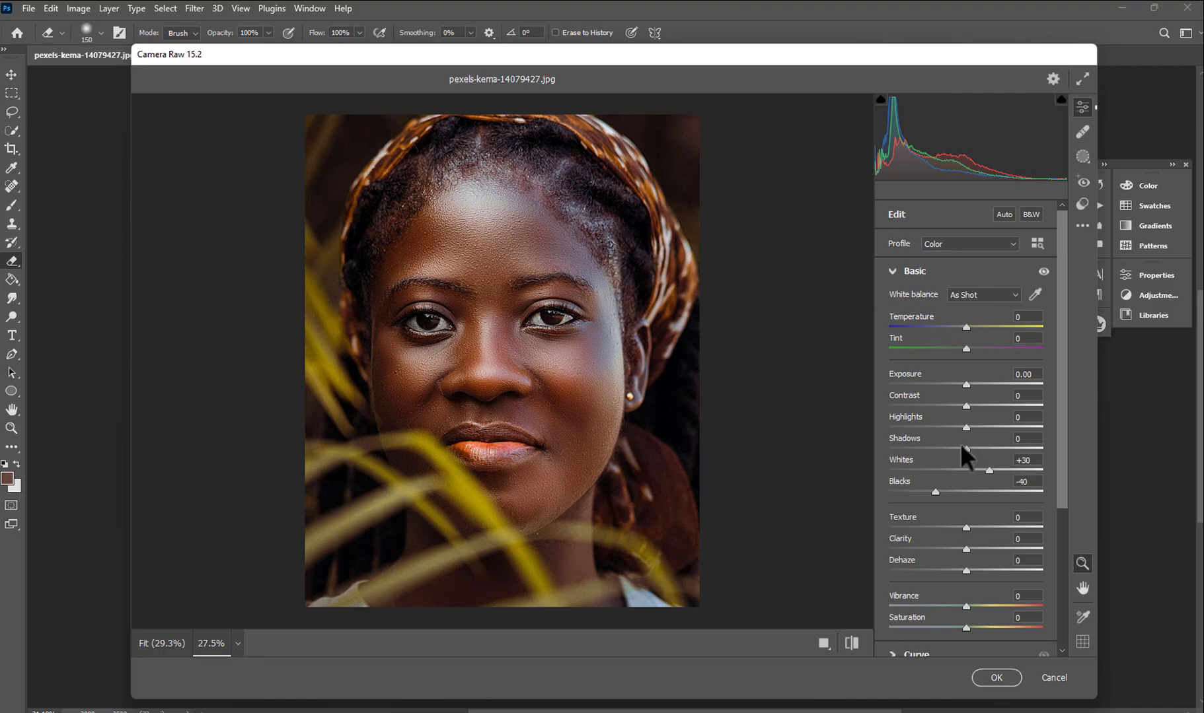
drag(991, 442, 975, 446)
mouse_move(990, 426)
mouse_down()
mouse_move(1002, 427)
mouse_move(919, 427)
mouse_move(975, 427)
mouse_up()
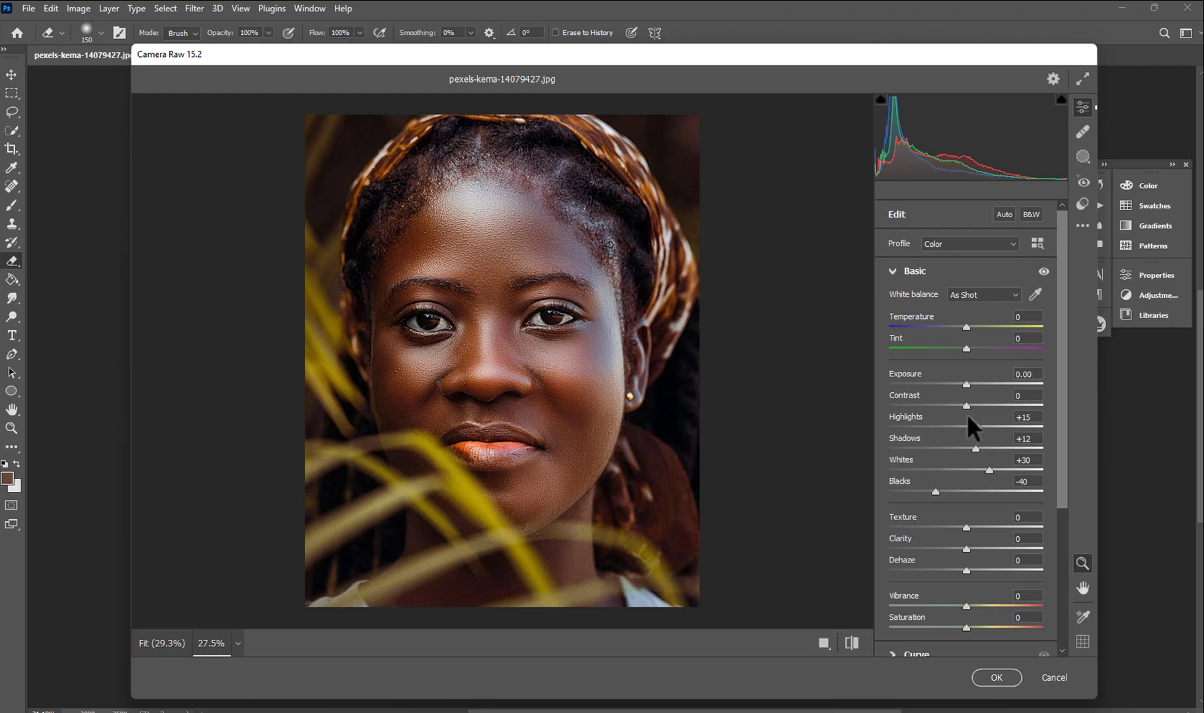
mouse_move(965, 404)
mouse_down()
mouse_move(984, 403)
mouse_move(968, 406)
mouse_up()
drag(671, 421, 589, 491)
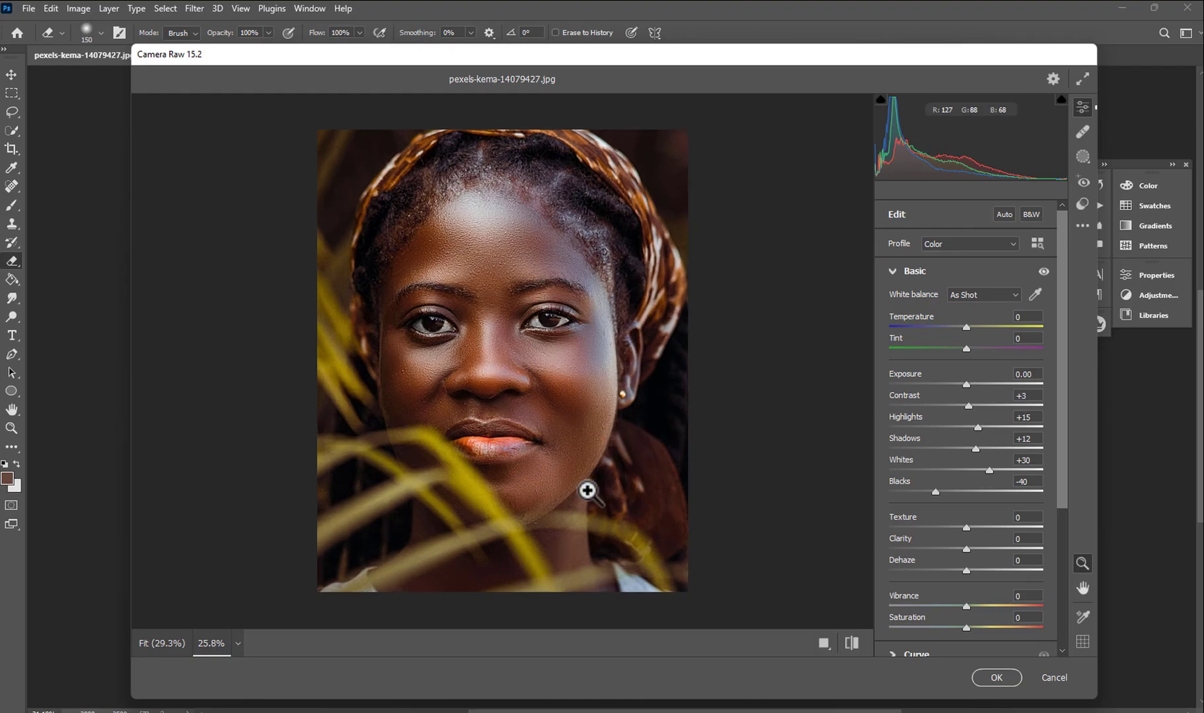
click(853, 641)
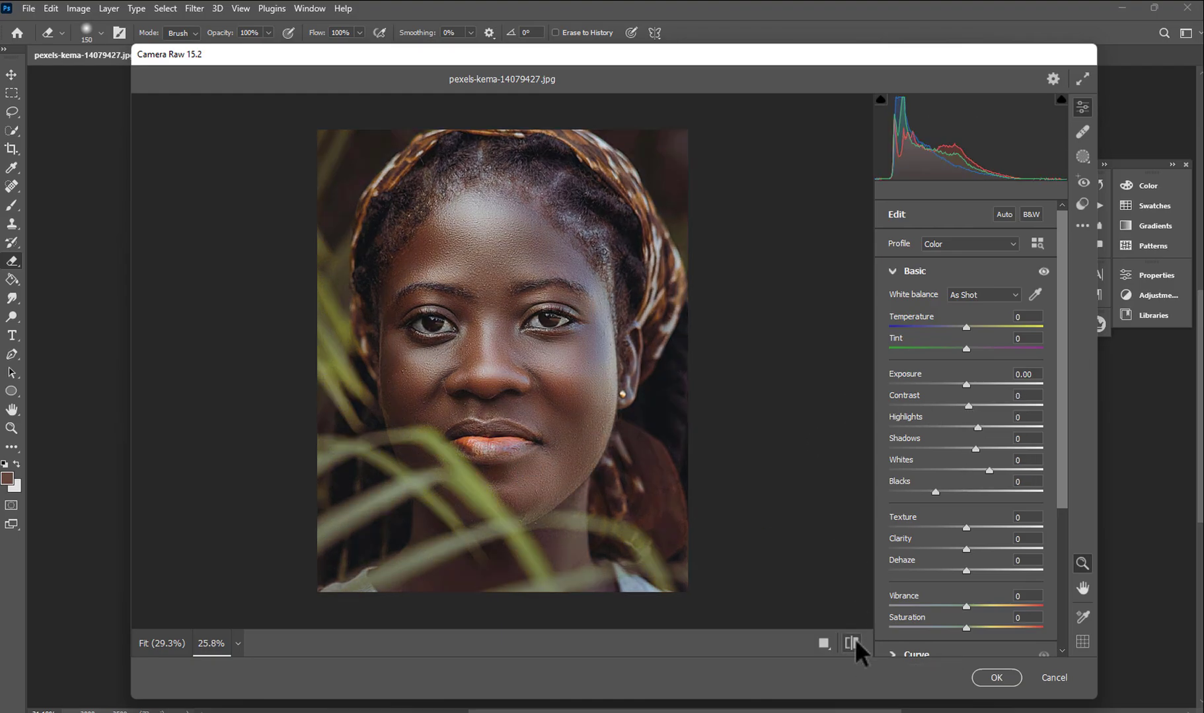
click(855, 639)
drag(676, 434, 922, 517)
- In the Optics adjustments, darken the photo's edges with a vignette of -35 and a midpoint of 13
scroll(1046, 522, down, 5)
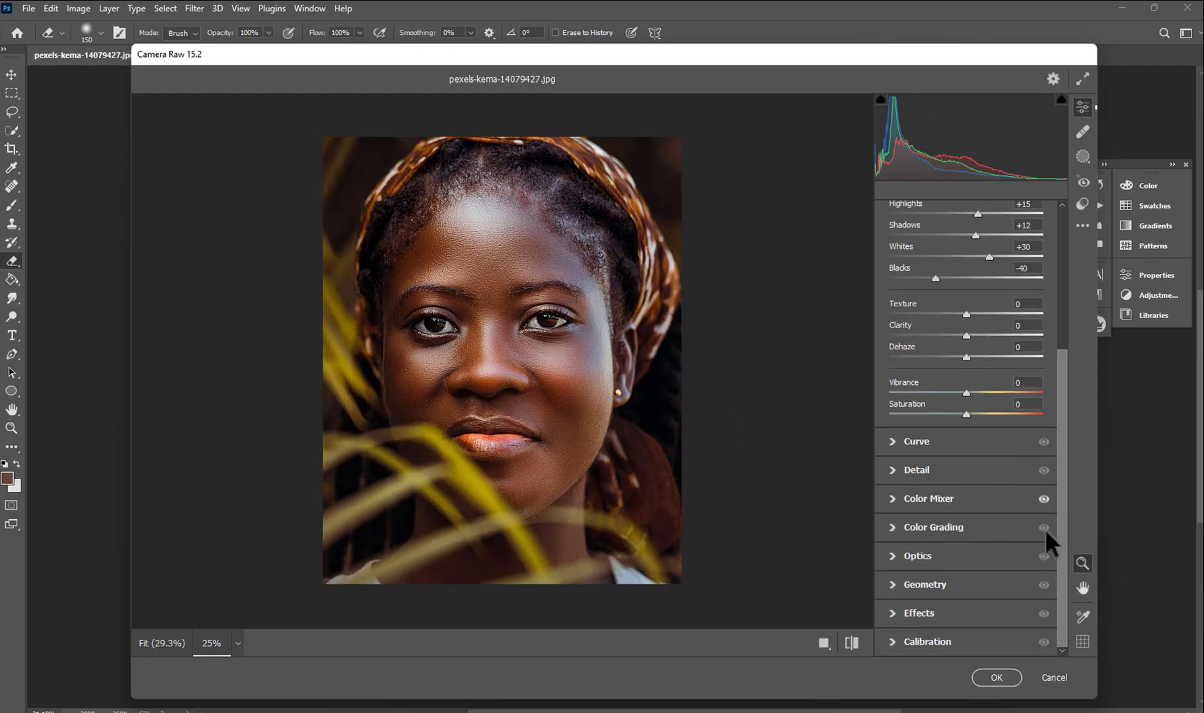
click(930, 555)
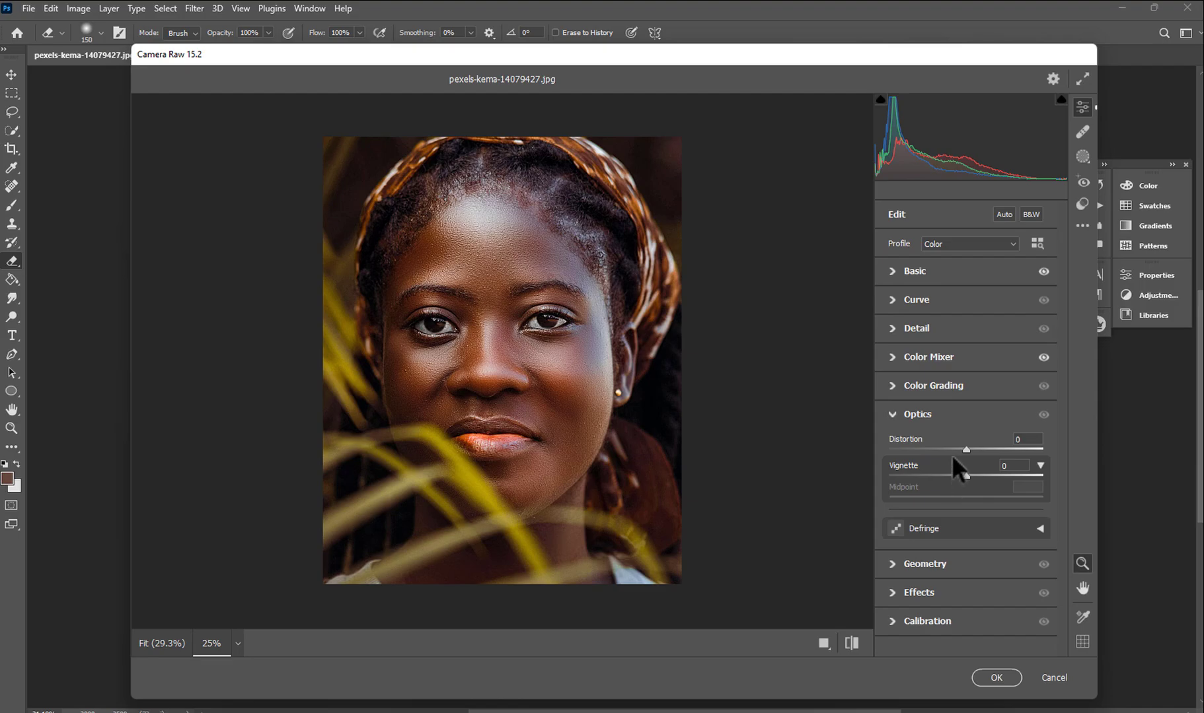
drag(966, 473, 915, 473)
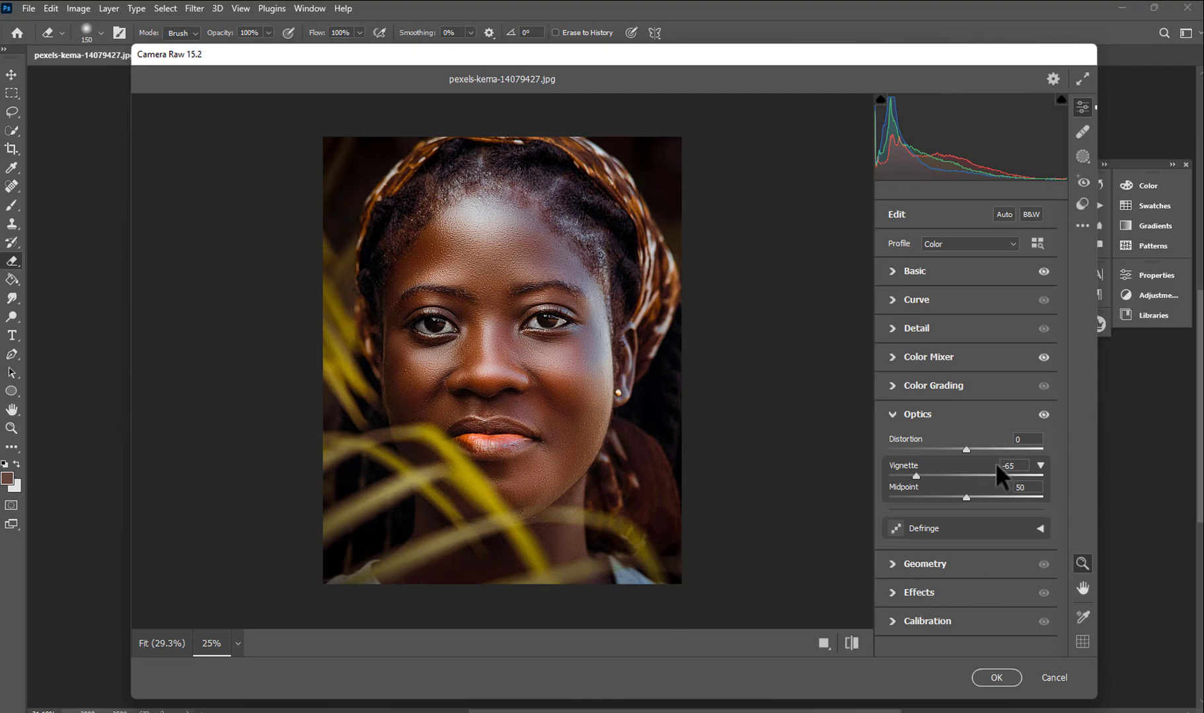
drag(965, 496, 941, 475)
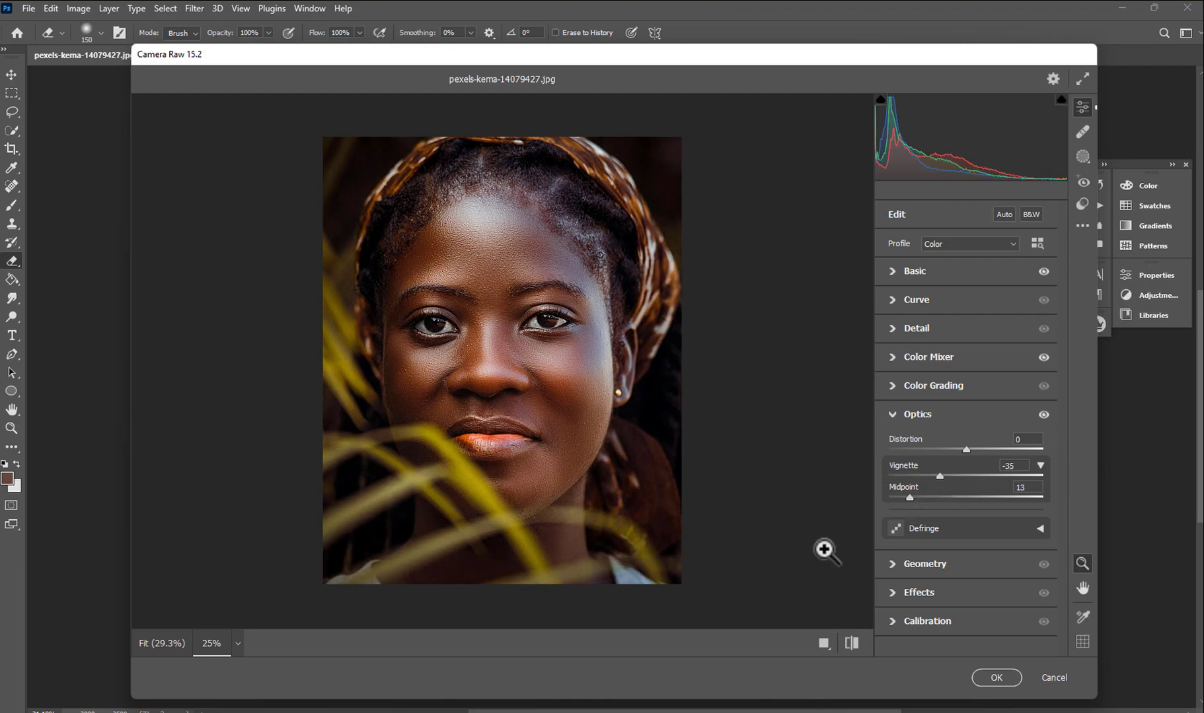
- Compare the portrait before and after grading, and apply the Camera Raw adjustments to the layer
click(849, 641)
click(849, 641)
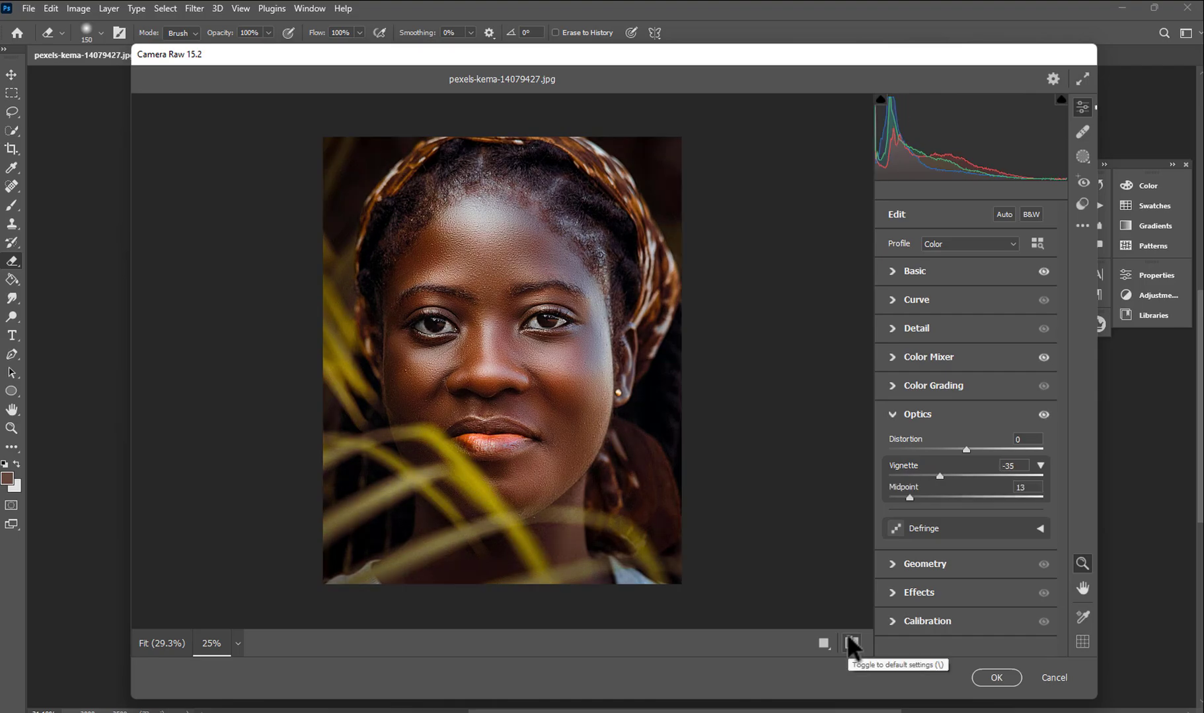
scroll(422, 323, up, 3)
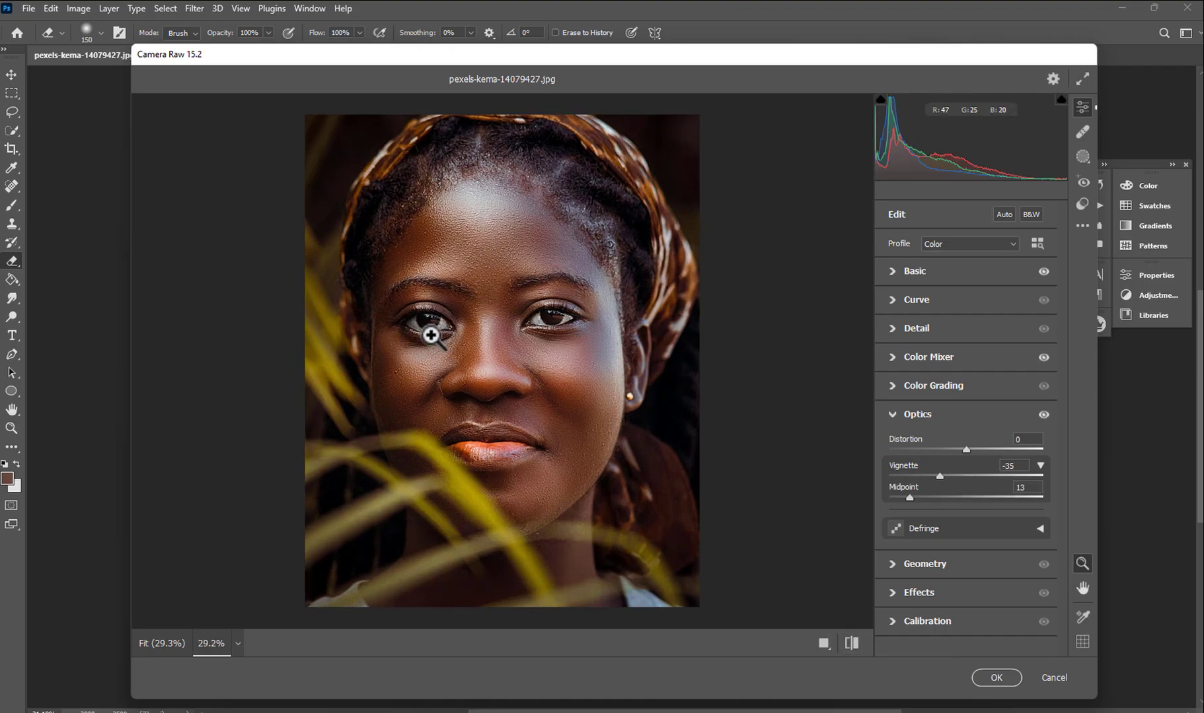
click(843, 644)
click(843, 644)
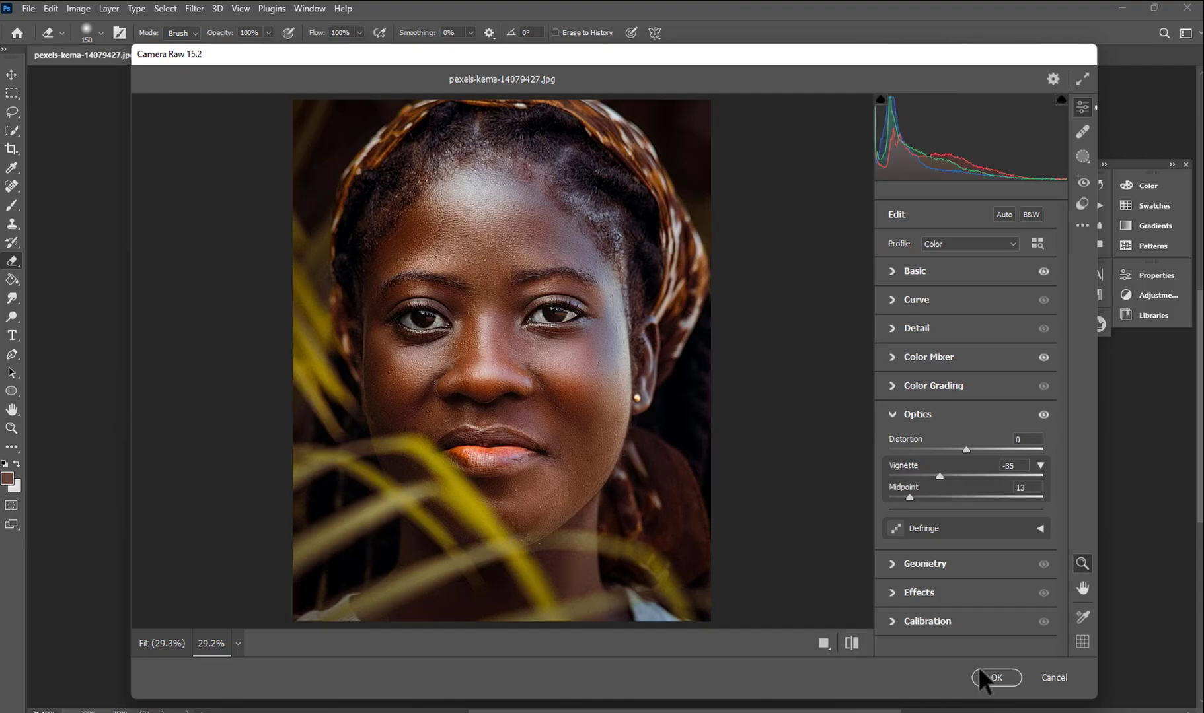
click(989, 678)
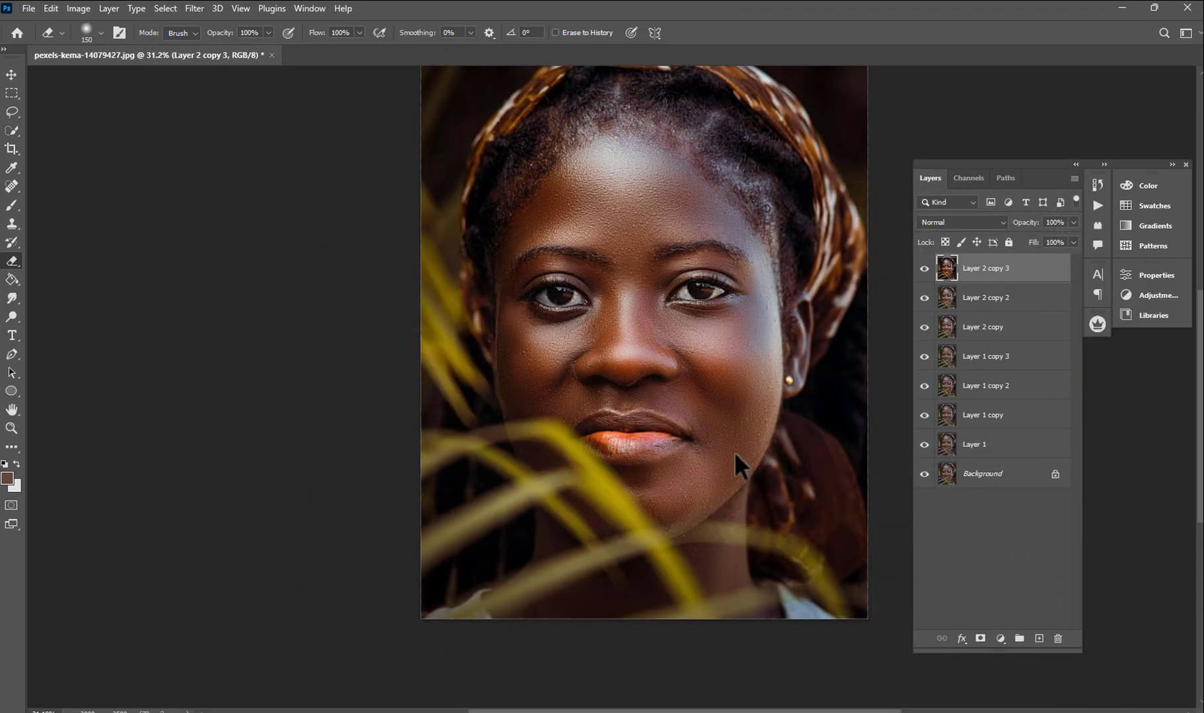
scroll(615, 268, up, 5)
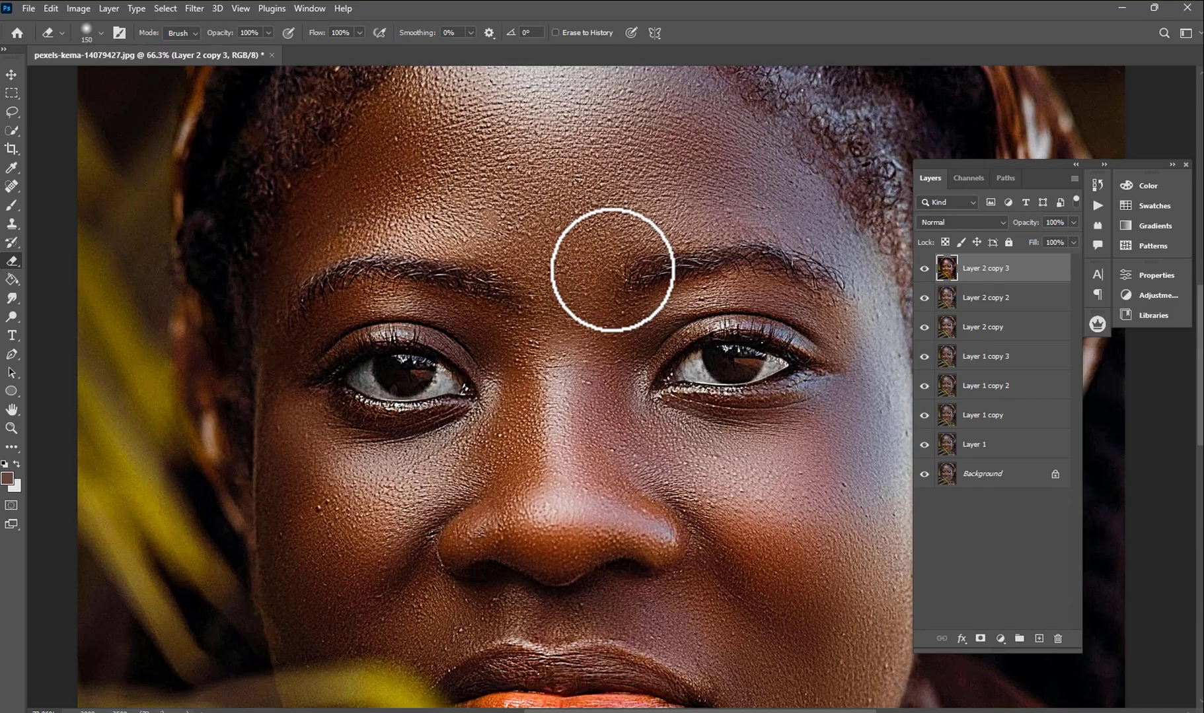
scroll(611, 269, down, 5)
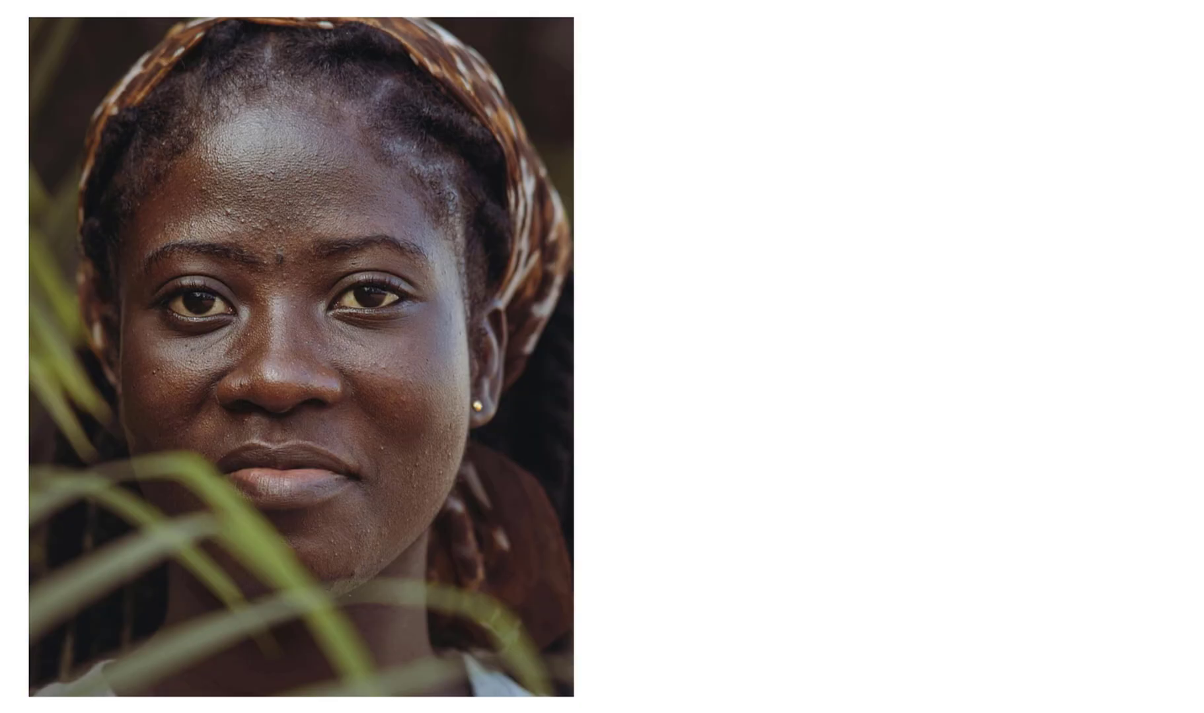